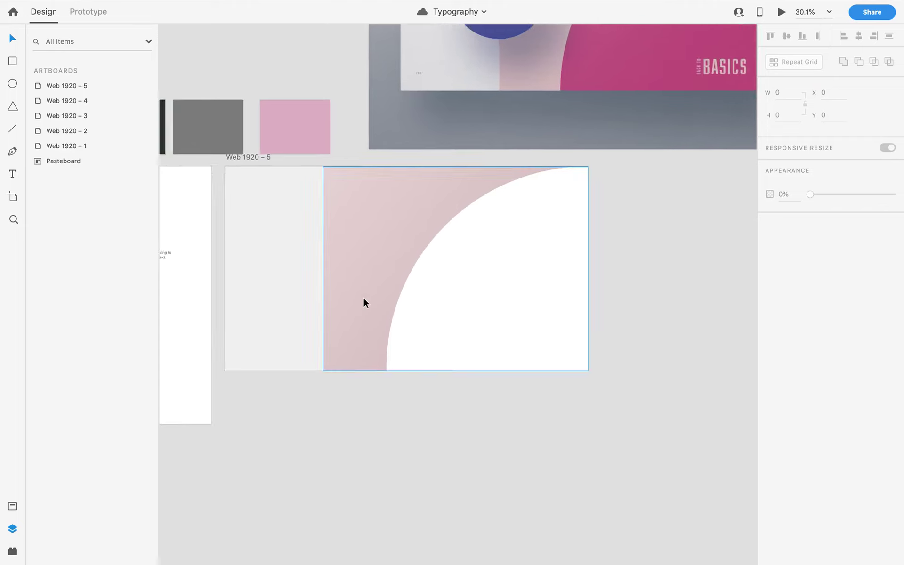
{"action": "scroll", "coordinate": [416, 417], "scroll_direction": "left", "scroll_amount": 4}
{"action": "scroll", "coordinate": [415, 418], "scroll_direction": "up", "scroll_amount": 2}
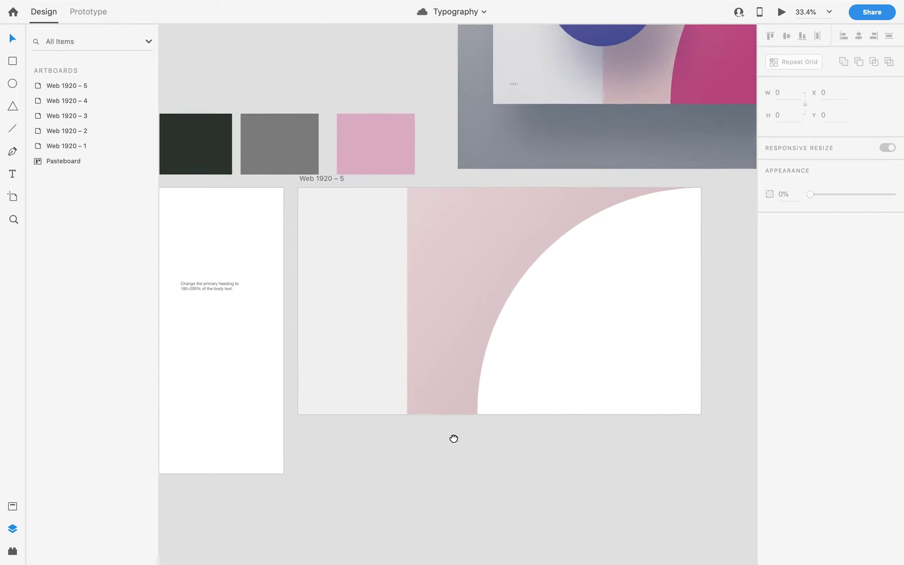
{"action": "left_click", "coordinate": [657, 279]}
{"action": "scroll", "coordinate": [643, 292], "scroll_direction": "down", "scroll_amount": 1}
{"action": "left_click_drag", "start_coordinate": [642, 295], "coordinate": [476, 283]}
{"action": "scroll", "coordinate": [476, 281], "scroll_direction": "down", "scroll_amount": 3}
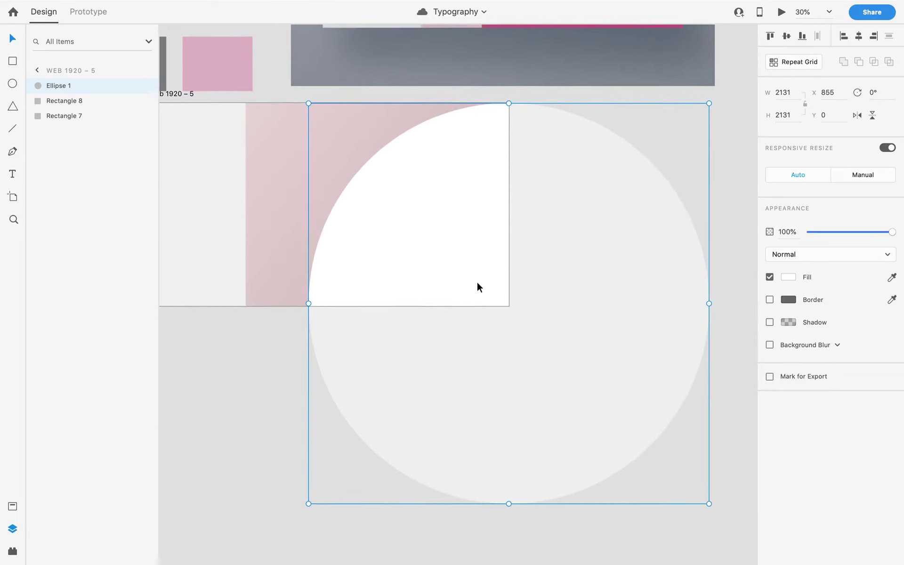
{"action": "scroll", "coordinate": [477, 281], "scroll_direction": "up", "scroll_amount": 2}
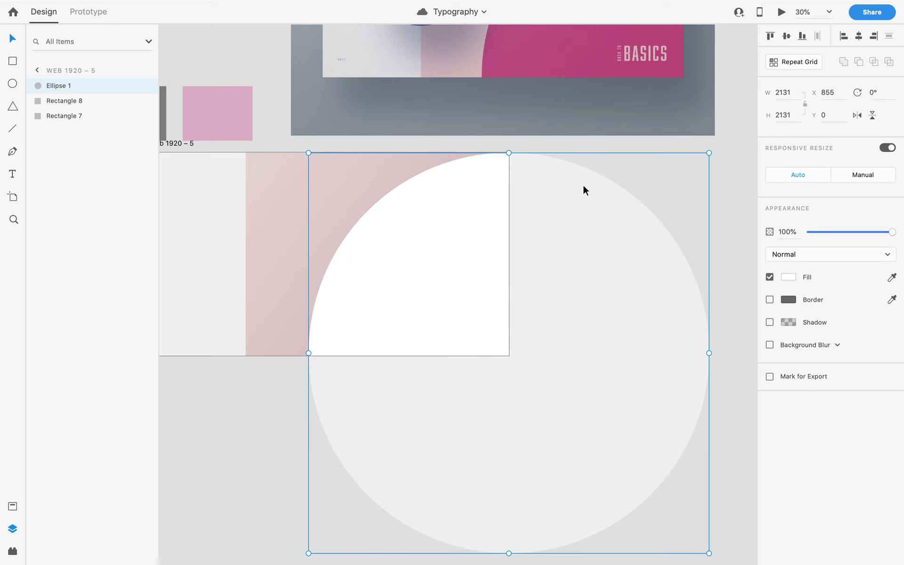
{"action": "left_click_drag", "start_coordinate": [574, 329], "coordinate": [633, 323]}
{"action": "key", "text": "super+z"}
{"action": "left_click", "coordinate": [335, 197], "text": "shift"}
{"action": "left_click", "coordinate": [219, 471]}
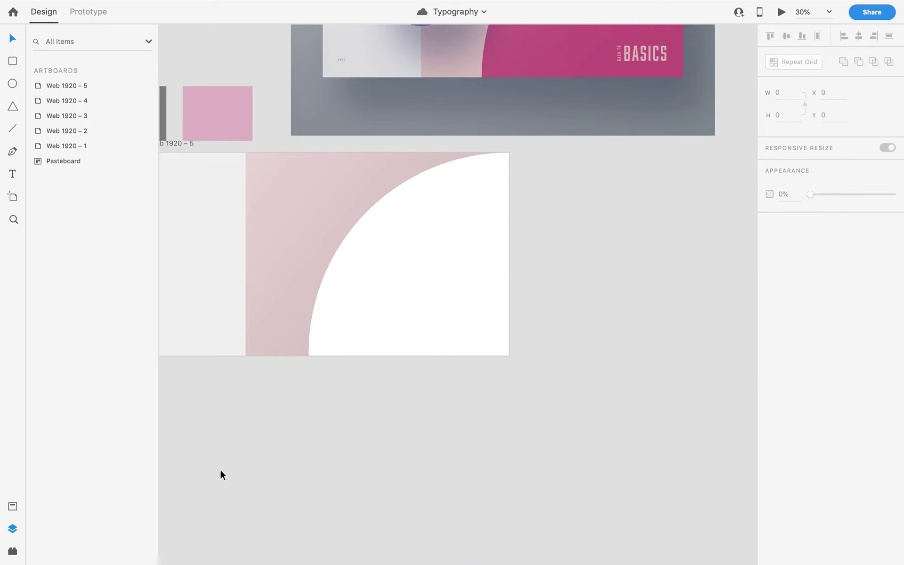
Duplicate the pink gradient rectangle in place on the Web 1920 – 5 artboard.
{"action": "left_click", "coordinate": [276, 284]}
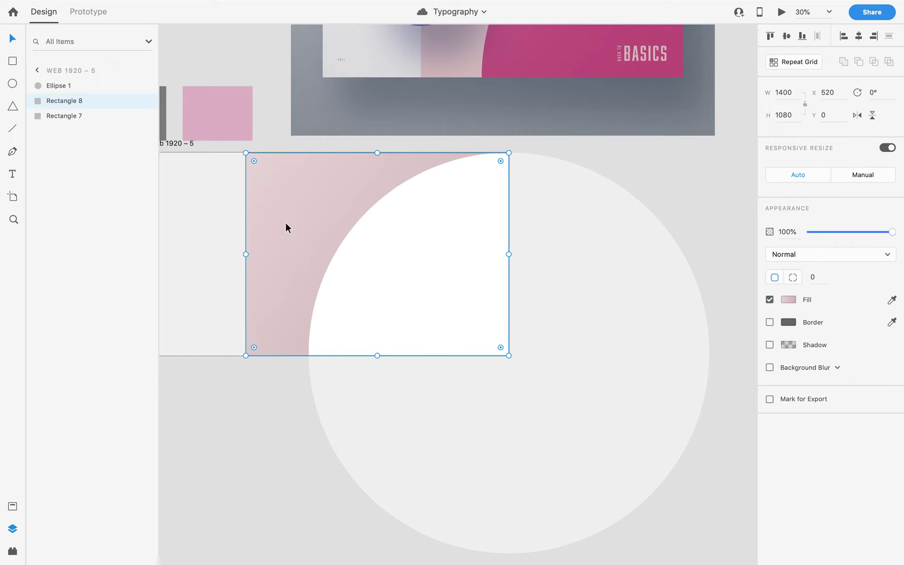
{"action": "key", "text": "ctrl+d"}
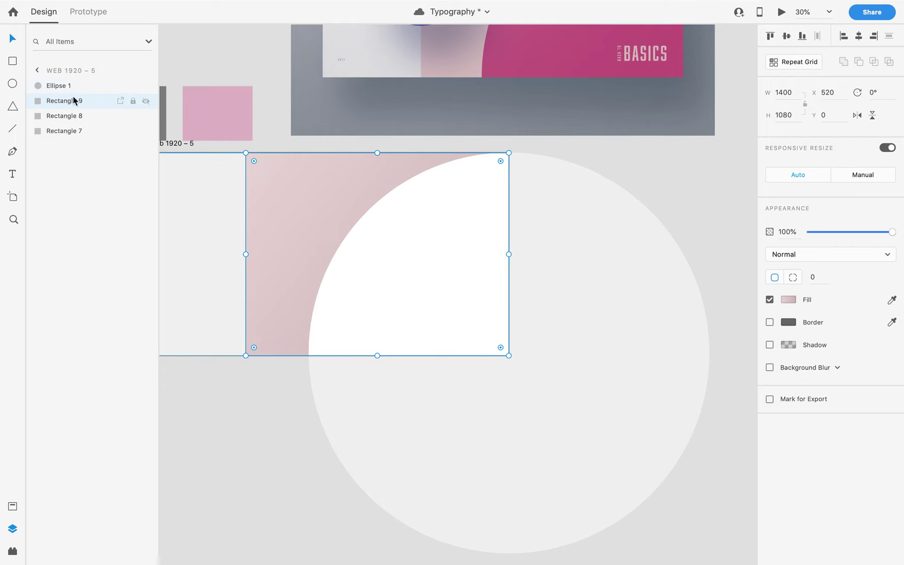
Rename the light grey Rectangle 7 layer on the Web 1920 – 5 artboard as "white rec".
{"action": "scroll", "coordinate": [328, 435], "scroll_direction": "left", "scroll_amount": 3}
{"action": "left_click", "coordinate": [248, 228]}
{"action": "double_click", "coordinate": [65, 131]}
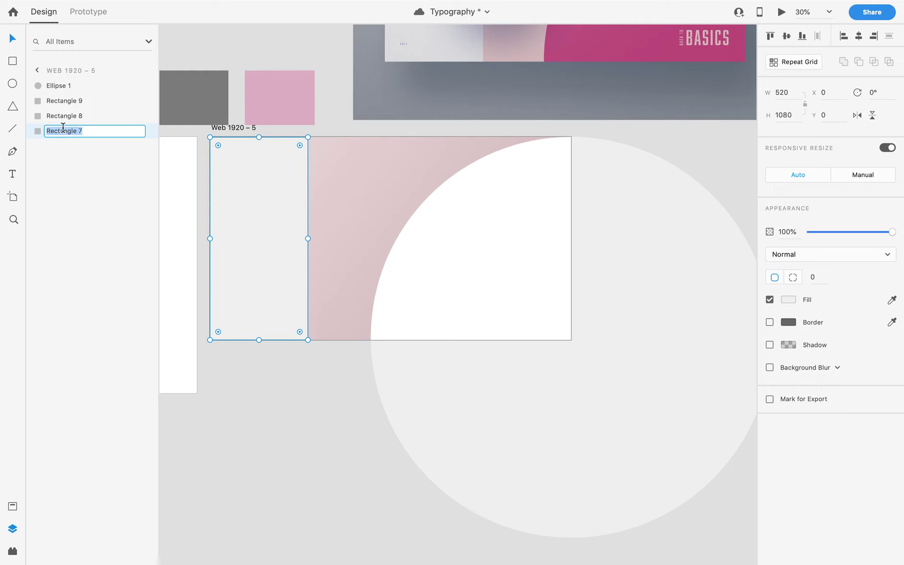
{"action": "type", "text": "white rec"}
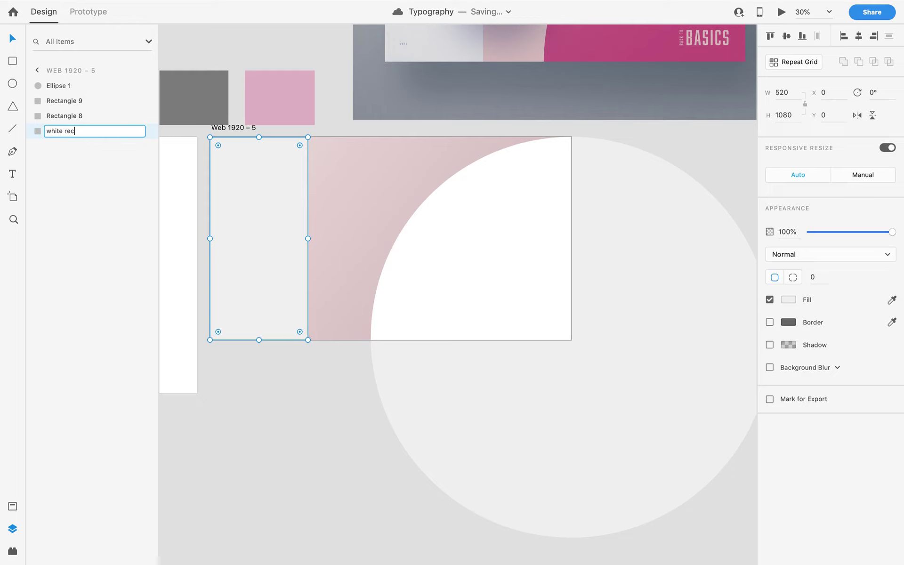
{"action": "key", "text": "Return"}
Rename the original pink gradient layer, Rectangle 8, as "gray 1".
{"action": "left_click", "coordinate": [369, 171]}
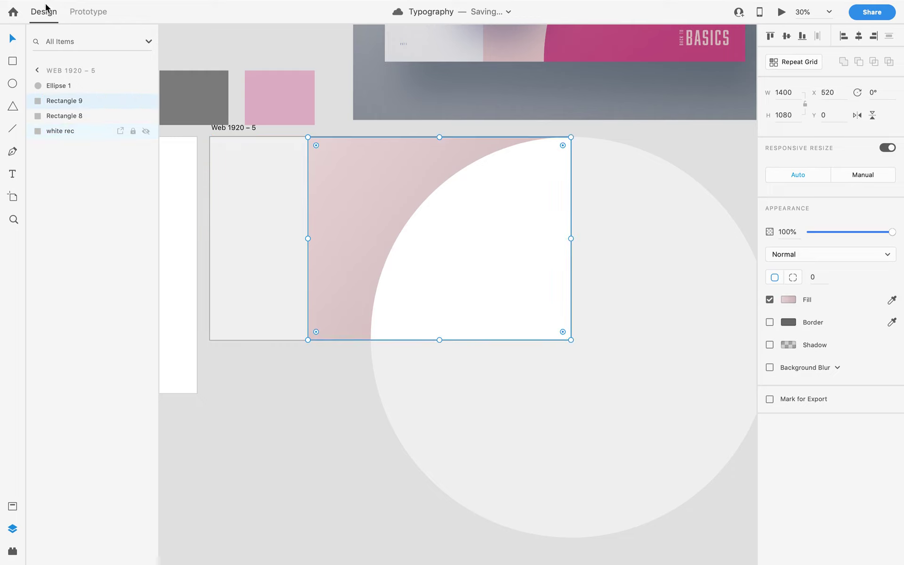
{"action": "double_click", "coordinate": [64, 114]}
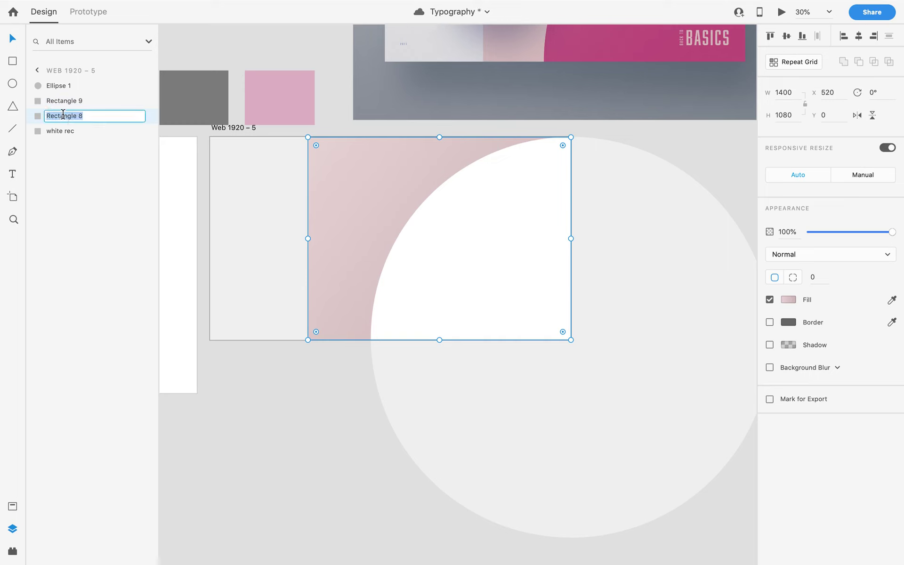
{"action": "type", "text": "gr"}
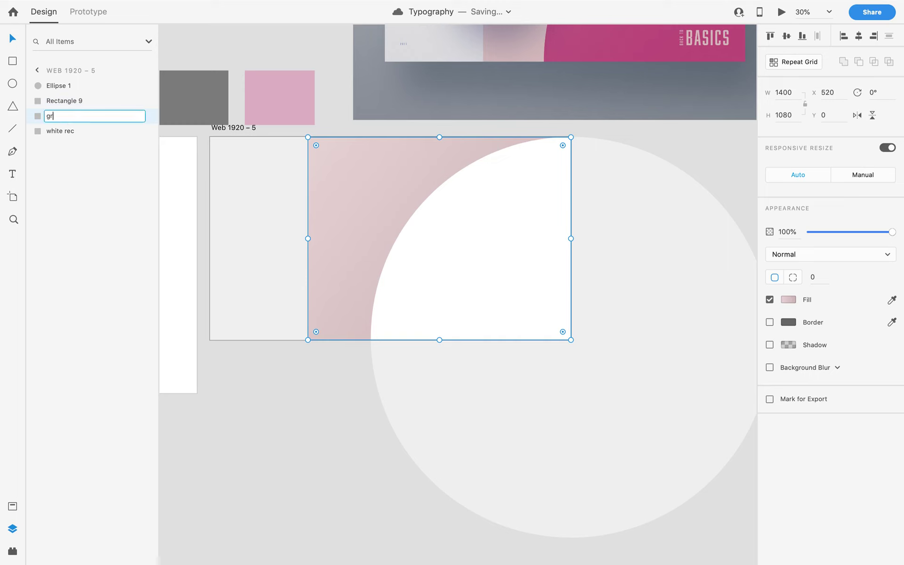
{"action": "type", "text": "ay 1"}
{"action": "key", "text": "Return"}
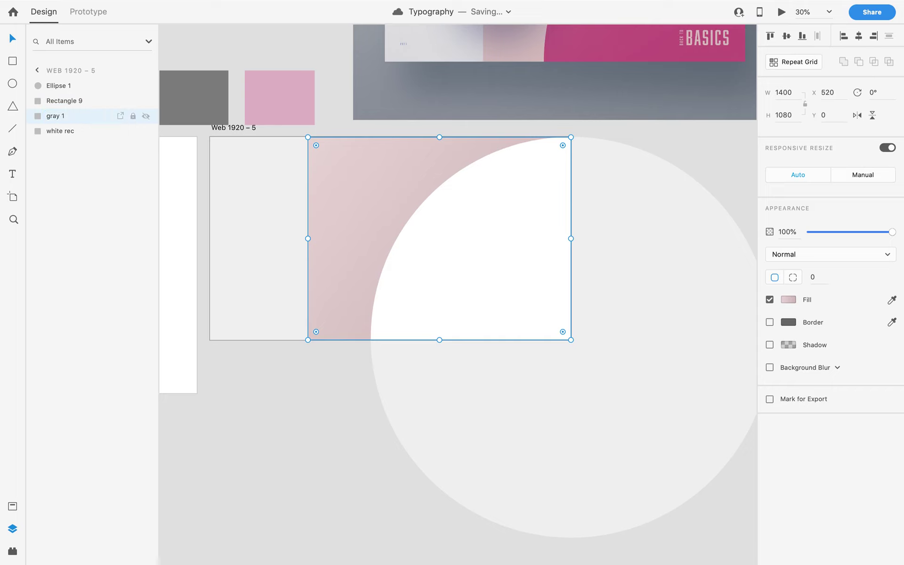
{"action": "left_click", "coordinate": [536, 234]}
{"action": "left_click", "coordinate": [341, 185]}
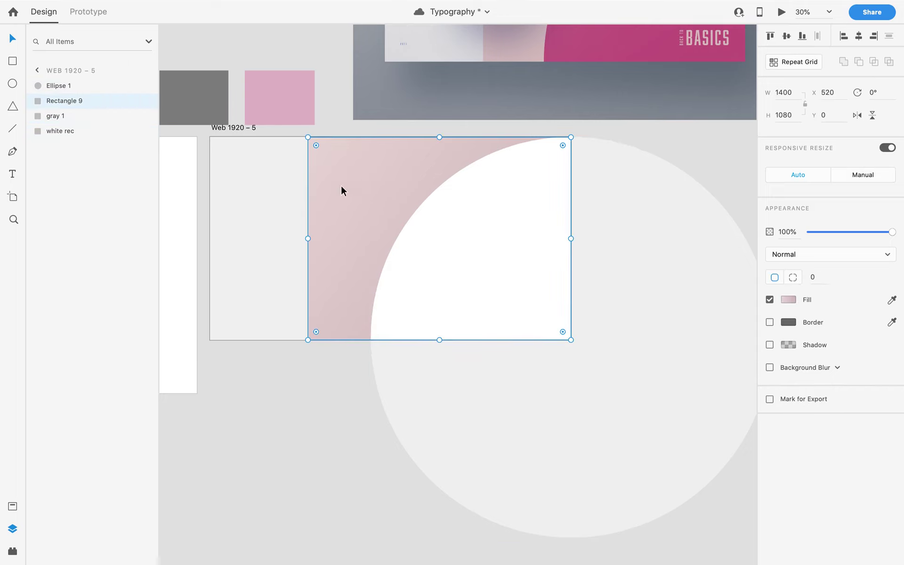
{"action": "double_click", "coordinate": [74, 100]}
{"action": "left_click", "coordinate": [390, 477]}
Try subtracting the large white circle from the duplicated gradient rectangle, and undo the operation.
{"action": "left_click", "coordinate": [385, 222]}
{"action": "left_click", "coordinate": [484, 247], "text": "shift"}
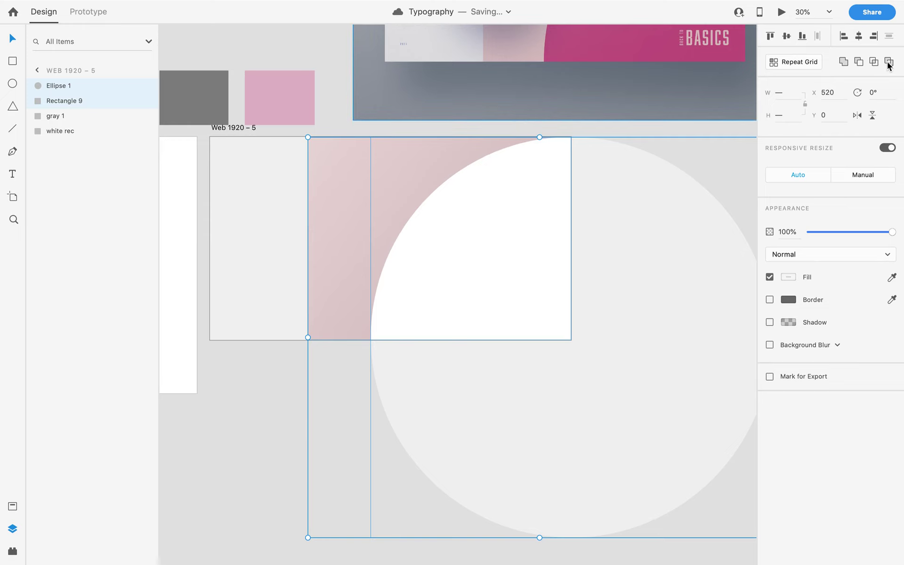
{"action": "left_click", "coordinate": [862, 64]}
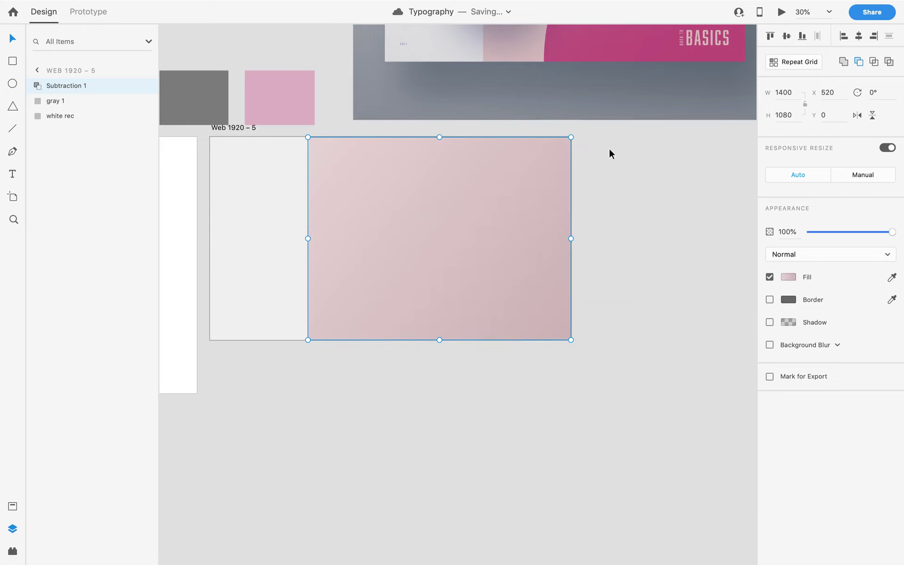
{"action": "key", "text": "ctrl+z"}
{"action": "left_click", "coordinate": [329, 486]}
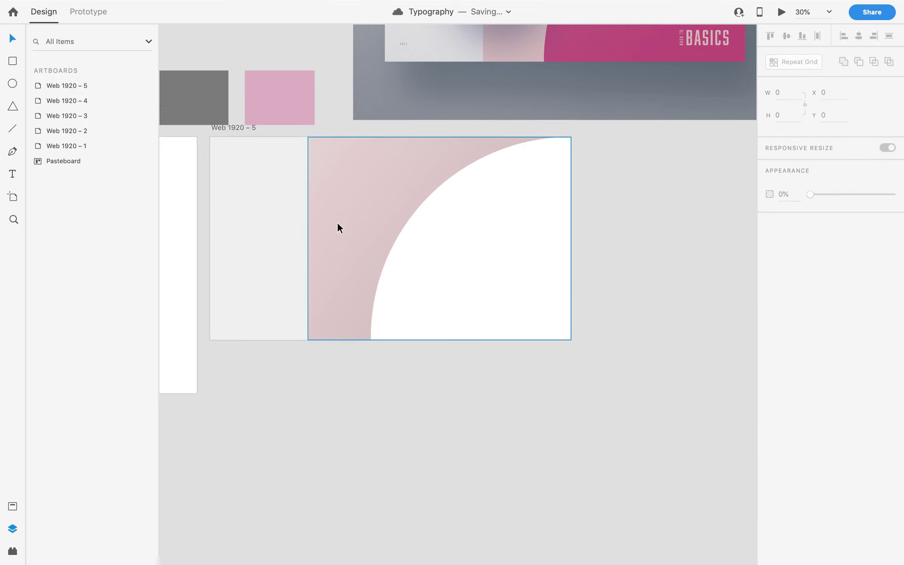
Change the duplicated rectangle's linear gradient fill to the solid red #BE6565 and save the document.
{"action": "left_click", "coordinate": [339, 220]}
{"action": "left_click", "coordinate": [787, 300]}
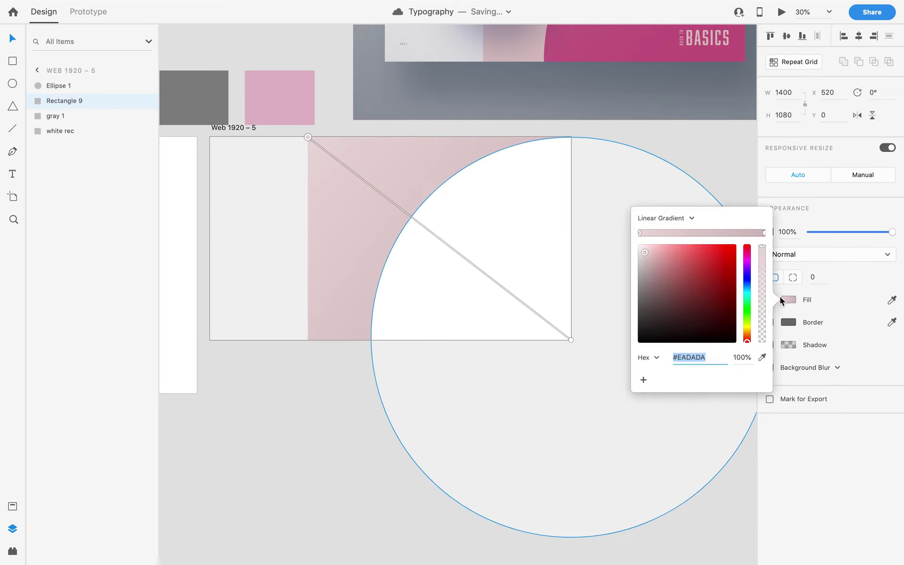
{"action": "left_click", "coordinate": [674, 219]}
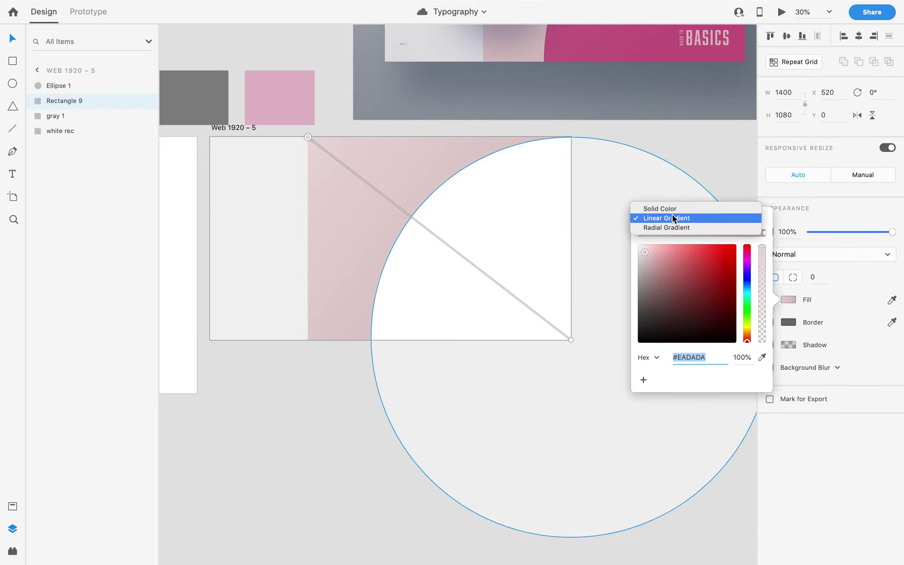
{"action": "left_click", "coordinate": [679, 207]}
{"action": "left_click", "coordinate": [685, 265]}
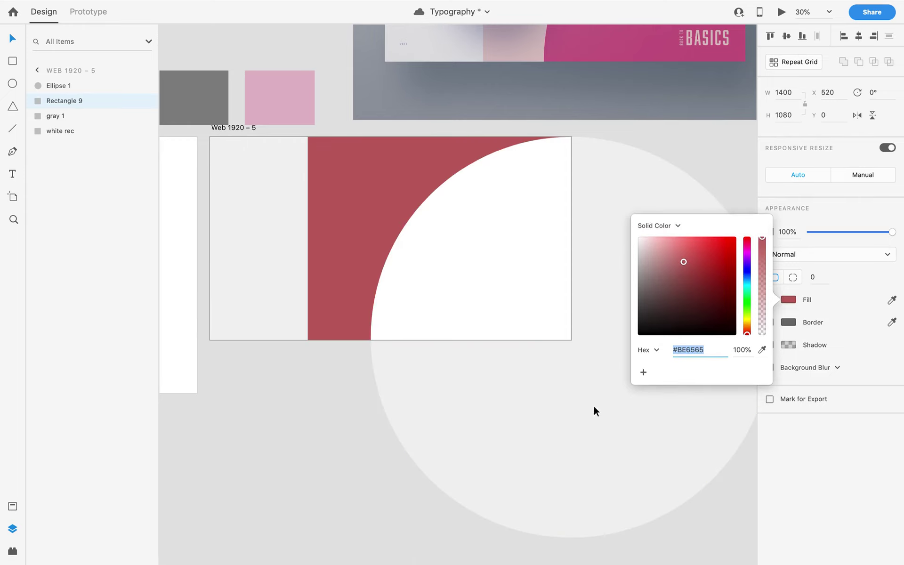
{"action": "left_click", "coordinate": [352, 452]}
{"action": "left_click", "coordinate": [345, 215]}
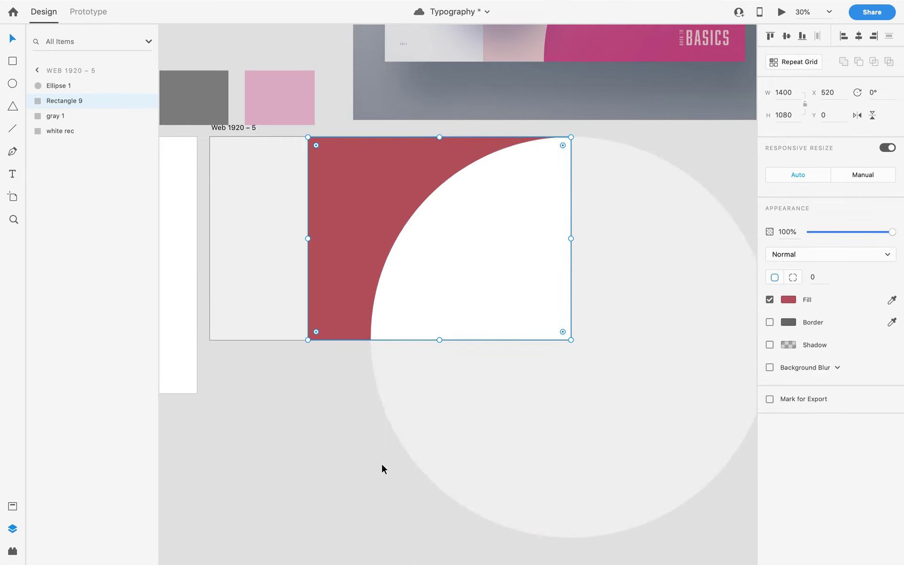
{"action": "left_click", "coordinate": [319, 421]}
{"action": "left_click", "coordinate": [362, 262]}
{"action": "key", "text": "super+s"}
Try the Exclude Overlap operation on the red rectangle and the white circle, and undo it.
{"action": "left_click", "coordinate": [520, 191], "text": "shift"}
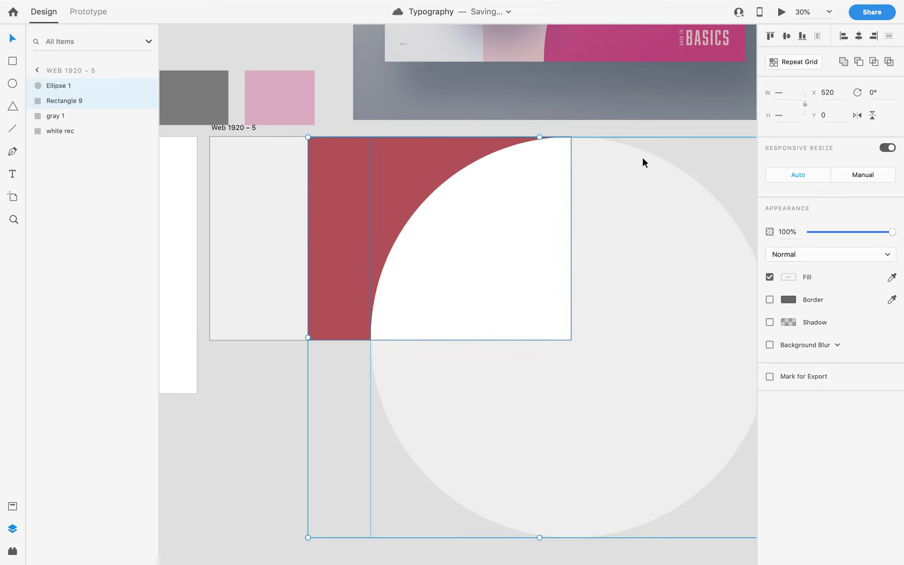
{"action": "left_click", "coordinate": [337, 450]}
{"action": "left_click", "coordinate": [360, 189]}
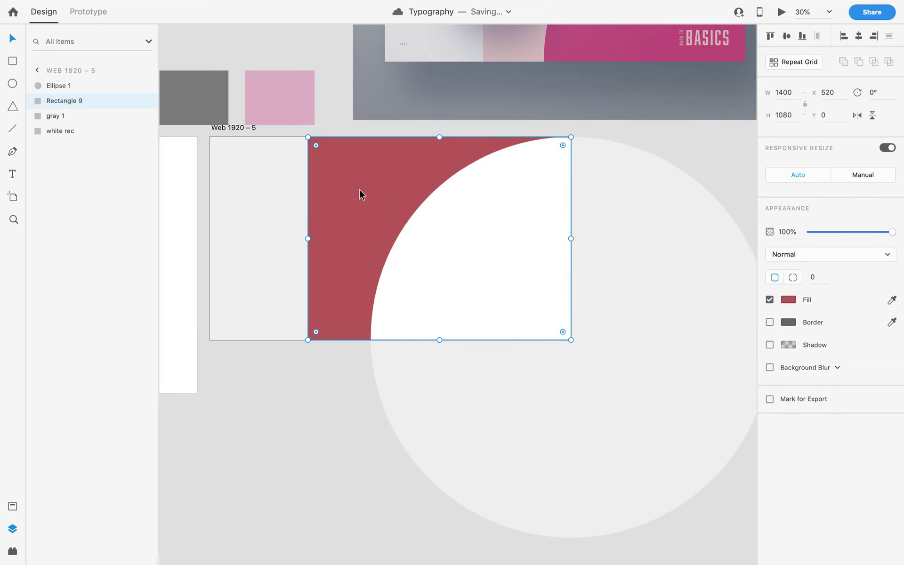
{"action": "left_click", "coordinate": [545, 207], "text": "shift"}
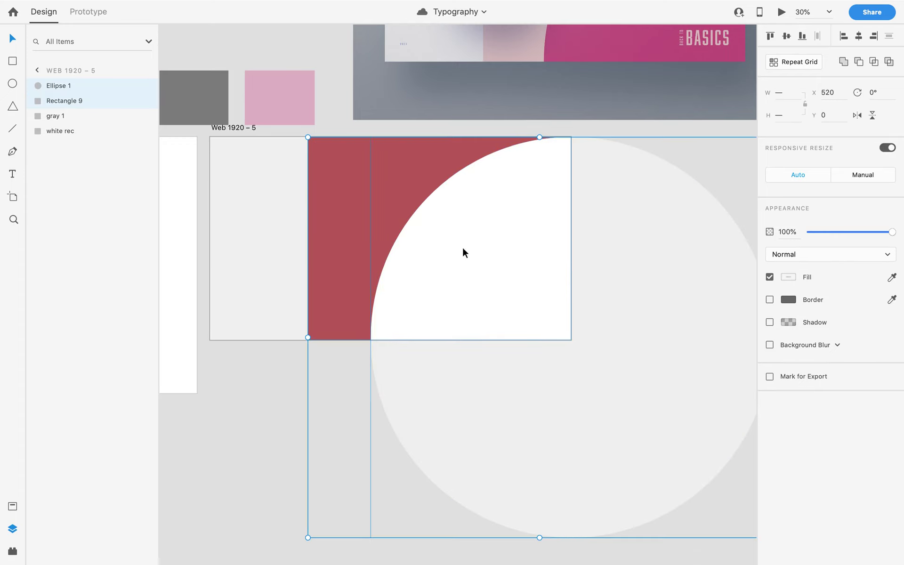
{"action": "left_click", "coordinate": [889, 63]}
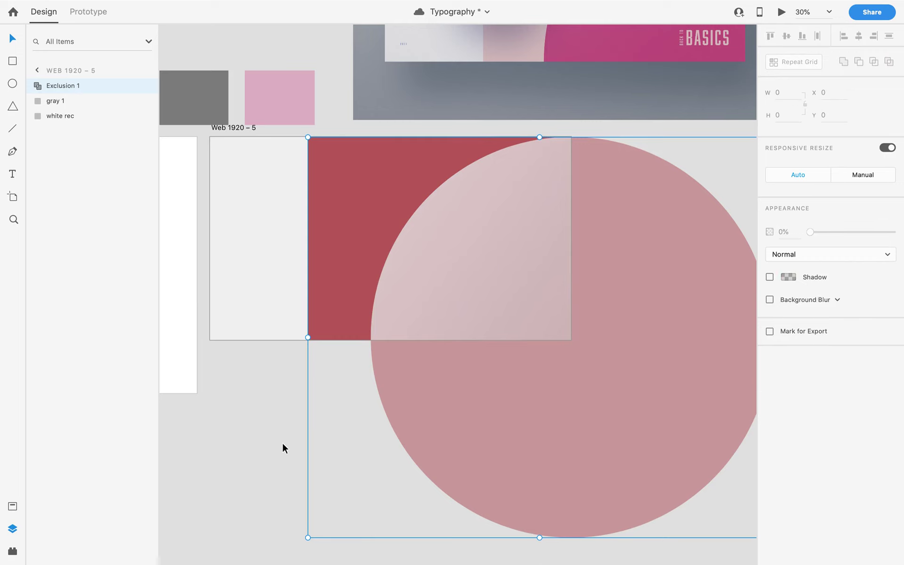
{"action": "left_click", "coordinate": [279, 446]}
{"action": "left_click", "coordinate": [372, 263]}
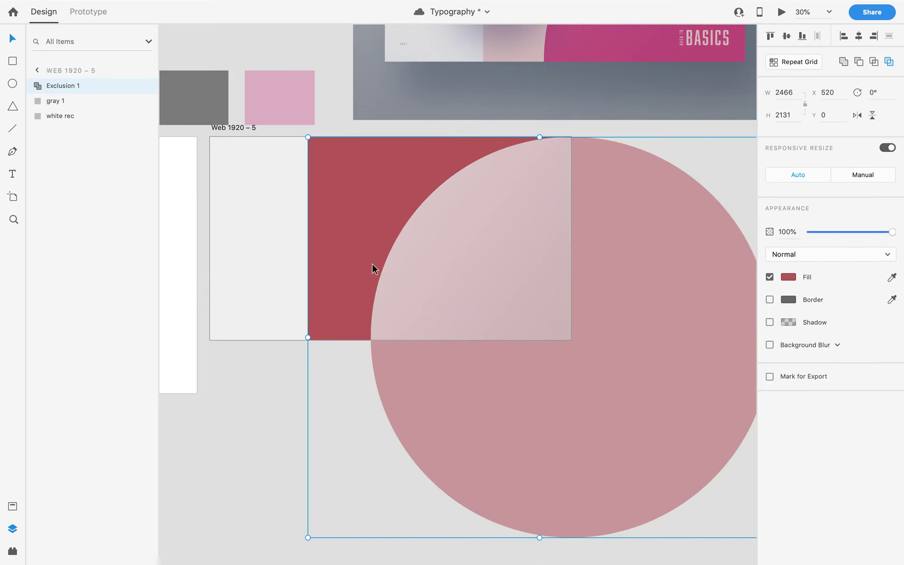
{"action": "key", "text": "ctrl+z"}
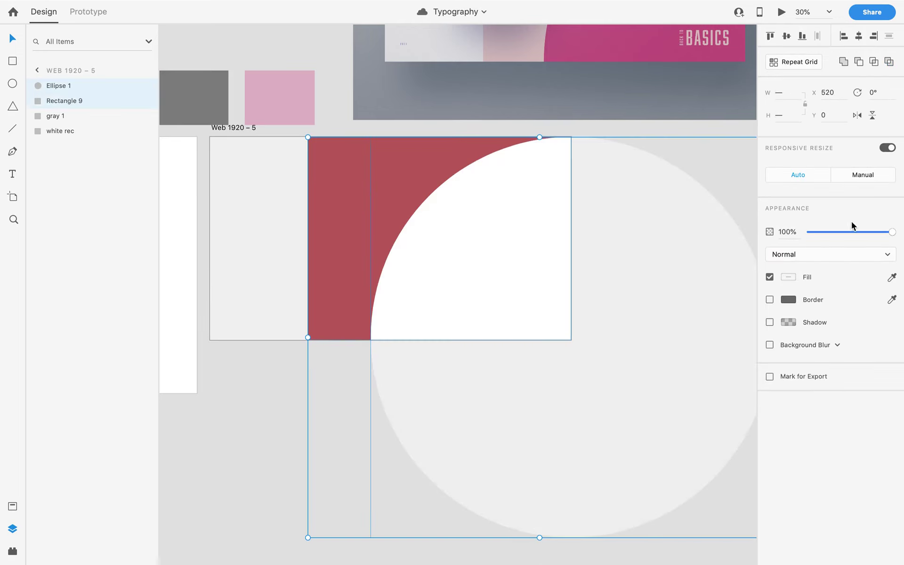
Intersect the red rectangle with the white circle, keeping only their overlapping quarter-circle area.
{"action": "left_click", "coordinate": [874, 63]}
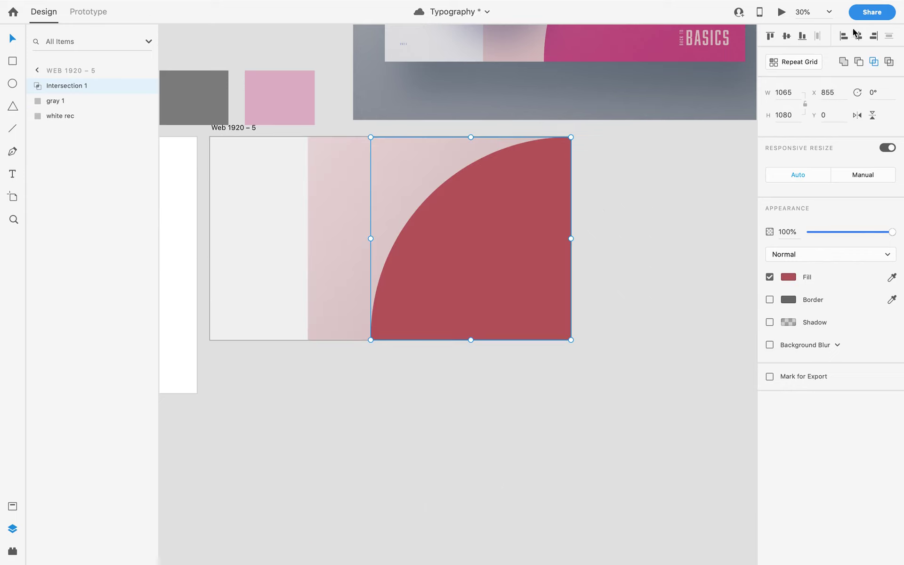
{"action": "left_click", "coordinate": [528, 431]}
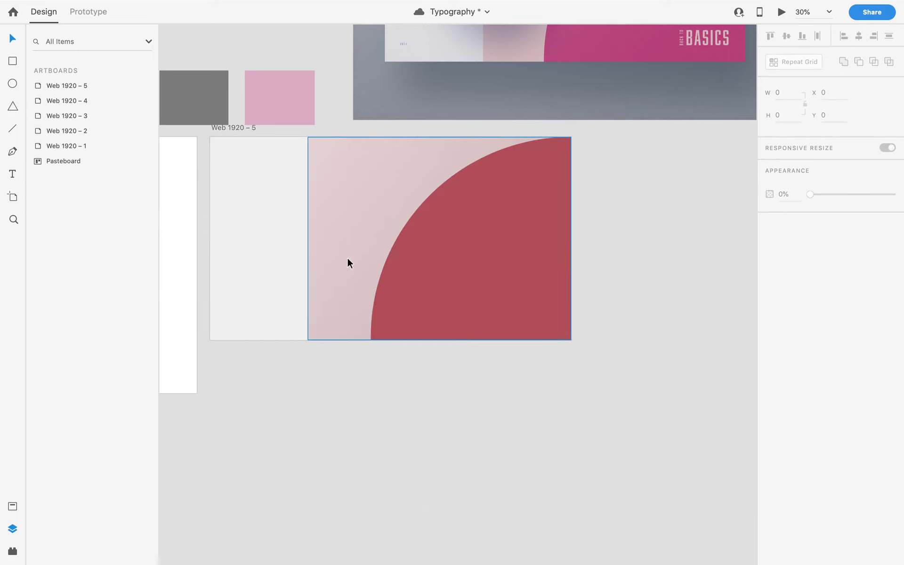
Rename the red quarter-circle intersection layer as "rose".
{"action": "left_click", "coordinate": [454, 256]}
{"action": "scroll", "coordinate": [628, 406], "scroll_direction": "up", "scroll_amount": 3}
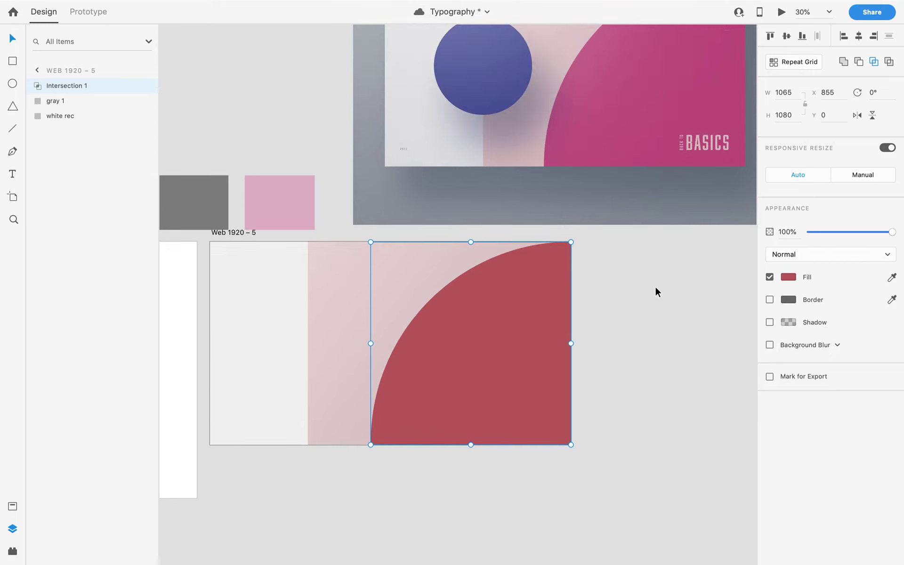
{"action": "scroll", "coordinate": [655, 286], "scroll_direction": "down", "scroll_amount": 3}
{"action": "scroll", "coordinate": [652, 302], "scroll_direction": "up", "scroll_amount": 1}
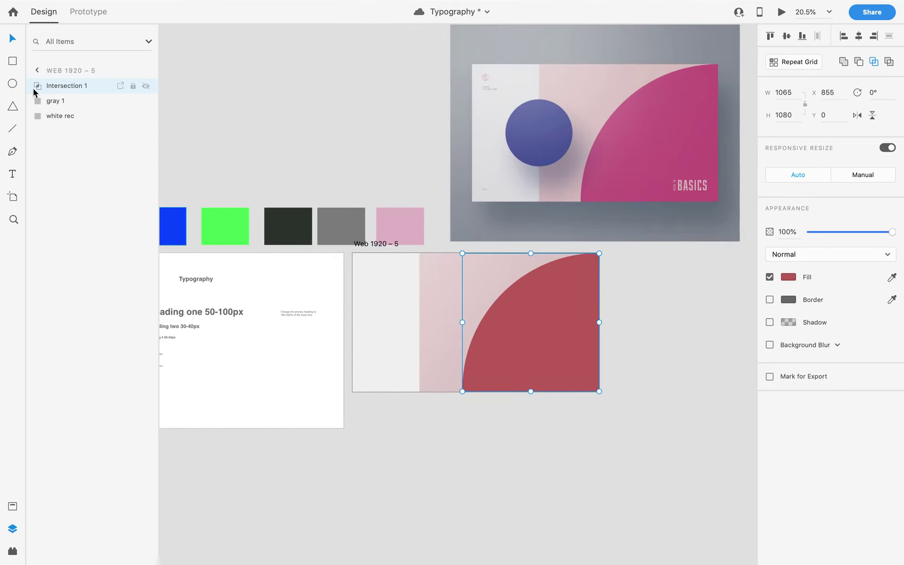
{"action": "double_click", "coordinate": [74, 84]}
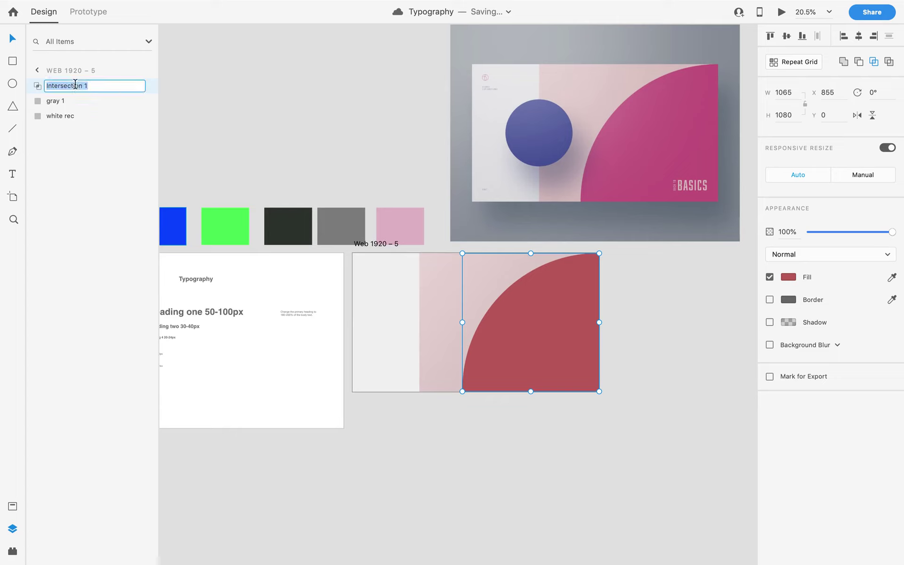
{"action": "type", "text": "rose"}
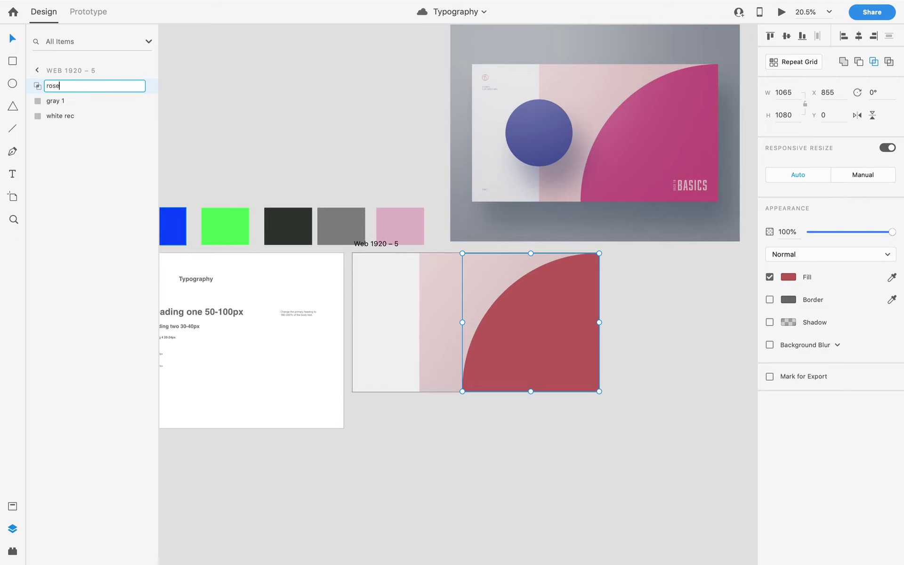
{"action": "key", "text": "Return"}
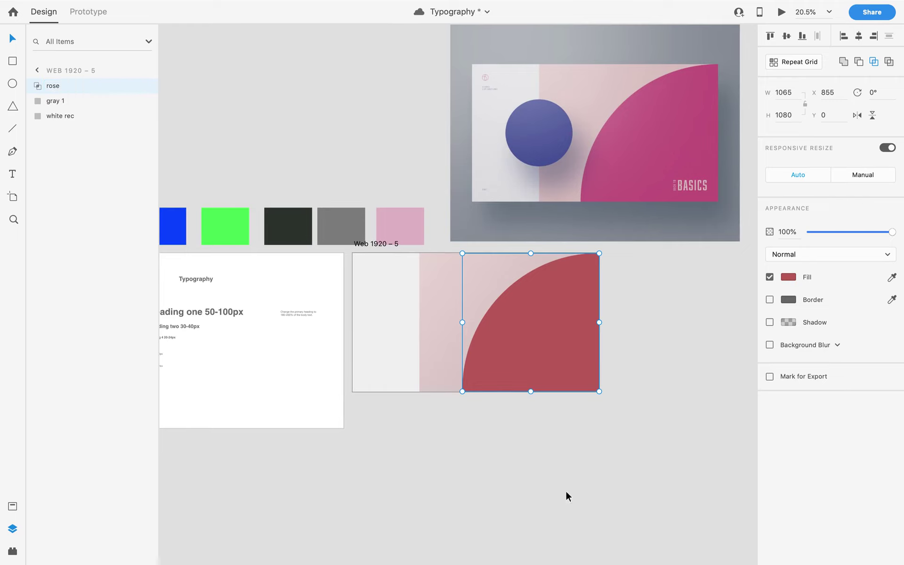
Change the rose quarter-circle's fill to a linear gradient running diagonally down to the shape's lower-right corner.
{"action": "scroll", "coordinate": [569, 429], "scroll_direction": "up", "scroll_amount": 5}
{"action": "scroll", "coordinate": [564, 431], "scroll_direction": "down", "scroll_amount": 3}
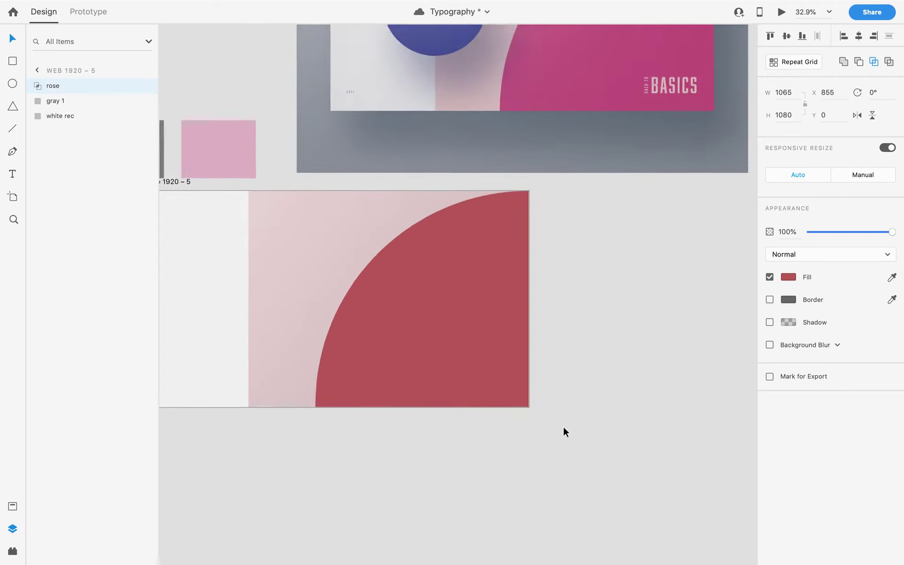
{"action": "left_click", "coordinate": [789, 277]}
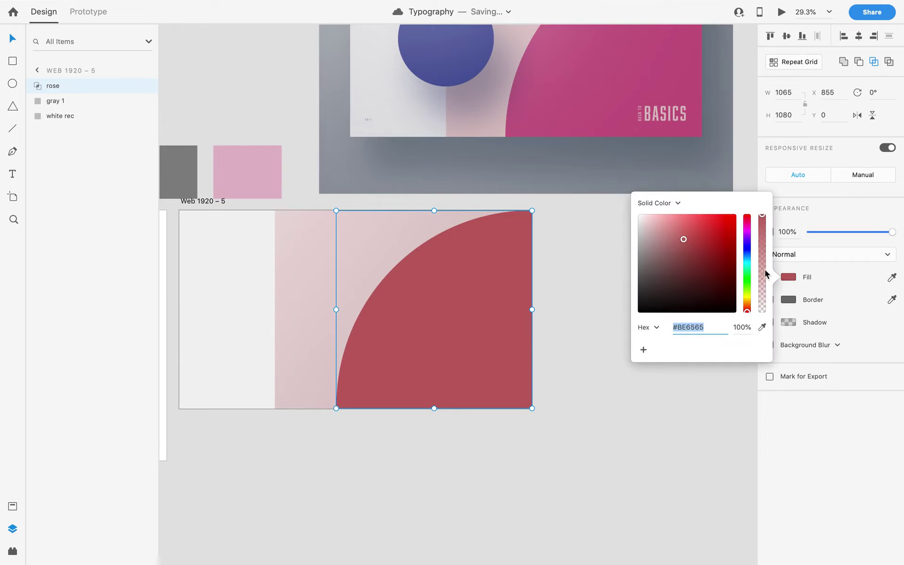
{"action": "left_click", "coordinate": [665, 203]}
{"action": "left_click", "coordinate": [669, 212]}
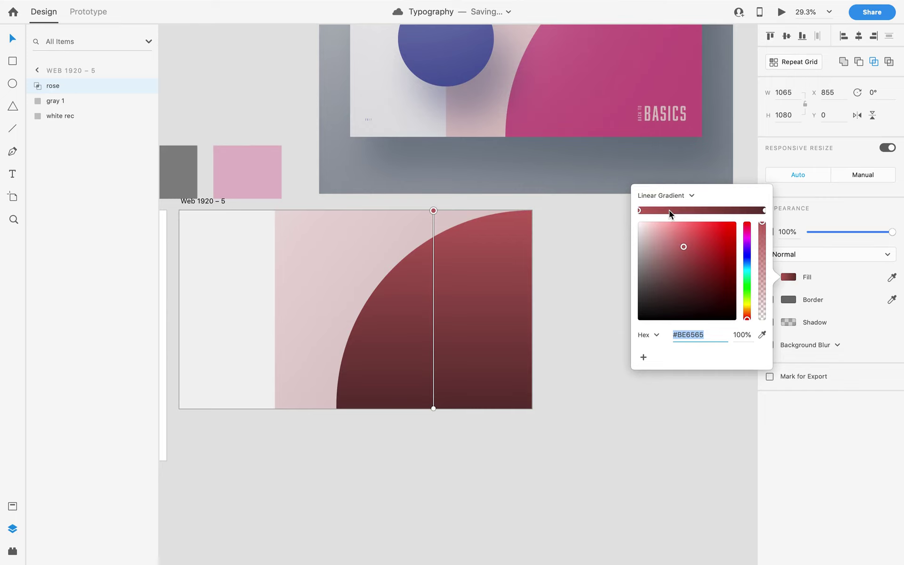
{"action": "scroll", "coordinate": [571, 319], "scroll_direction": "up", "scroll_amount": 2}
{"action": "left_click_drag", "start_coordinate": [433, 453], "coordinate": [533, 453]}
{"action": "left_click", "coordinate": [433, 255]}
{"action": "left_click_drag", "start_coordinate": [433, 255], "coordinate": [366, 320]}
{"action": "scroll", "coordinate": [383, 314], "scroll_direction": "up", "scroll_amount": 3}
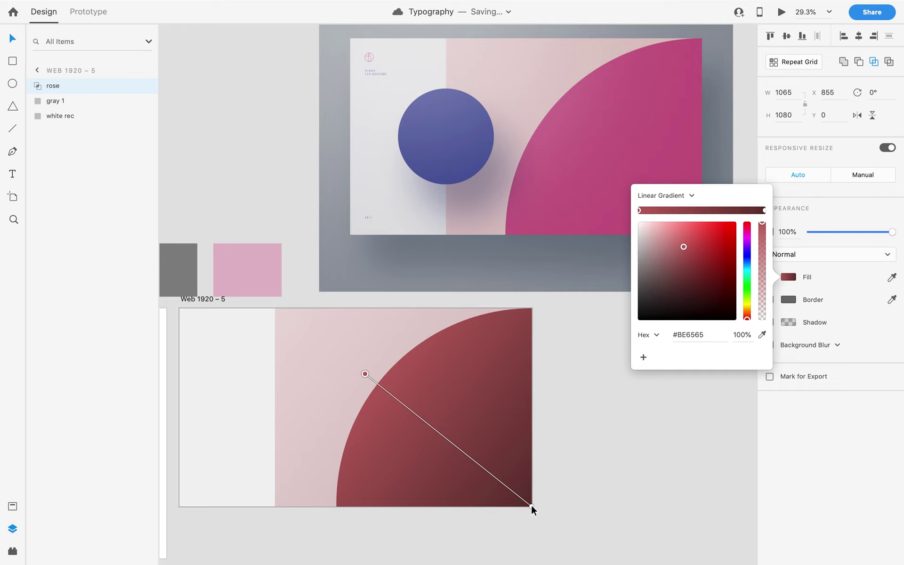
Set the rose gradient's end colour to #C65B86, sampled from the lower-right corner of the reference's magenta shape.
{"action": "left_click", "coordinate": [531, 506]}
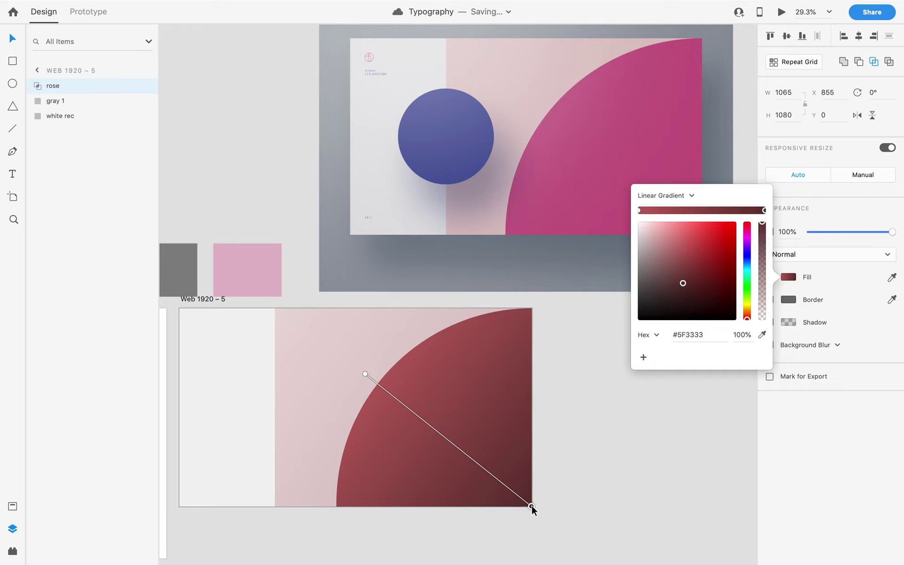
{"action": "left_click", "coordinate": [763, 335]}
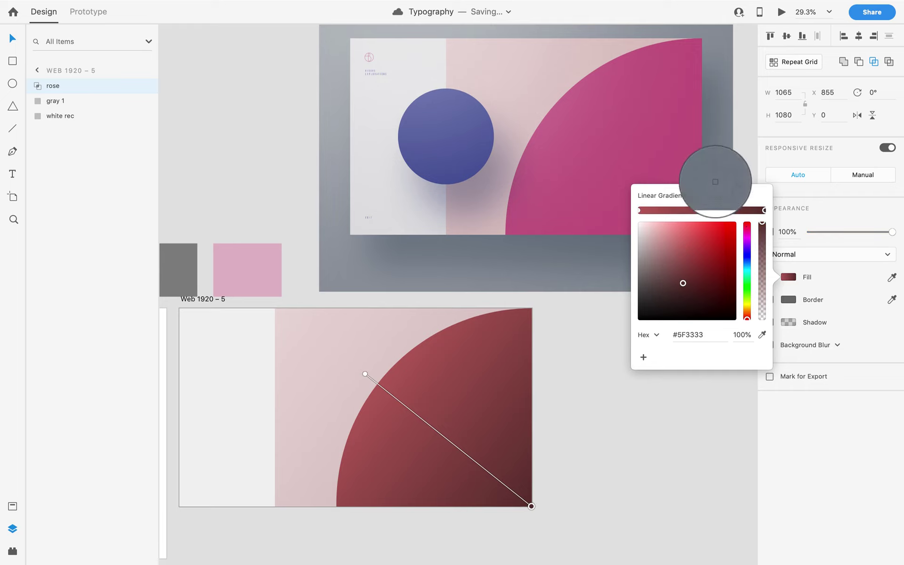
{"action": "left_click", "coordinate": [691, 154]}
{"action": "left_click_drag", "start_coordinate": [579, 377], "coordinate": [431, 328]}
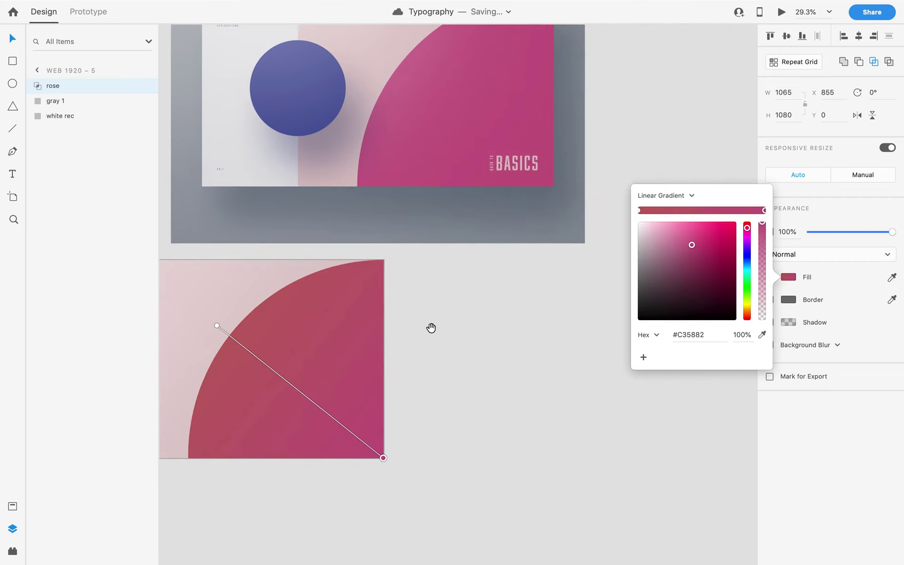
{"action": "left_click", "coordinate": [762, 334]}
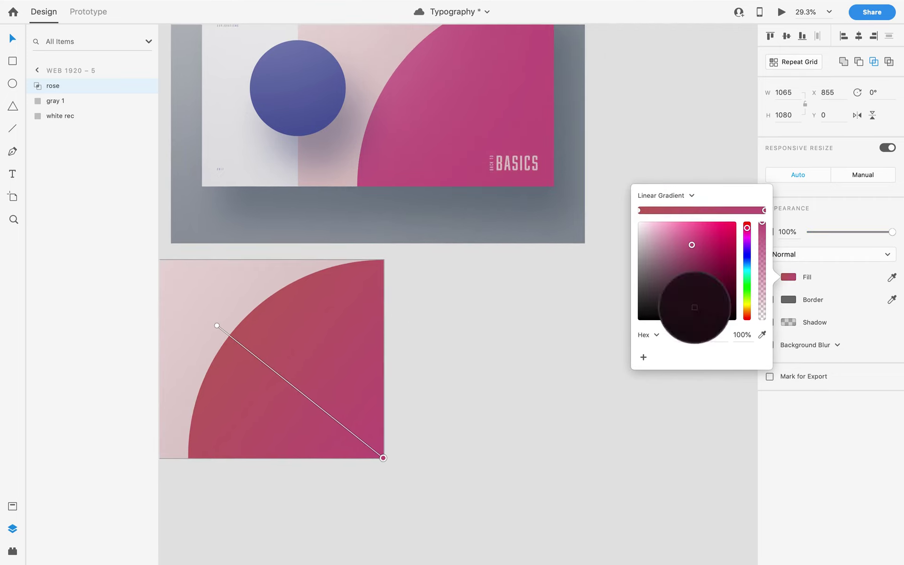
{"action": "left_click", "coordinate": [543, 181]}
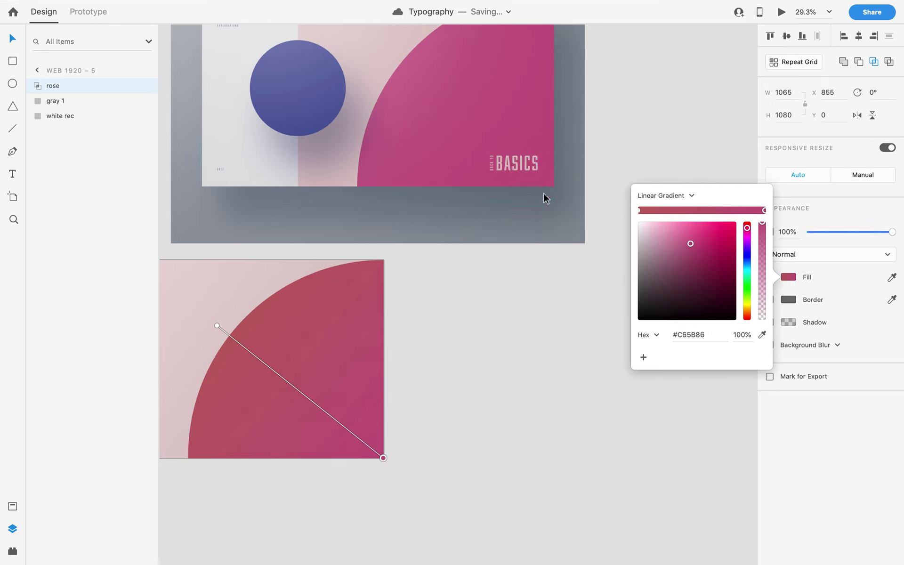
Set the rose gradient's start colour to #CB6B91, sampled near the curved edge of the reference's magenta shape.
{"action": "left_click", "coordinate": [639, 211]}
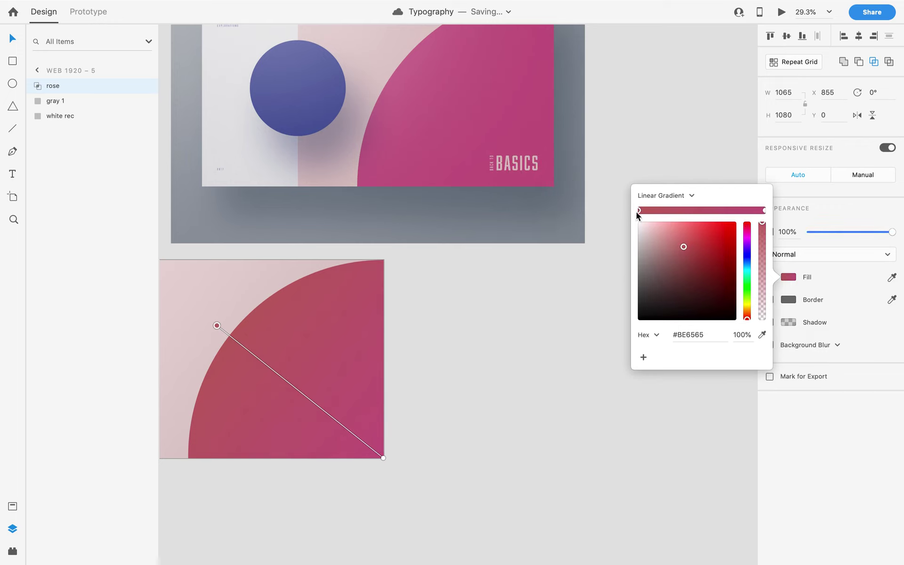
{"action": "scroll", "coordinate": [451, 209], "scroll_direction": "up", "scroll_amount": 3}
{"action": "left_click", "coordinate": [763, 334]}
{"action": "left_click", "coordinate": [439, 142]}
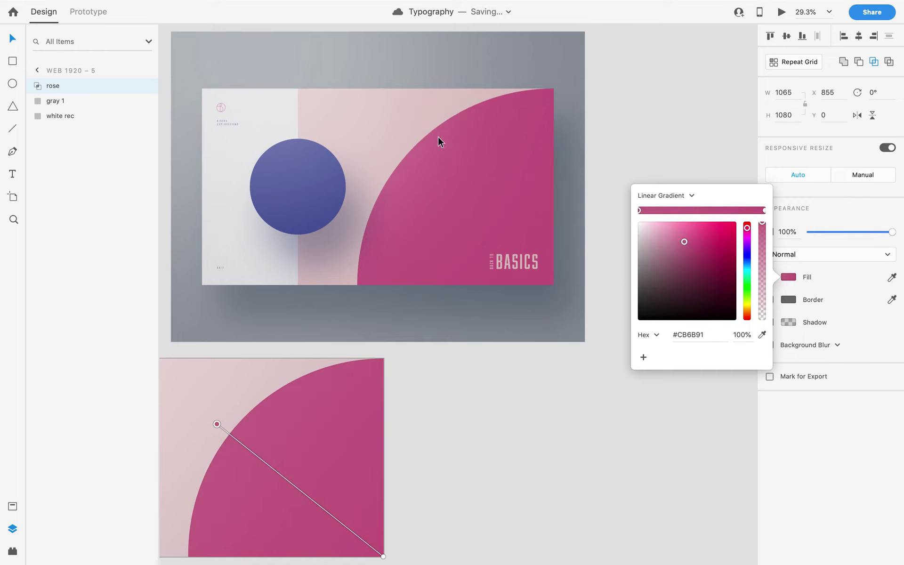
{"action": "left_click", "coordinate": [527, 428]}
Compare the recoloured quarter-circle layout on the Web 1920 – 5 artboard with the reference image.
{"action": "scroll", "coordinate": [527, 428], "scroll_direction": "down", "scroll_amount": 3}
{"action": "scroll", "coordinate": [527, 428], "scroll_direction": "down", "scroll_amount": 3}
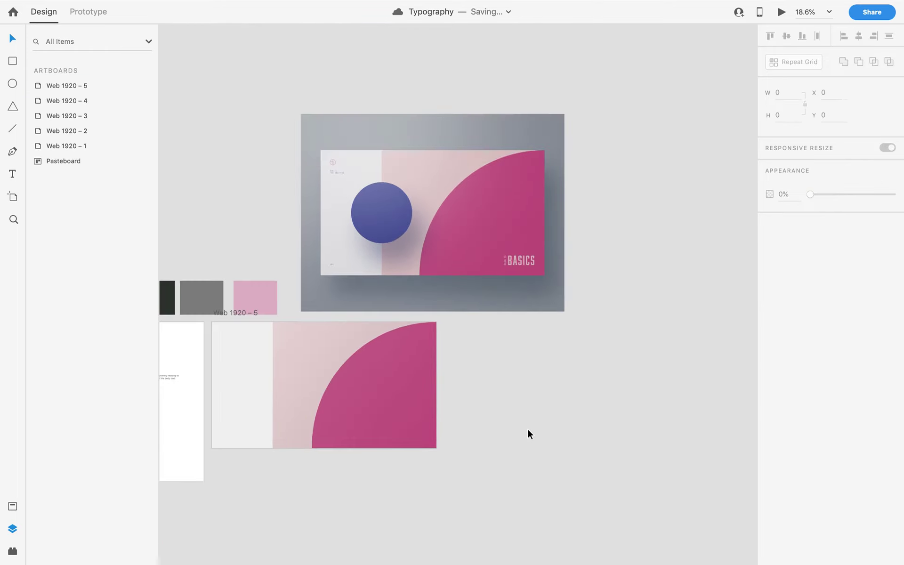
{"action": "scroll", "coordinate": [648, 432], "scroll_direction": "up", "scroll_amount": 5}
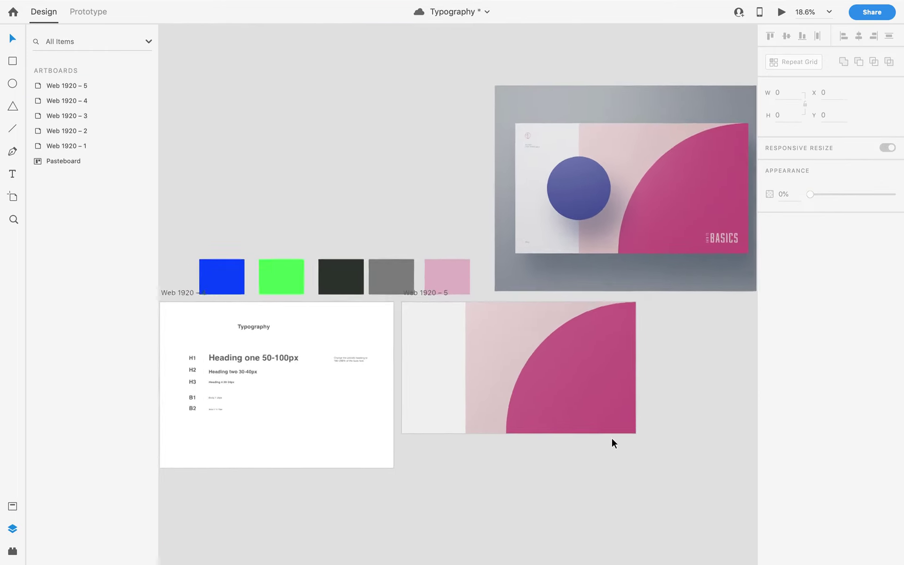
{"action": "scroll", "coordinate": [612, 444], "scroll_direction": "up", "scroll_amount": 1}
{"action": "scroll", "coordinate": [612, 445], "scroll_direction": "down", "scroll_amount": 2}
{"action": "scroll", "coordinate": [611, 446], "scroll_direction": "up", "scroll_amount": 1}
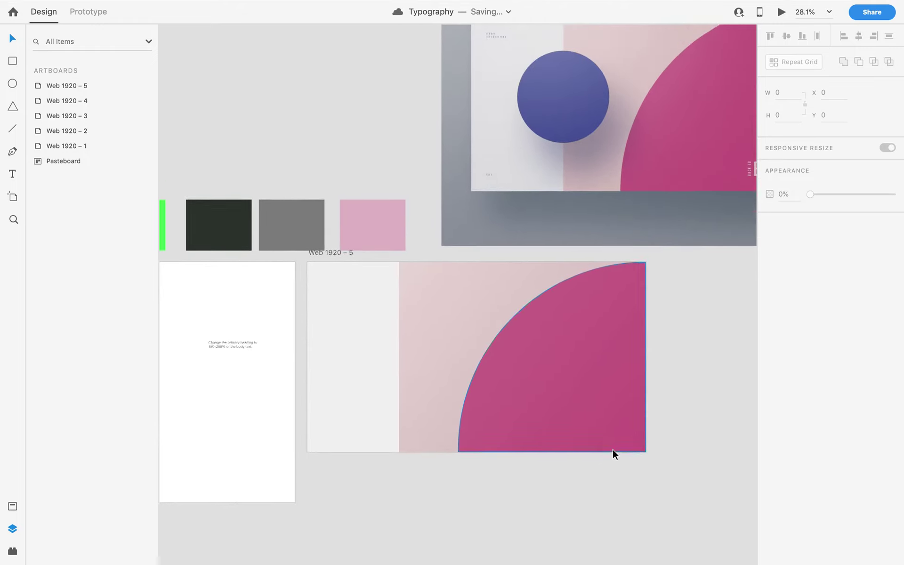
{"action": "scroll", "coordinate": [612, 449], "scroll_direction": "down", "scroll_amount": 2}
{"action": "scroll", "coordinate": [613, 452], "scroll_direction": "up", "scroll_amount": 3}
{"action": "scroll", "coordinate": [613, 449], "scroll_direction": "down", "scroll_amount": 3}
{"action": "scroll", "coordinate": [610, 445], "scroll_direction": "up", "scroll_amount": 5}
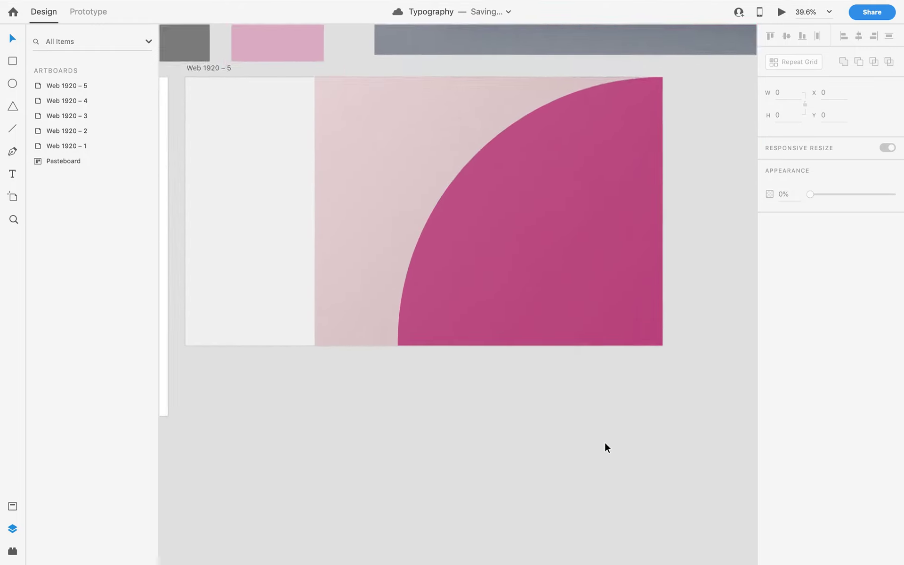
{"action": "scroll", "coordinate": [606, 430], "scroll_direction": "down", "scroll_amount": 4}
{"action": "left_click_drag", "start_coordinate": [609, 425], "coordinate": [574, 469]}
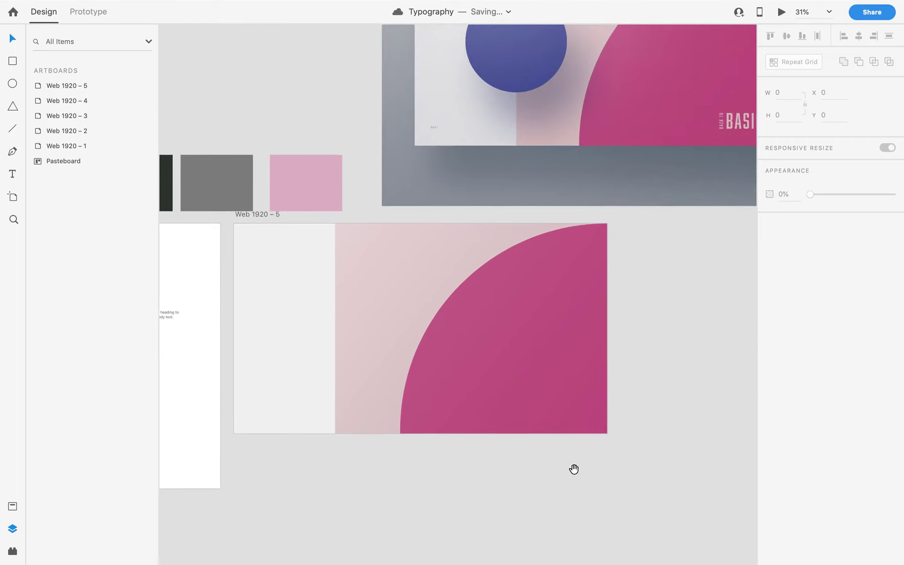
{"action": "scroll", "coordinate": [582, 435], "scroll_direction": "up", "scroll_amount": 2}
{"action": "scroll", "coordinate": [582, 435], "scroll_direction": "down", "scroll_amount": 3}
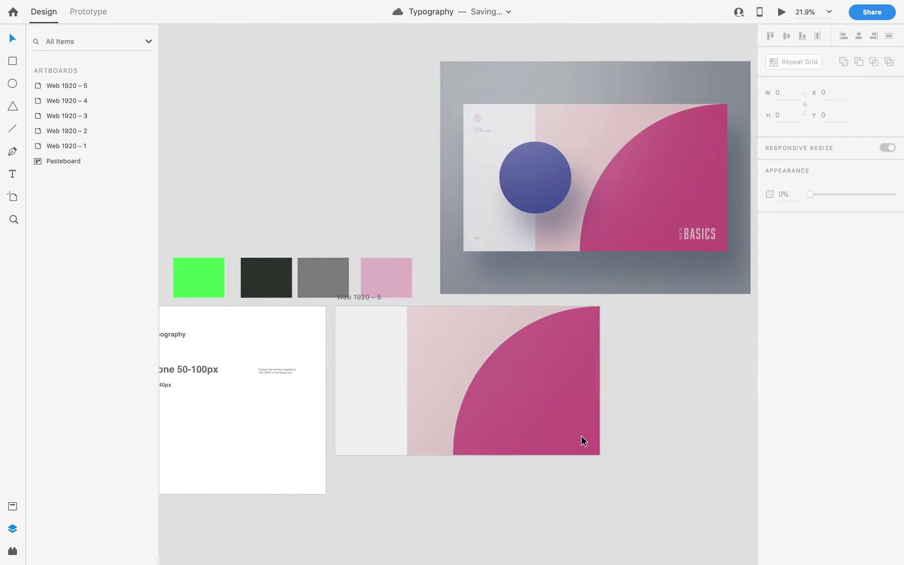
{"action": "scroll", "coordinate": [581, 435], "scroll_direction": "up", "scroll_amount": 2}
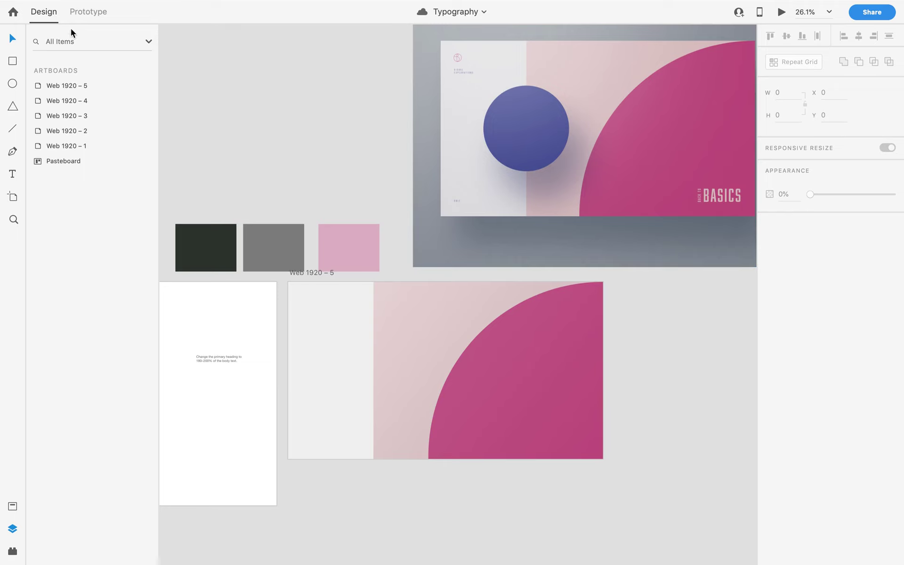
Draw a borderless 554 × 554 circle centred on the boundary between the white and pink areas, at the artboard's mid-height.
{"action": "left_click", "coordinate": [13, 83]}
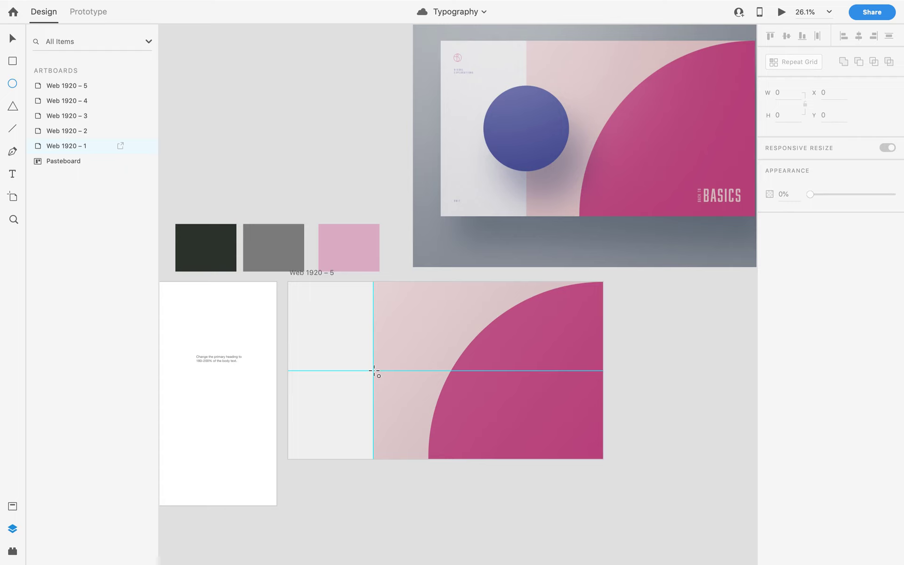
{"action": "left_click_drag", "start_coordinate": [373, 371], "coordinate": [427, 417]}
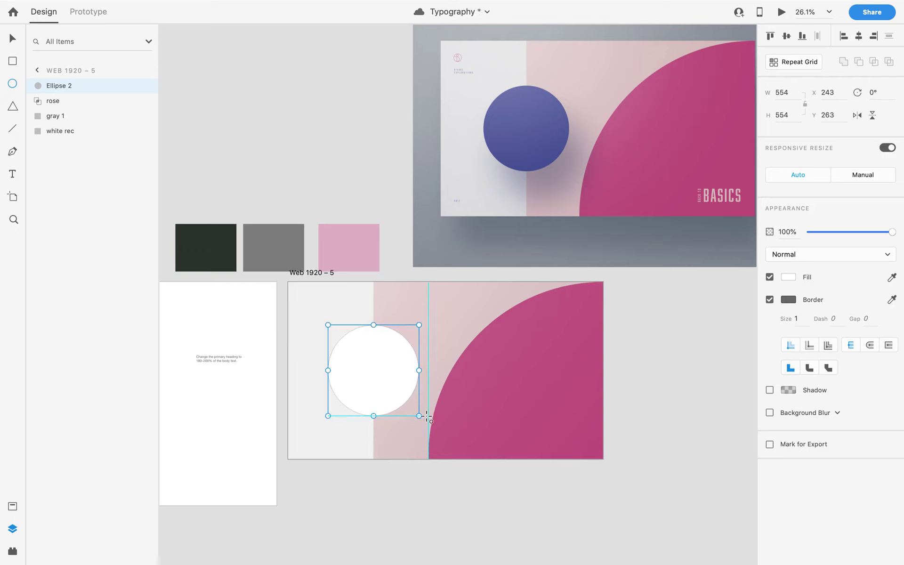
{"action": "left_click", "coordinate": [771, 300]}
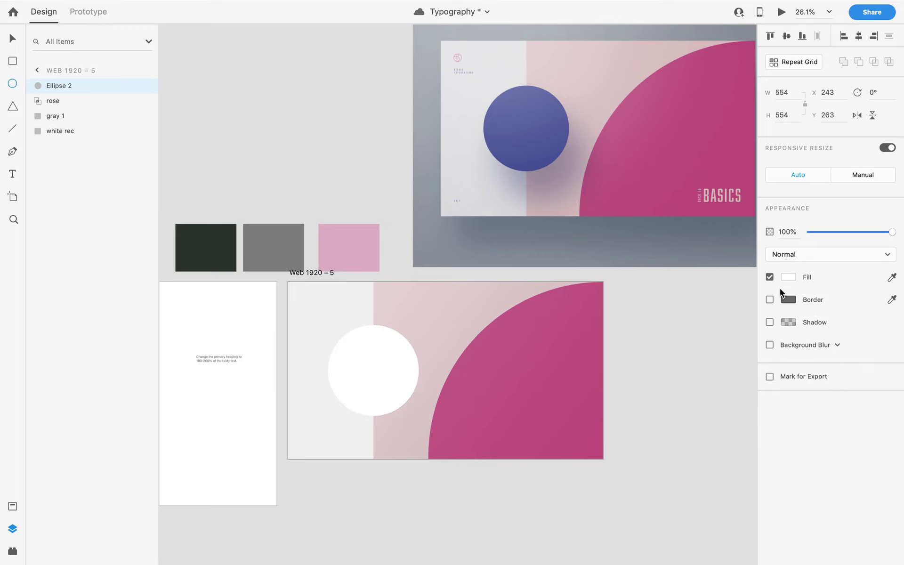
Give the new circle a linear gradient fill starting with #525D9D, sampled from the lower part of the reference's blue circle.
{"action": "left_click", "coordinate": [787, 277]}
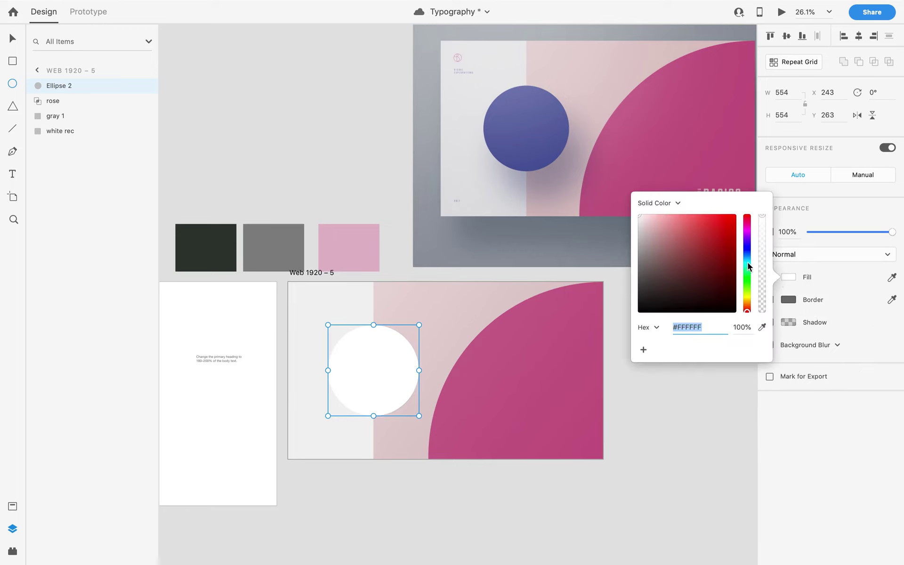
{"action": "left_click", "coordinate": [763, 327]}
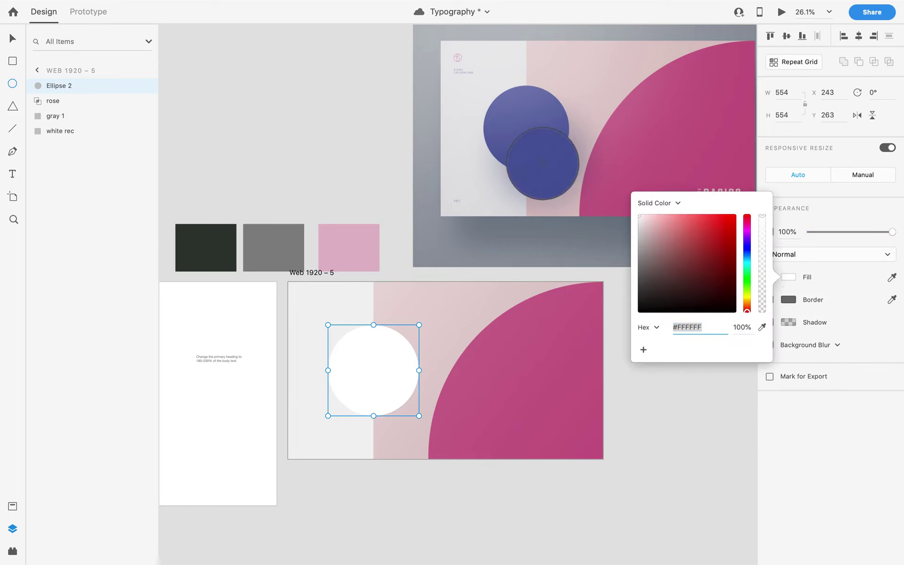
{"action": "left_click", "coordinate": [543, 163]}
{"action": "left_click", "coordinate": [671, 205]}
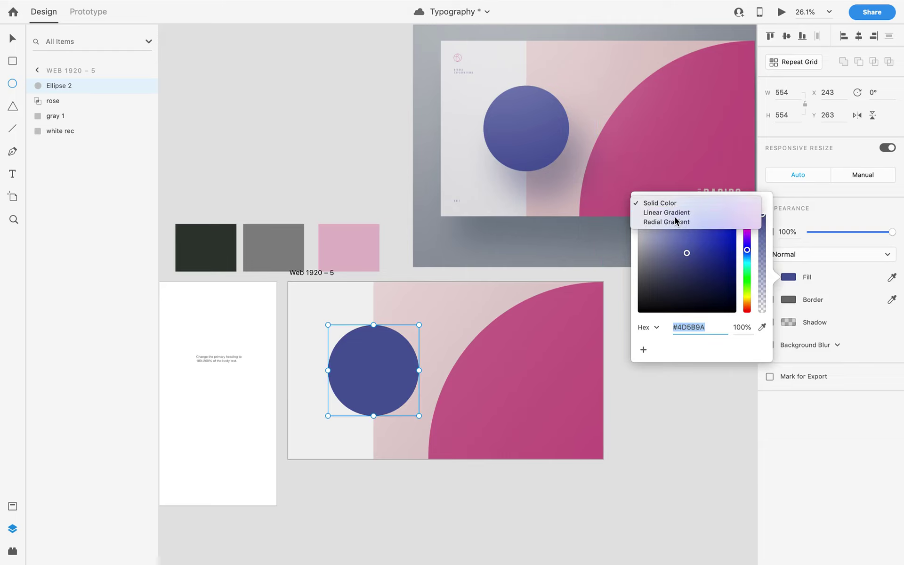
{"action": "left_click", "coordinate": [675, 215]}
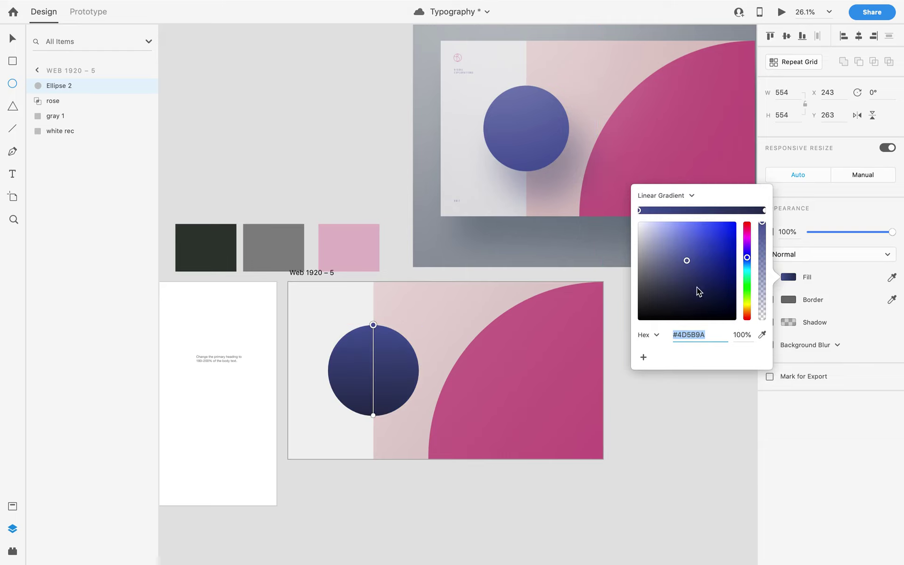
{"action": "left_click", "coordinate": [763, 337]}
{"action": "left_click", "coordinate": [525, 164]}
Set the circle gradient's end colour to #737DB0, sampled from the upper part of the reference's blue circle.
{"action": "left_click", "coordinate": [374, 415]}
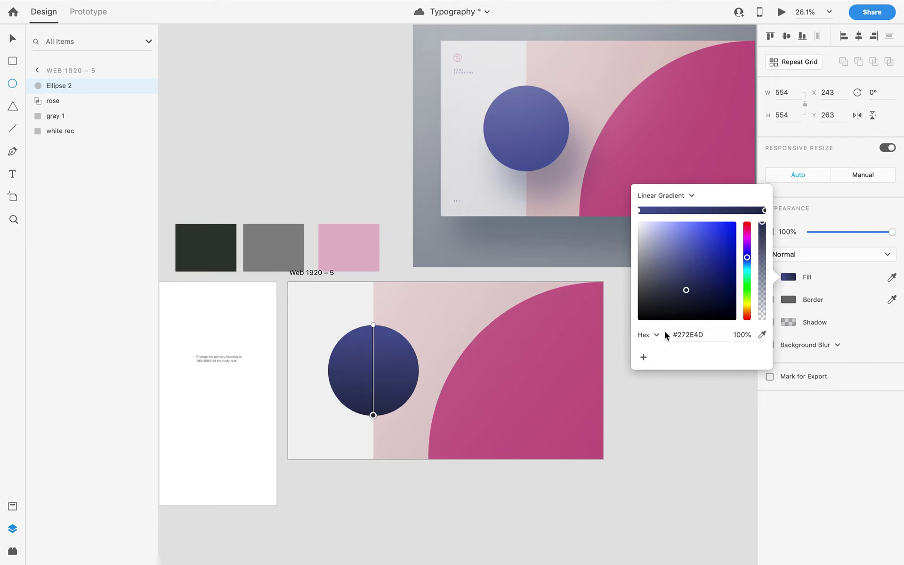
{"action": "left_click", "coordinate": [763, 335]}
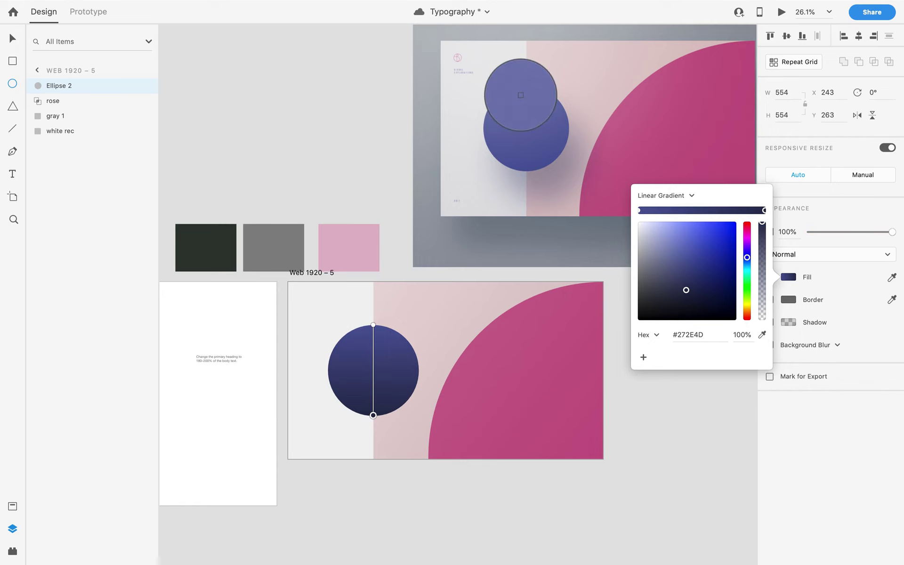
{"action": "left_click", "coordinate": [521, 96]}
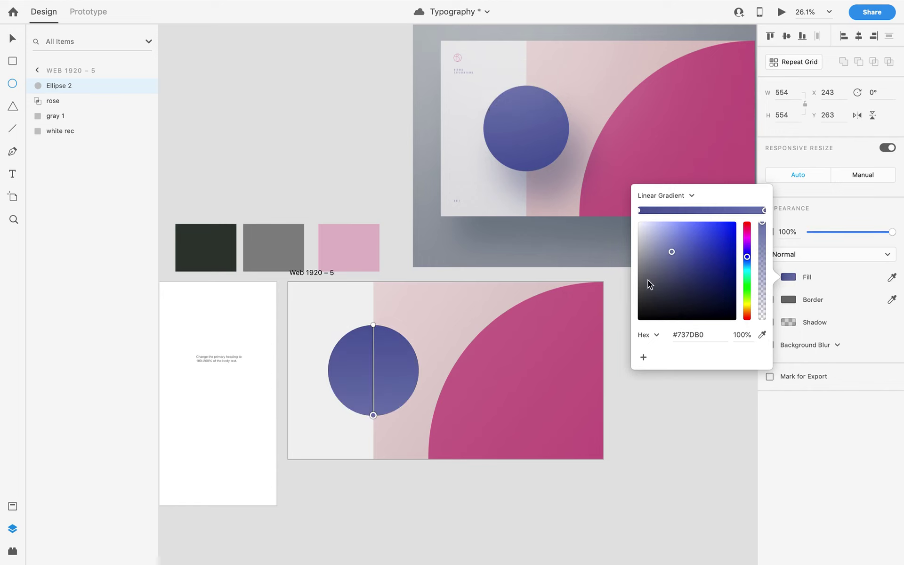
Reverse the circle's gradient direction by swapping its end points, putting #737DB0 at the top and #525D9D at the bottom.
{"action": "mouse_move", "coordinate": [373, 325]}
{"action": "left_mouse_down"}
{"action": "mouse_move", "coordinate": [361, 325]}
{"action": "mouse_move", "coordinate": [423, 424]}
{"action": "mouse_move", "coordinate": [368, 461]}
{"action": "mouse_move", "coordinate": [402, 356]}
{"action": "mouse_move", "coordinate": [398, 324]}
{"action": "mouse_move", "coordinate": [388, 329]}
{"action": "mouse_move", "coordinate": [410, 395]}
{"action": "mouse_move", "coordinate": [402, 409]}
{"action": "mouse_move", "coordinate": [374, 349]}
{"action": "mouse_move", "coordinate": [373, 325]}
{"action": "left_mouse_up"}
{"action": "left_click_drag", "start_coordinate": [402, 408], "coordinate": [373, 415]}
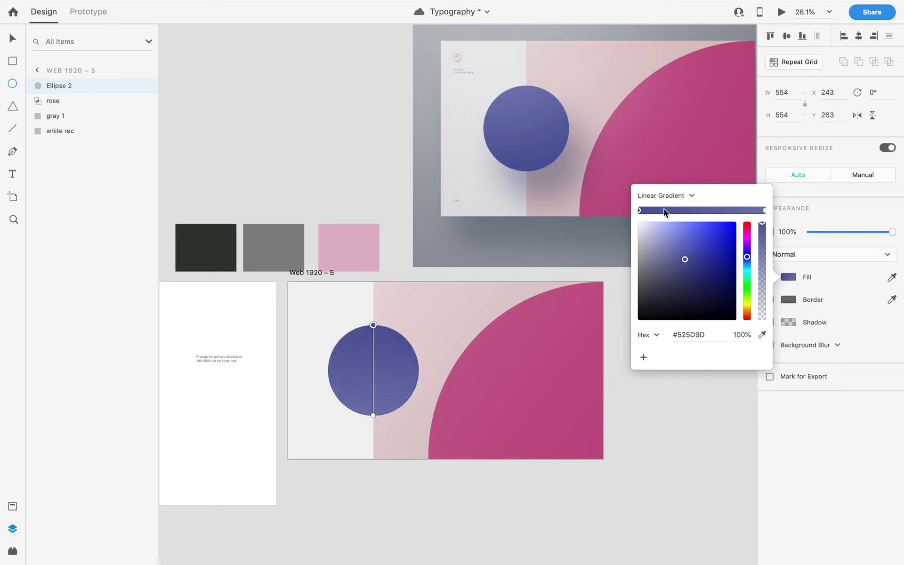
{"action": "mouse_move", "coordinate": [643, 210]}
{"action": "left_mouse_down"}
{"action": "mouse_move", "coordinate": [685, 210]}
{"action": "mouse_move", "coordinate": [617, 212]}
{"action": "mouse_move", "coordinate": [634, 210]}
{"action": "left_mouse_up"}
{"action": "left_click", "coordinate": [639, 210]}
{"action": "left_click", "coordinate": [764, 211]}
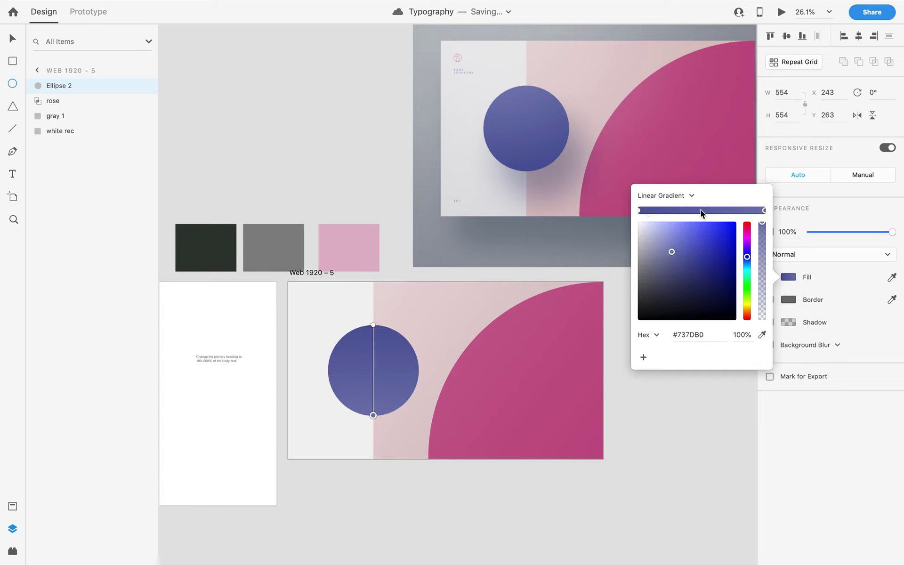
{"action": "mouse_move", "coordinate": [373, 325]}
{"action": "left_mouse_down"}
{"action": "mouse_move", "coordinate": [363, 326]}
{"action": "mouse_move", "coordinate": [338, 420]}
{"action": "mouse_move", "coordinate": [372, 414]}
{"action": "mouse_move", "coordinate": [367, 315]}
{"action": "mouse_move", "coordinate": [373, 324]}
{"action": "left_mouse_up"}
{"action": "left_click_drag", "start_coordinate": [346, 421], "coordinate": [377, 415]}
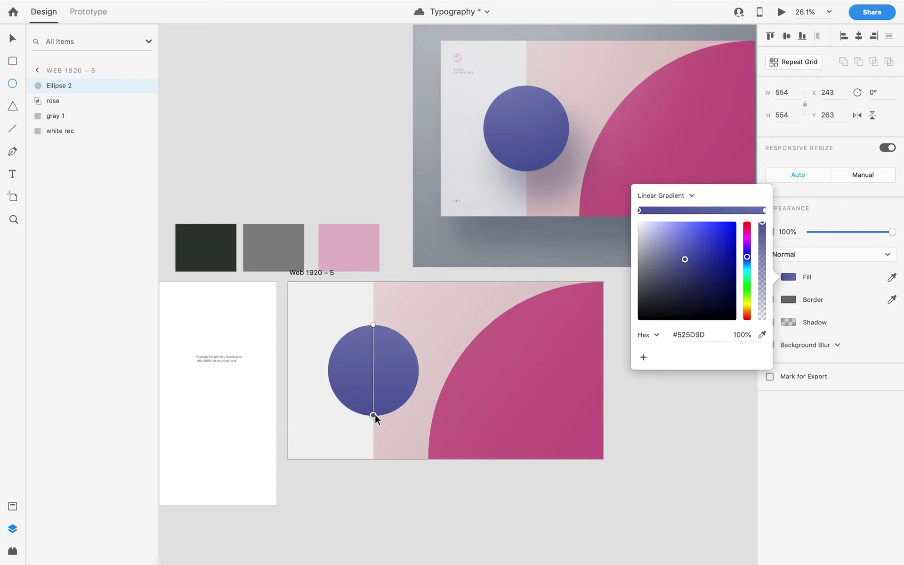
Try lowering the blue circle's opacity to 39%.
{"action": "scroll", "coordinate": [391, 395], "scroll_direction": "up", "scroll_amount": 1}
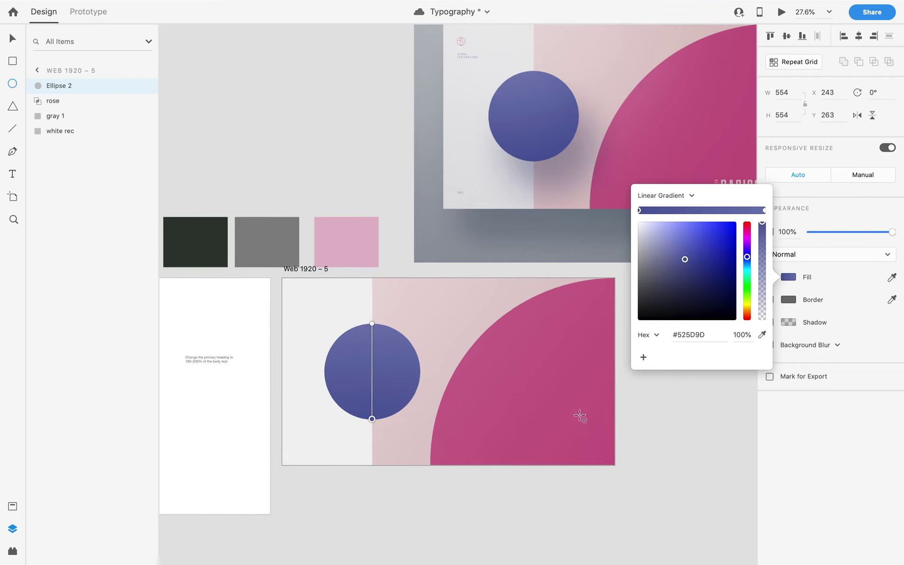
{"action": "left_click", "coordinate": [826, 231]}
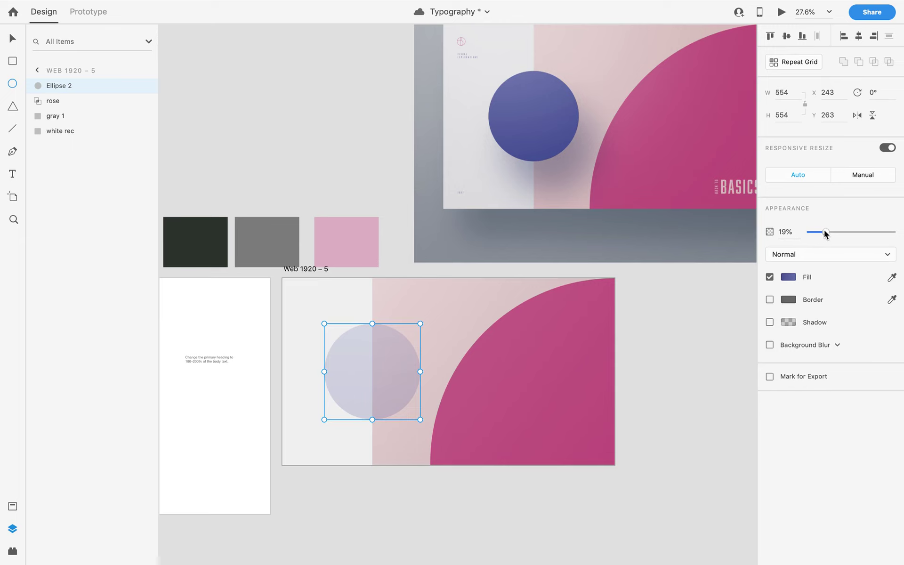
{"action": "mouse_move", "coordinate": [824, 230]}
{"action": "left_mouse_down"}
{"action": "mouse_move", "coordinate": [810, 230]}
{"action": "mouse_move", "coordinate": [853, 227]}
{"action": "mouse_move", "coordinate": [818, 227]}
{"action": "mouse_move", "coordinate": [866, 236]}
{"action": "mouse_move", "coordinate": [815, 238]}
{"action": "mouse_move", "coordinate": [841, 229]}
{"action": "left_mouse_up"}
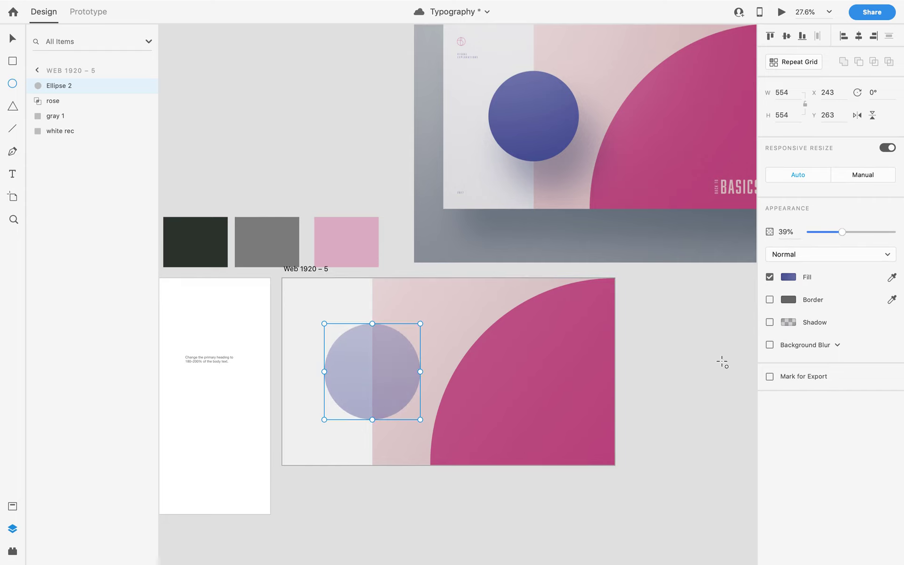
Try a range of opacity levels between 20% and 90% on the blue circle, ending at 100% opacity.
{"action": "key", "text": "3"}
{"action": "key", "text": "4"}
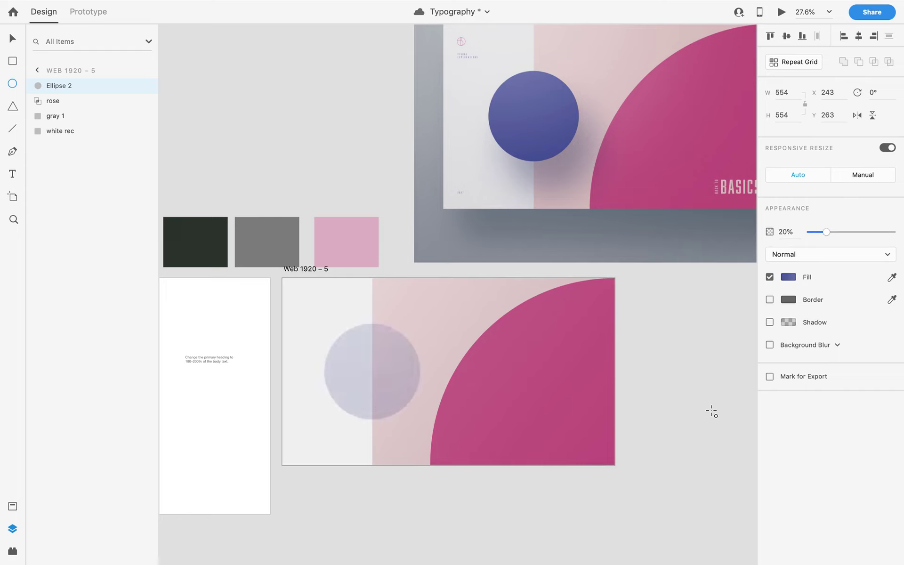
{"action": "key", "text": "6"}
{"action": "key", "text": "7"}
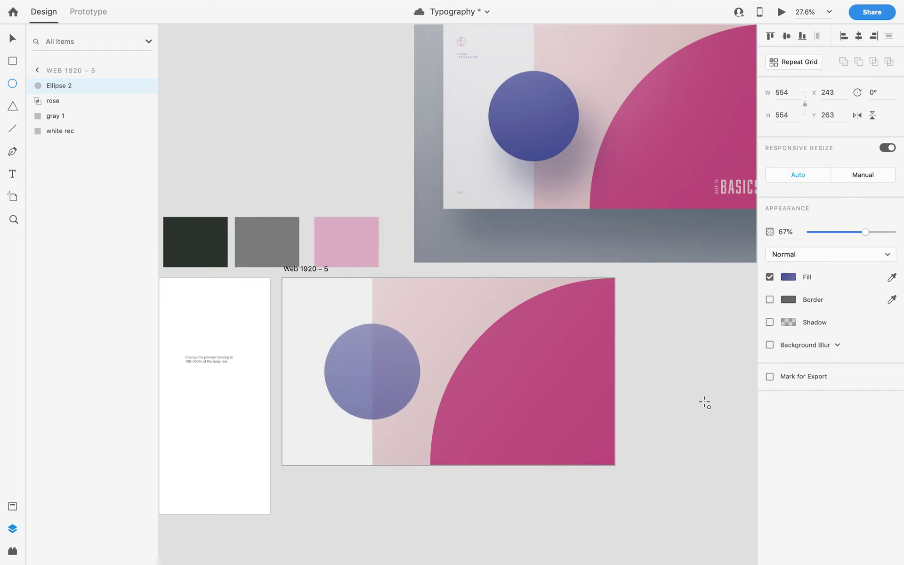
{"action": "key", "text": "9"}
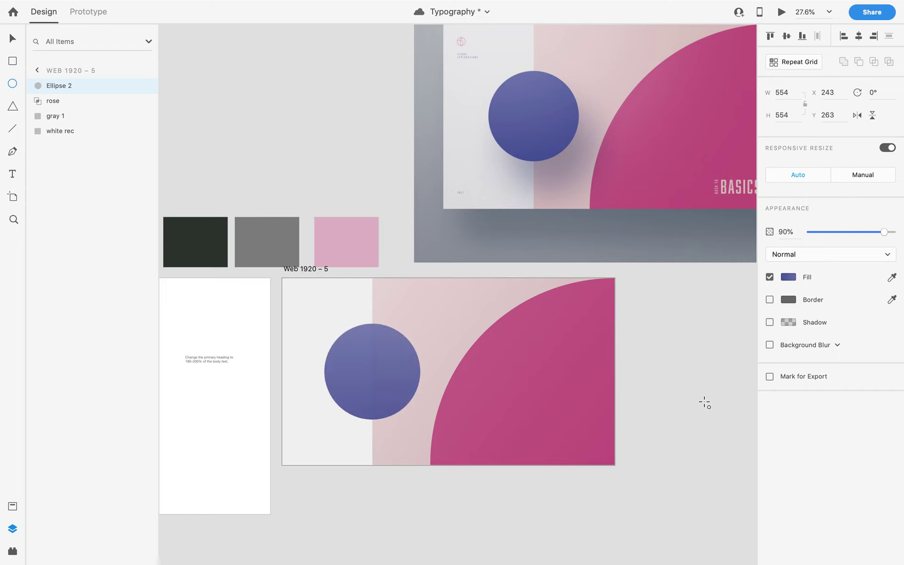
{"action": "key", "text": "8"}
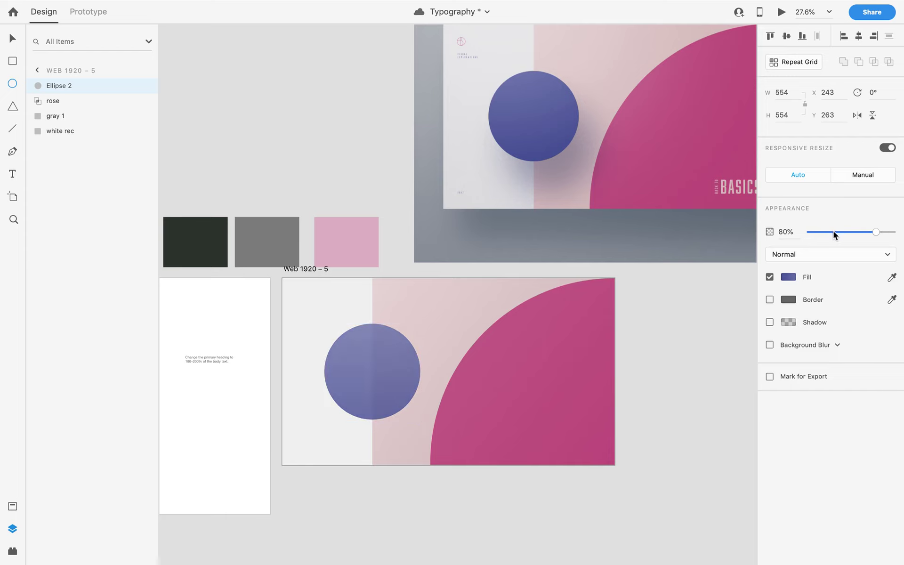
{"action": "key", "text": "7"}
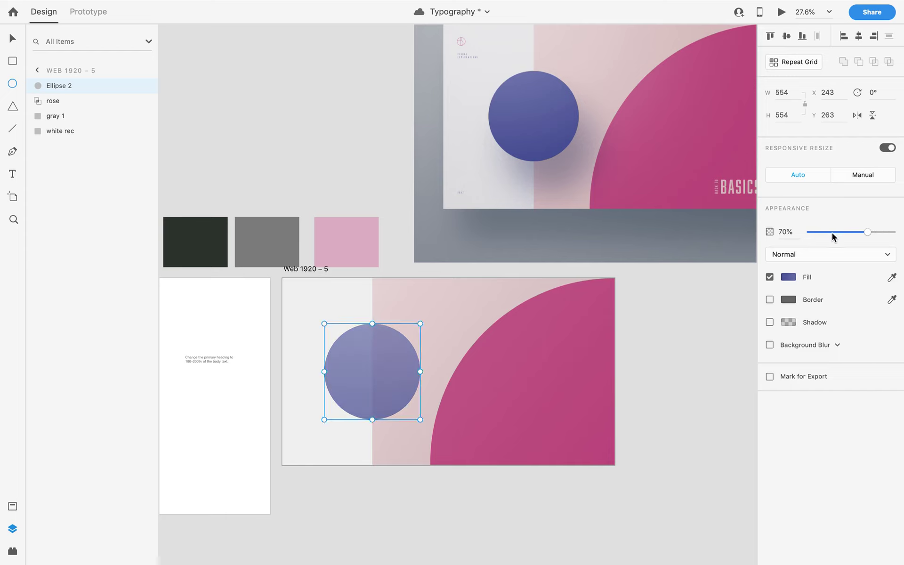
{"action": "key", "text": "6"}
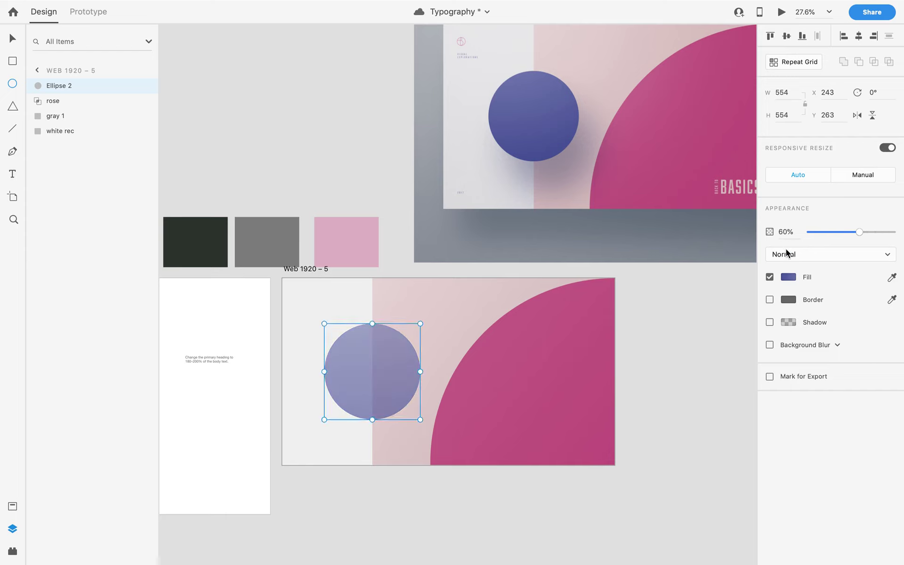
{"action": "key", "text": "5"}
{"action": "key", "text": "7"}
{"action": "key", "text": "6"}
{"action": "key", "text": "3"}
{"action": "key", "text": "7"}
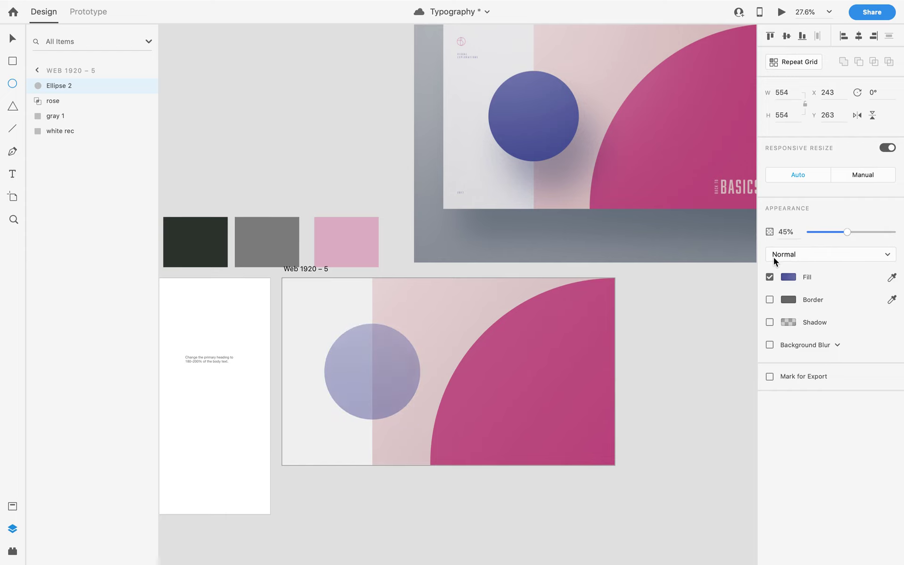
{"action": "key", "text": "3"}
{"action": "key", "text": "2"}
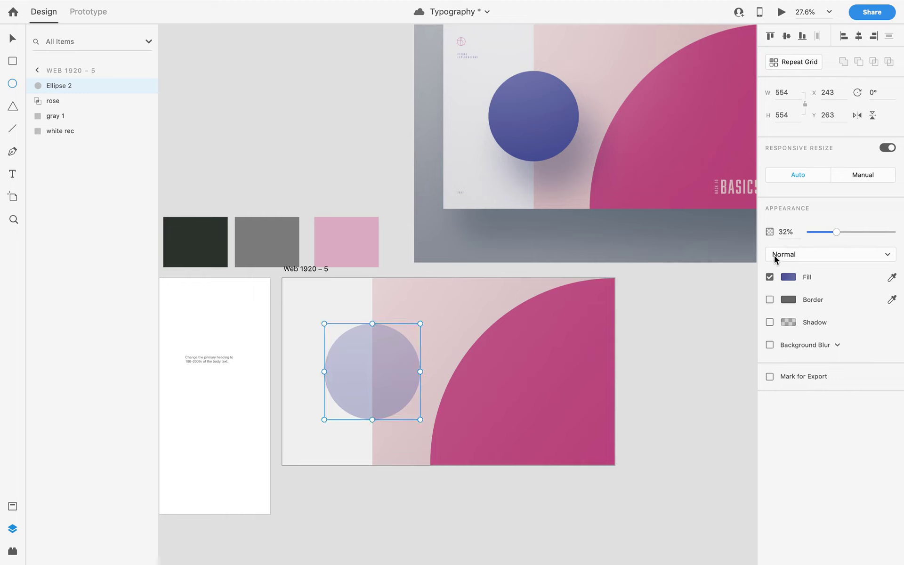
{"action": "key", "text": "0"}
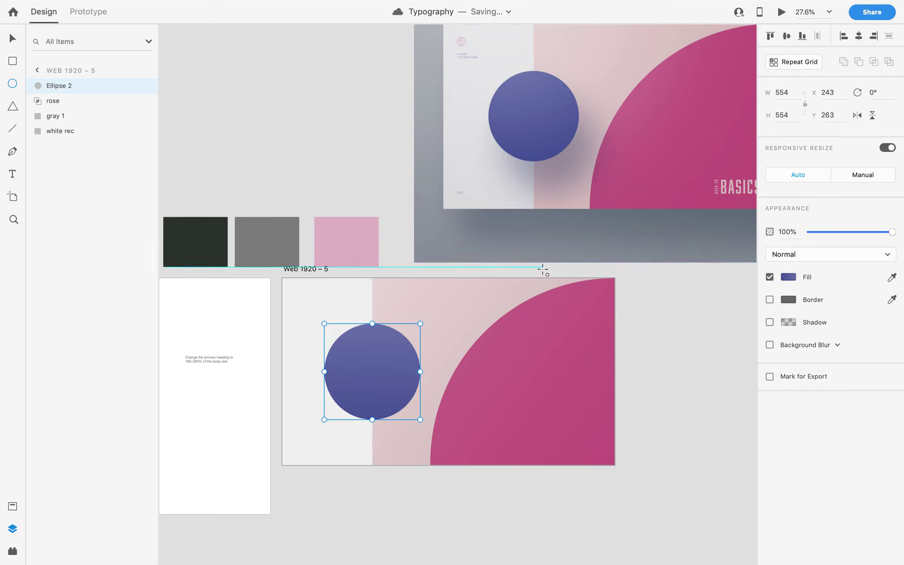
Select the blue circle on the Web 1920 – 5 artboard and turn on its drop shadow.
{"action": "key", "text": "v"}
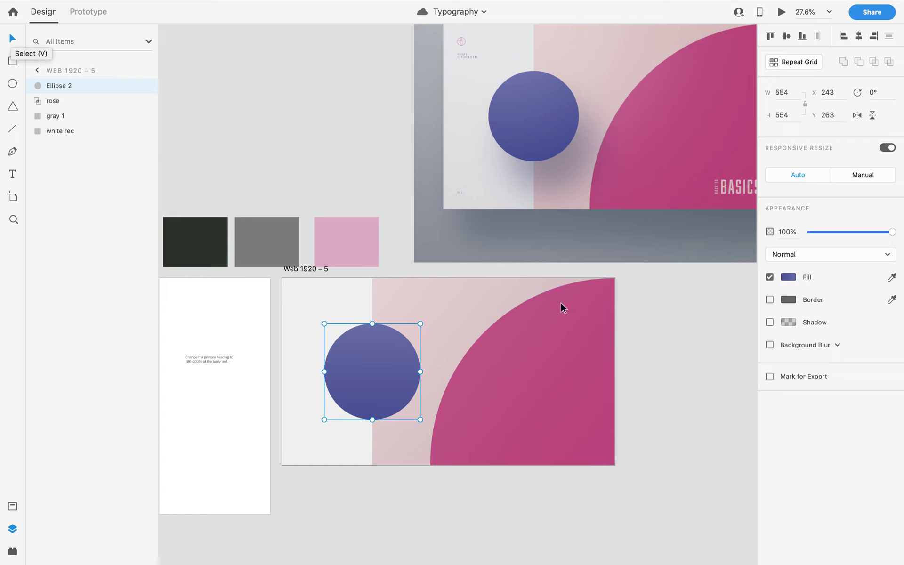
{"action": "left_click", "coordinate": [572, 492]}
{"action": "left_click", "coordinate": [391, 393]}
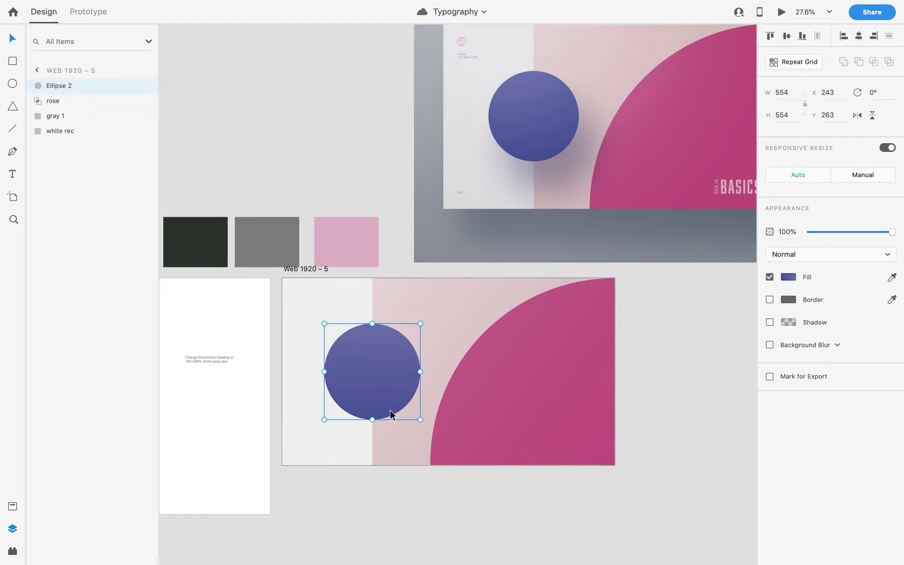
{"action": "scroll", "coordinate": [362, 471], "scroll_direction": "up", "scroll_amount": 2}
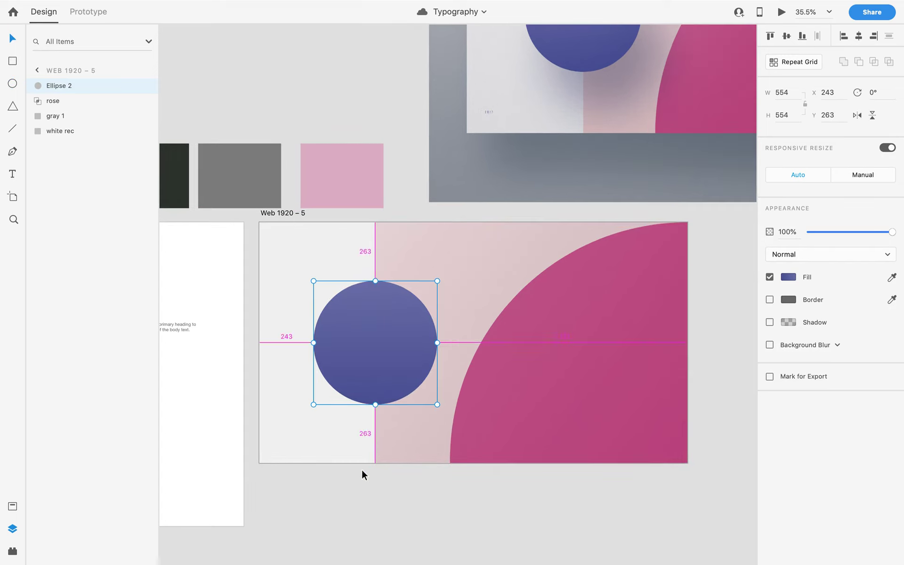
{"action": "left_click", "coordinate": [770, 322]}
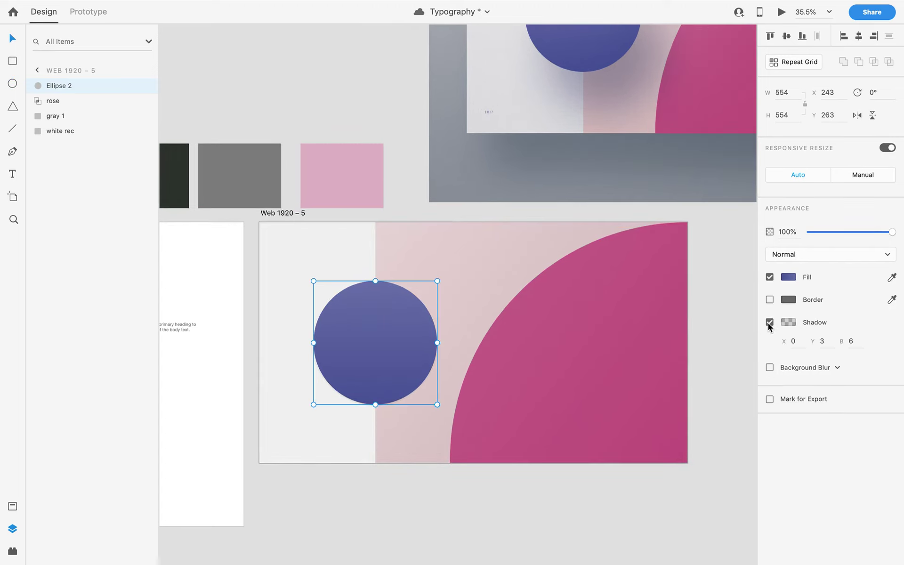
Set the vertical offset of the blue circle's shadow to 70.
{"action": "scroll", "coordinate": [541, 225], "scroll_direction": "down", "scroll_amount": 1}
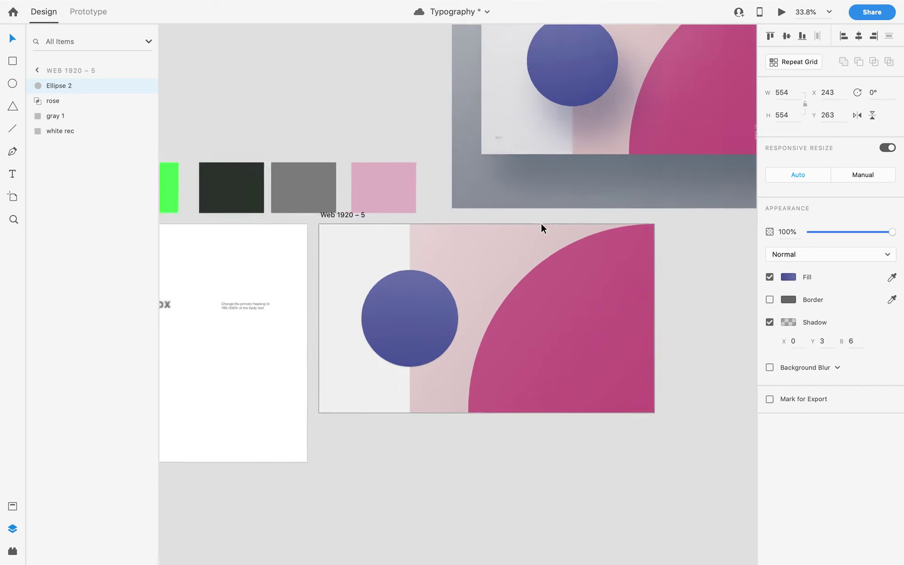
{"action": "scroll", "coordinate": [541, 229], "scroll_direction": "down", "scroll_amount": 3}
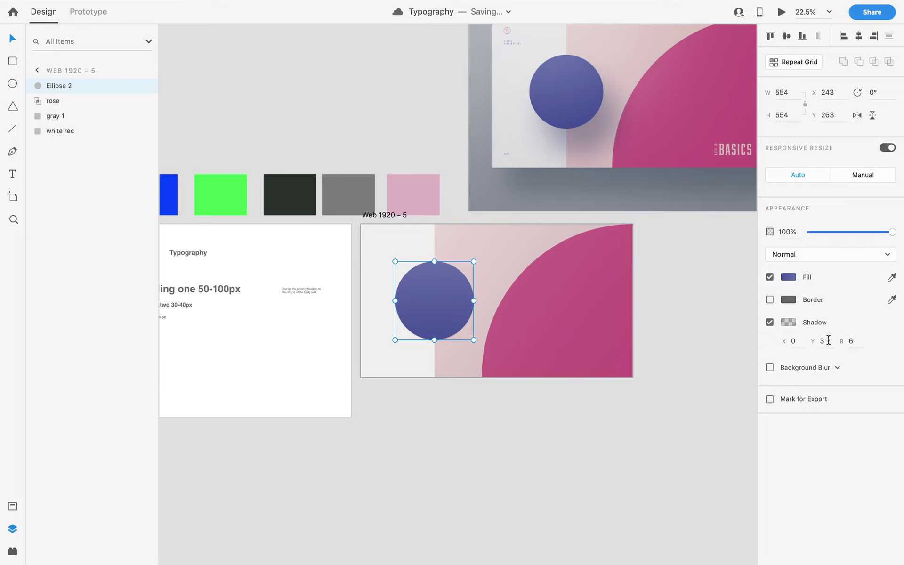
{"action": "scroll", "coordinate": [516, 362], "scroll_direction": "up", "scroll_amount": 2}
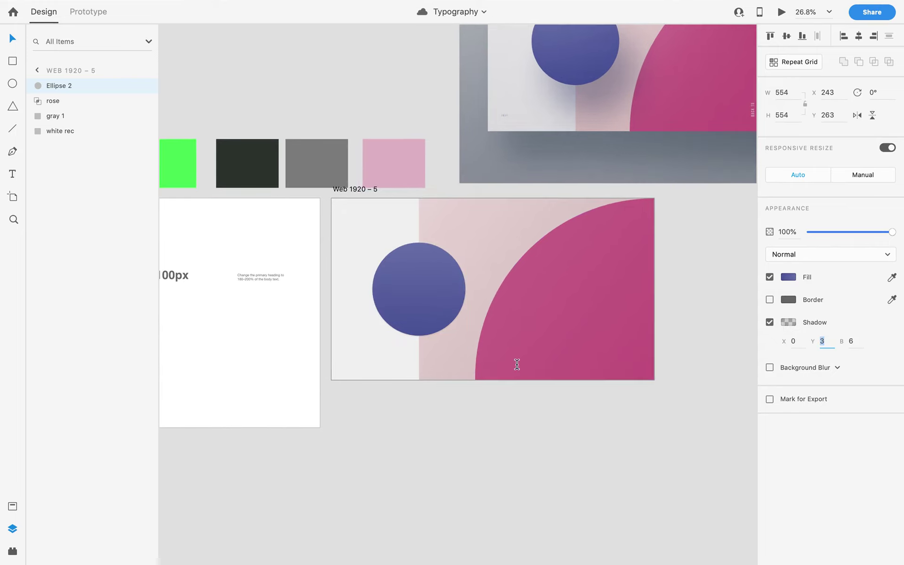
{"action": "key", "text": "shift+Up"}
{"action": "key", "text": "shift+Up"}
{"action": "key", "text": "shift+Up"}
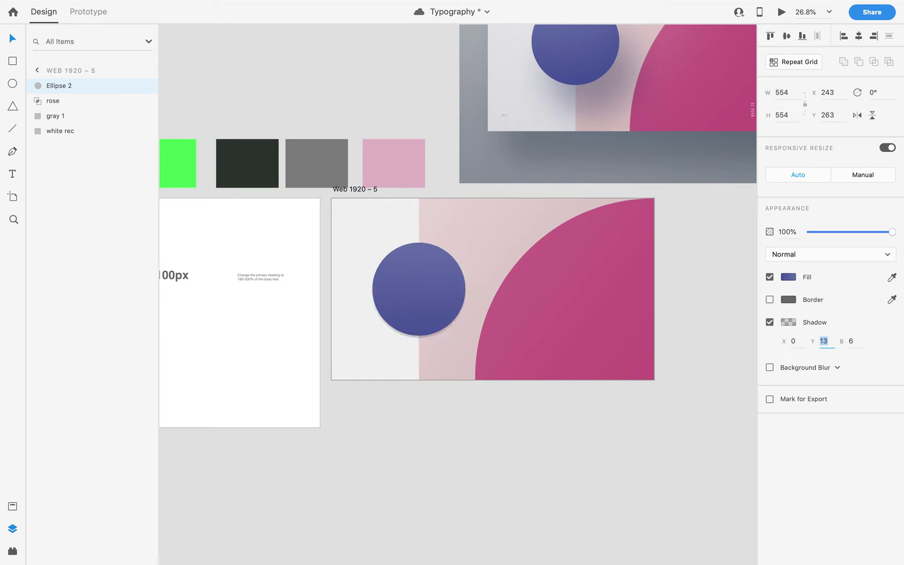
{"action": "key", "text": "shift+Down"}
{"action": "key", "text": "shift+Up"}
{"action": "key", "text": "shift+Up"}
{"action": "key", "text": "shift+Up"}
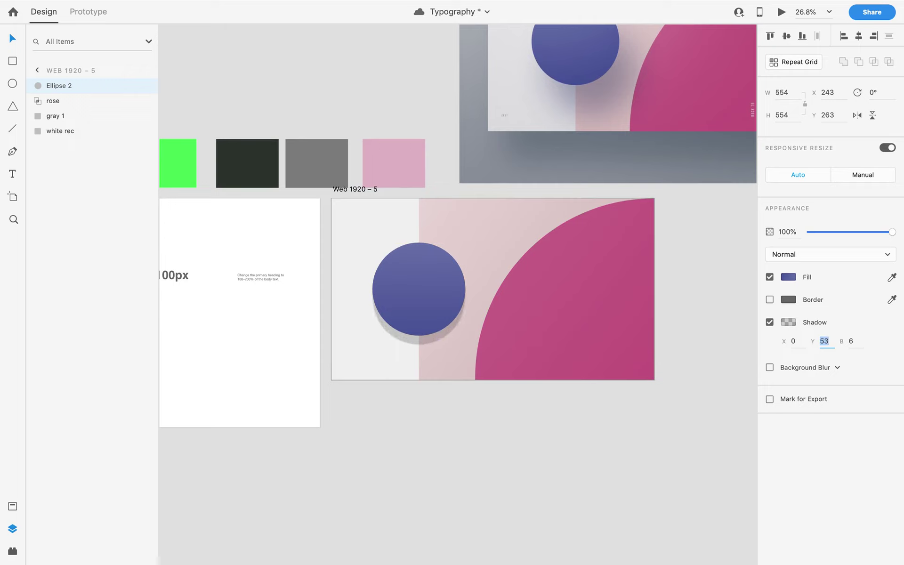
{"action": "key", "text": "shift+Up"}
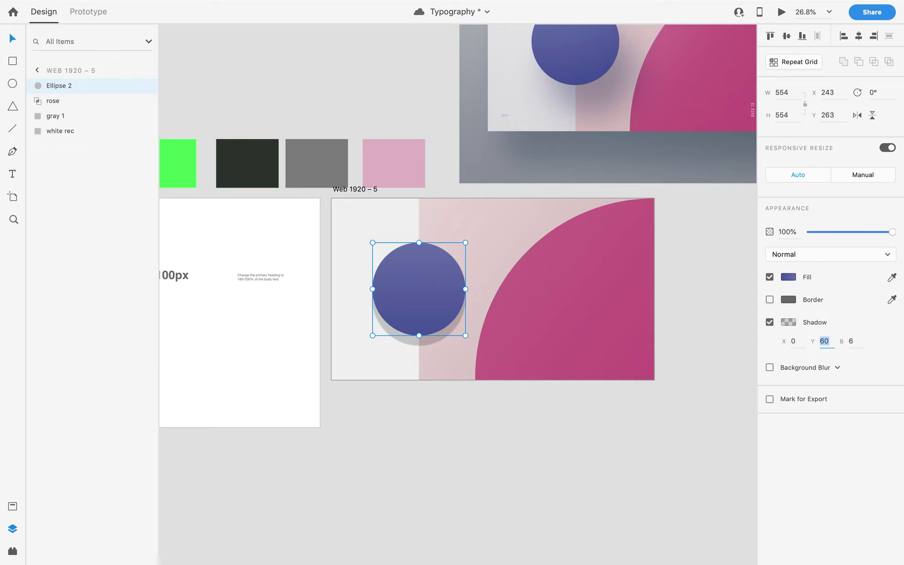
{"action": "key", "text": "Down"}
{"action": "key", "text": "Down"}
{"action": "key", "text": "Up"}
{"action": "key", "text": "Up"}
{"action": "key", "text": "shift+Up"}
Set the blur of the blue circle's shadow to 80.
{"action": "left_click", "coordinate": [850, 342]}
{"action": "double_click", "coordinate": [850, 342]}
{"action": "key", "text": "shift+Up"}
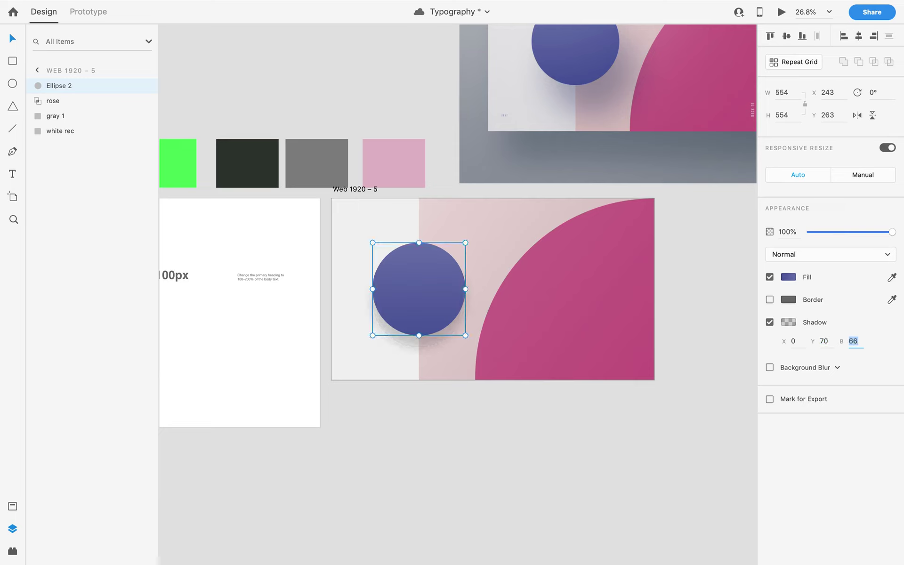
{"action": "key", "text": "shift+Up"}
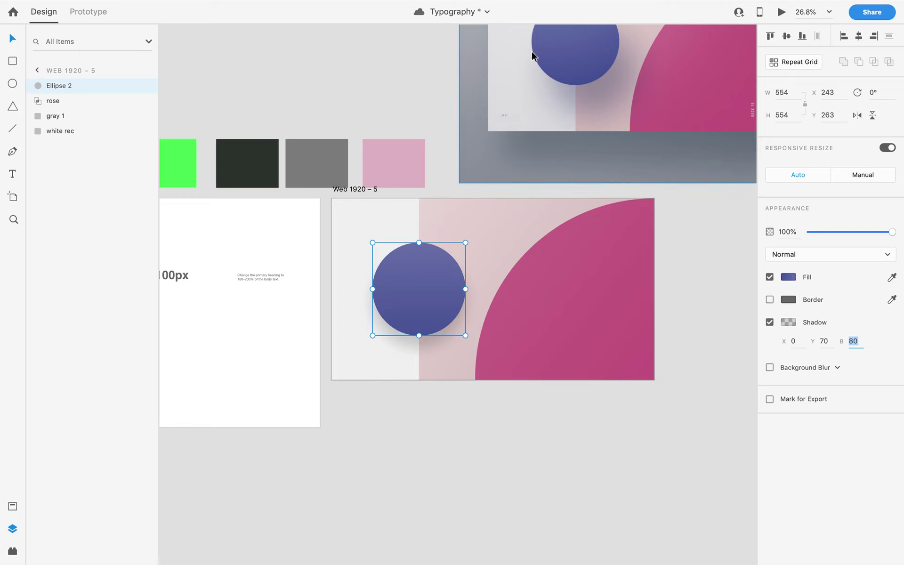
Set the circle's shadow colour to #6974AA, sampled from near the centre of the reference's blue circle.
{"action": "scroll", "coordinate": [612, 259], "scroll_direction": "up", "scroll_amount": 3}
{"action": "left_click", "coordinate": [784, 324]}
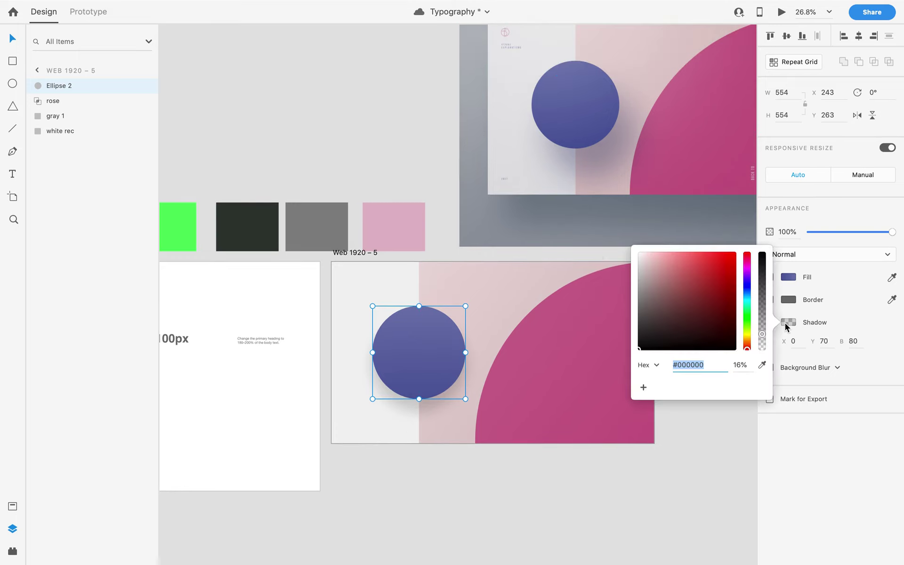
{"action": "left_click", "coordinate": [763, 366]}
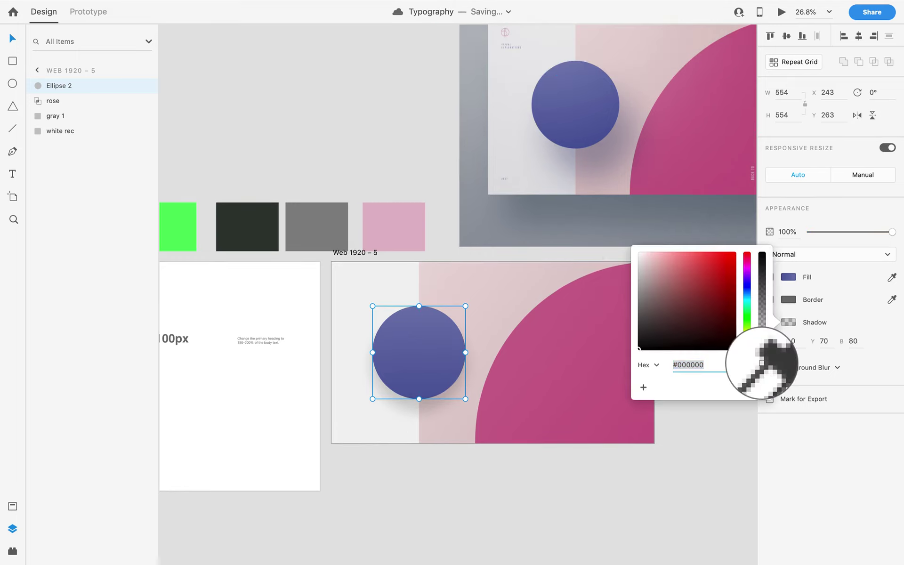
{"action": "left_click", "coordinate": [763, 367]}
{"action": "left_click", "coordinate": [762, 365]}
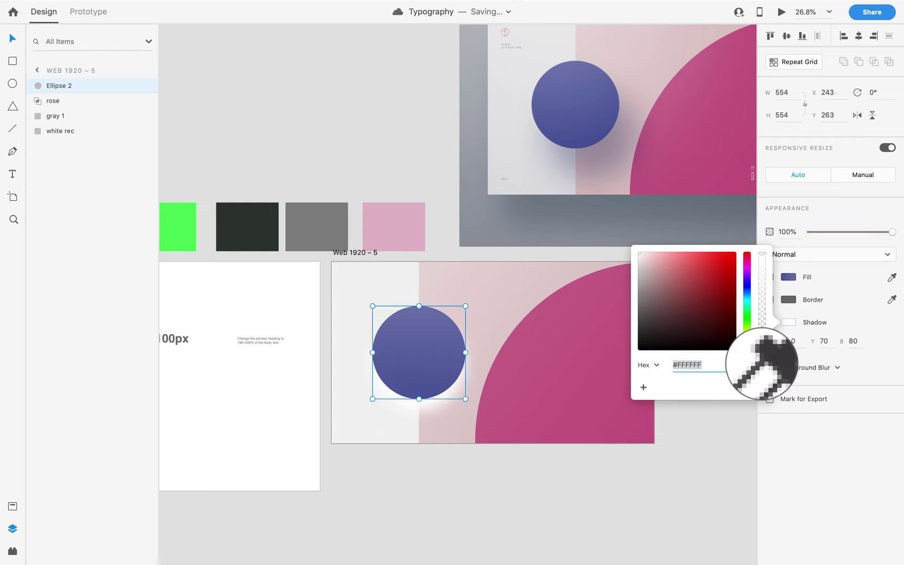
{"action": "left_click", "coordinate": [656, 266]}
{"action": "left_click", "coordinate": [762, 364]}
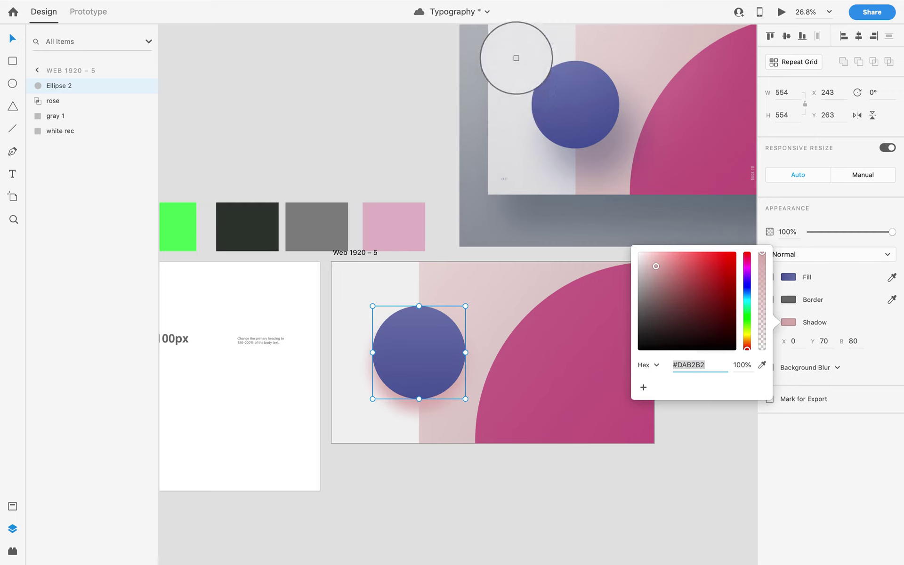
{"action": "left_click", "coordinate": [586, 123]}
{"action": "scroll", "coordinate": [567, 121], "scroll_direction": "up", "scroll_amount": 4}
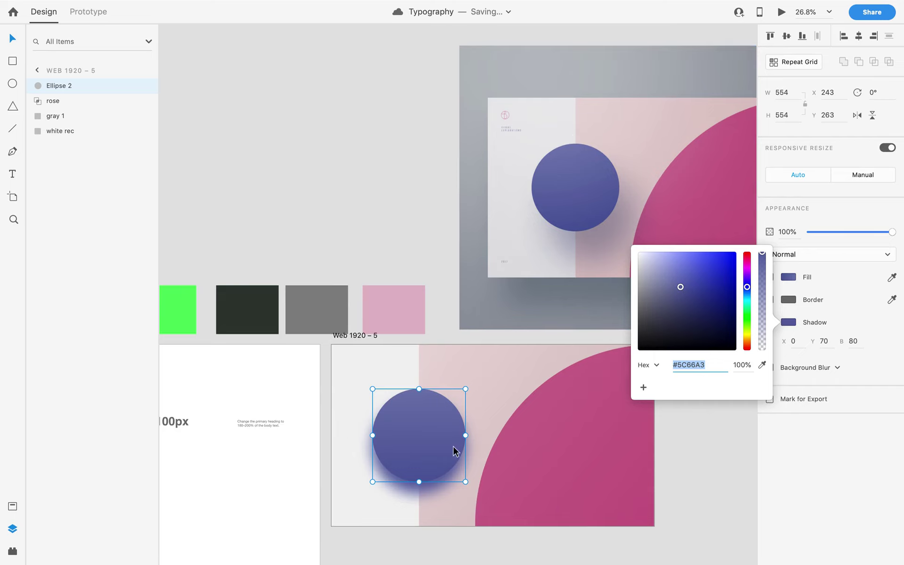
{"action": "left_click", "coordinate": [762, 365]}
{"action": "left_click", "coordinate": [573, 180]}
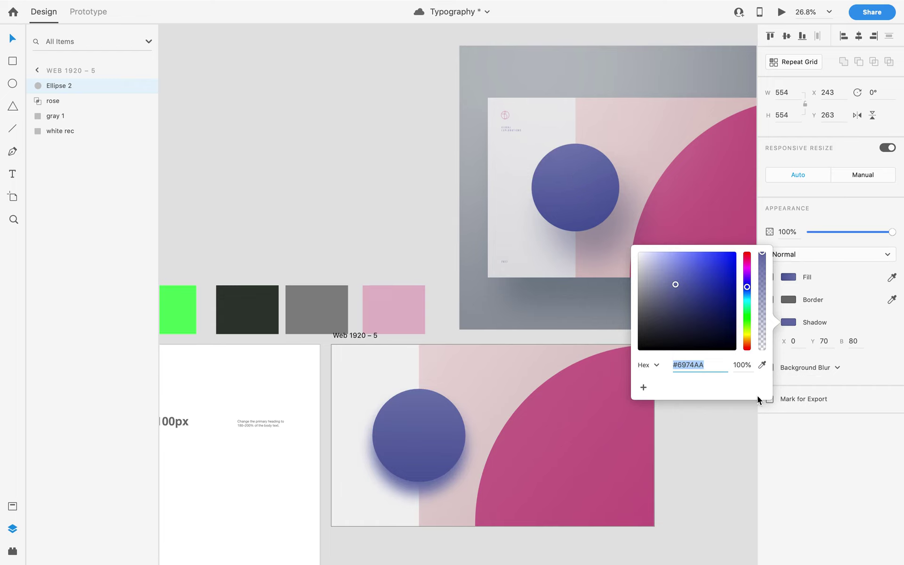
Reduce the opacity of the circle's shadow colour to 50%.
{"action": "left_click", "coordinate": [753, 365]}
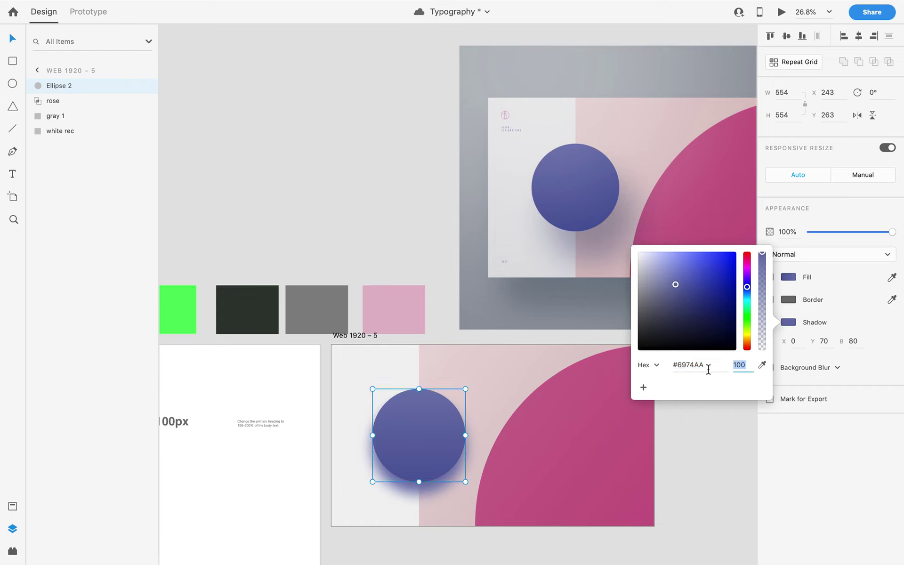
{"action": "type", "text": "60"}
{"action": "key", "text": "Return"}
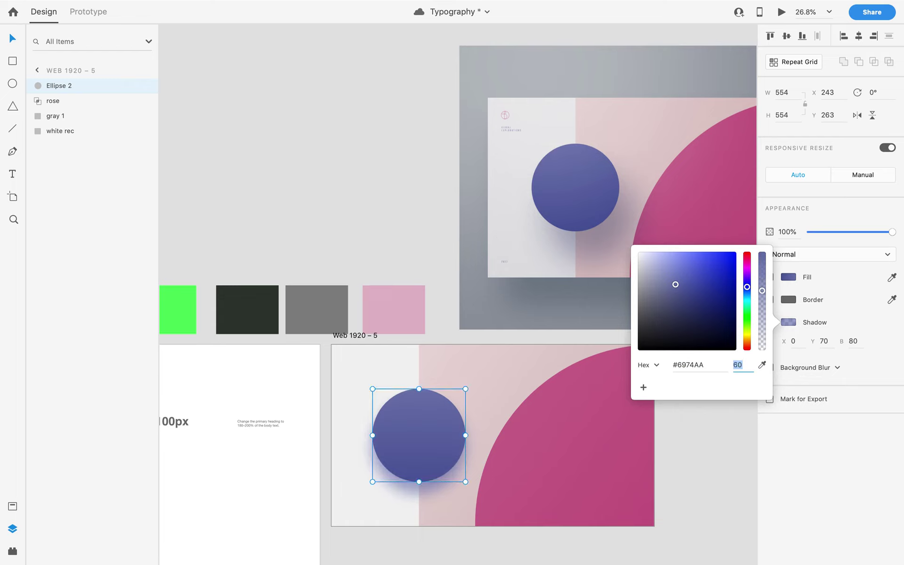
{"action": "type", "text": "50"}
{"action": "key", "text": "Return"}
Set the circle shadow's horizontal offset to 40 and its vertical offset to 90.
{"action": "left_click", "coordinate": [802, 341]}
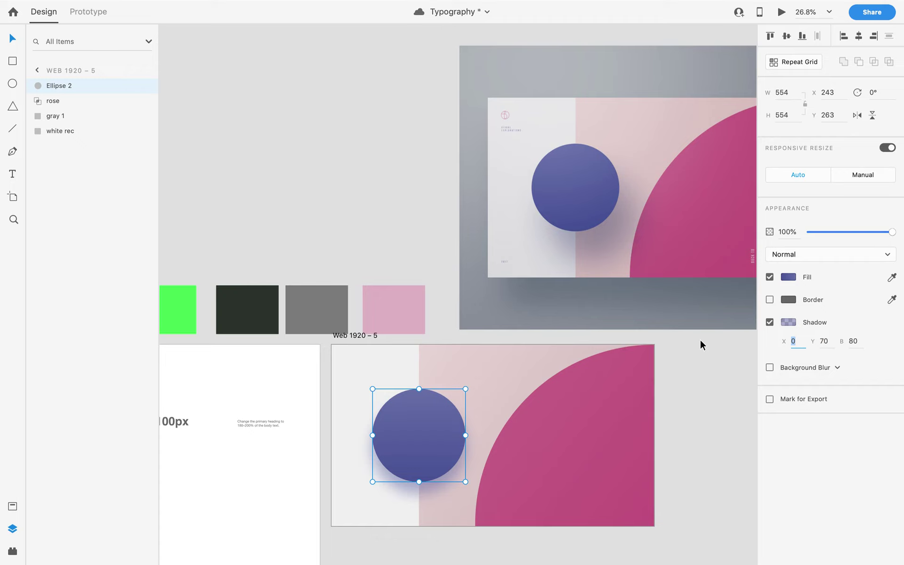
{"action": "type", "text": "20"}
{"action": "key", "text": "Return"}
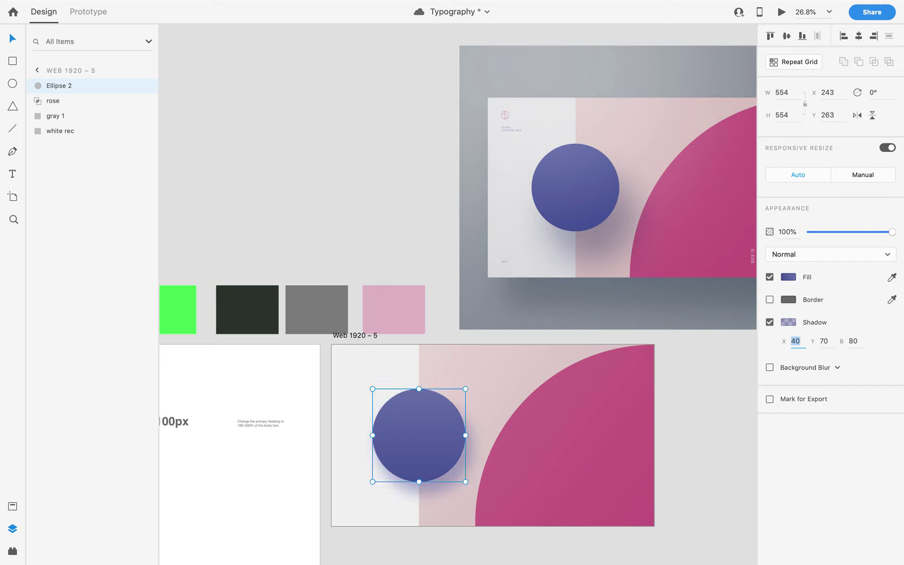
{"action": "left_click", "coordinate": [830, 343]}
{"action": "type", "text": "80"}
{"action": "key", "text": "Return"}
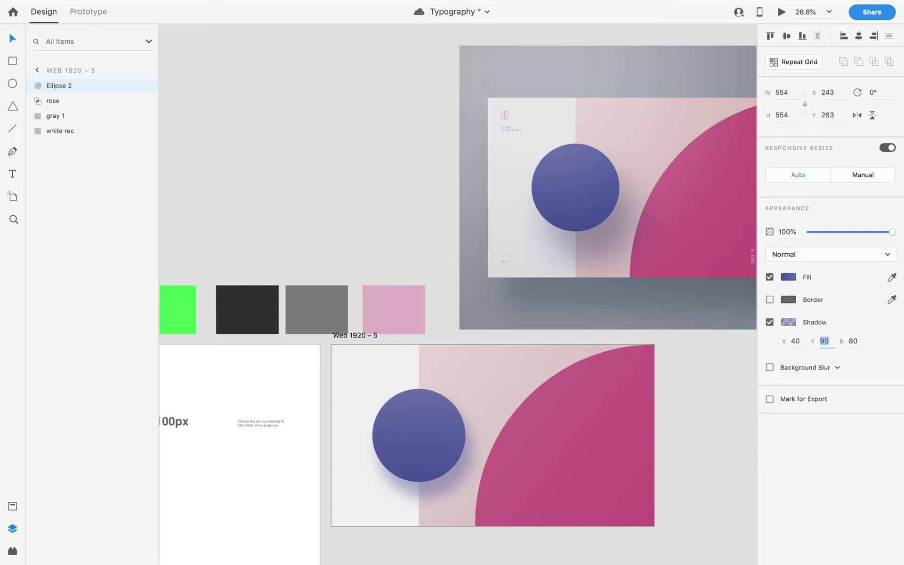
Apply a vertical offset of 90 to the blue circle's shadow and save the document.
{"action": "type", "text": "90"}
{"action": "key", "text": "Return"}
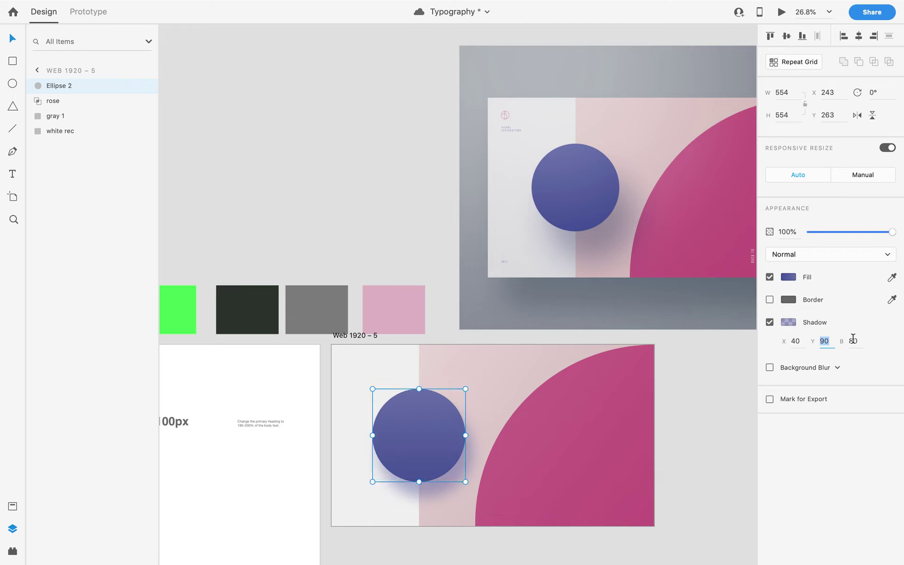
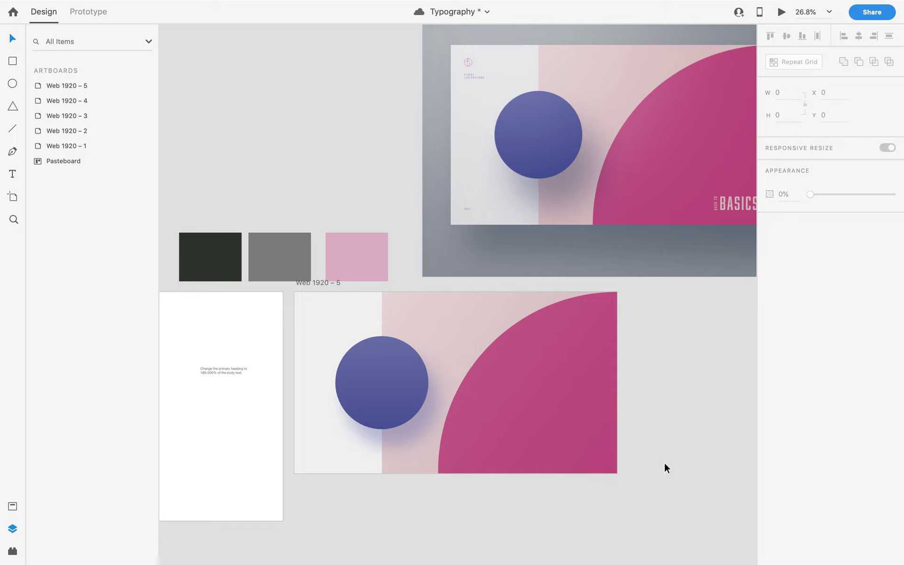
{"action": "key", "text": "ctrl+s"}
Compare the blue circle, its shadow and the rose quarter-circle on the Web 1920 – 5 artboard with the reference layout.
{"action": "scroll", "coordinate": [352, 444], "scroll_direction": "up", "scroll_amount": 5}
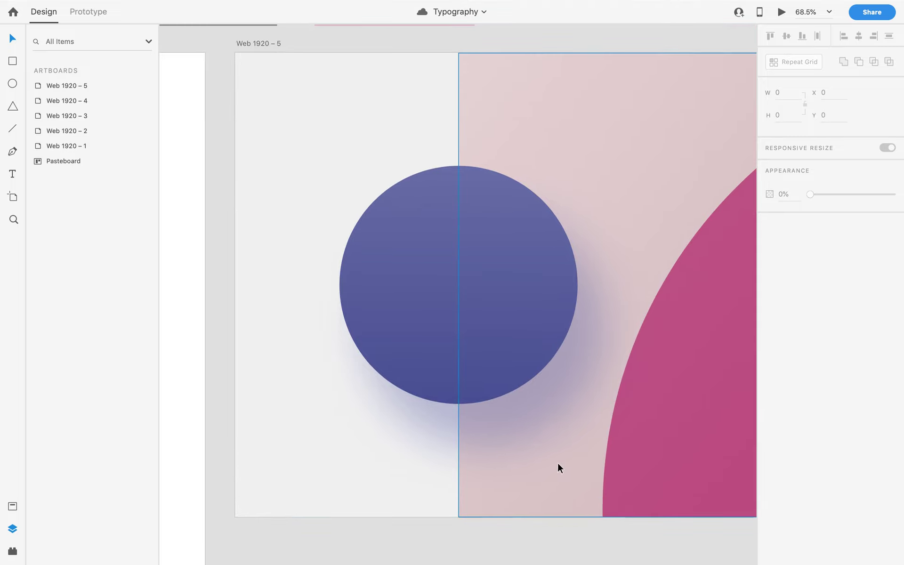
{"action": "scroll", "coordinate": [557, 466], "scroll_direction": "down", "scroll_amount": 3}
{"action": "scroll", "coordinate": [575, 462], "scroll_direction": "right", "scroll_amount": 3}
{"action": "scroll", "coordinate": [575, 461], "scroll_direction": "down", "scroll_amount": 2}
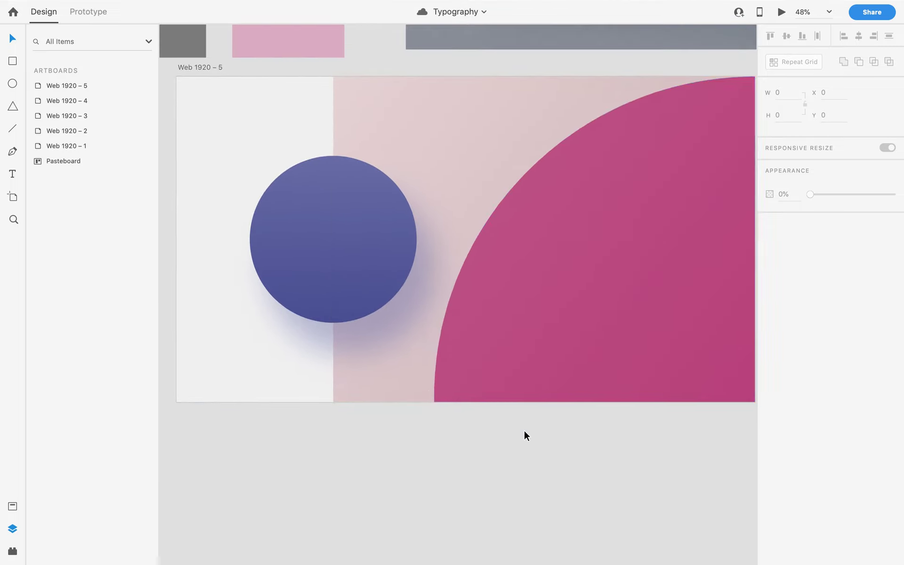
{"action": "scroll", "coordinate": [526, 435], "scroll_direction": "down", "scroll_amount": 3}
{"action": "scroll", "coordinate": [575, 453], "scroll_direction": "up", "scroll_amount": 3}
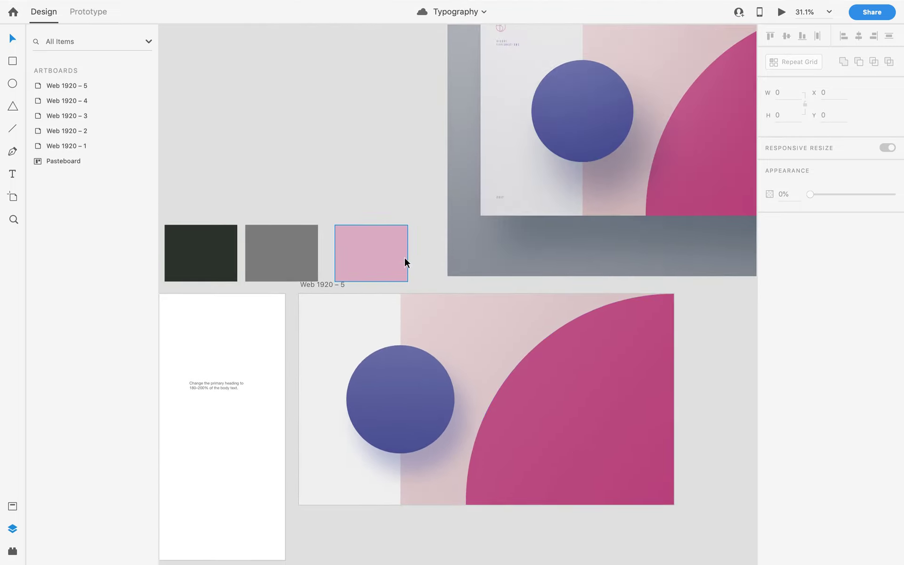
{"action": "scroll", "coordinate": [404, 256], "scroll_direction": "up", "scroll_amount": 3}
{"action": "scroll", "coordinate": [474, 188], "scroll_direction": "down", "scroll_amount": 3}
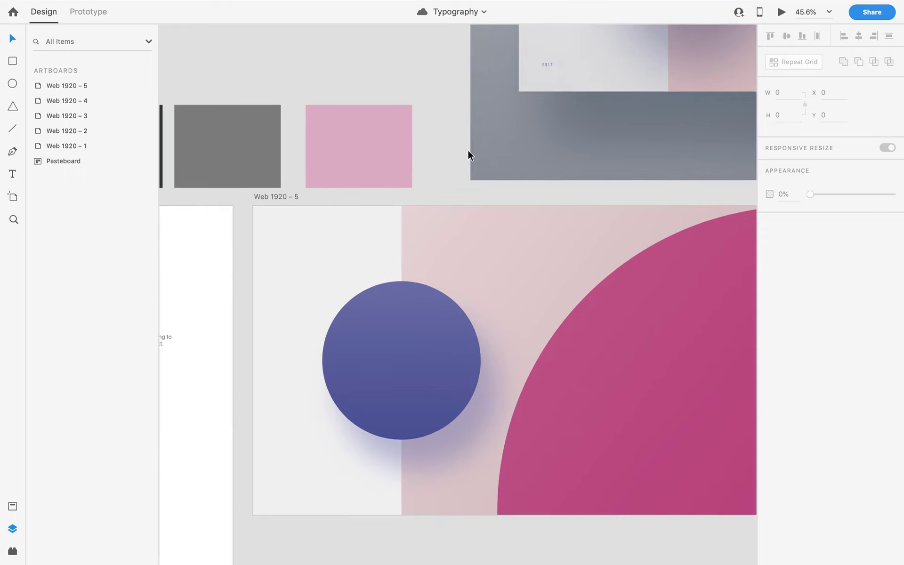
{"action": "scroll", "coordinate": [470, 155], "scroll_direction": "down", "scroll_amount": 3}
{"action": "left_click_drag", "start_coordinate": [567, 178], "coordinate": [447, 333]}
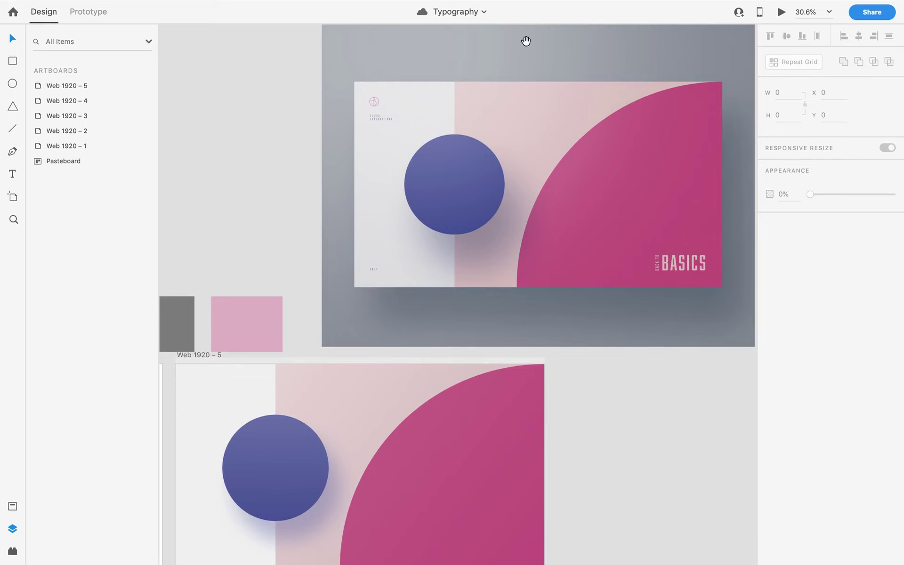
{"action": "scroll", "coordinate": [665, 329], "scroll_direction": "down", "scroll_amount": 2}
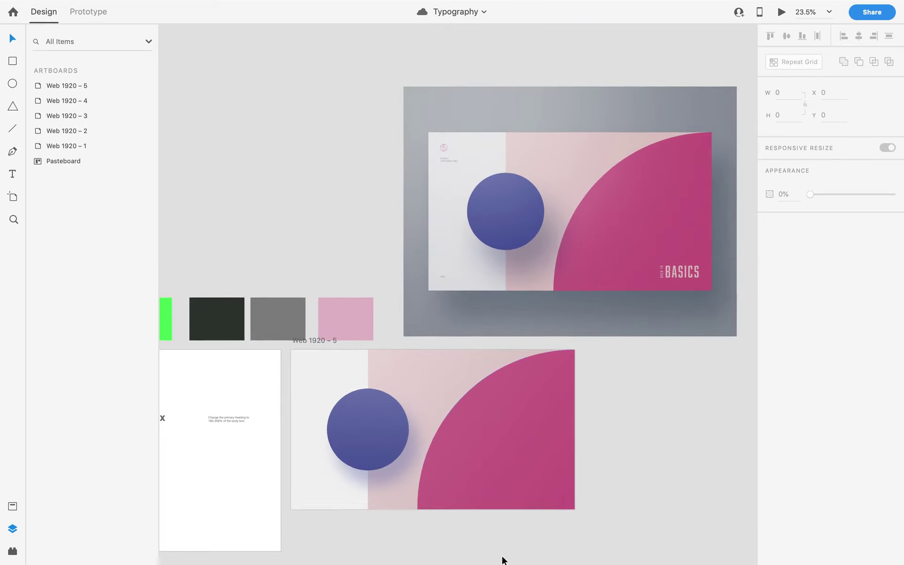
{"action": "scroll", "coordinate": [548, 458], "scroll_direction": "up", "scroll_amount": 1}
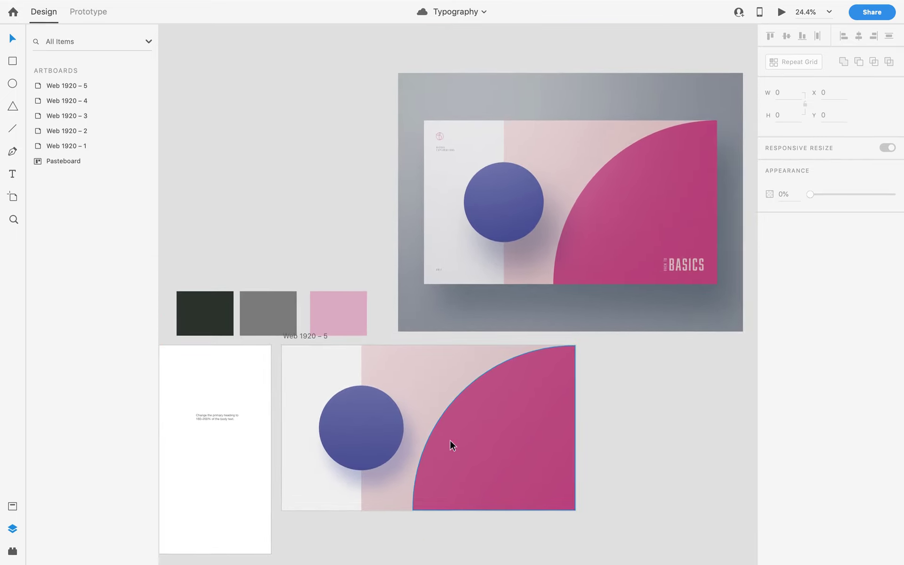
Lighten the start colour of the rose quarter-circle's linear gradient and pull the gradient's end point inward from the artboard corner.
{"action": "left_click", "coordinate": [516, 439]}
{"action": "left_click", "coordinate": [792, 274]}
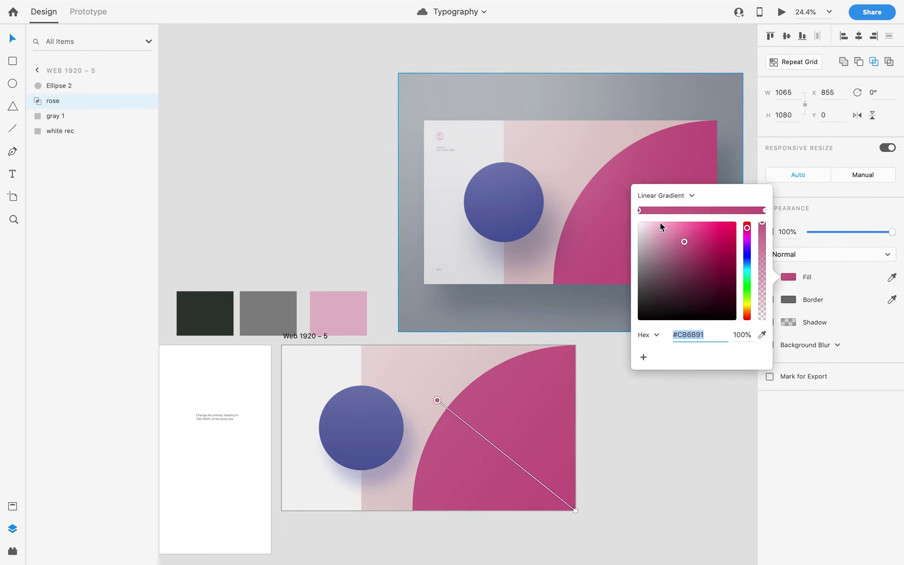
{"action": "left_click", "coordinate": [438, 402]}
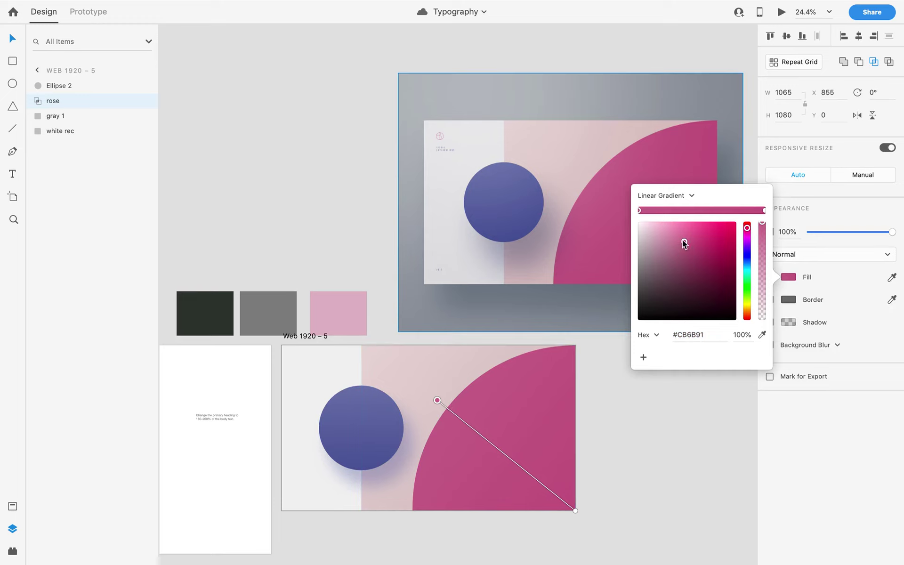
{"action": "left_click_drag", "start_coordinate": [684, 243], "coordinate": [680, 238]}
{"action": "left_click_drag", "start_coordinate": [575, 511], "coordinate": [530, 484]}
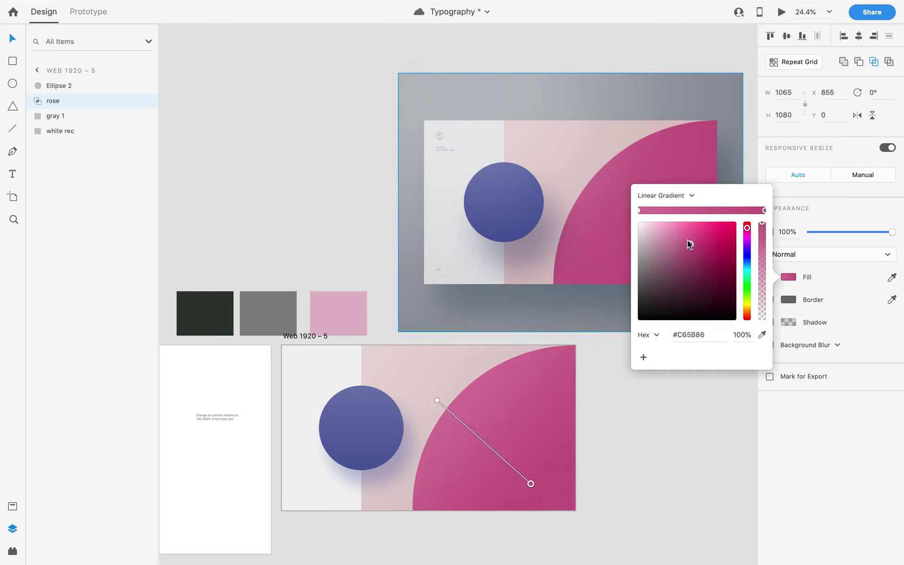
Try a lighter end colour of #D16590 for the rose gradient and undo that colour change.
{"action": "left_click_drag", "start_coordinate": [688, 240], "coordinate": [690, 239]}
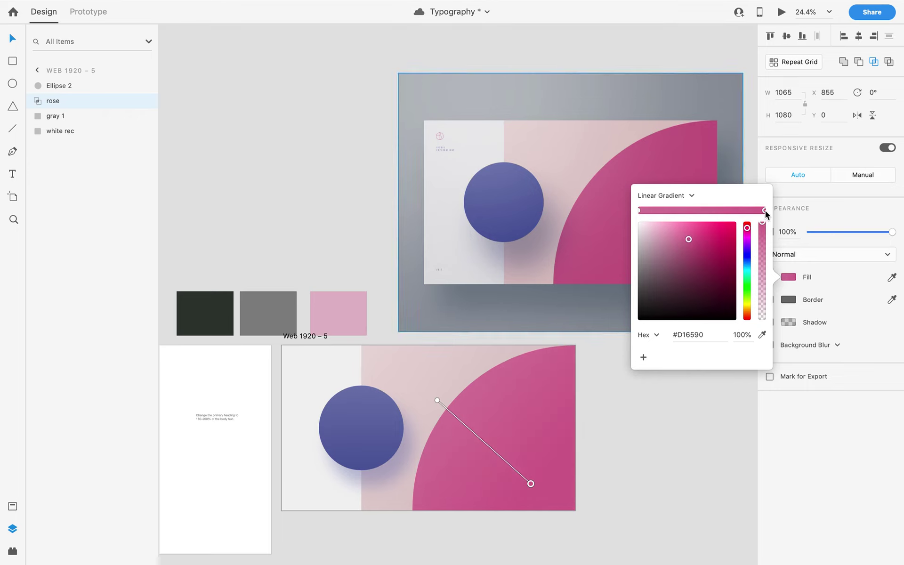
{"action": "left_click", "coordinate": [644, 417]}
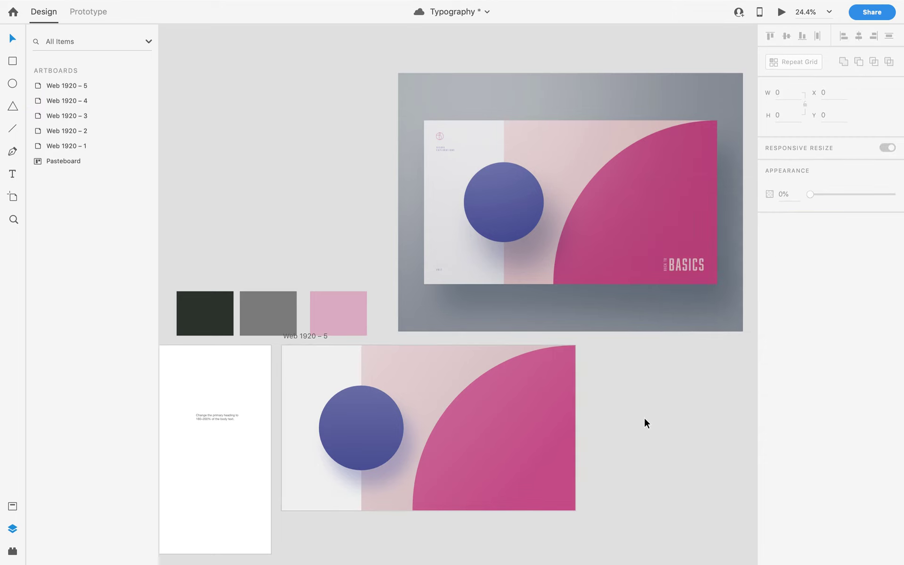
{"action": "key", "text": "ctrl+z"}
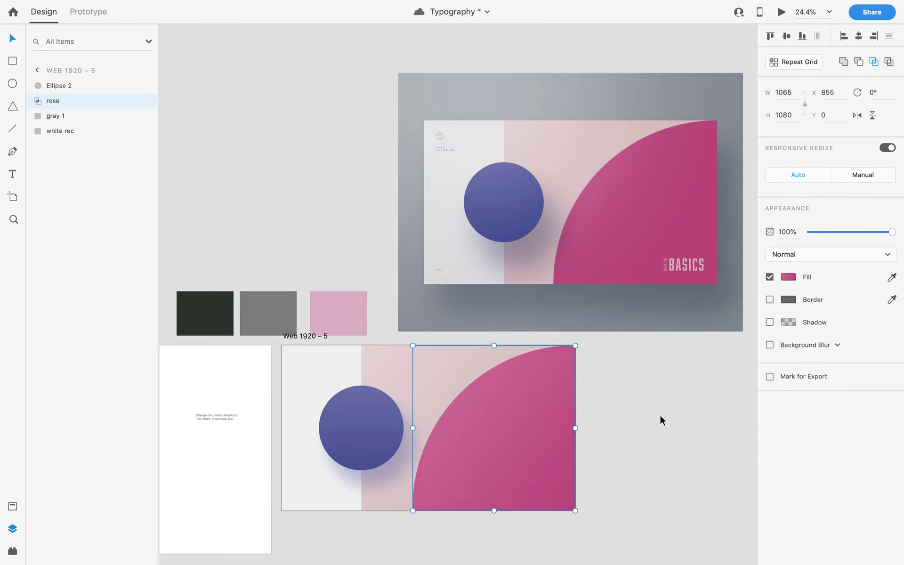
{"action": "key", "text": "ctrl+shift+z"}
Lighten the top colour of the blue circle's gradient to #808ABC and save the document.
{"action": "scroll", "coordinate": [657, 411], "scroll_direction": "up", "scroll_amount": 3}
{"action": "scroll", "coordinate": [656, 412], "scroll_direction": "down", "scroll_amount": 6}
{"action": "scroll", "coordinate": [655, 406], "scroll_direction": "down", "scroll_amount": 2}
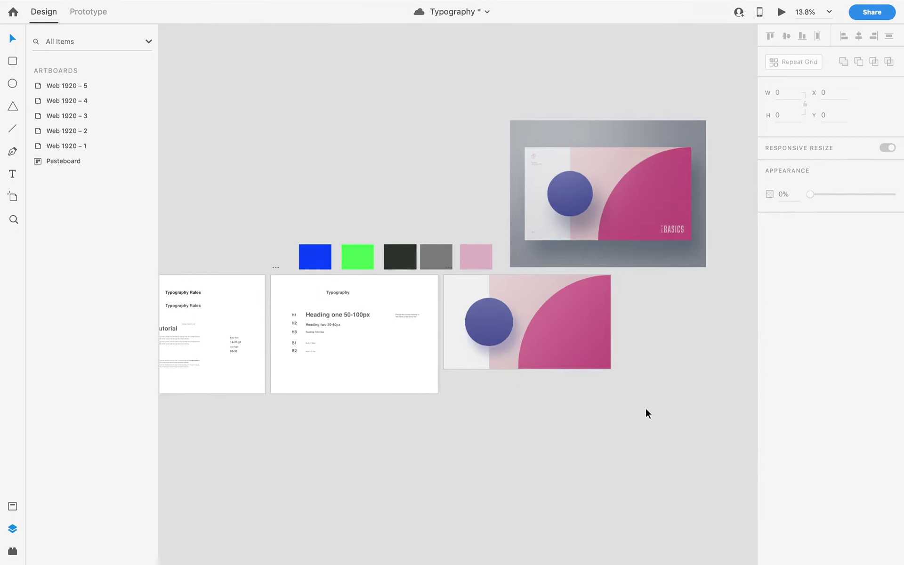
{"action": "scroll", "coordinate": [634, 416], "scroll_direction": "up", "scroll_amount": 2}
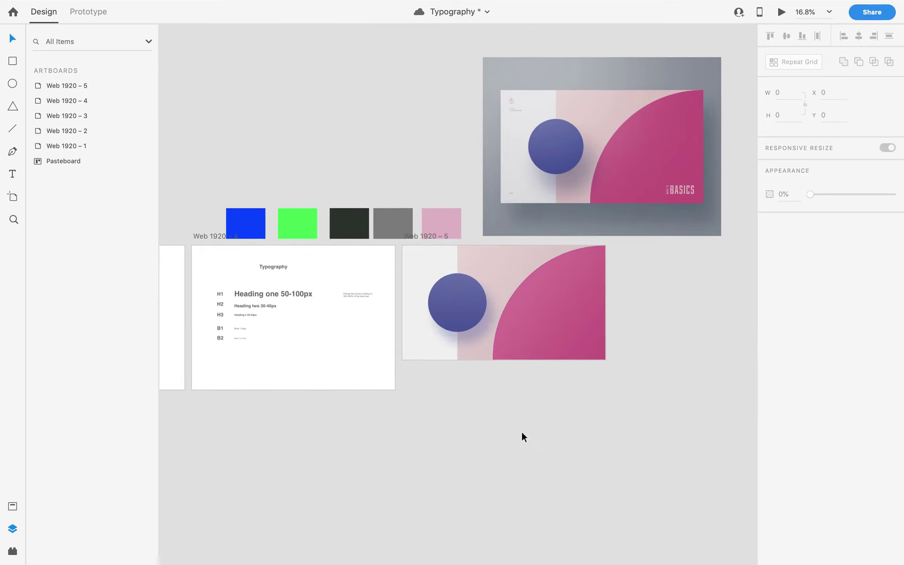
{"action": "scroll", "coordinate": [471, 309], "scroll_direction": "up", "scroll_amount": 3}
{"action": "left_click", "coordinate": [471, 306]}
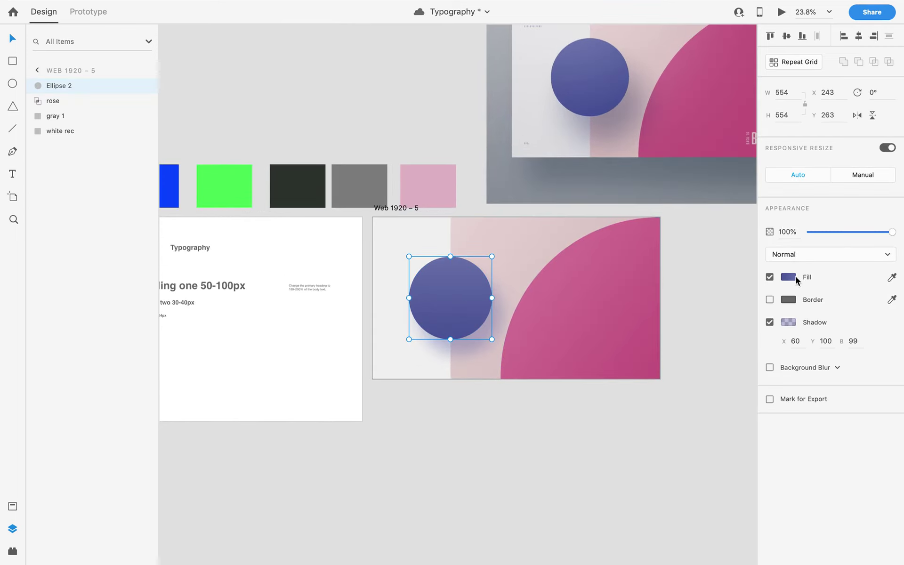
{"action": "left_click", "coordinate": [789, 277]}
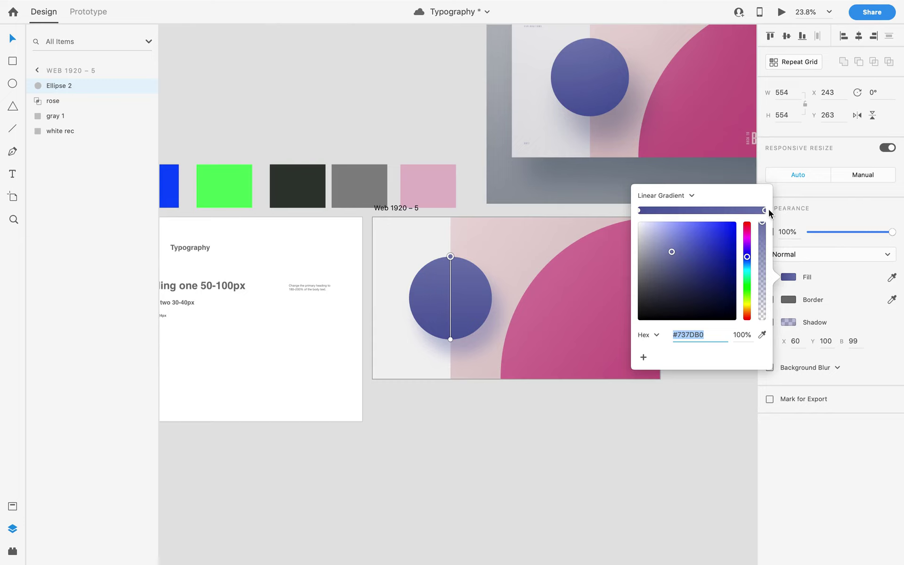
{"action": "left_click_drag", "start_coordinate": [673, 252], "coordinate": [670, 247]}
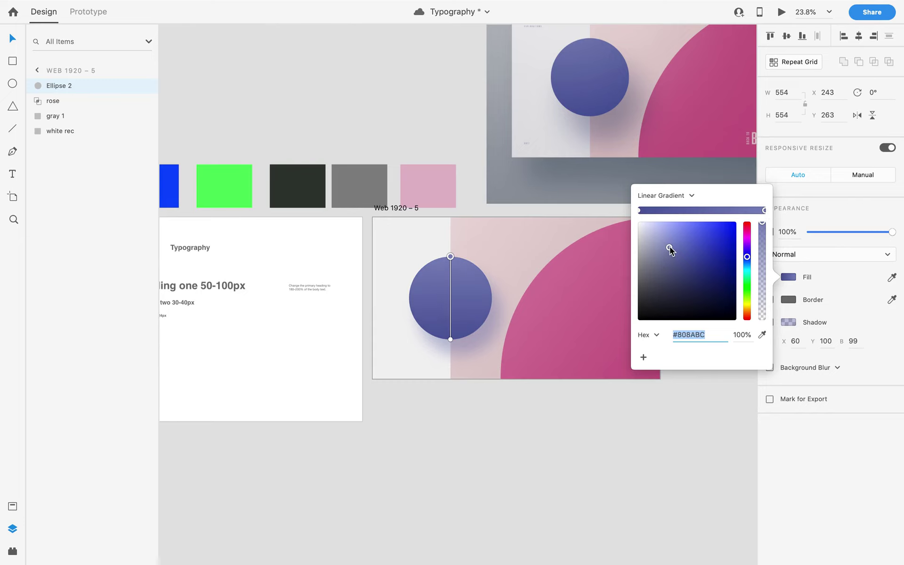
{"action": "left_click", "coordinate": [563, 410]}
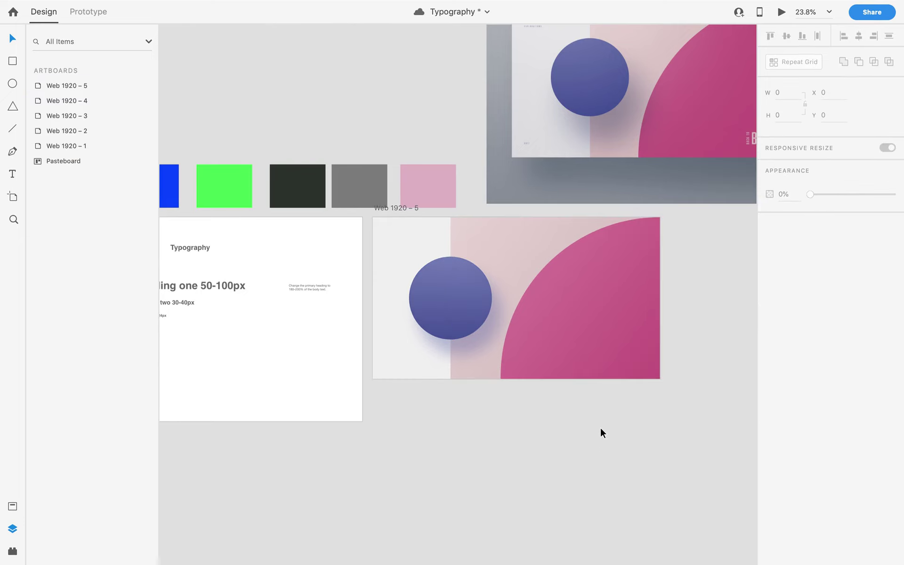
{"action": "scroll", "coordinate": [600, 423], "scroll_direction": "up", "scroll_amount": 3}
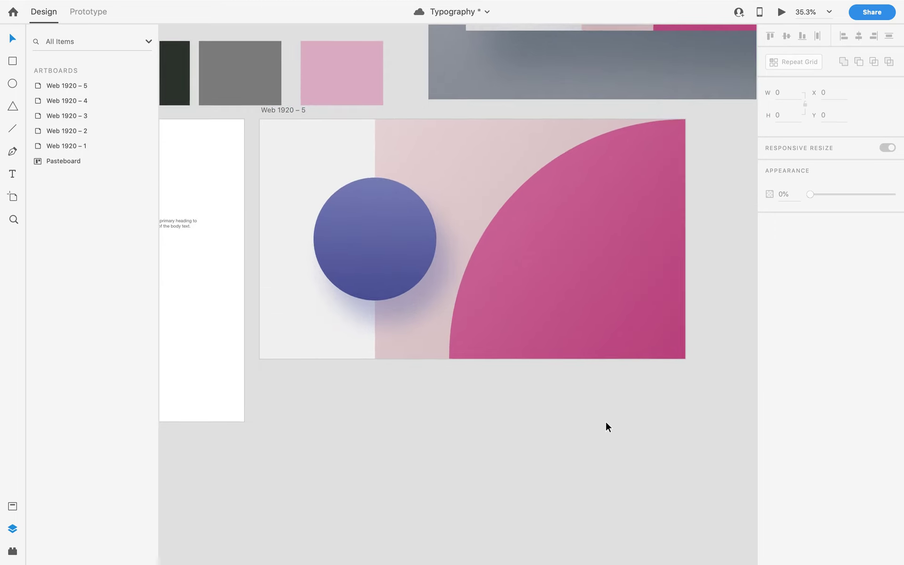
{"action": "key", "text": "super+s"}
Try a blur of 89 for the blue circle's shadow and return it to 99.
{"action": "left_click", "coordinate": [359, 243]}
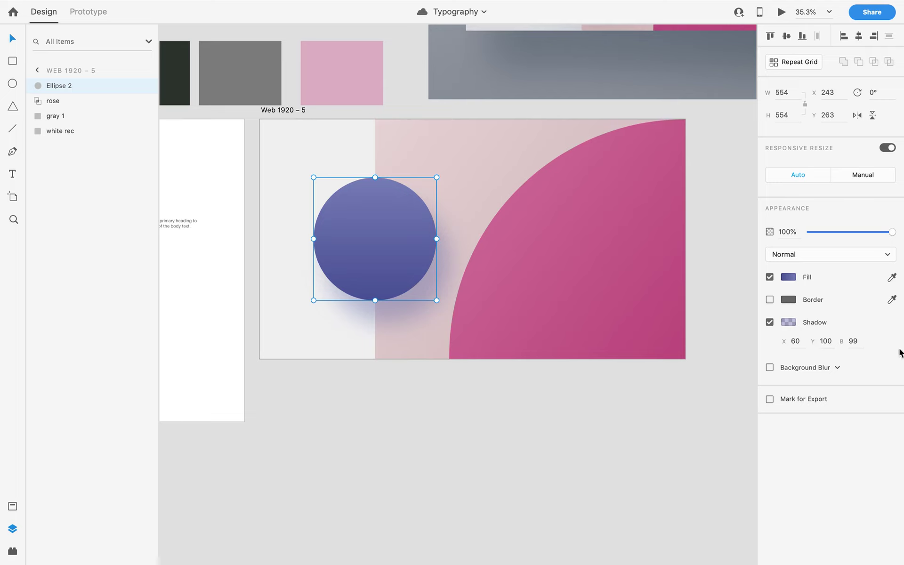
{"action": "left_click", "coordinate": [853, 341]}
{"action": "key", "text": "shift+Down"}
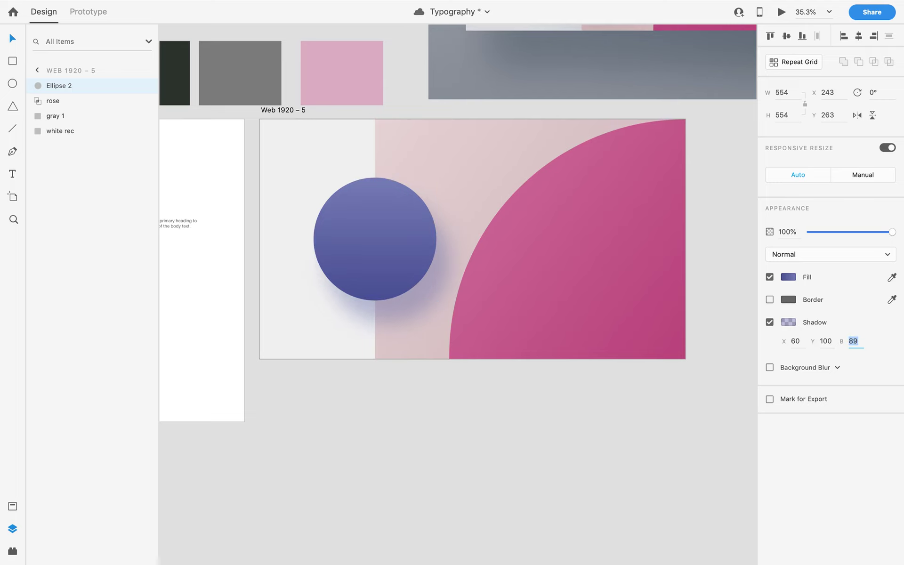
{"action": "key", "text": "shift+Up"}
{"action": "key", "text": "shift+Up"}
{"action": "key", "text": "shift+Up"}
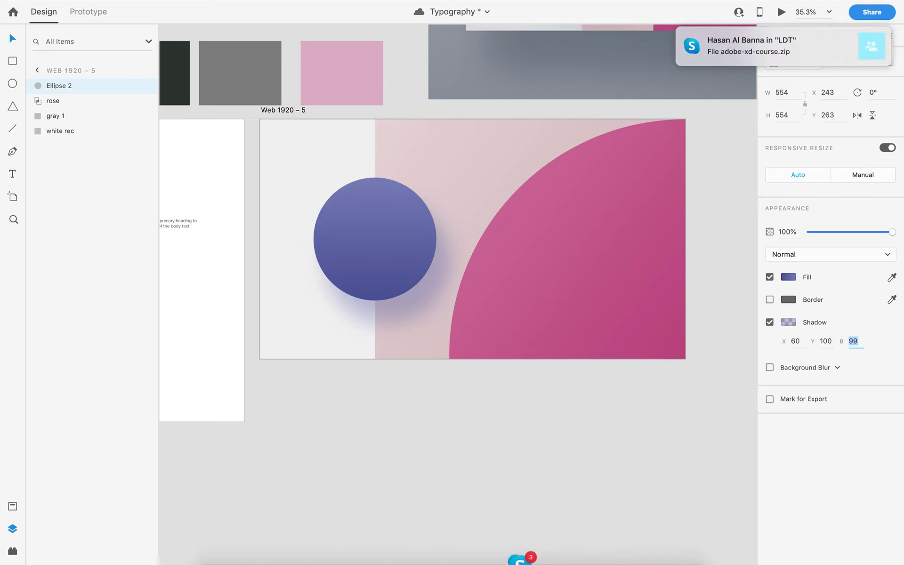
Try vertical offsets between 40 and 370 for the blue circle's shadow, ending at 270.
{"action": "left_click", "coordinate": [828, 340]}
{"action": "key", "text": "shift+Down"}
{"action": "key", "text": "shift+Up"}
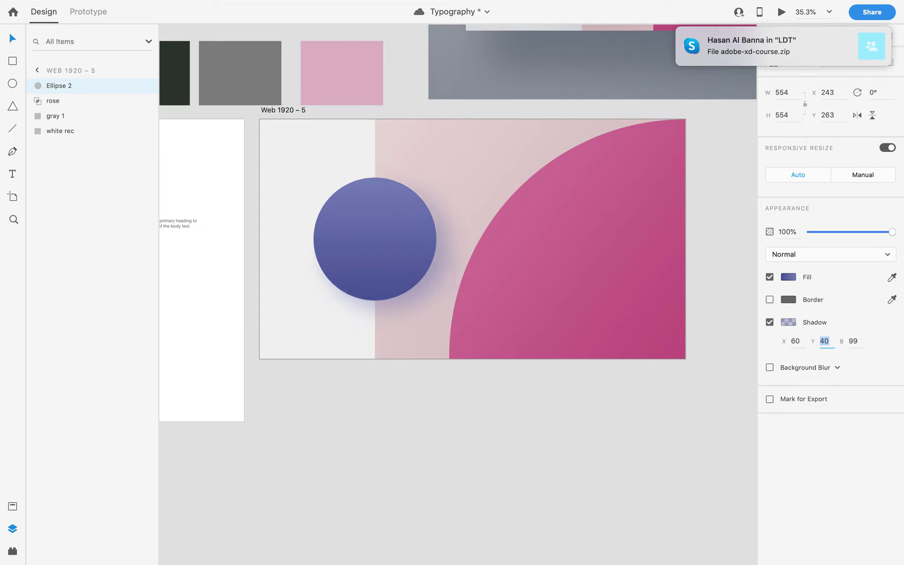
{"action": "key", "text": "shift+Up"}
{"action": "key", "text": "shift+Up"}
{"action": "key", "text": "shift+Up"}
{"action": "key", "text": "shift+Up"}
{"action": "key", "text": "shift+Up"}
{"action": "key", "text": "shift+Up"}
{"action": "key", "text": "shift+Up"}
{"action": "key", "text": "shift+Up"}
{"action": "key", "text": "shift+Up"}
{"action": "key", "text": "shift+Up"}
{"action": "key", "text": "shift+Up"}
{"action": "key", "text": "shift+Up"}
{"action": "key", "text": "shift+Up"}
{"action": "key", "text": "shift+Up"}
{"action": "key", "text": "shift+Up"}
{"action": "key", "text": "shift+Up"}
{"action": "key", "text": "shift+Up"}
{"action": "key", "text": "shift+Up"}
{"action": "key", "text": "shift+Up"}
{"action": "key", "text": "shift+Up"}
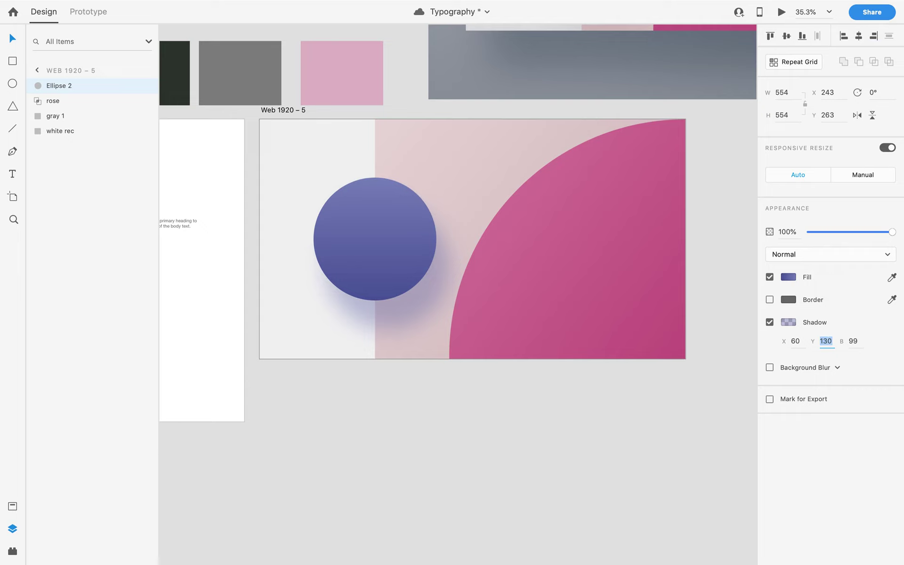
{"action": "key", "text": "shift+Up"}
{"action": "key", "text": "shift+Up"}
{"action": "key", "text": "shift+Up"}
{"action": "key", "text": "shift+Up"}
{"action": "key", "text": "shift+Up"}
{"action": "key", "text": "shift+Up"}
{"action": "key", "text": "shift+Up"}
{"action": "key", "text": "shift+Up"}
{"action": "key", "text": "shift+Up"}
{"action": "key", "text": "shift+Up"}
{"action": "key", "text": "shift+Up"}
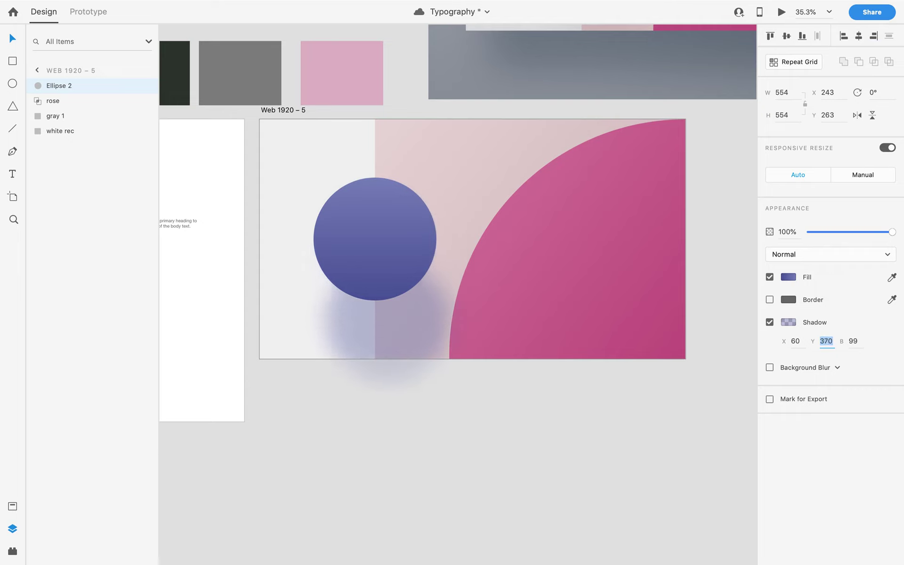
{"action": "key", "text": "shift+Down"}
{"action": "key", "text": "shift+Down"}
{"action": "key", "text": "shift+Down"}
{"action": "key", "text": "shift+Down"}
{"action": "key", "text": "shift+Down"}
{"action": "key", "text": "shift+Down"}
{"action": "key", "text": "shift+Down"}
{"action": "key", "text": "shift+Down"}
{"action": "key", "text": "shift+Down"}
{"action": "key", "text": "shift+Down"}
{"action": "key", "text": "shift+Down"}
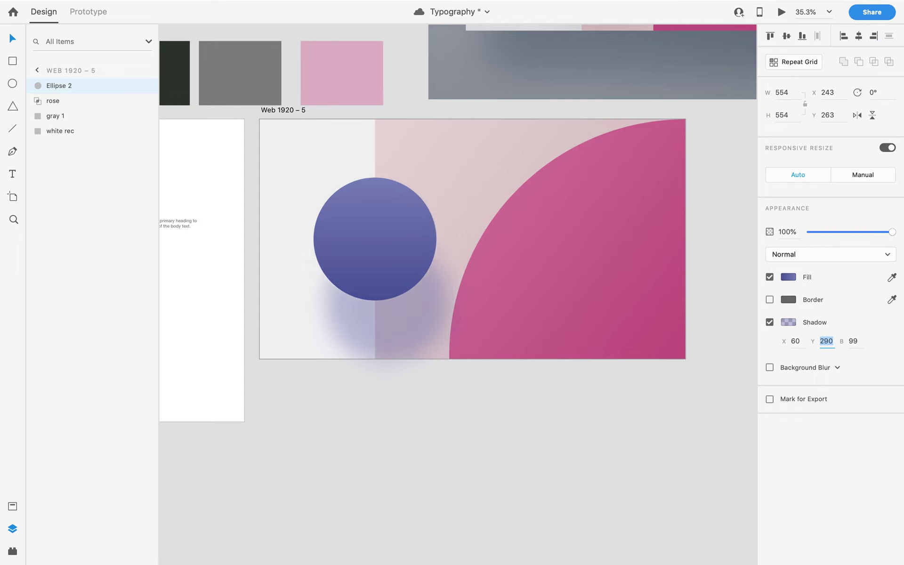
Set the horizontal offset of the blue circle's shadow to 130.
{"action": "left_click", "coordinate": [796, 341]}
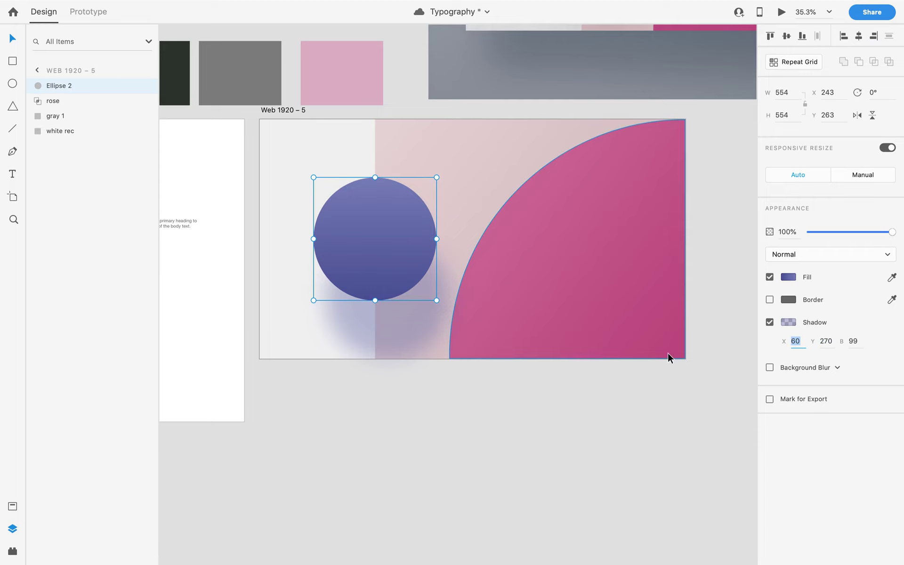
{"action": "key", "text": "shift+Up"}
{"action": "key", "text": "shift+Up"}
{"action": "key", "text": "shift+Up"}
{"action": "key", "text": "shift+Up"}
{"action": "key", "text": "shift+Up"}
{"action": "key", "text": "shift+Up"}
{"action": "key", "text": "shift+Up"}
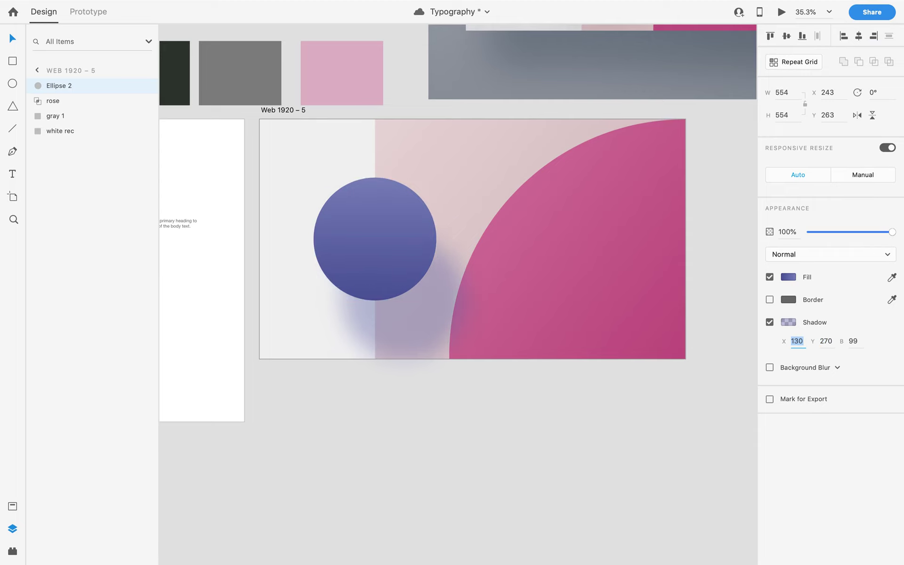
Set the vertical offset of the blue circle's shadow to 210.
{"action": "key", "text": "Tab"}
{"action": "key", "text": "shift+Down"}
{"action": "key", "text": "shift+Down"}
{"action": "key", "text": "shift+Down"}
{"action": "key", "text": "shift+Down"}
{"action": "key", "text": "shift+Down"}
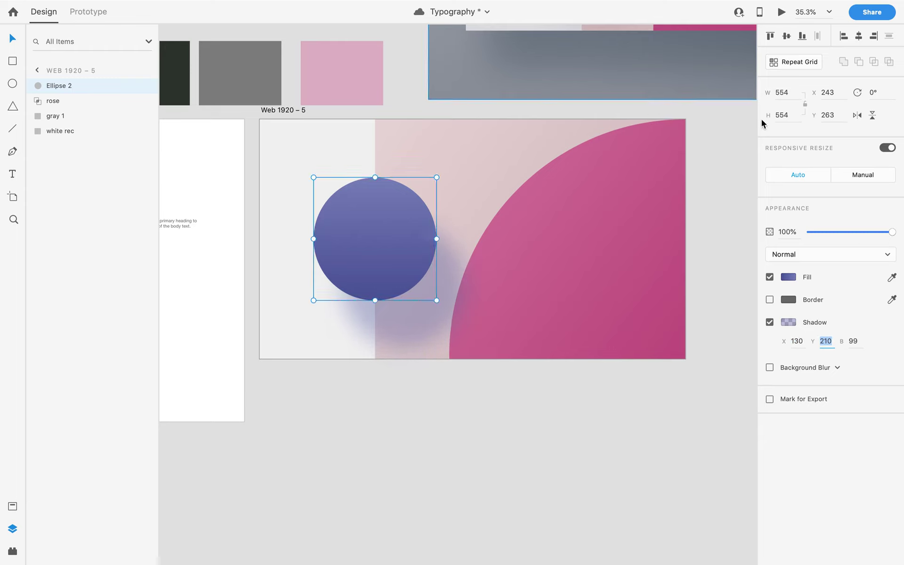
Reduce the opacity of the blue circle's shadow colour to 30%.
{"action": "left_click", "coordinate": [787, 323]}
{"action": "left_click", "coordinate": [738, 365]}
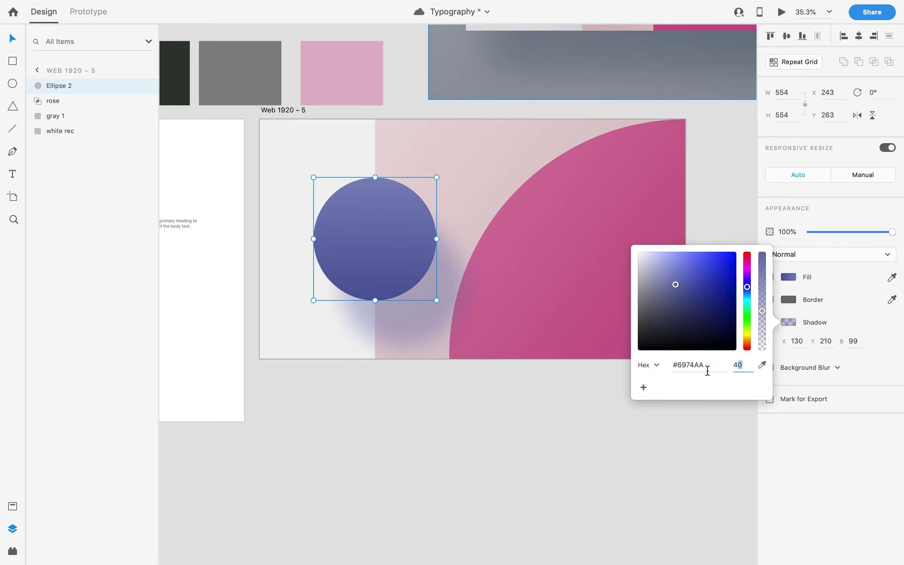
{"action": "key", "text": "shift+Up"}
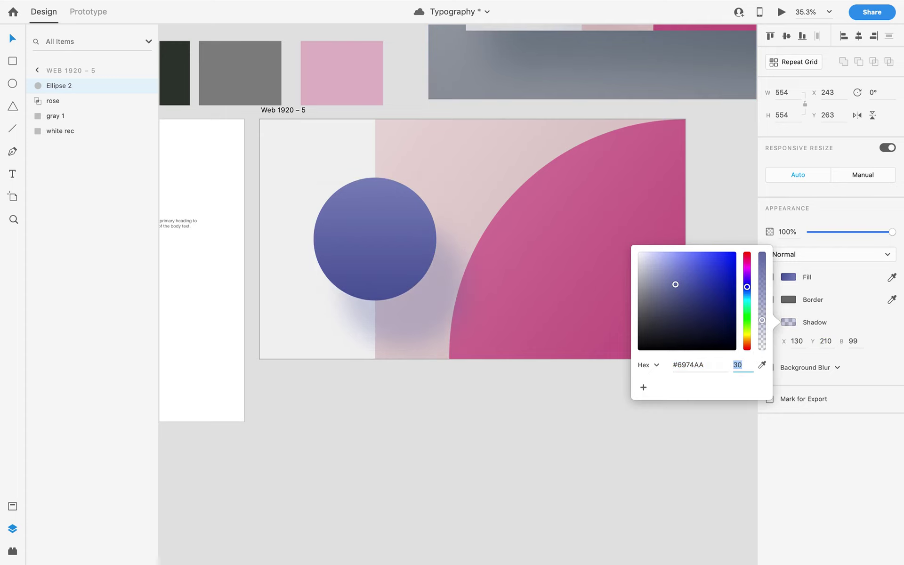
{"action": "scroll", "coordinate": [319, 301], "scroll_direction": "down", "scroll_amount": 5}
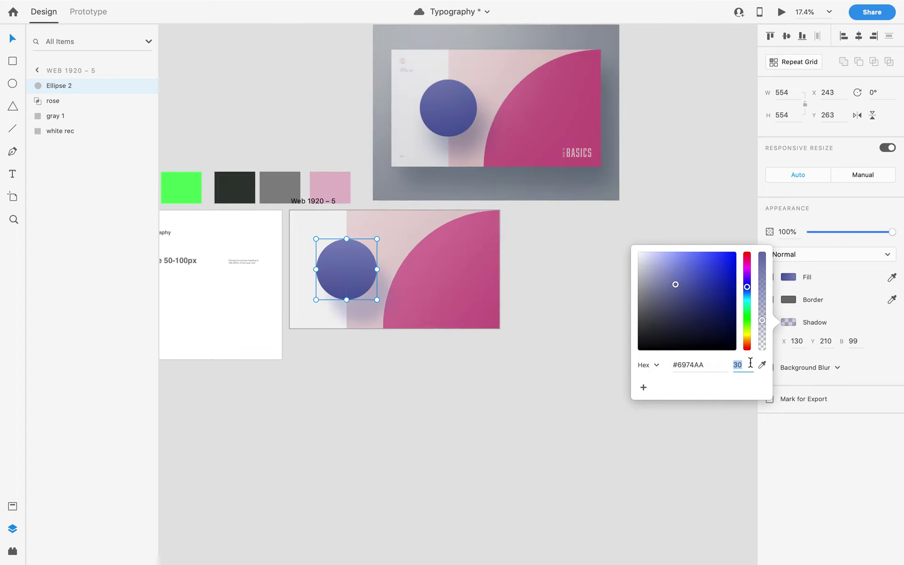
Set the blue circle's shadow offsets to 100 horizontally and 160 vertically.
{"action": "left_click", "coordinate": [824, 342]}
{"action": "key", "text": "shift+Down"}
{"action": "key", "text": "shift+Down"}
{"action": "left_click", "coordinate": [800, 341]}
{"action": "key", "text": "shift+Down"}
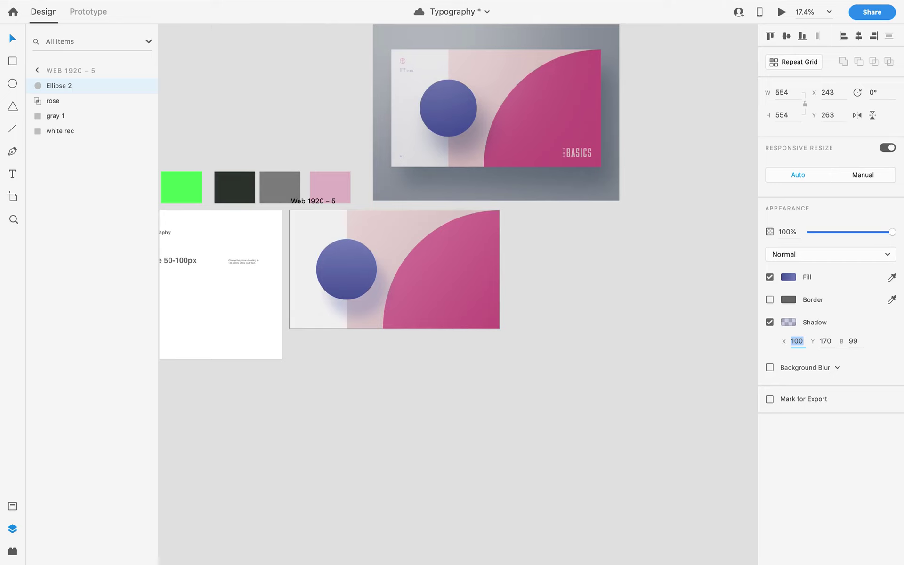
{"action": "left_click", "coordinate": [825, 341]}
{"action": "key", "text": "shift+Down"}
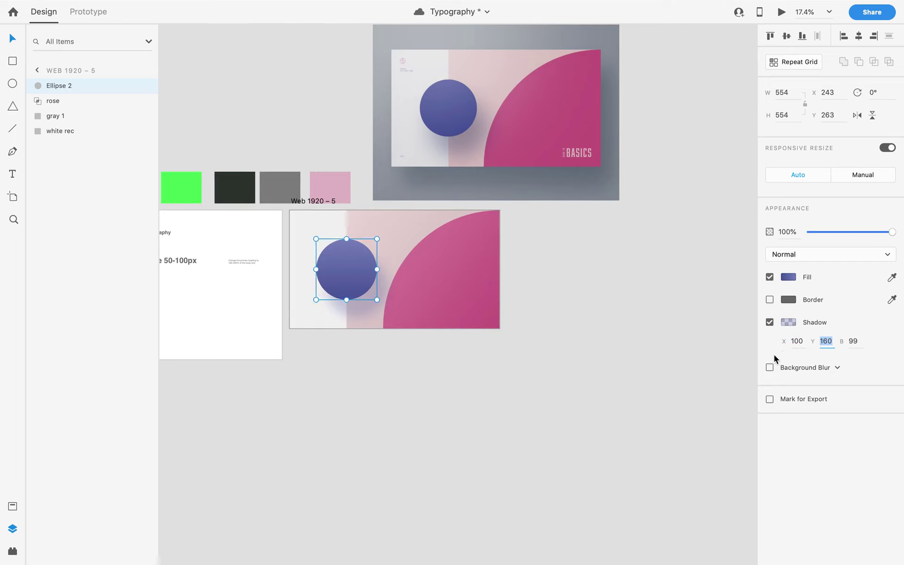
Reduce the opacity of the blue circle's shadow colour to 25% and deselect the circle.
{"action": "left_click", "coordinate": [789, 323]}
{"action": "left_click", "coordinate": [748, 365]}
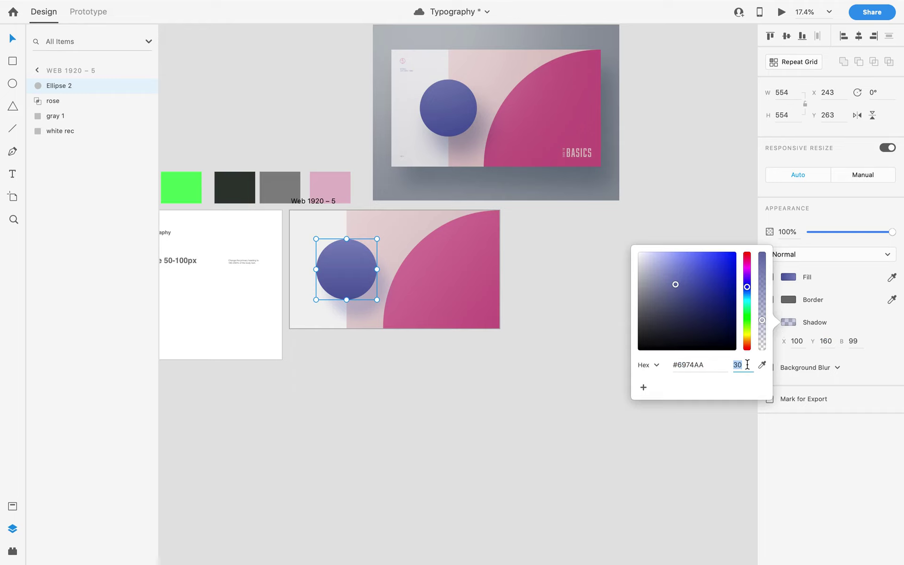
{"action": "left_click", "coordinate": [421, 437]}
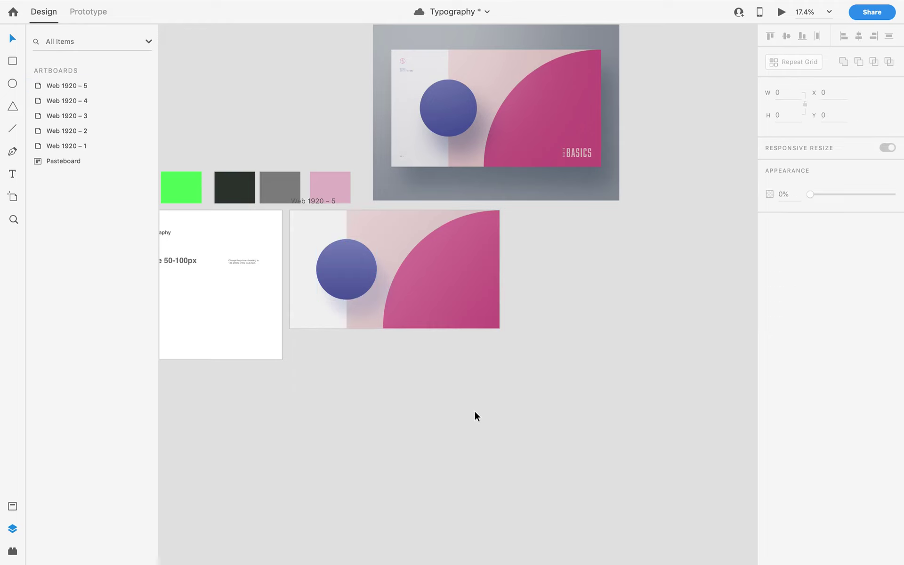
{"action": "scroll", "coordinate": [468, 411], "scroll_direction": "up", "scroll_amount": 1}
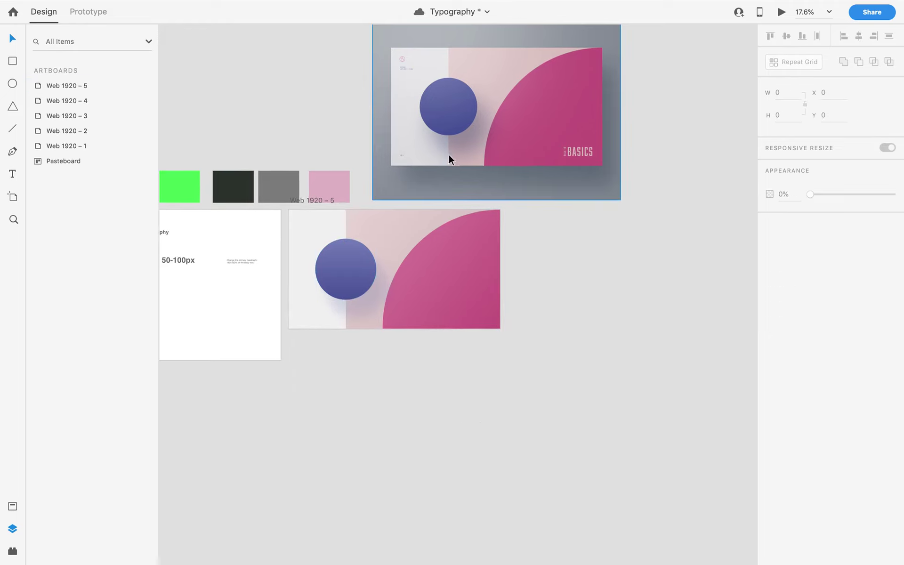
{"action": "scroll", "coordinate": [355, 340], "scroll_direction": "up", "scroll_amount": 3}
{"action": "left_click_drag", "start_coordinate": [540, 374], "coordinate": [534, 481]}
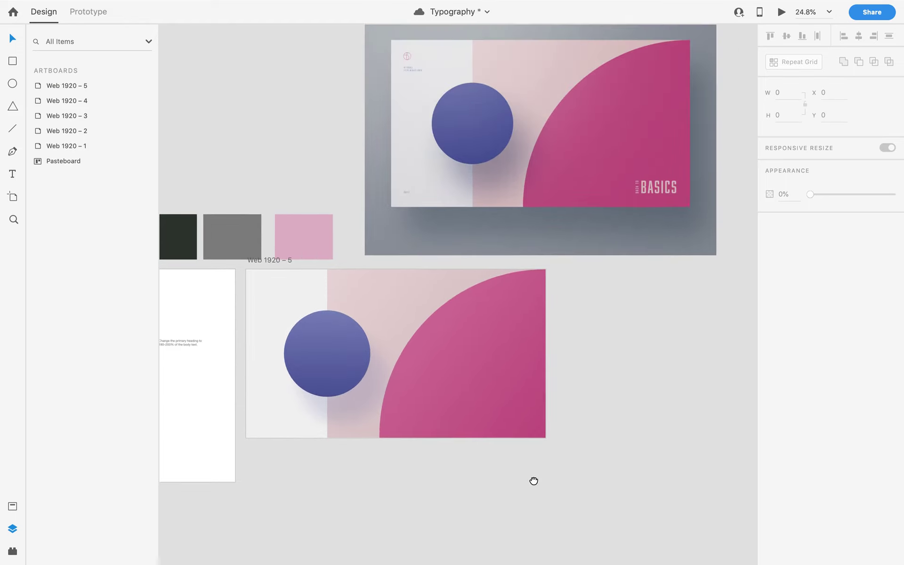
{"action": "left_click", "coordinate": [353, 371]}
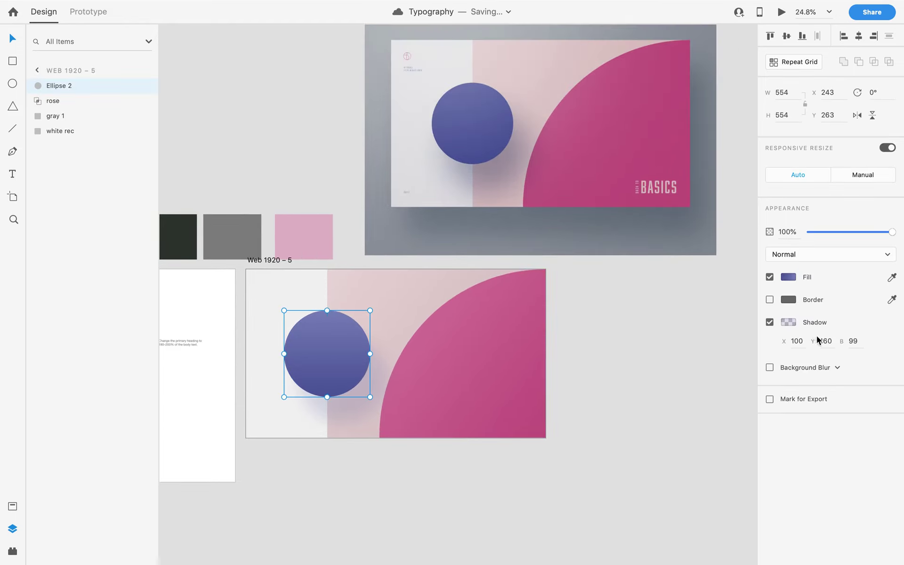
{"action": "left_click", "coordinate": [789, 324]}
{"action": "key", "text": "Tab"}
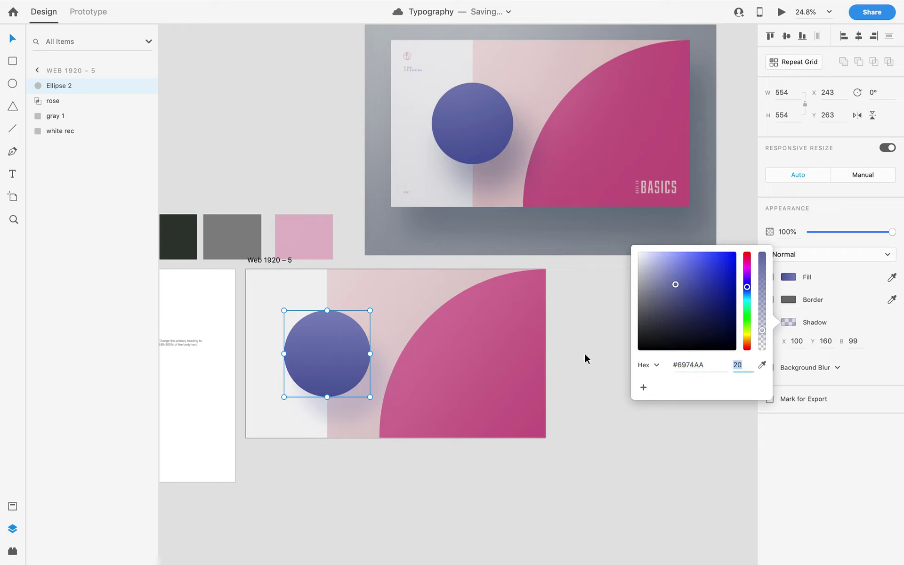
{"action": "type", "text": "2"}
{"action": "key", "text": "Return"}
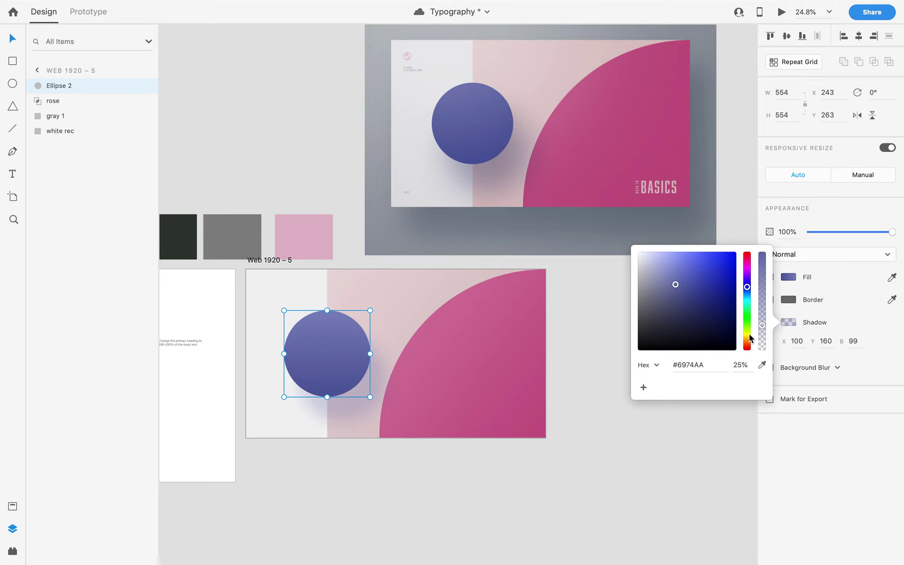
{"action": "left_click", "coordinate": [480, 494]}
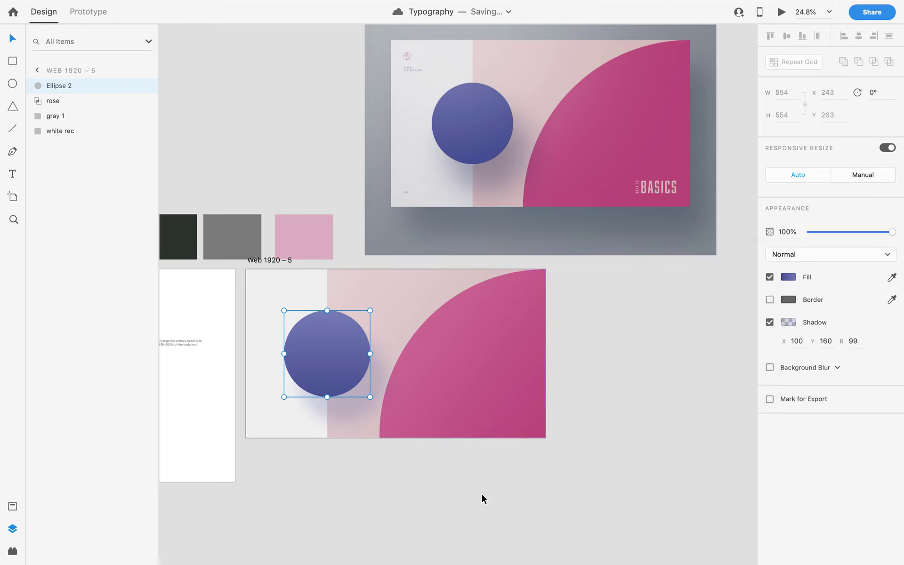
{"action": "left_click", "coordinate": [481, 490]}
Examine the circular B logo and the "Visual Explorations" text in the reference image.
{"action": "scroll", "coordinate": [482, 491], "scroll_direction": "down", "scroll_amount": 5}
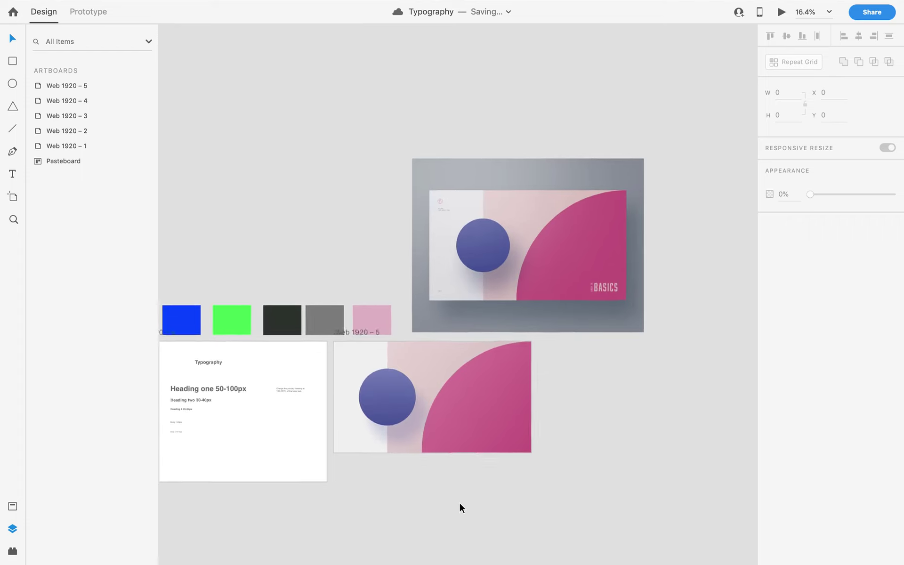
{"action": "scroll", "coordinate": [459, 502], "scroll_direction": "up", "scroll_amount": 3}
{"action": "left_click_drag", "start_coordinate": [442, 509], "coordinate": [454, 449]}
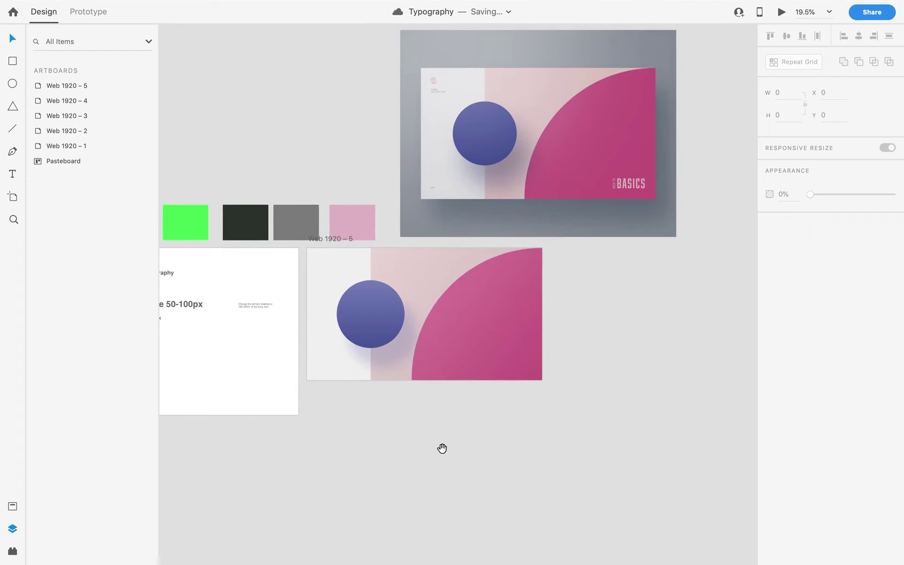
{"action": "scroll", "coordinate": [448, 136], "scroll_direction": "up", "scroll_amount": 5}
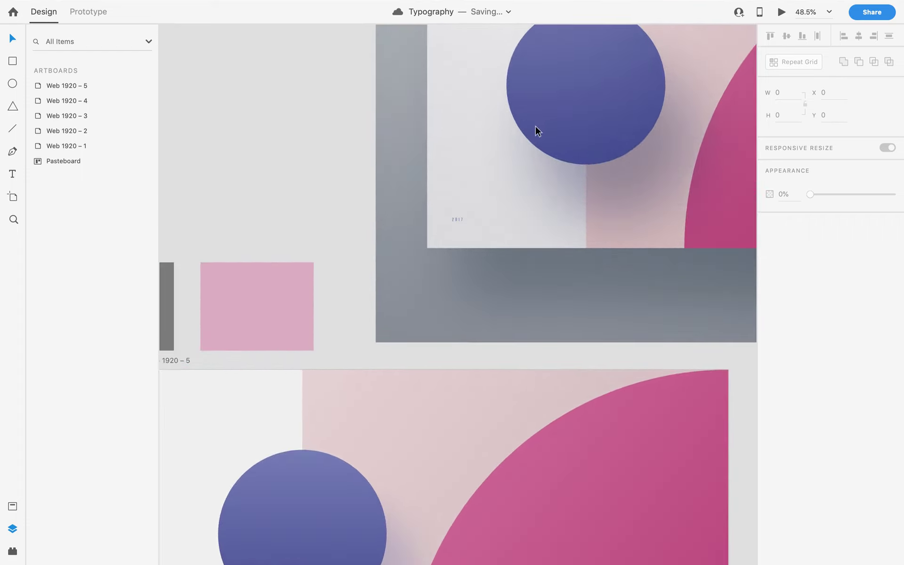
{"action": "scroll", "coordinate": [518, 211], "scroll_direction": "up", "scroll_amount": 7}
{"action": "scroll", "coordinate": [455, 313], "scroll_direction": "up", "scroll_amount": 5}
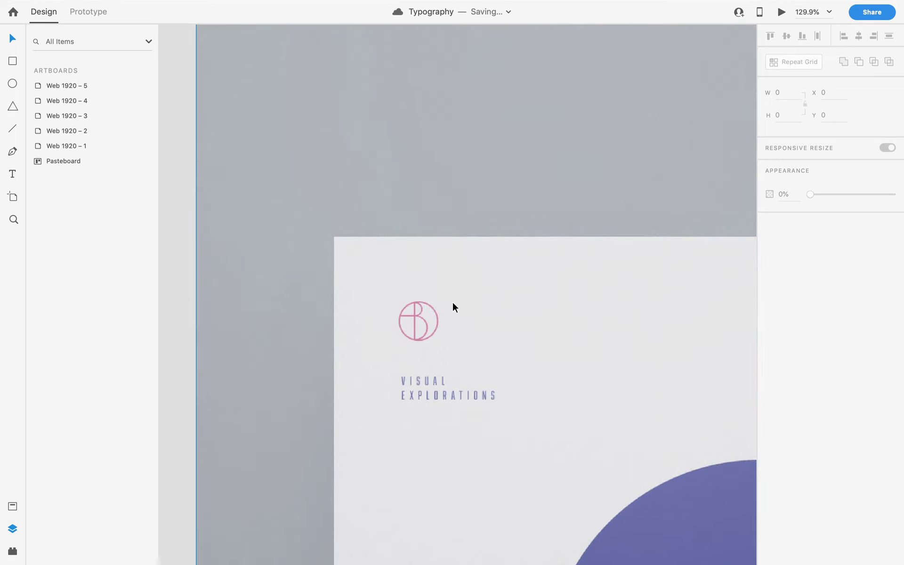
{"action": "scroll", "coordinate": [422, 328], "scroll_direction": "up", "scroll_amount": 2}
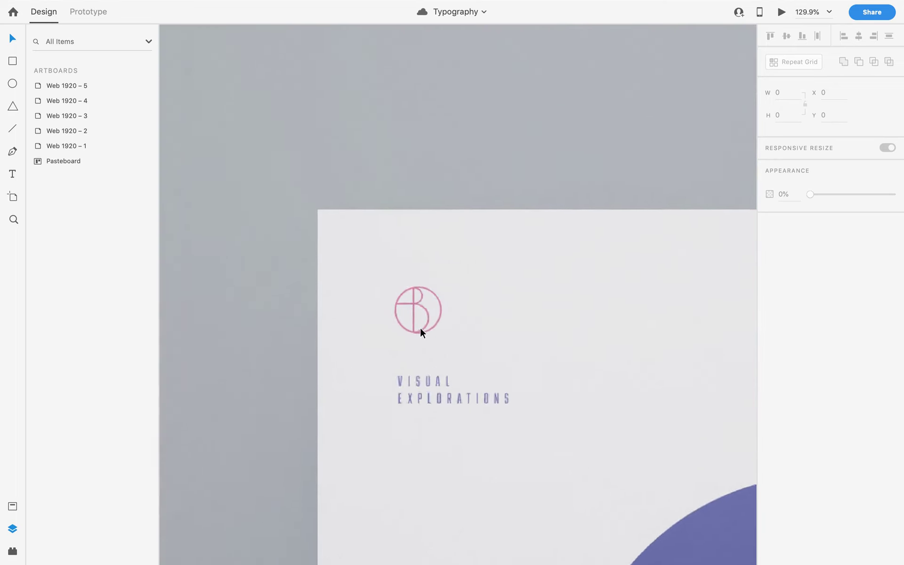
{"action": "scroll", "coordinate": [422, 327], "scroll_direction": "down", "scroll_amount": 10}
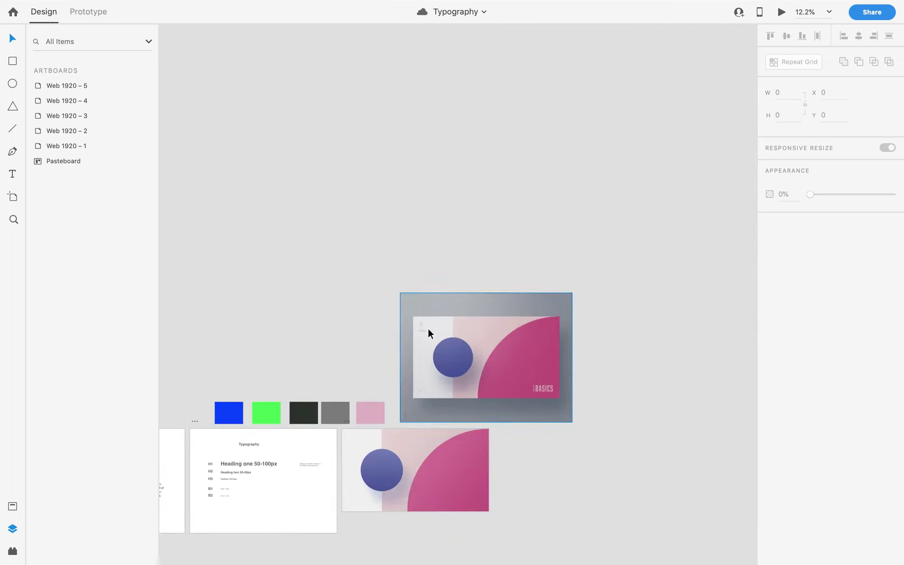
Enlarge the reference image proportionally to about 4655 × 3491 so its small logo is easier to copy.
{"action": "scroll", "coordinate": [384, 250], "scroll_direction": "up", "scroll_amount": 3}
{"action": "scroll", "coordinate": [384, 249], "scroll_direction": "left", "scroll_amount": 3}
{"action": "left_click", "coordinate": [399, 270]}
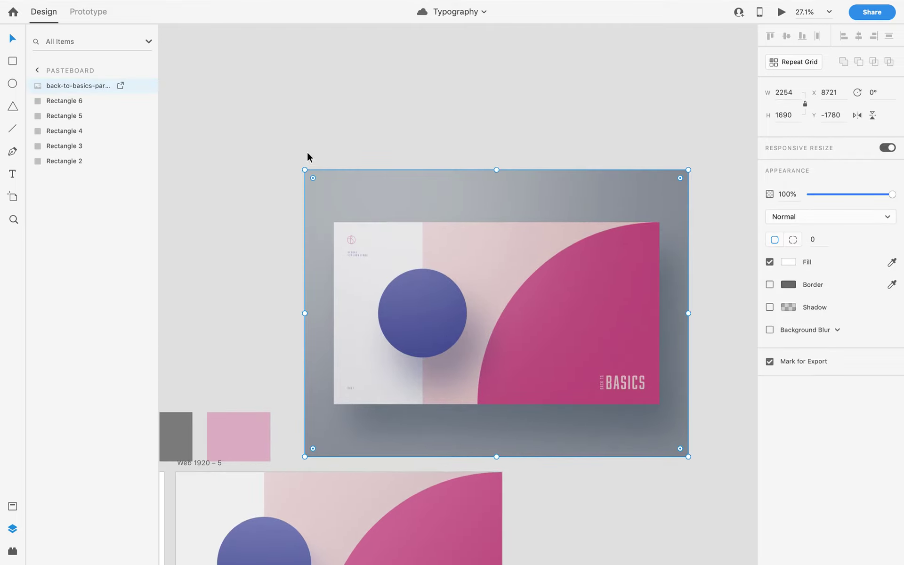
{"action": "left_click_drag", "start_coordinate": [304, 169], "coordinate": [100, 10]}
{"action": "left_click_drag", "start_coordinate": [328, 188], "coordinate": [536, 226]}
{"action": "scroll", "coordinate": [453, 183], "scroll_direction": "up", "scroll_amount": 5}
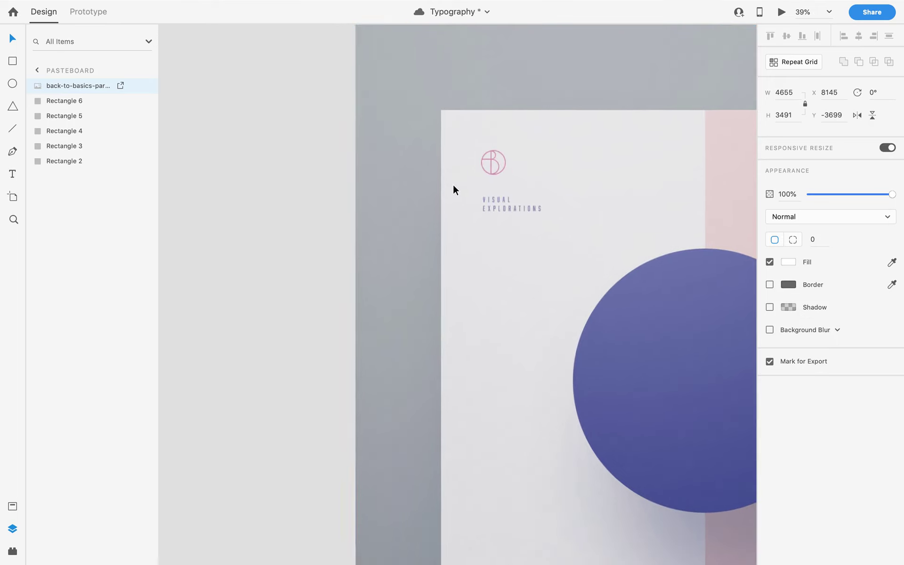
Draw a circle about 130 px wide on the pasteboard beside the reference image and remove its fill.
{"action": "left_click", "coordinate": [14, 83]}
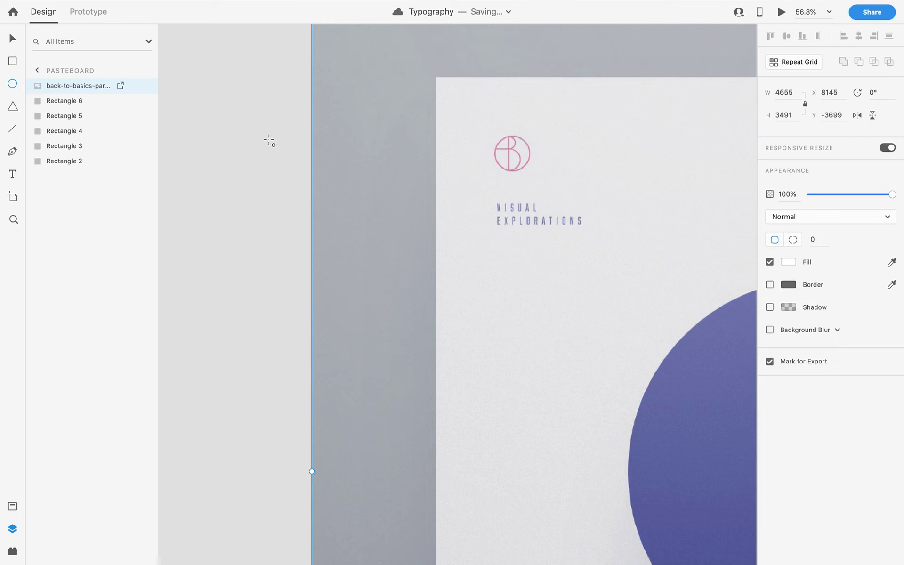
{"action": "left_click_drag", "start_coordinate": [276, 130], "coordinate": [232, 196]}
{"action": "left_click_drag", "start_coordinate": [266, 165], "coordinate": [268, 178]}
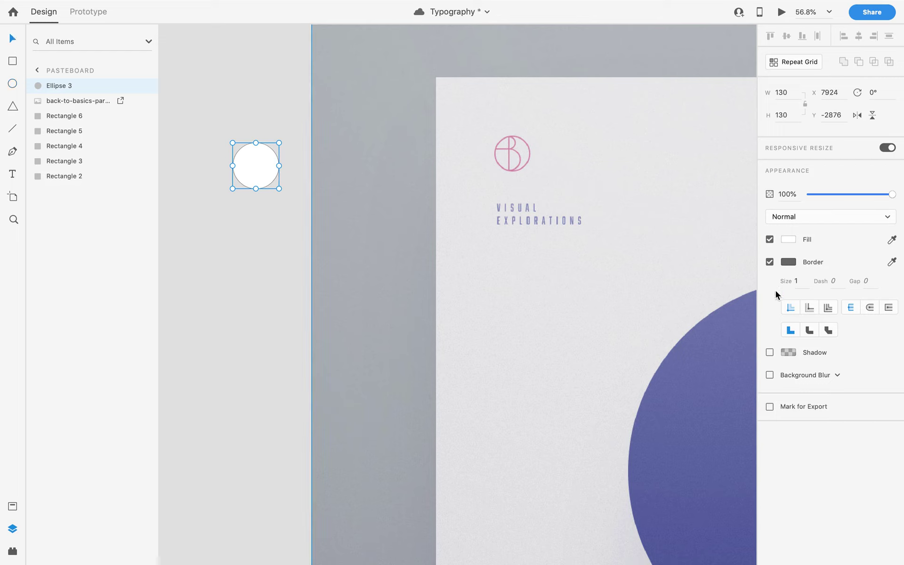
{"action": "left_click", "coordinate": [770, 239]}
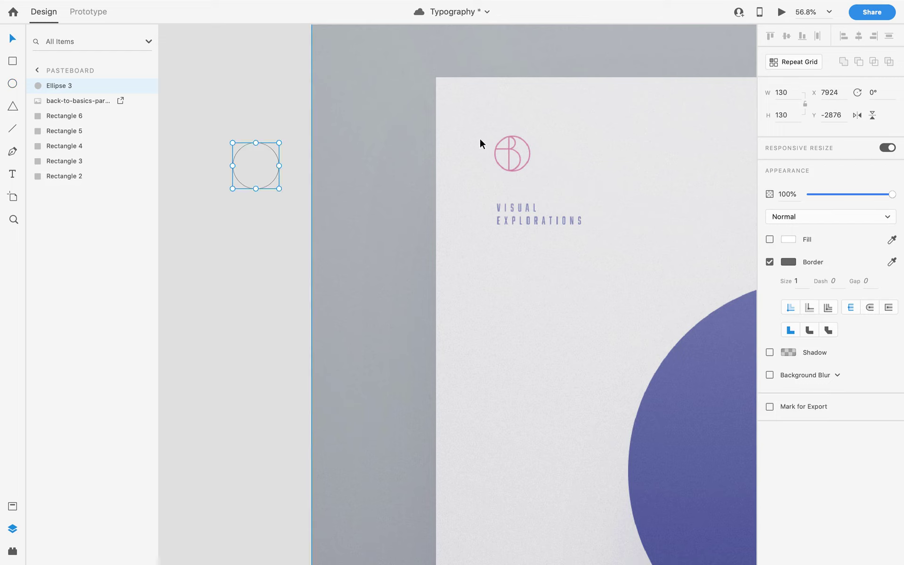
Give the small circle a border of size 2 in #D894AF, sampled from the reference logo.
{"action": "left_click", "coordinate": [799, 282]}
{"action": "type", "text": "2"}
{"action": "key", "text": "Return"}
{"action": "left_click", "coordinate": [793, 262]}
{"action": "left_click", "coordinate": [762, 305]}
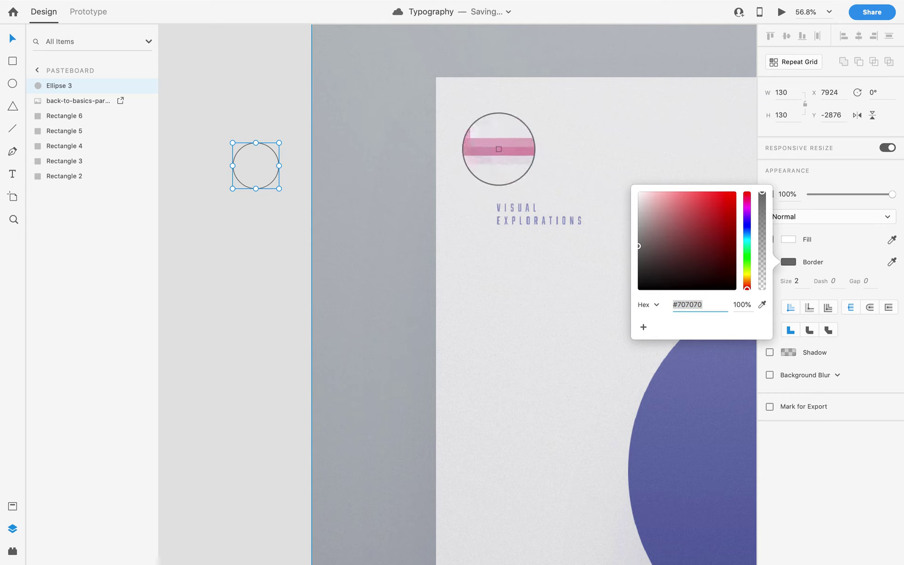
{"action": "left_click", "coordinate": [500, 148]}
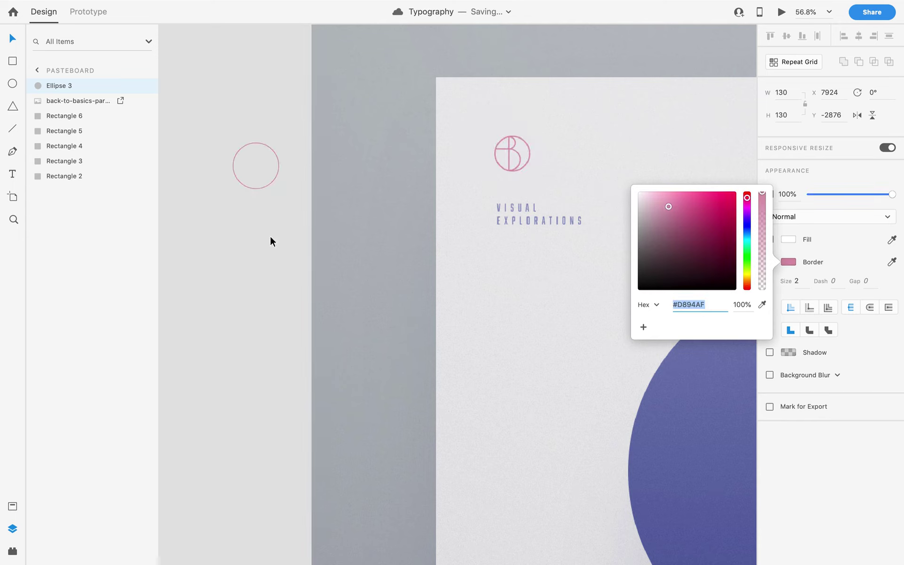
Set the small circle's border size to 4 to match the reference logo's line weight, and deselect it.
{"action": "left_click", "coordinate": [804, 282]}
{"action": "key", "text": "Up"}
{"action": "key", "text": "Up"}
{"action": "key", "text": "Up"}
{"action": "key", "text": "Up"}
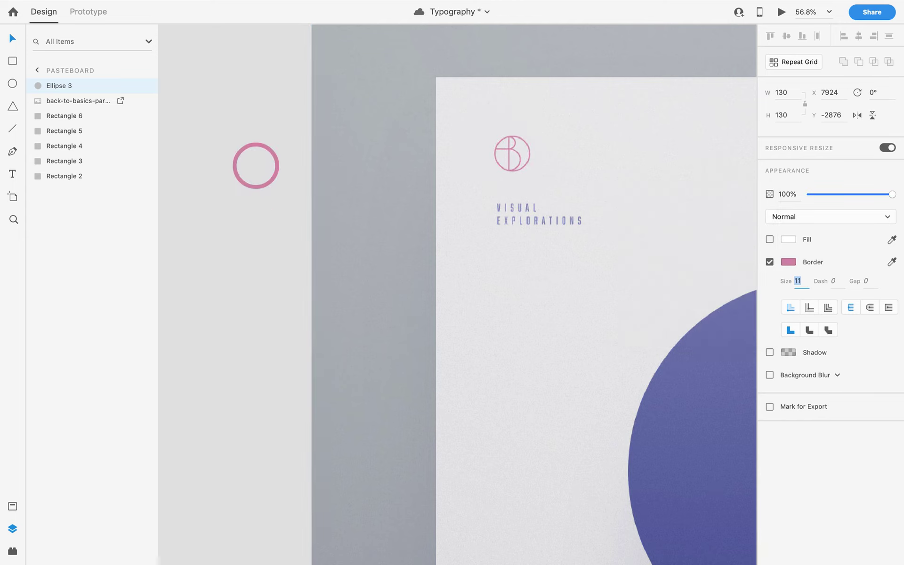
{"action": "key", "text": "Down"}
{"action": "key", "text": "Down"}
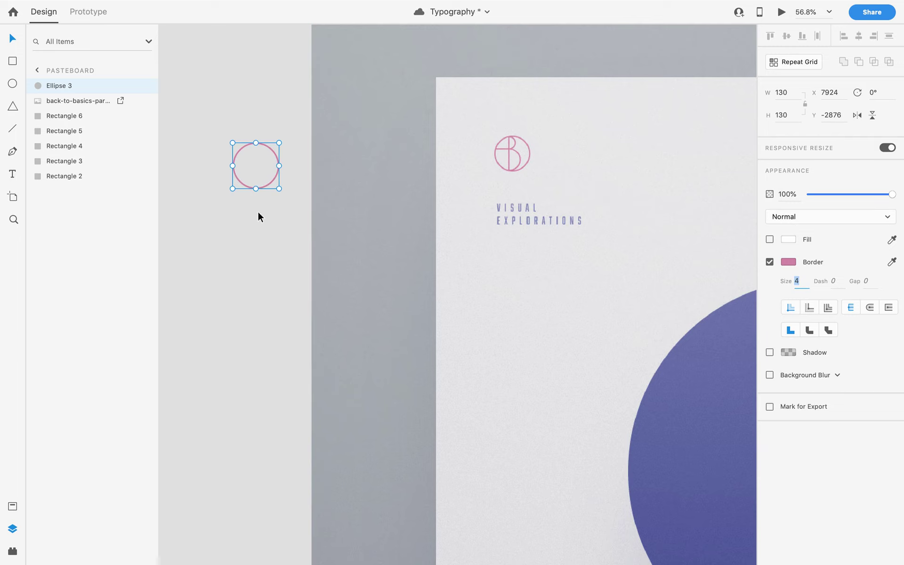
{"action": "scroll", "coordinate": [258, 216], "scroll_direction": "up", "scroll_amount": 3}
{"action": "mouse_move", "coordinate": [5, 36]}
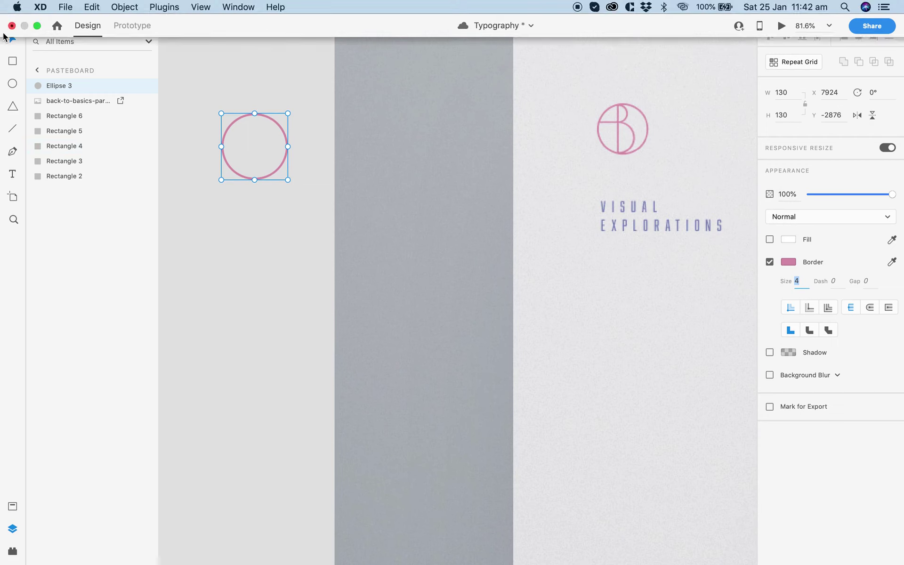
{"action": "left_click", "coordinate": [315, 184]}
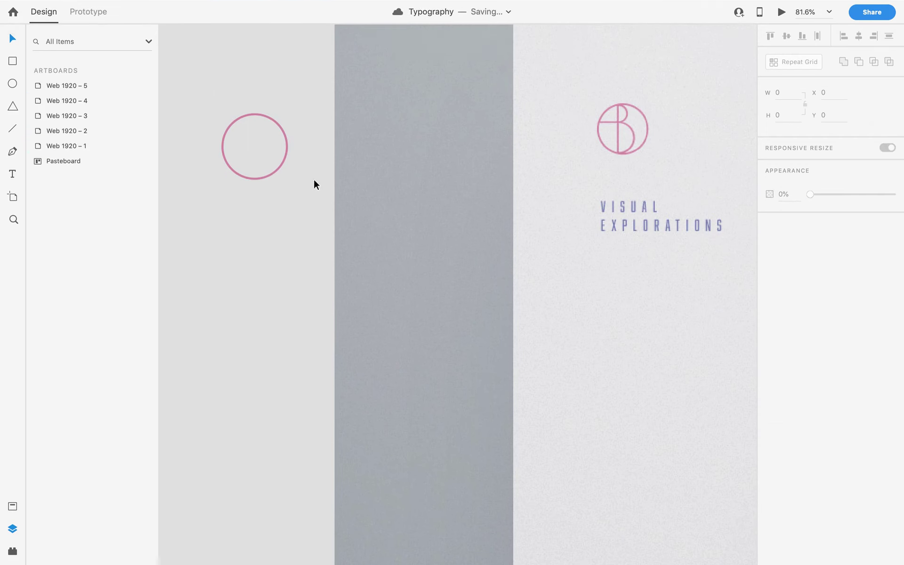
{"action": "left_click", "coordinate": [286, 155]}
{"action": "left_click", "coordinate": [12, 130]}
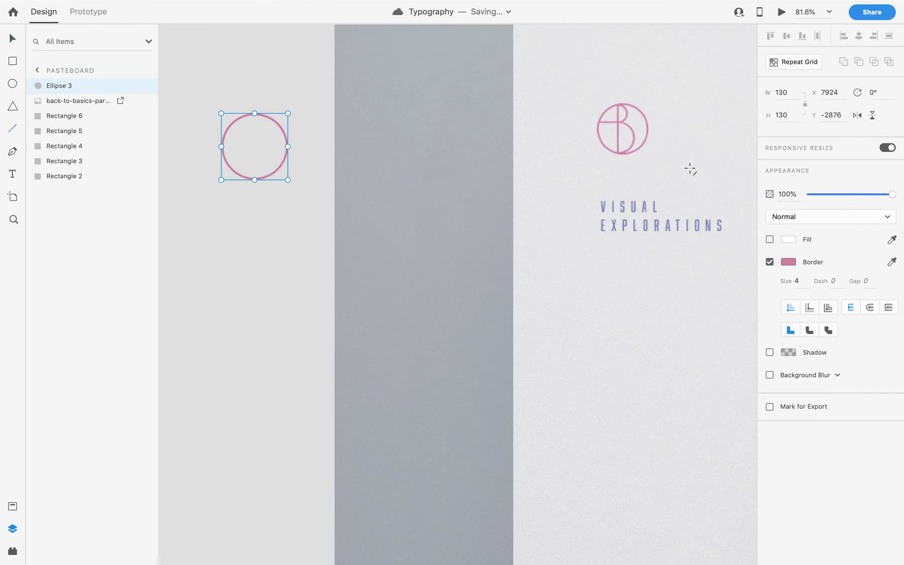
{"action": "left_click_drag", "start_coordinate": [402, 97], "coordinate": [408, 208]}
{"action": "key", "text": "super+z"}
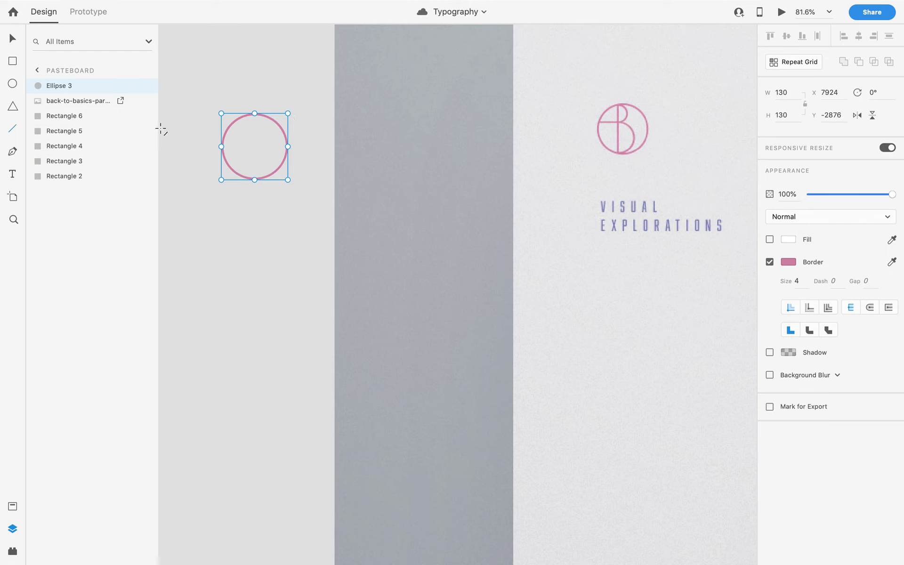
Draw a white rectangle about 180 × 77 overlapping the lower left part of the pink circle.
{"action": "left_click", "coordinate": [12, 61]}
{"action": "left_click_drag", "start_coordinate": [264, 140], "coordinate": [172, 180]}
{"action": "left_click", "coordinate": [12, 40]}
{"action": "left_click_drag", "start_coordinate": [361, 61], "coordinate": [524, 156]}
{"action": "scroll", "coordinate": [532, 178], "scroll_direction": "up", "scroll_amount": 1}
{"action": "left_click_drag", "start_coordinate": [585, 215], "coordinate": [475, 176]}
{"action": "left_click_drag", "start_coordinate": [259, 228], "coordinate": [267, 225]}
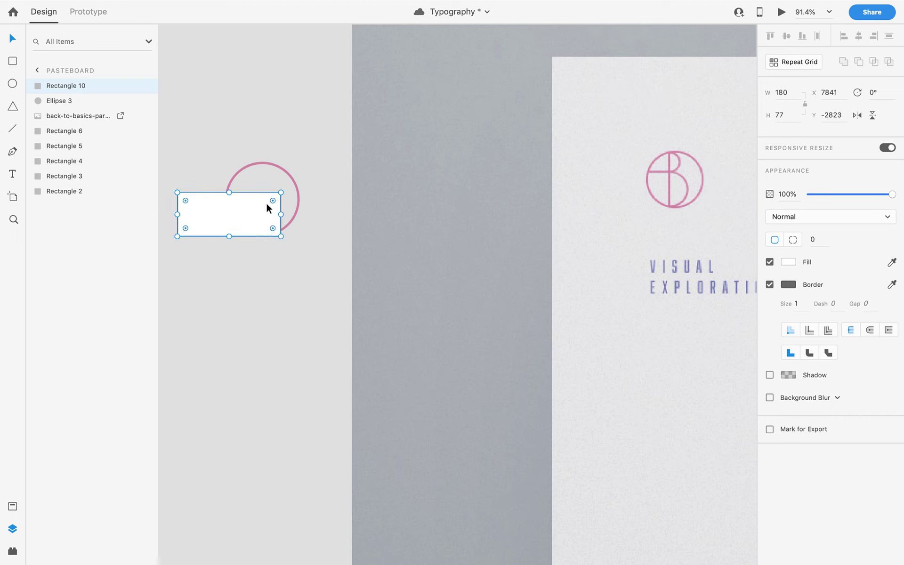
Adjust the white rectangle's height to about 87 and stack a second rectangle about 180 × 43 directly above it.
{"action": "left_click_drag", "start_coordinate": [230, 192], "coordinate": [227, 162]}
{"action": "left_click", "coordinate": [283, 269]}
{"action": "left_click", "coordinate": [236, 201]}
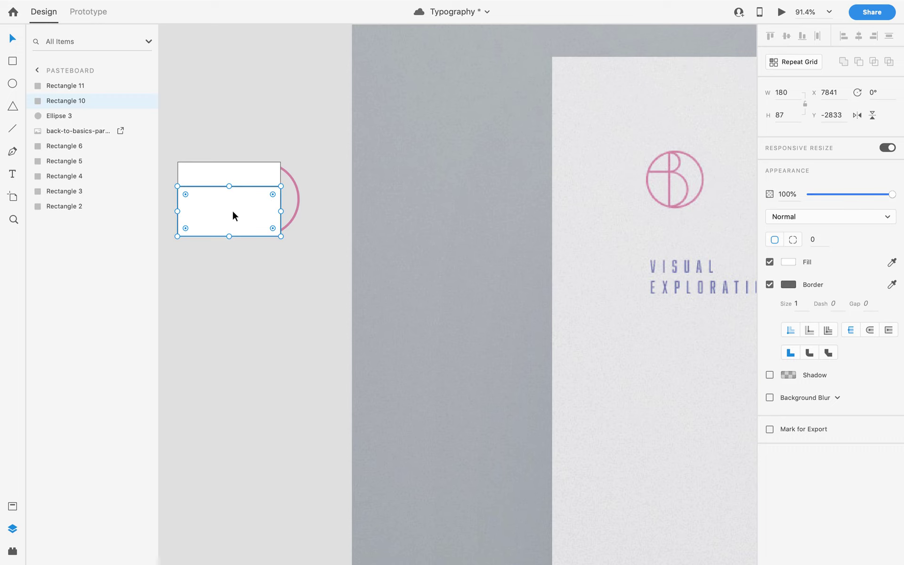
Try placing several copies of the two white rectangles around the pasteboard and over the reference image.
{"action": "left_click_drag", "start_coordinate": [233, 216], "coordinate": [399, 254], "text": "alt"}
{"action": "left_click_drag", "start_coordinate": [212, 235], "coordinate": [230, 465], "text": "alt"}
{"action": "left_click", "coordinate": [268, 213]}
{"action": "left_click_drag", "start_coordinate": [267, 211], "coordinate": [407, 147], "text": "alt"}
{"action": "left_click_drag", "start_coordinate": [242, 172], "coordinate": [260, 139], "text": "alt"}
{"action": "left_click_drag", "start_coordinate": [219, 208], "coordinate": [303, 318], "text": "alt"}
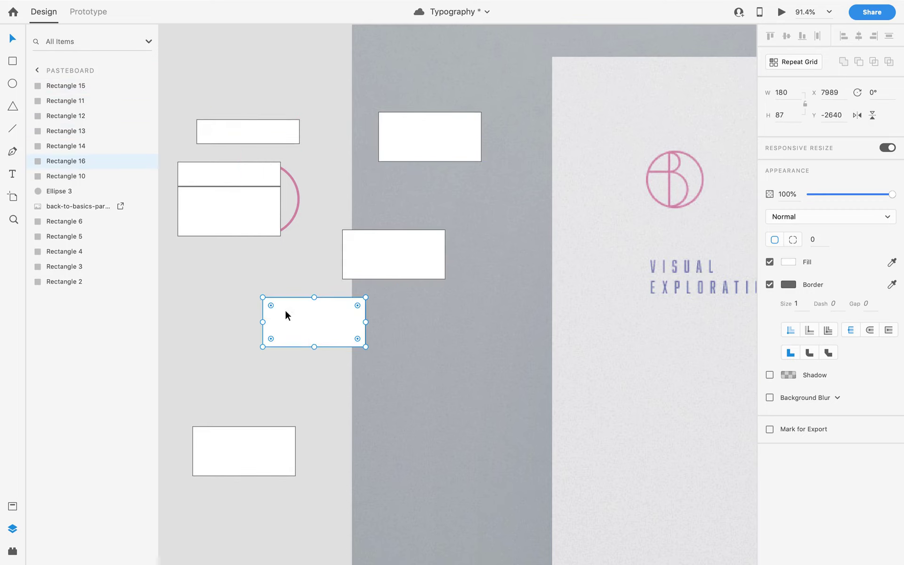
{"action": "left_click_drag", "start_coordinate": [237, 138], "coordinate": [269, 269], "text": "alt"}
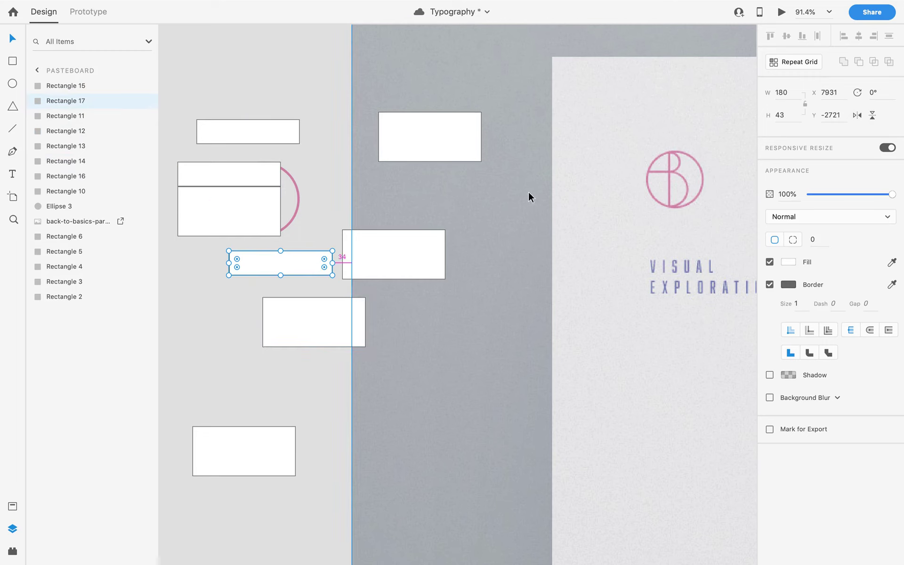
Undo all the rectangle duplications and select the larger of the two original rectangles.
{"action": "key", "text": "super+z"}
{"action": "key", "text": "super+z"}
{"action": "key", "text": "super+z"}
{"action": "key", "text": "super+z"}
{"action": "key", "text": "super+z"}
{"action": "key", "text": "super+z"}
{"action": "key", "text": "super+z"}
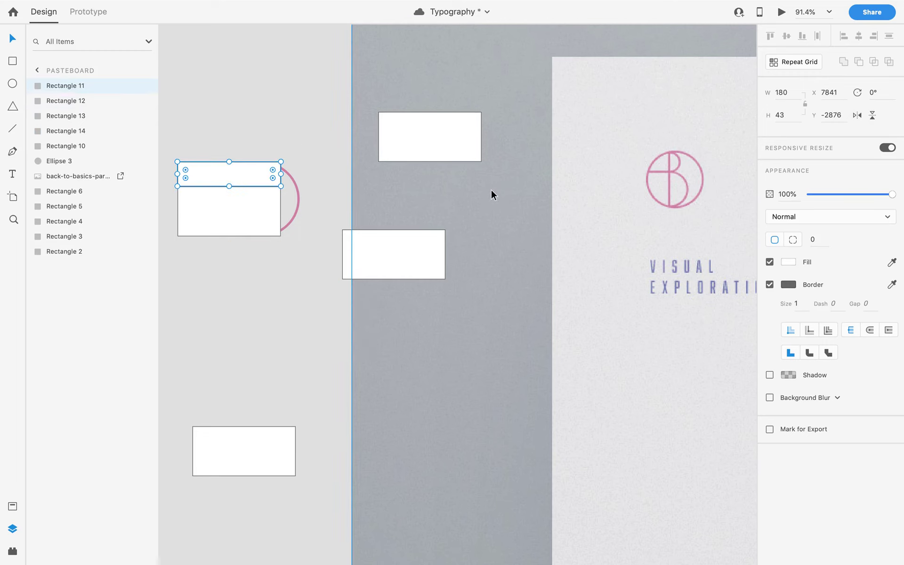
{"action": "left_click", "coordinate": [327, 267]}
{"action": "left_click", "coordinate": [232, 216]}
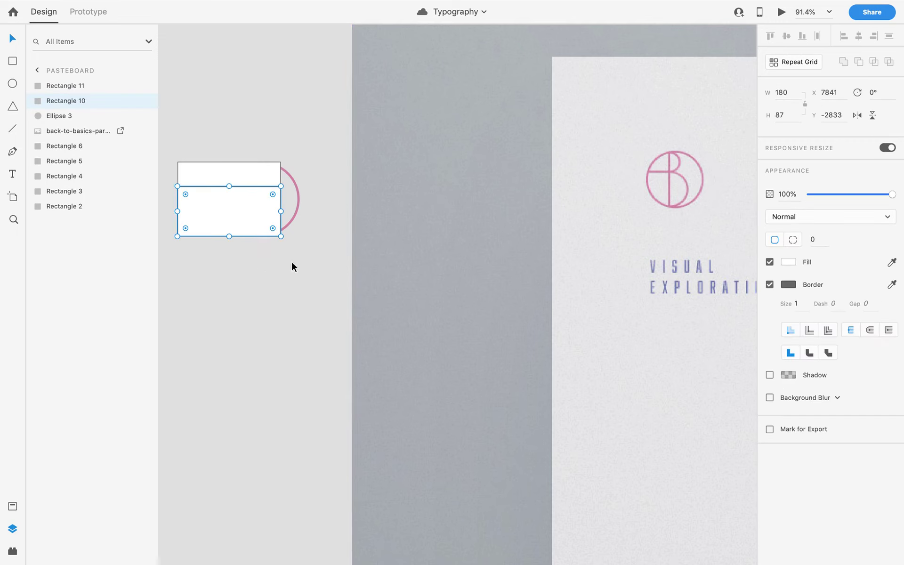
Bring the pink circle to the front of the stacking order, above both white rectangles.
{"action": "left_click", "coordinate": [265, 182], "text": "shift"}
{"action": "left_click", "coordinate": [126, 278]}
{"action": "left_click", "coordinate": [296, 210]}
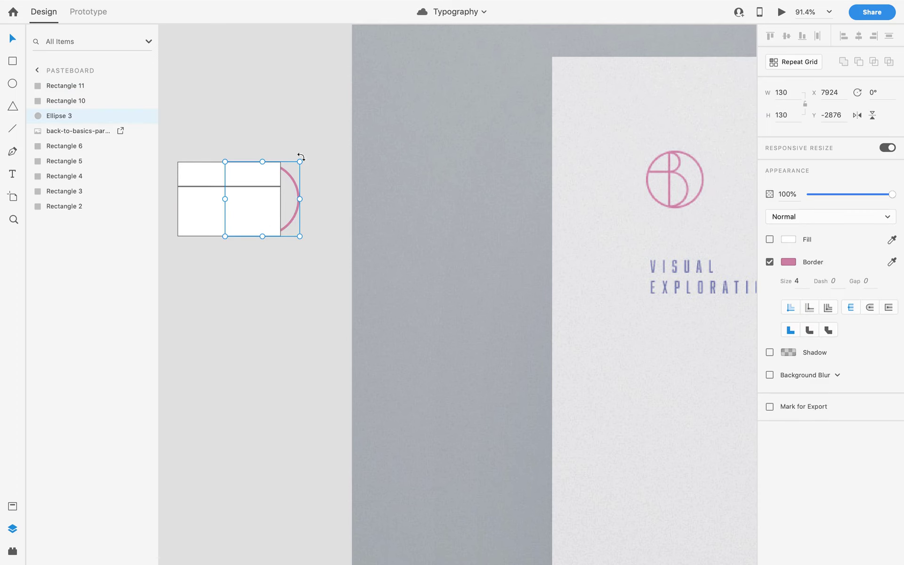
{"action": "scroll", "coordinate": [297, 212], "scroll_direction": "up", "scroll_amount": 2}
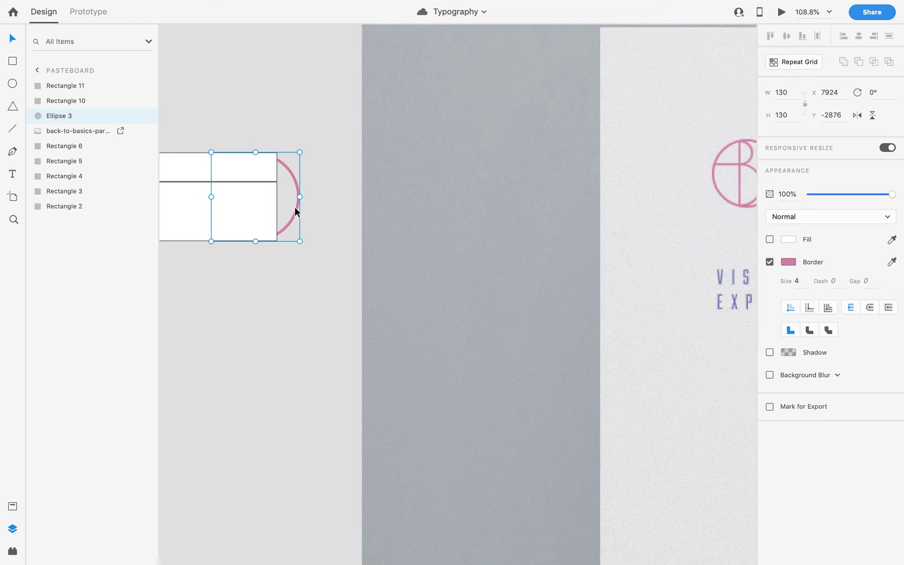
{"action": "key", "text": "super+shift+bracketright"}
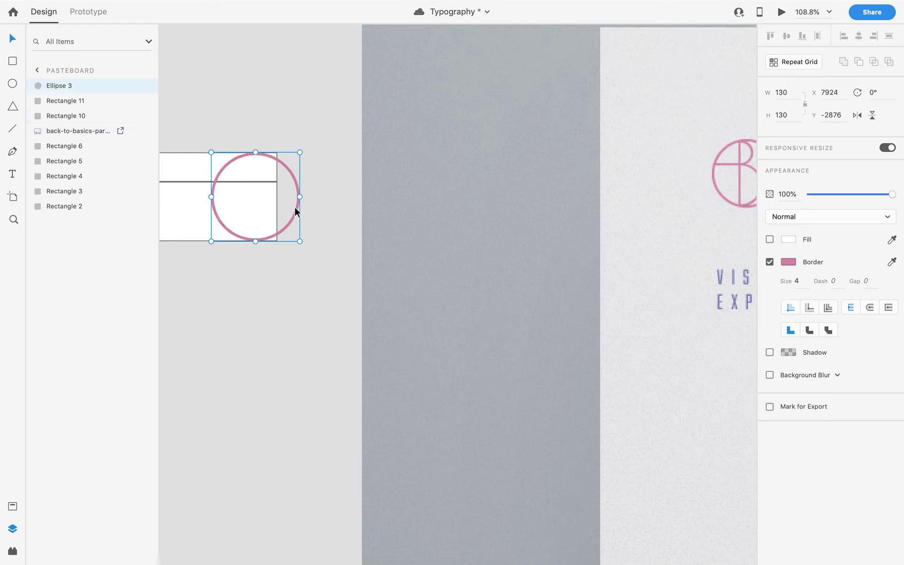
Try sending the pink circle behind everything and returning it to the front, saving the document in between.
{"action": "key", "text": "super+shift+bracketleft"}
{"action": "key", "text": "super+shift+bracketright"}
{"action": "key", "text": "super+s"}
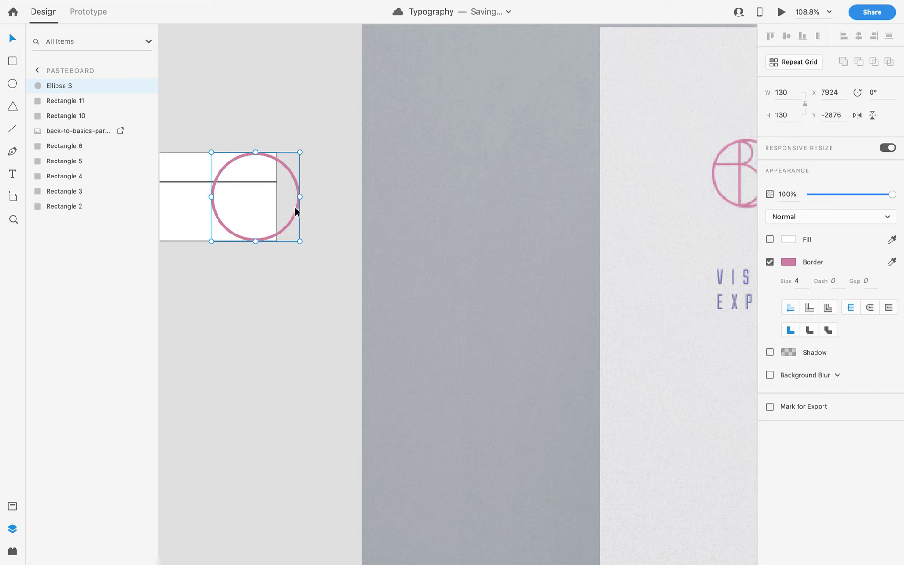
{"action": "key", "text": "super+shift+bracketleft"}
{"action": "key", "text": "super+shift+bracketright"}
{"action": "key", "text": "super+shift+bracketleft"}
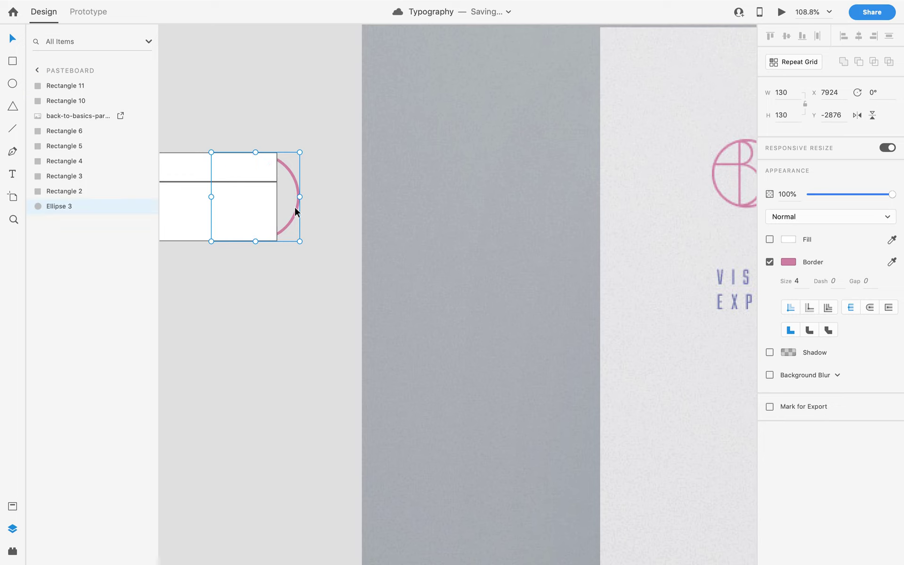
{"action": "key", "text": "super+shift+bracketright"}
{"action": "left_click", "coordinate": [418, 211]}
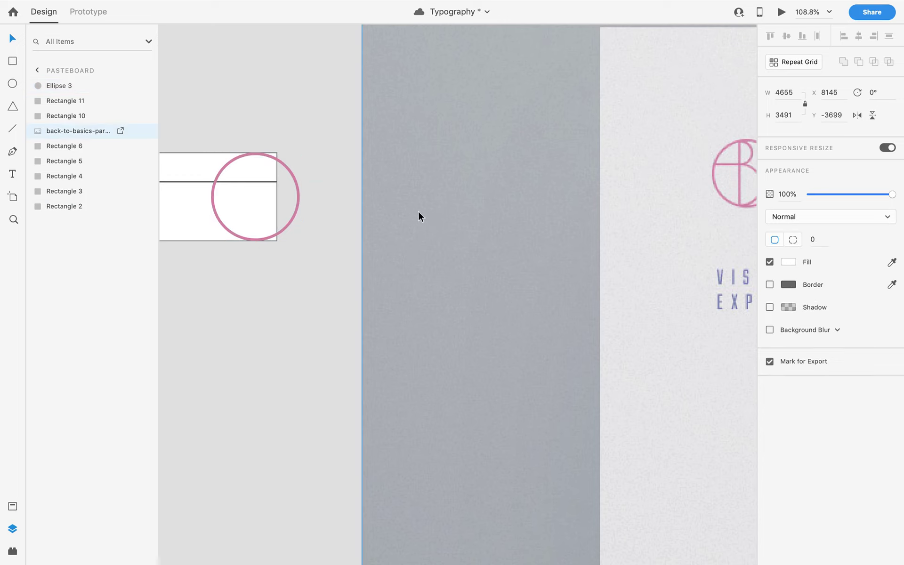
{"action": "left_click", "coordinate": [289, 268]}
{"action": "scroll", "coordinate": [289, 268], "scroll_direction": "down", "scroll_amount": 3}
{"action": "scroll", "coordinate": [282, 272], "scroll_direction": "left", "scroll_amount": 2}
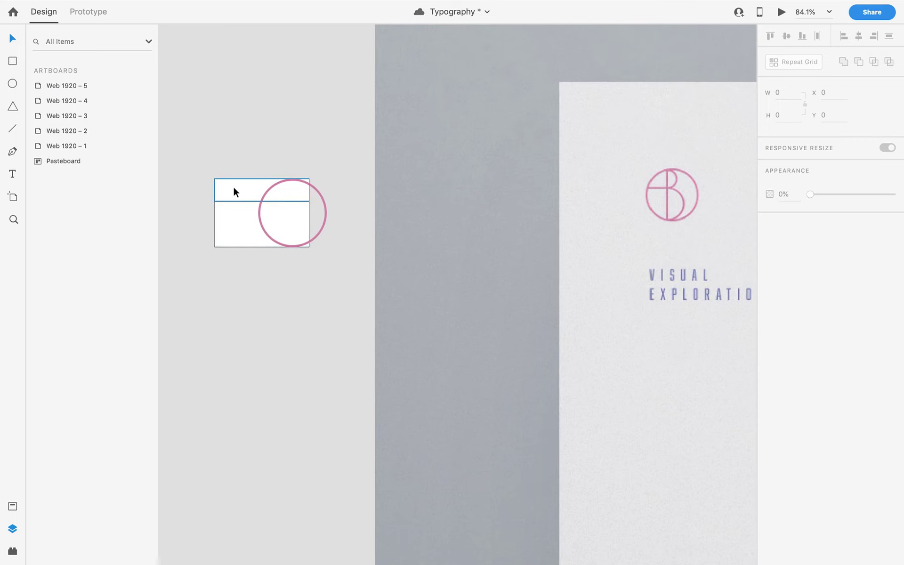
{"action": "scroll", "coordinate": [229, 158], "scroll_direction": "up", "scroll_amount": 2}
{"action": "left_click_drag", "start_coordinate": [225, 154], "coordinate": [248, 272]}
{"action": "left_click", "coordinate": [333, 306]}
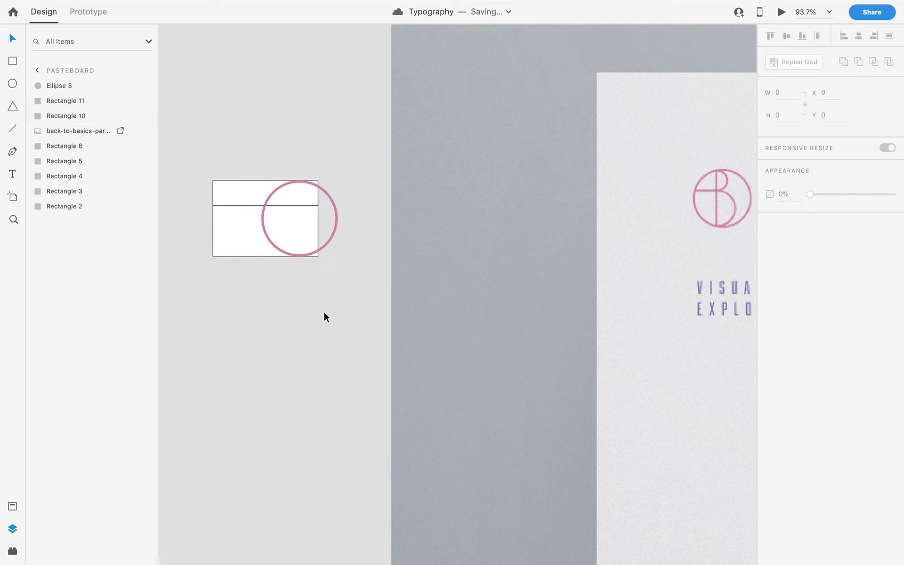
{"action": "scroll", "coordinate": [269, 272], "scroll_direction": "up", "scroll_amount": 1}
{"action": "left_click", "coordinate": [267, 249]}
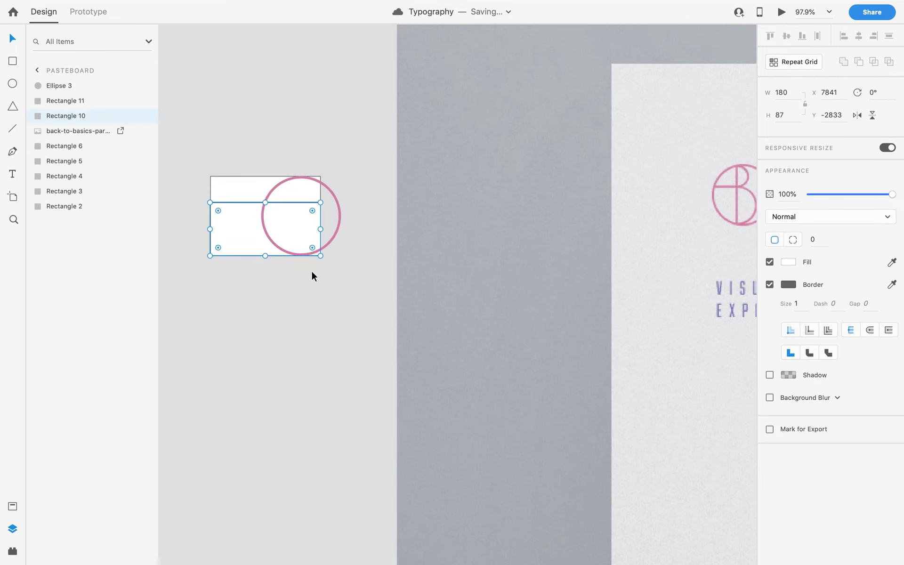
{"action": "left_click", "coordinate": [246, 183], "text": "shift"}
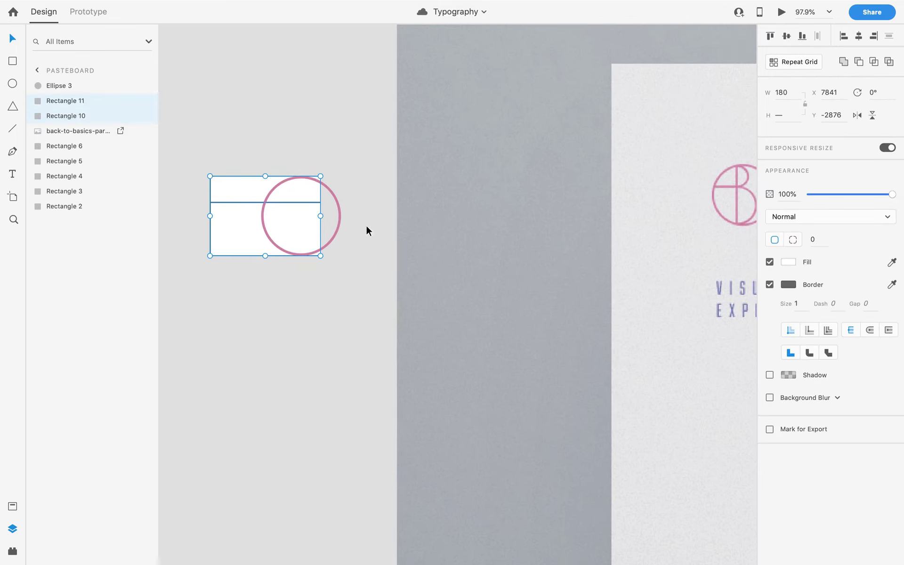
{"action": "left_click", "coordinate": [343, 221]}
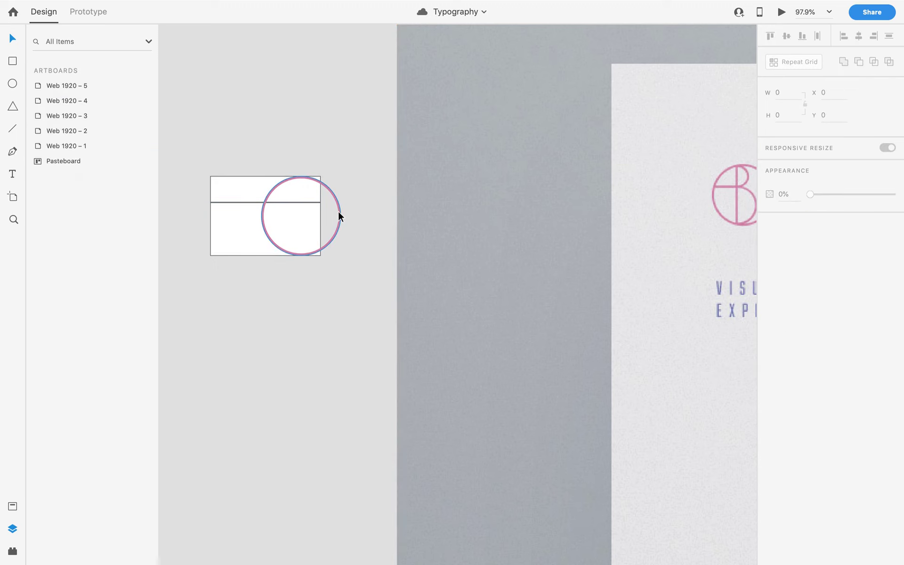
Copy the pink circle and paste its appearance onto both white rectangles.
{"action": "left_click", "coordinate": [338, 210]}
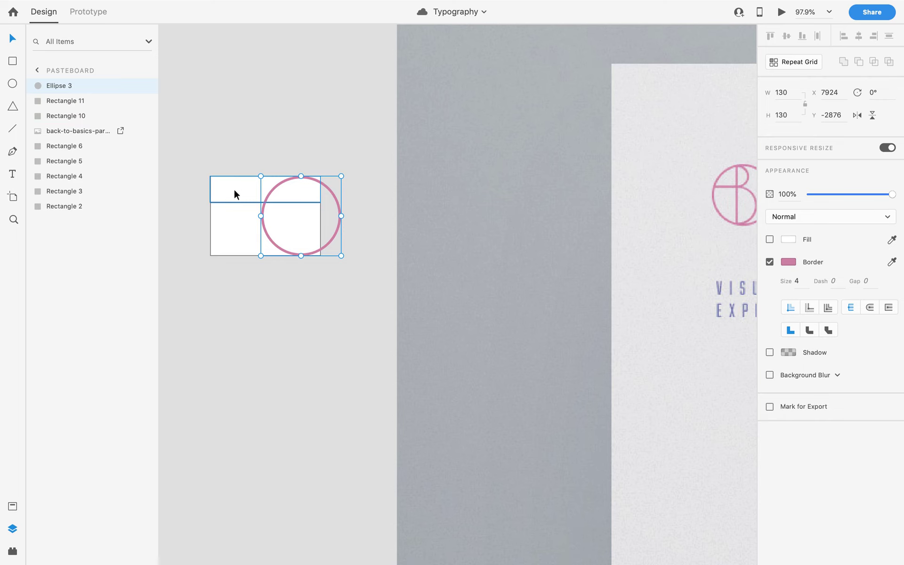
{"action": "right_click", "coordinate": [331, 243]}
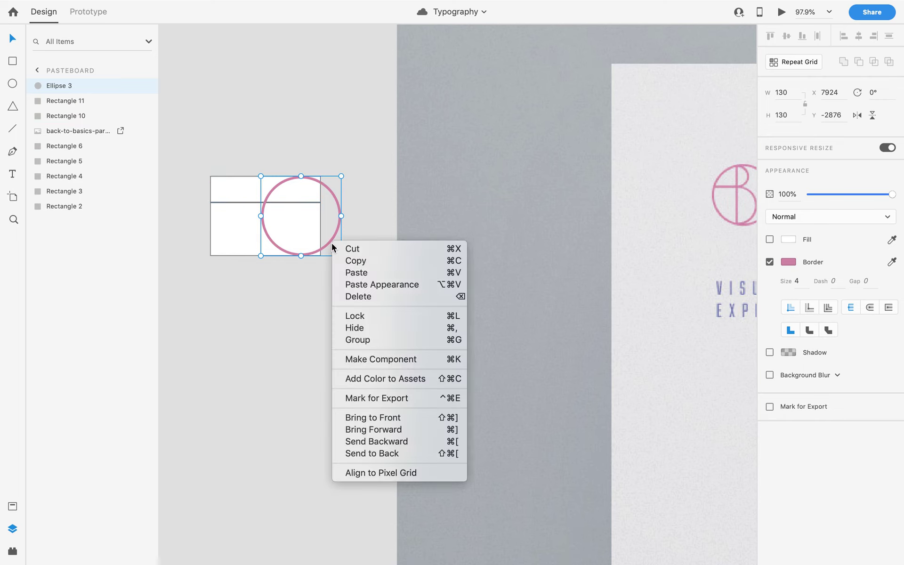
{"action": "left_click", "coordinate": [349, 261]}
{"action": "left_click", "coordinate": [246, 280]}
{"action": "left_click_drag", "start_coordinate": [246, 140], "coordinate": [207, 290]}
{"action": "right_click", "coordinate": [229, 212]}
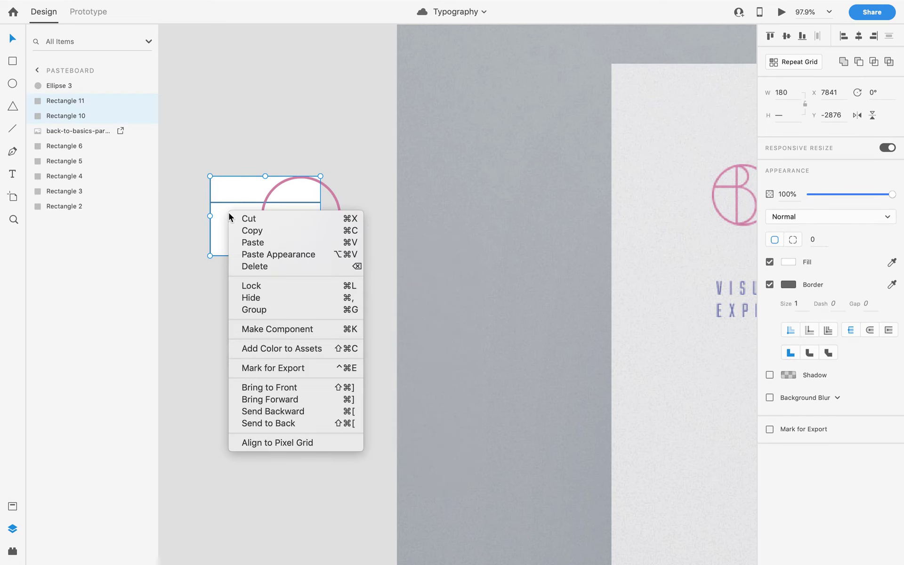
{"action": "left_click", "coordinate": [251, 255]}
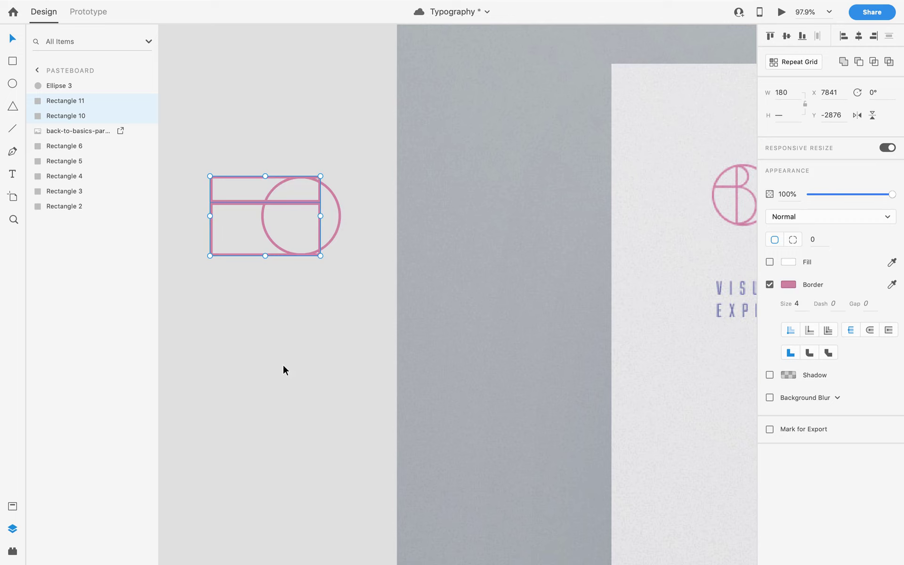
{"action": "left_click", "coordinate": [298, 362]}
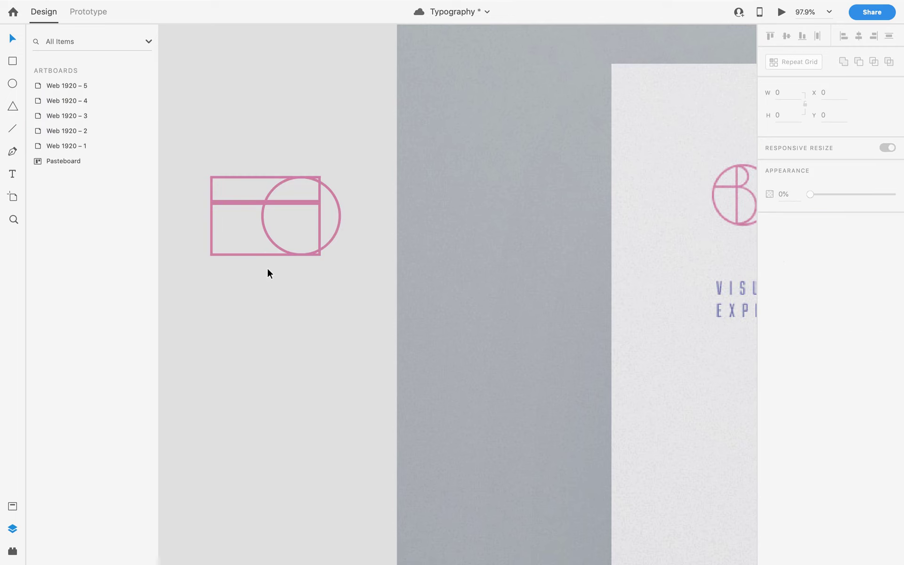
Nudge the lower rectangle up to Y -2837 and extend its height to 91 so it ends at the circle's bottom edge.
{"action": "scroll", "coordinate": [267, 264], "scroll_direction": "up", "scroll_amount": 2}
{"action": "left_click", "coordinate": [274, 252]}
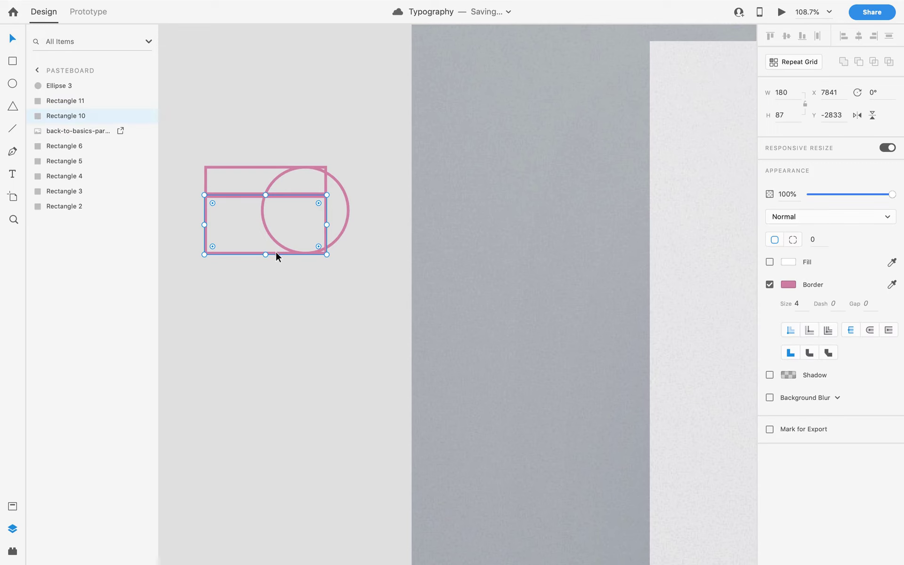
{"action": "key", "text": "Up"}
{"action": "key", "text": "Up"}
{"action": "key", "text": "Up"}
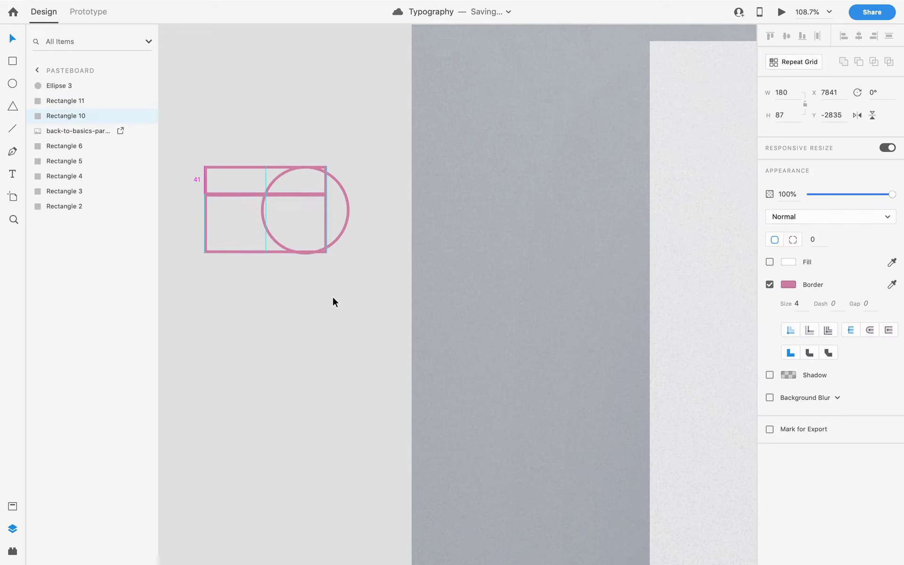
{"action": "key", "text": "Up"}
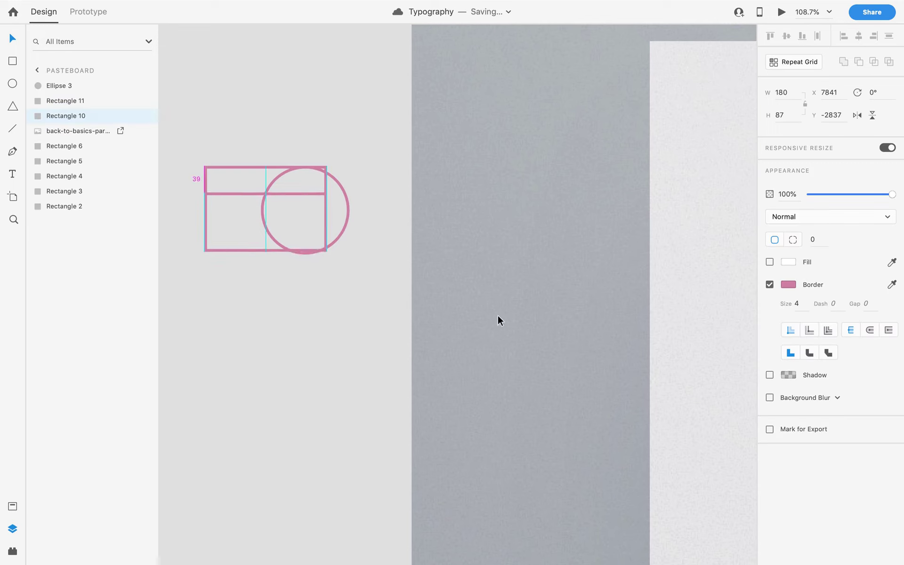
{"action": "left_click_drag", "start_coordinate": [265, 253], "coordinate": [268, 257]}
{"action": "left_click", "coordinate": [337, 279]}
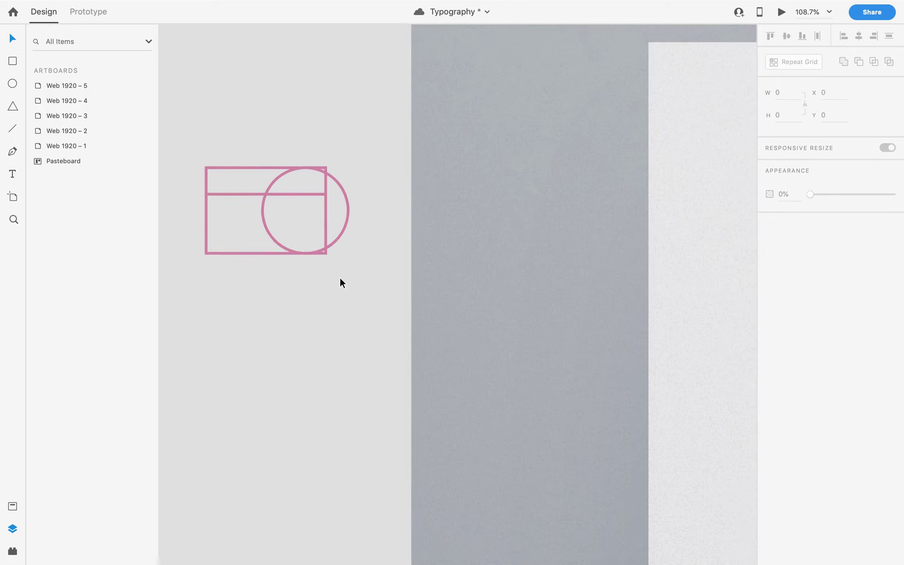
Shift the upper rectangle left to X 7825, keeping it at the same height.
{"action": "scroll", "coordinate": [339, 277], "scroll_direction": "down", "scroll_amount": 2}
{"action": "mouse_move", "coordinate": [254, 185]}
{"action": "left_mouse_down"}
{"action": "mouse_move", "coordinate": [238, 186]}
{"action": "mouse_move", "coordinate": [245, 187]}
{"action": "left_mouse_up"}
{"action": "left_click", "coordinate": [341, 284]}
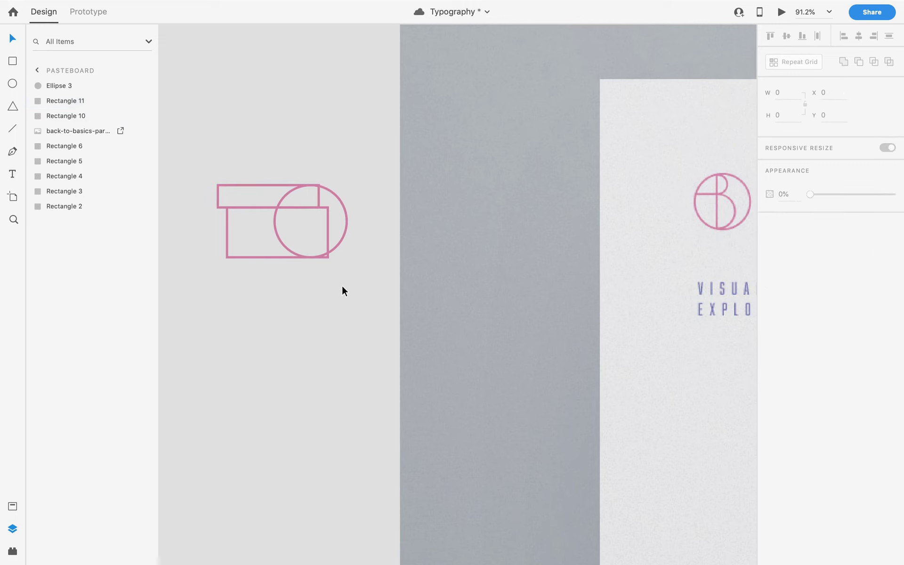
Try rounding all corners of both rectangles into pill shapes, using a radius of 22 on the upper one, and save.
{"action": "scroll", "coordinate": [340, 281], "scroll_direction": "up", "scroll_amount": 1}
{"action": "scroll", "coordinate": [357, 230], "scroll_direction": "down", "scroll_amount": 3}
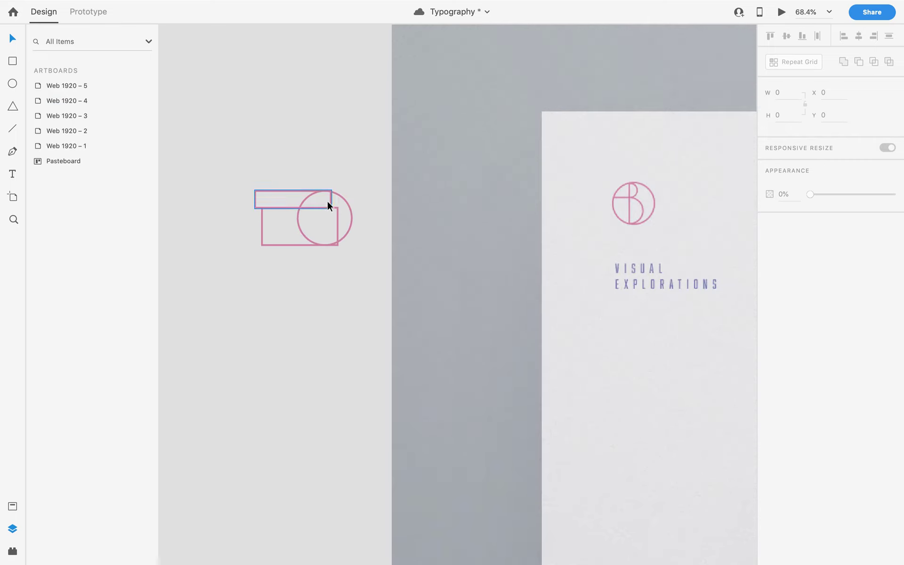
{"action": "scroll", "coordinate": [385, 238], "scroll_direction": "up", "scroll_amount": 5}
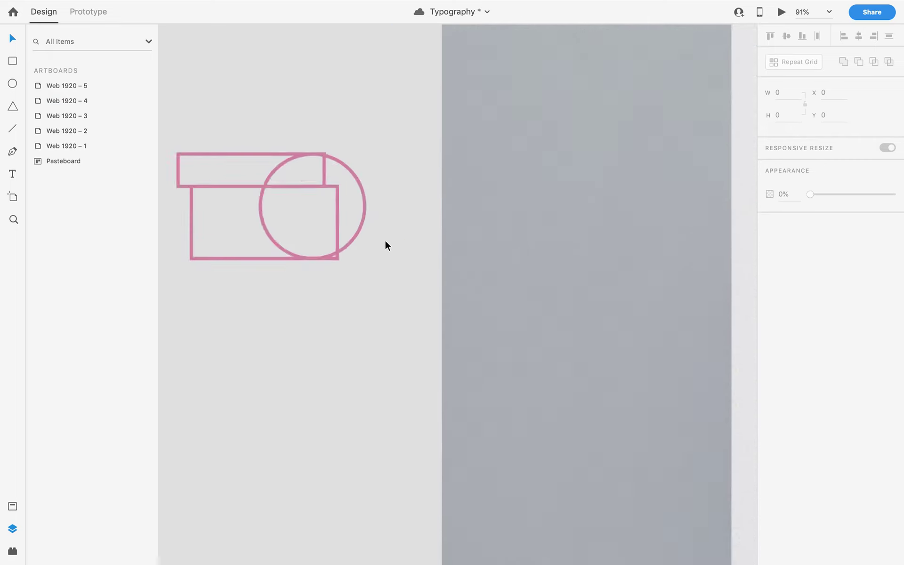
{"action": "scroll", "coordinate": [345, 196], "scroll_direction": "down", "scroll_amount": 2}
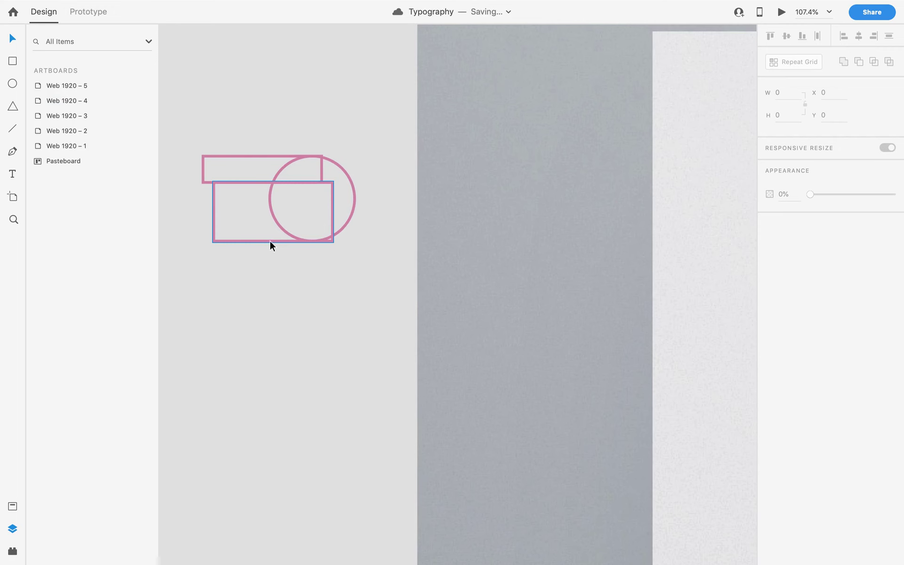
{"action": "left_click", "coordinate": [273, 240]}
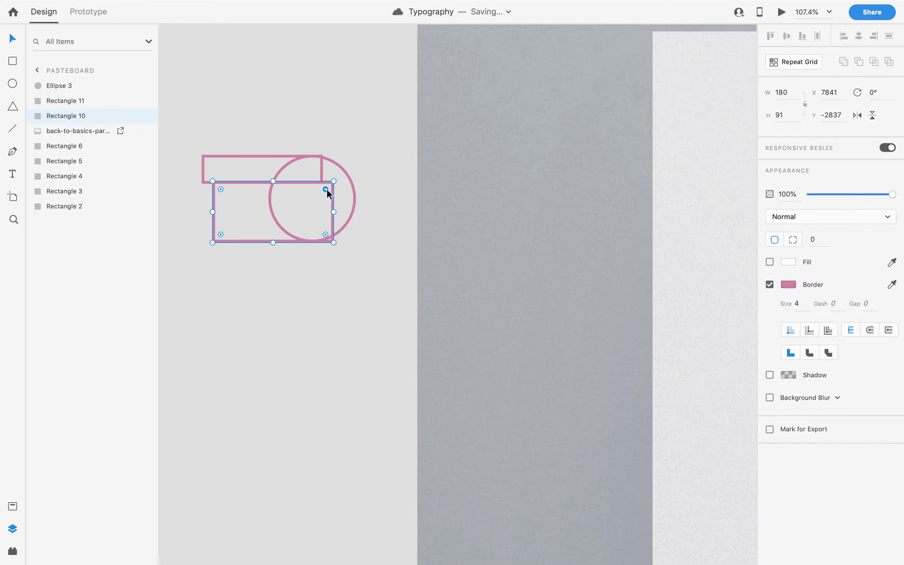
{"action": "left_click_drag", "start_coordinate": [326, 192], "coordinate": [284, 212]}
{"action": "left_click", "coordinate": [284, 271]}
{"action": "left_click", "coordinate": [271, 157]}
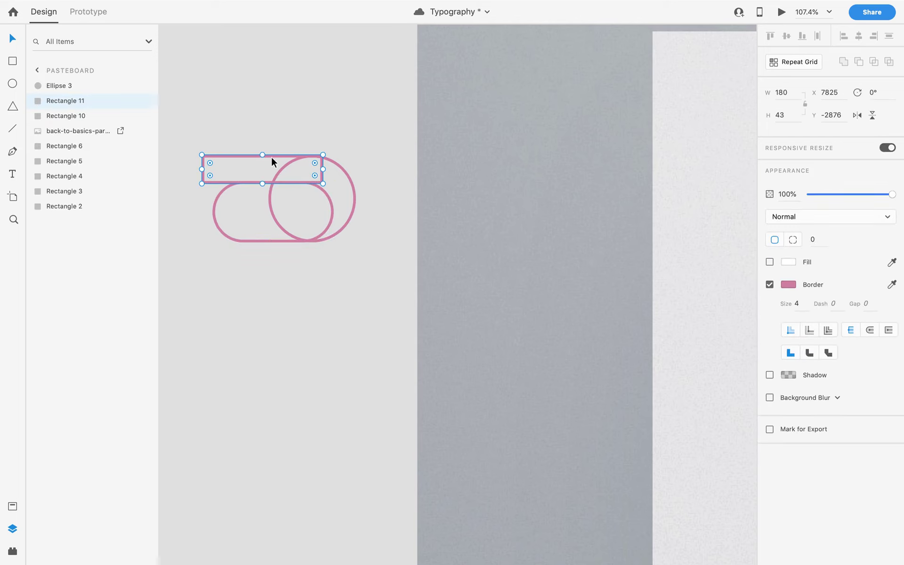
{"action": "left_click_drag", "start_coordinate": [311, 161], "coordinate": [292, 173]}
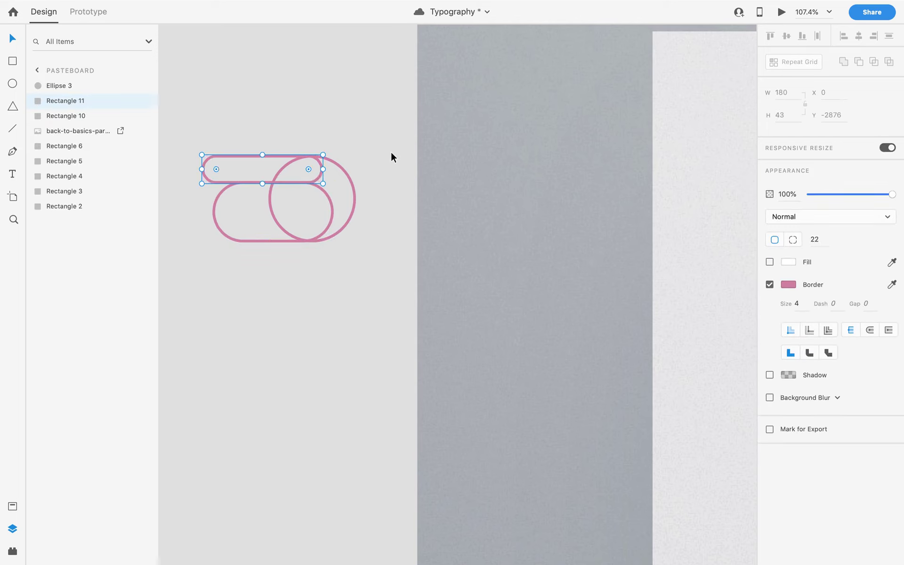
{"action": "left_click", "coordinate": [322, 258]}
{"action": "scroll", "coordinate": [305, 270], "scroll_direction": "down", "scroll_amount": 3}
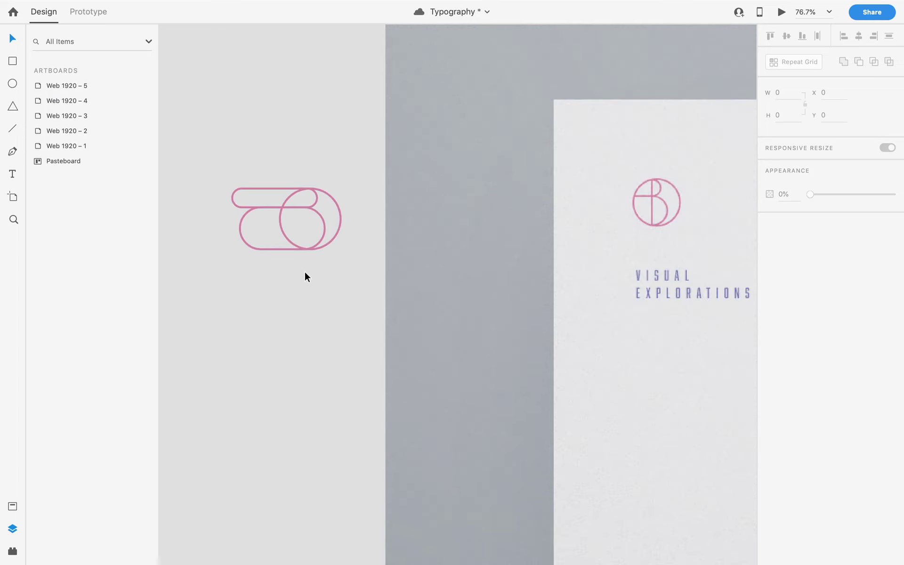
{"action": "key", "text": "ctrl+s"}
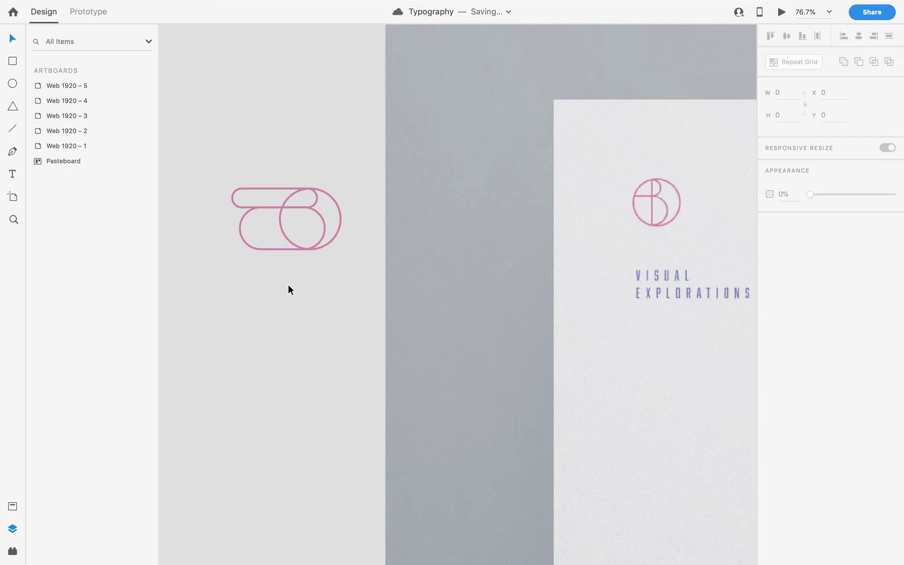
Undo the corner rounding on both pink rectangles.
{"action": "scroll", "coordinate": [288, 286], "scroll_direction": "up", "scroll_amount": 1}
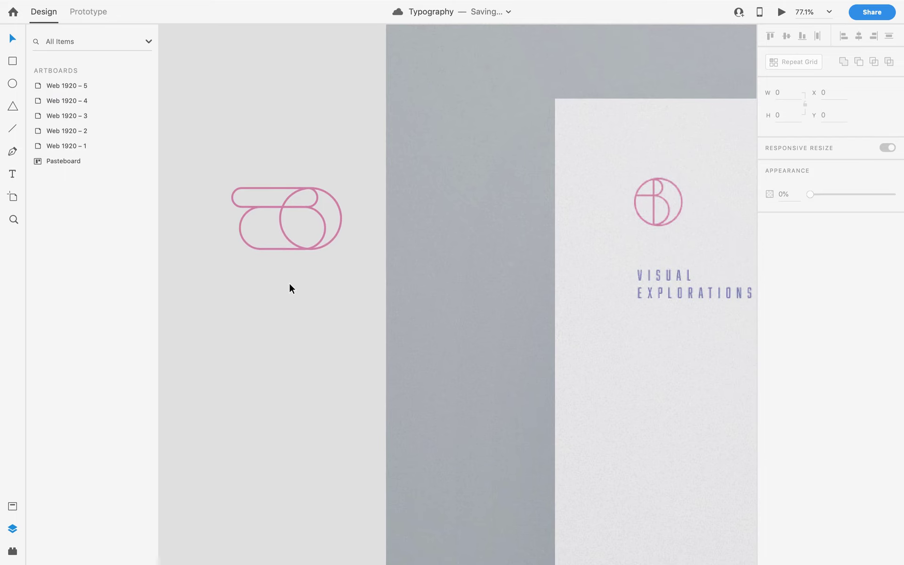
{"action": "left_click", "coordinate": [12, 129]}
{"action": "left_click", "coordinate": [306, 201]}
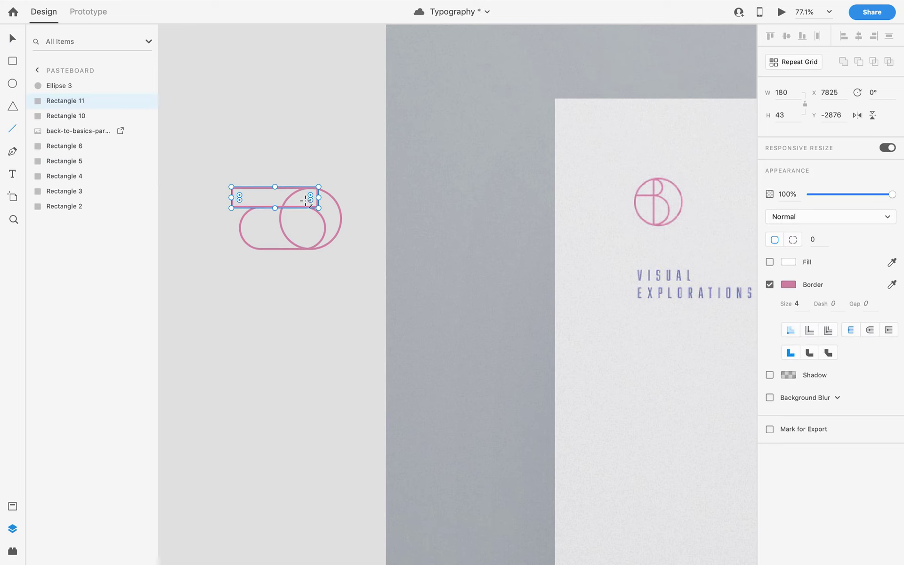
{"action": "left_click", "coordinate": [324, 221]}
{"action": "scroll", "coordinate": [313, 271], "scroll_direction": "up", "scroll_amount": 4}
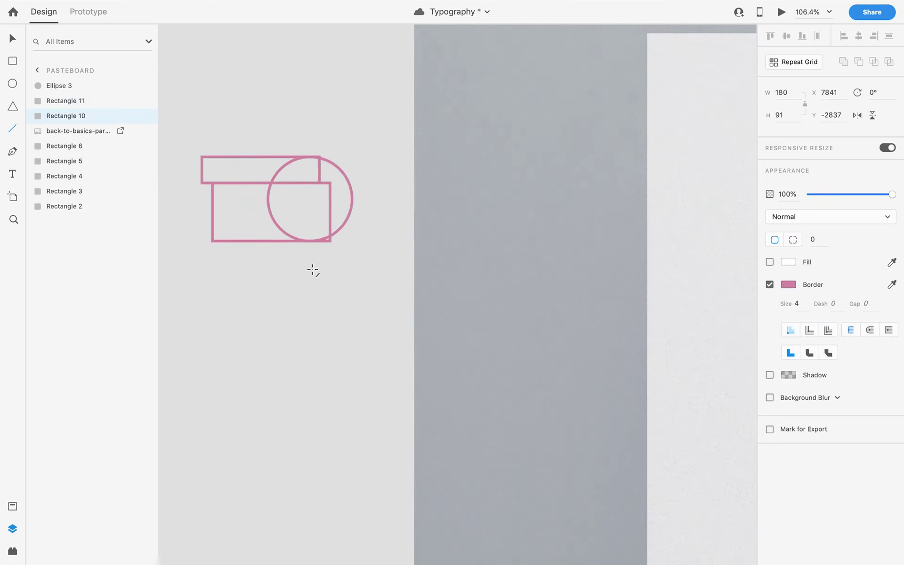
{"action": "scroll", "coordinate": [312, 271], "scroll_direction": "down", "scroll_amount": 3}
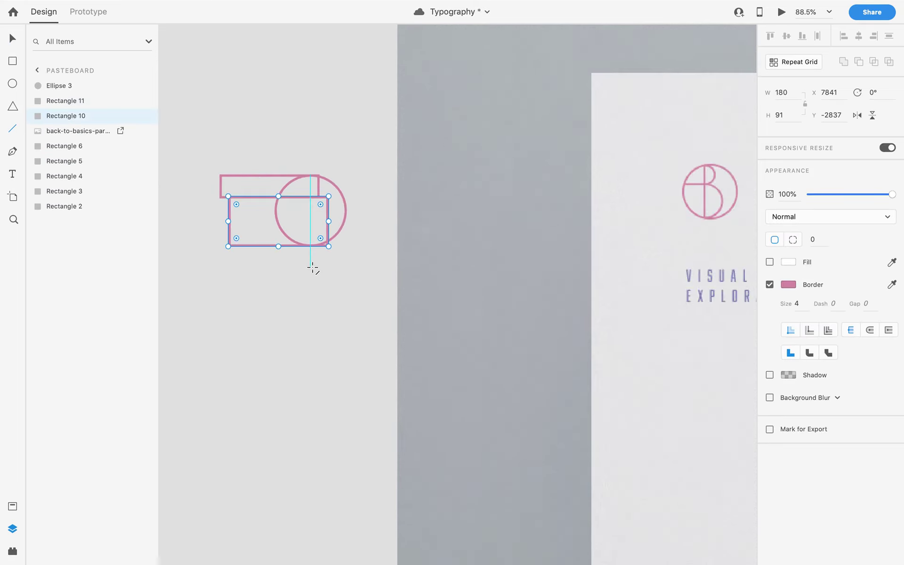
{"action": "left_click", "coordinate": [278, 259]}
{"action": "left_click", "coordinate": [248, 243]}
Draw an ellipse about 338 × 410 over the reference image's gray area and a smaller one above the pink rectangles, and select the larger.
{"action": "left_click", "coordinate": [345, 204]}
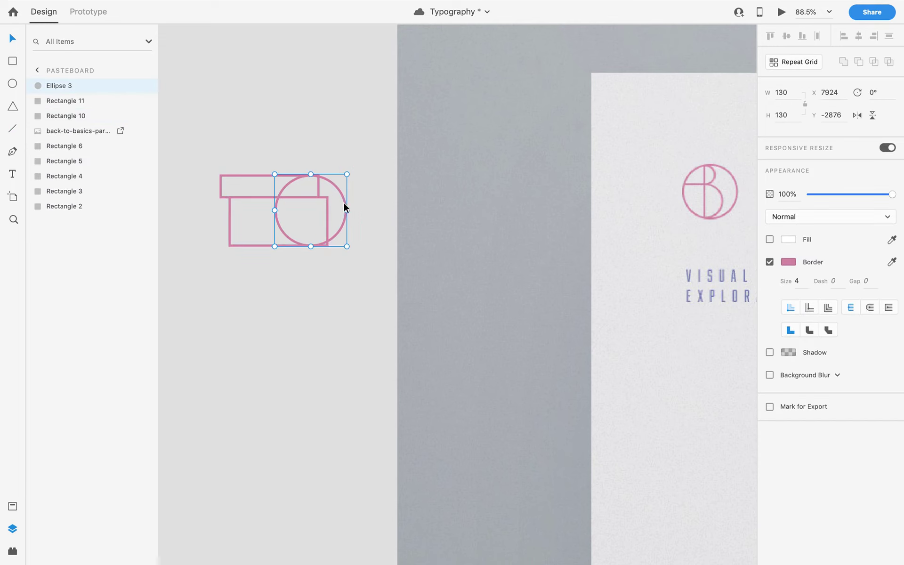
{"action": "left_click", "coordinate": [314, 97]}
{"action": "left_click", "coordinate": [12, 84]}
{"action": "mouse_move", "coordinate": [586, 97]}
{"action": "left_mouse_down"}
{"action": "mouse_move", "coordinate": [460, 347]}
{"action": "mouse_move", "coordinate": [436, 194]}
{"action": "mouse_move", "coordinate": [397, 324]}
{"action": "left_mouse_up"}
{"action": "left_click_drag", "start_coordinate": [275, 66], "coordinate": [286, 78]}
{"action": "left_click_drag", "start_coordinate": [231, 105], "coordinate": [216, 116]}
{"action": "key", "text": "v"}
{"action": "left_click", "coordinate": [515, 198]}
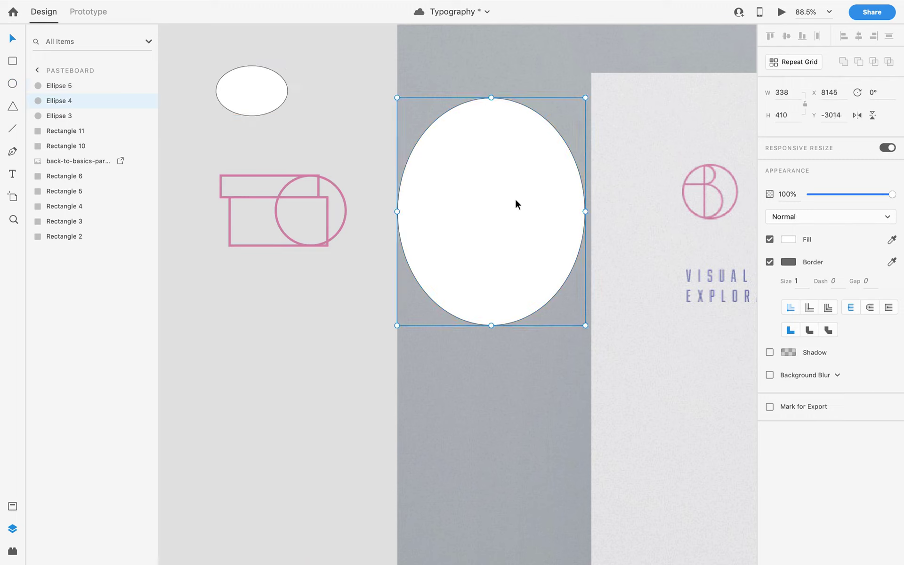
Try copying the pink circle's appearance onto the large white ellipse and reducing the ellipse's height to 261.
{"action": "left_click", "coordinate": [338, 194]}
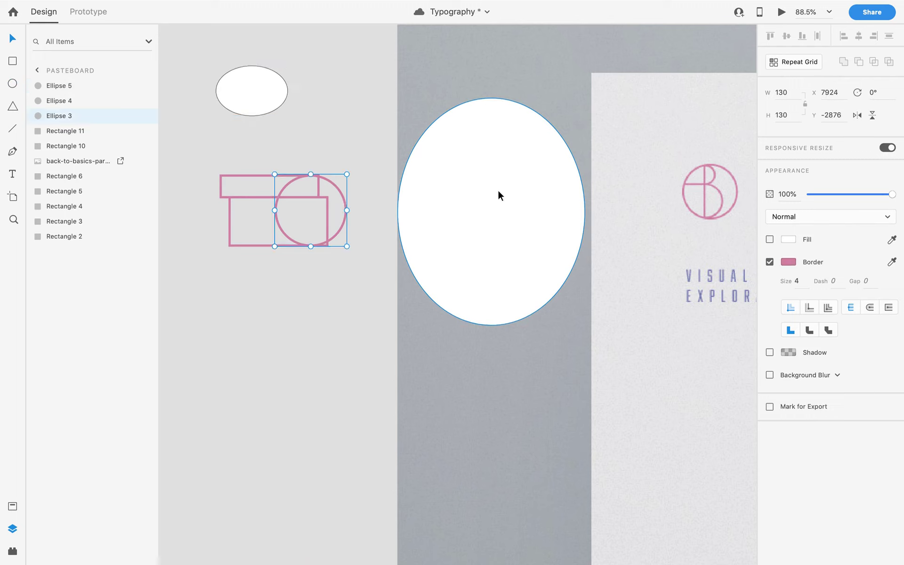
{"action": "right_click", "coordinate": [335, 188]}
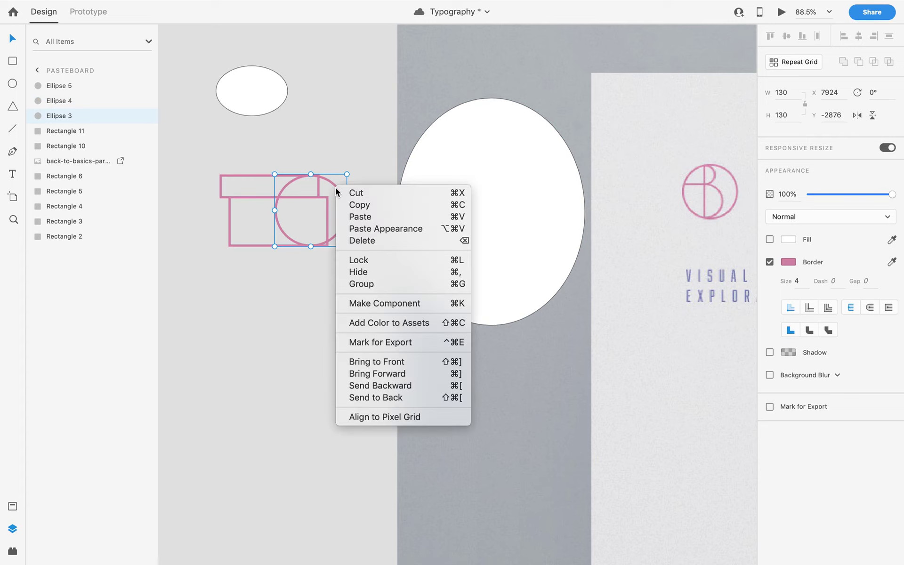
{"action": "left_click", "coordinate": [349, 205]}
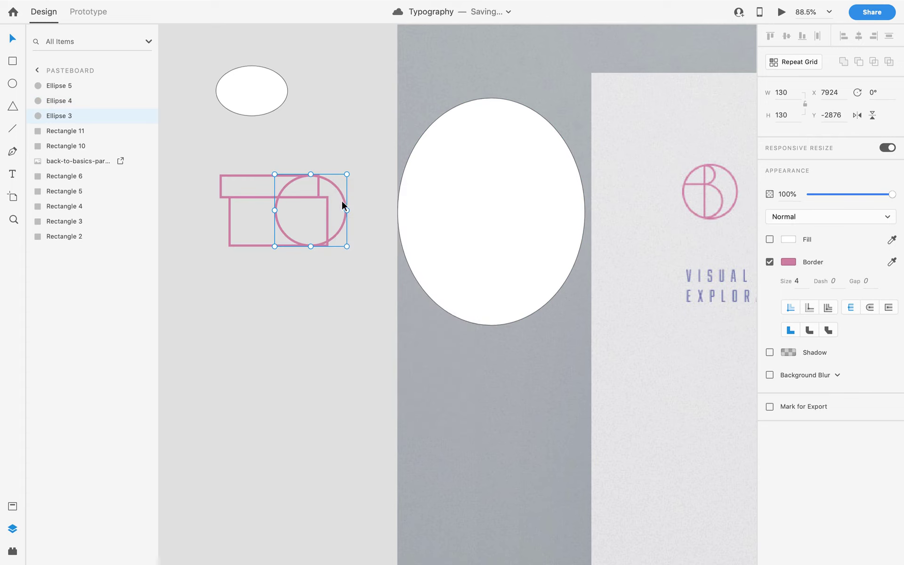
{"action": "left_click", "coordinate": [557, 221]}
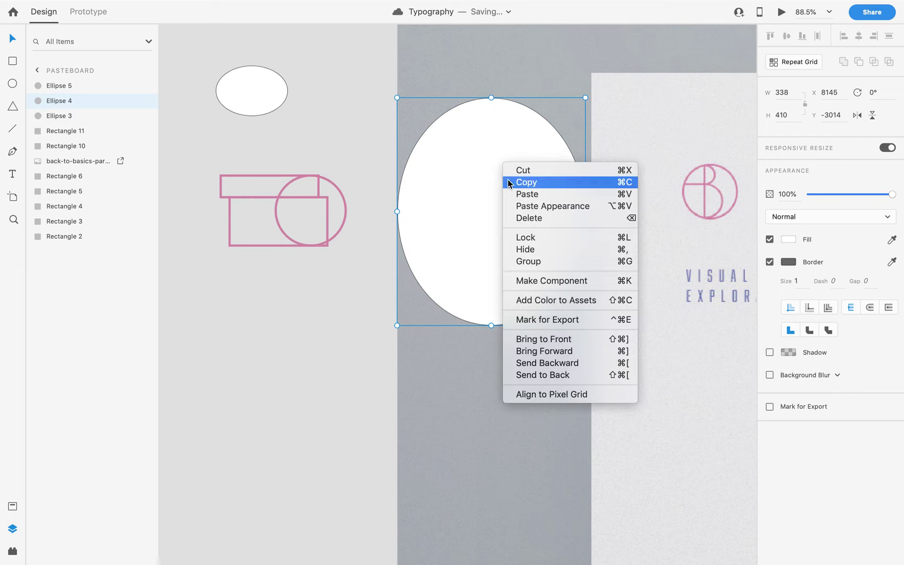
{"action": "left_click", "coordinate": [534, 207]}
{"action": "left_click_drag", "start_coordinate": [492, 98], "coordinate": [491, 180]}
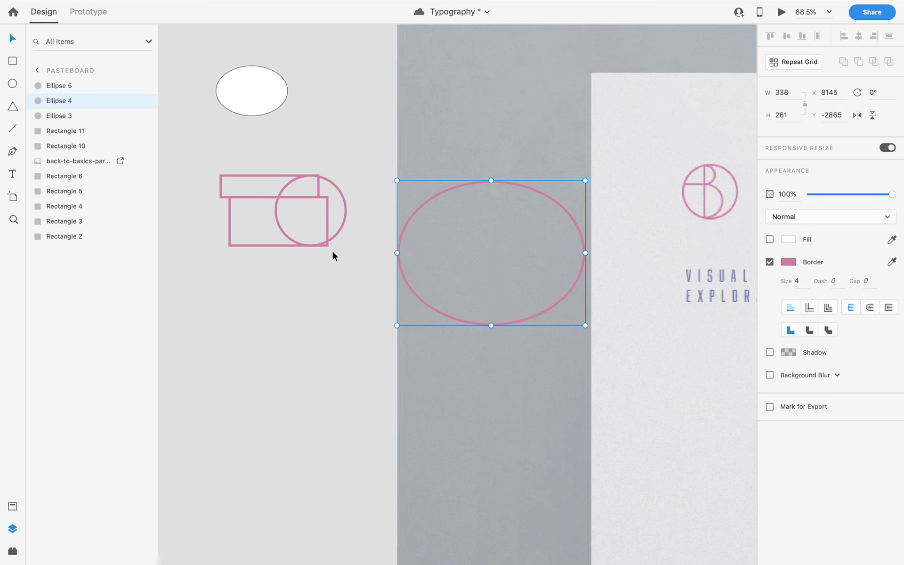
Delete the large ellipse over the gray area, select the lower pink rectangle, and save the document.
{"action": "key", "text": "Delete"}
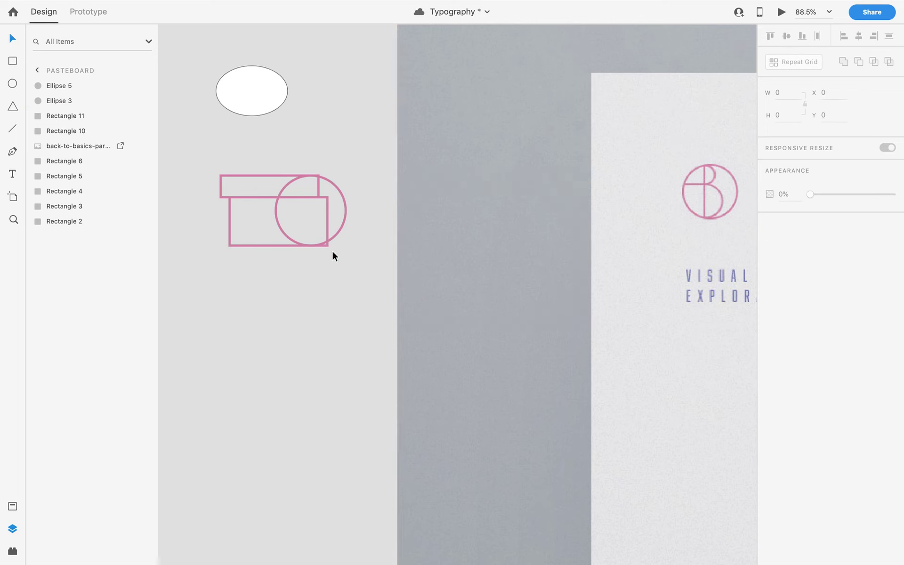
{"action": "left_click", "coordinate": [277, 247]}
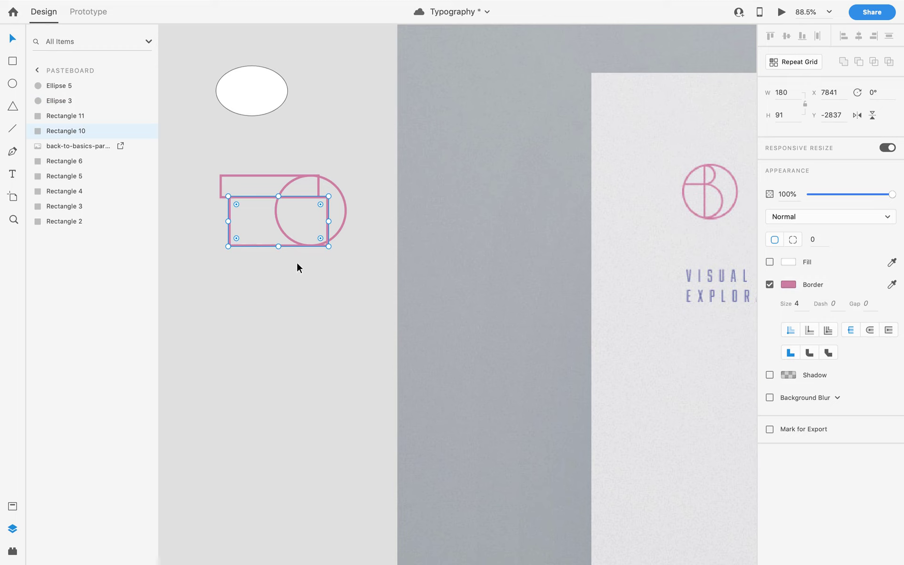
{"action": "key", "text": "super+s"}
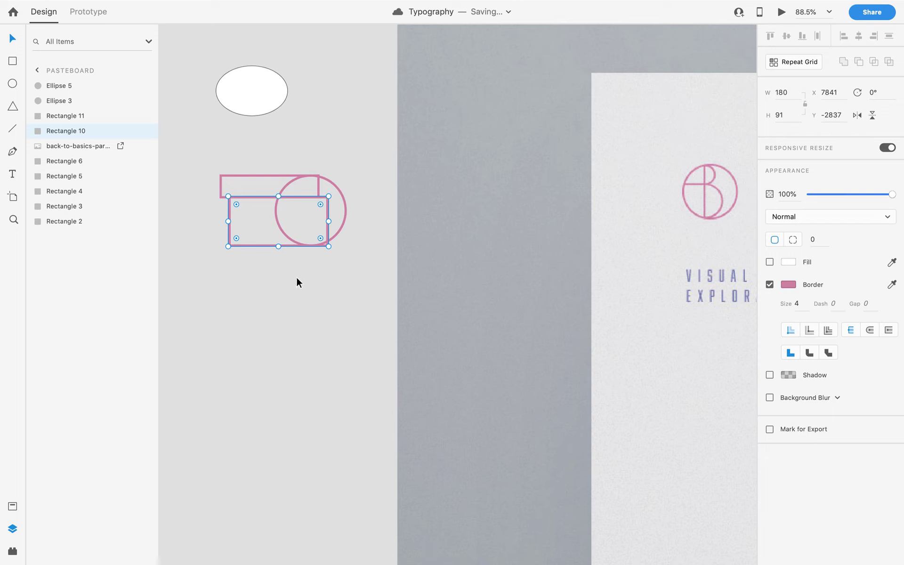
Round all corners of the upper pink rectangle to a radius of 22 and save the document.
{"action": "scroll", "coordinate": [298, 275], "scroll_direction": "up", "scroll_amount": 3}
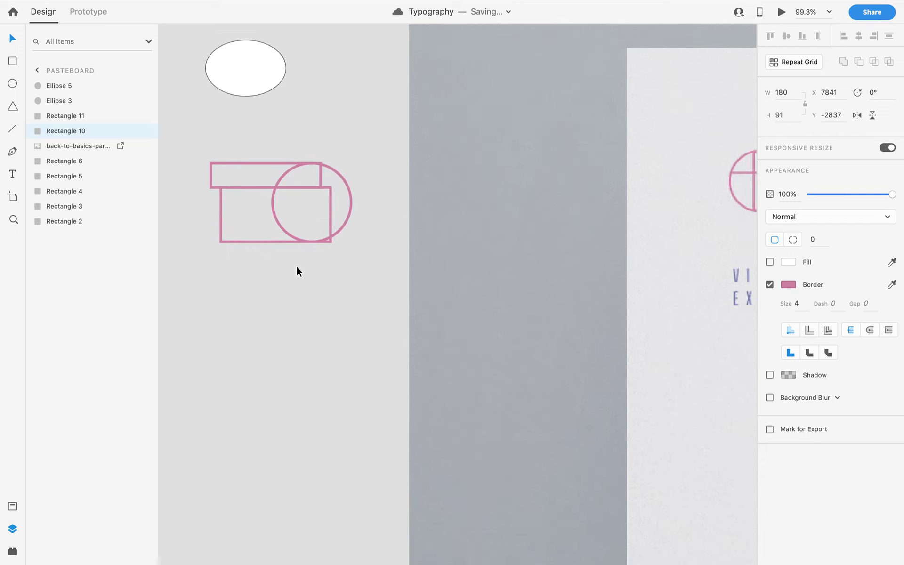
{"action": "left_click", "coordinate": [281, 330]}
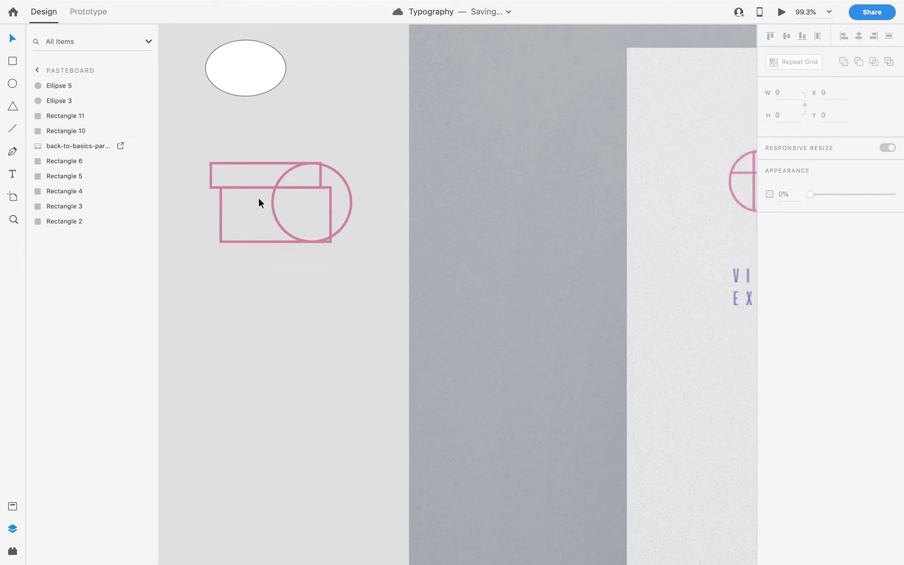
{"action": "left_click", "coordinate": [259, 186]}
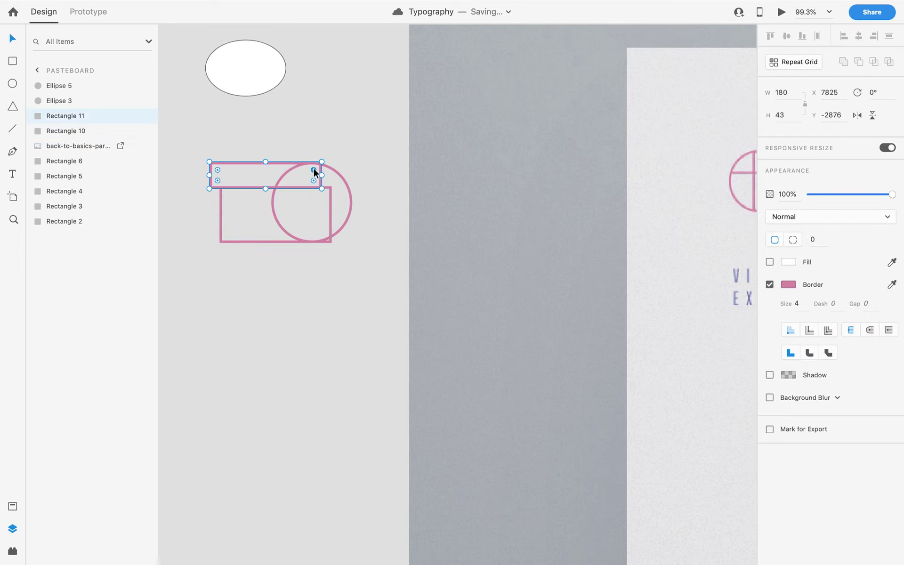
{"action": "scroll", "coordinate": [311, 167], "scroll_direction": "up", "scroll_amount": 5}
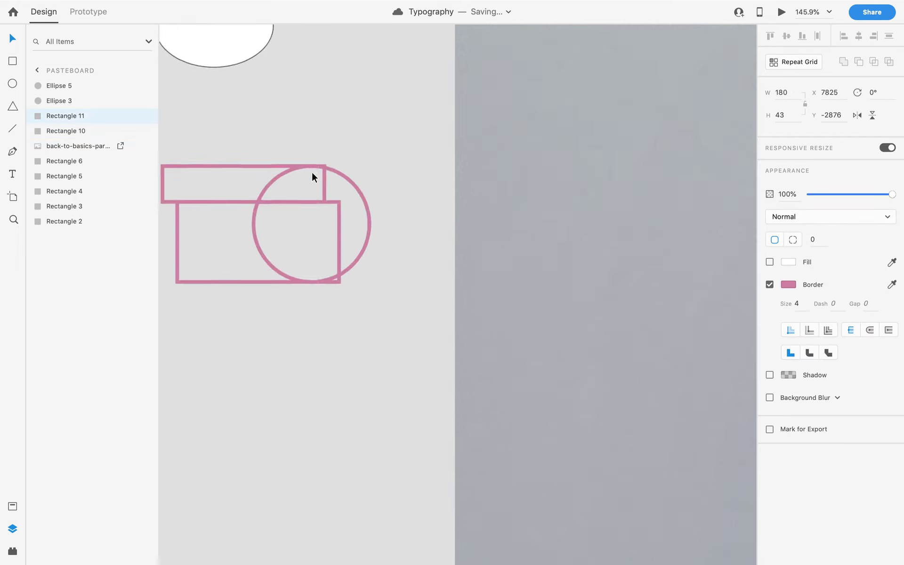
{"action": "left_click_drag", "start_coordinate": [329, 165], "coordinate": [291, 202]}
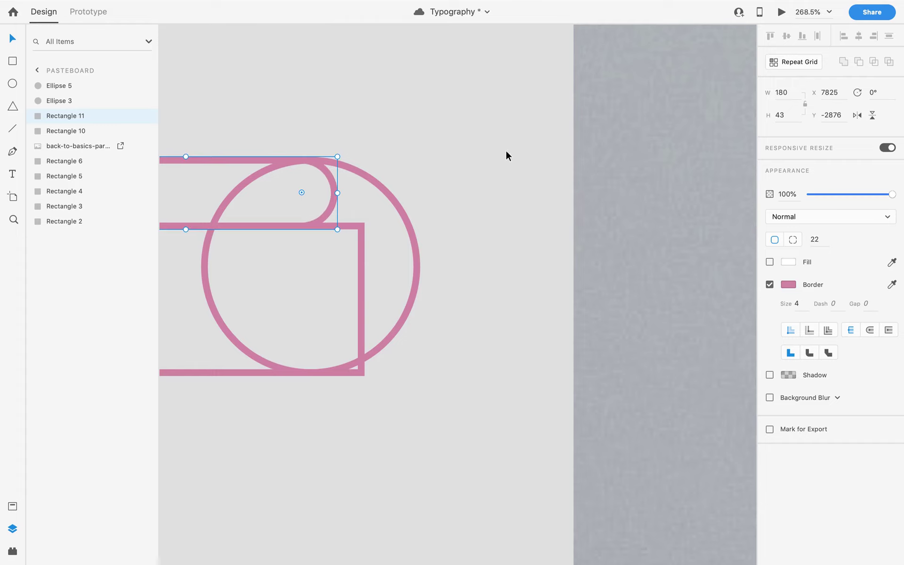
{"action": "scroll", "coordinate": [470, 163], "scroll_direction": "down", "scroll_amount": 3}
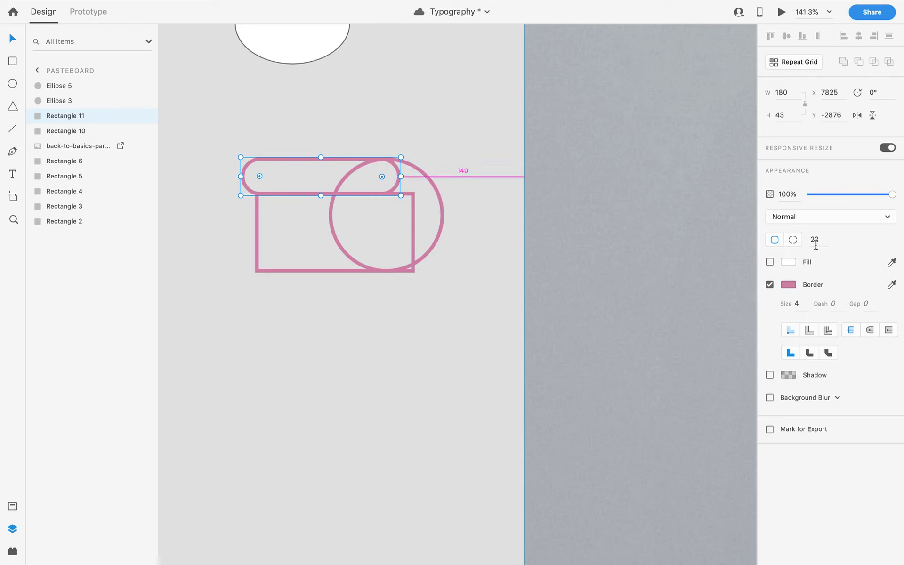
{"action": "key", "text": "super+s"}
Set the corner radius of the upper pink rectangle to 16.
{"action": "left_click_drag", "start_coordinate": [824, 239], "coordinate": [809, 245]}
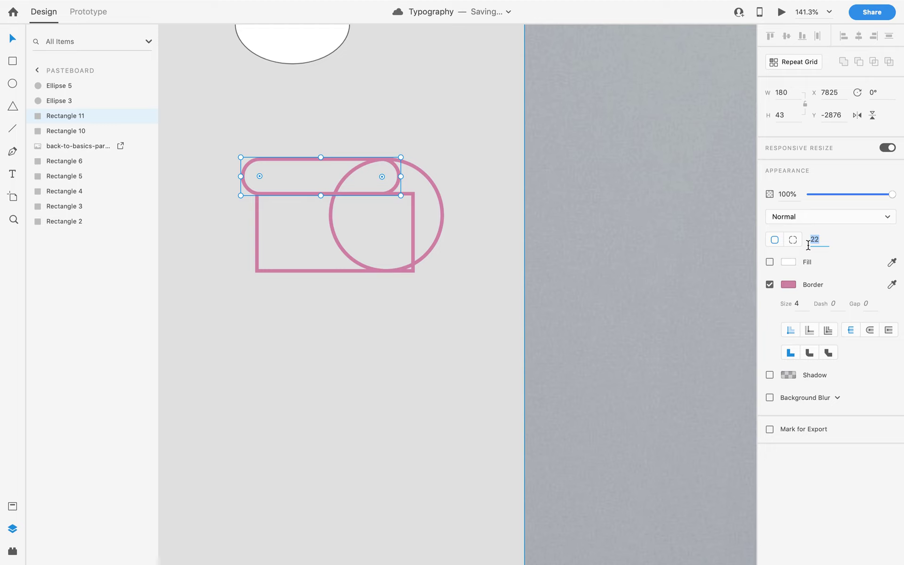
{"action": "left_click", "coordinate": [820, 240]}
{"action": "key", "text": "shift+Up"}
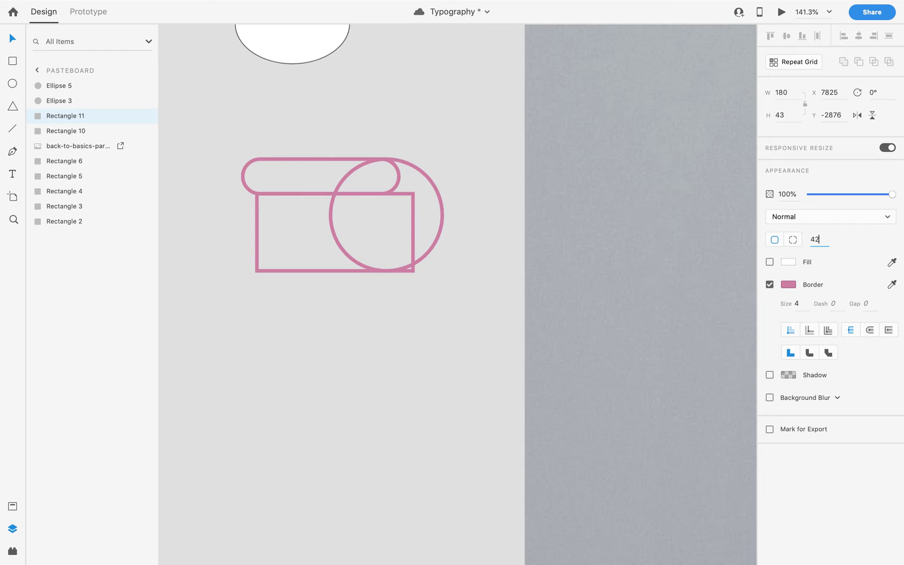
{"action": "key", "text": "shift+Down"}
{"action": "key", "text": "shift+Down"}
{"action": "key", "text": "shift+Down"}
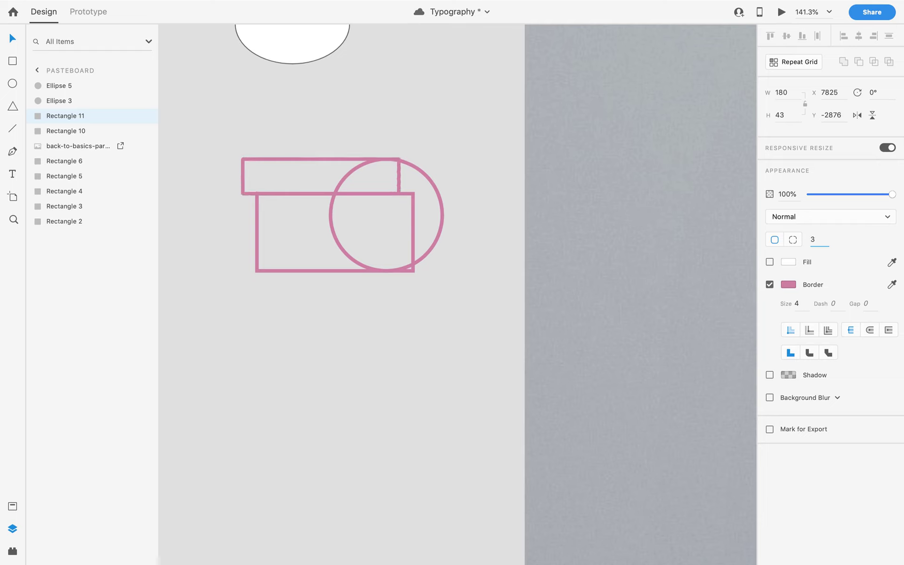
{"action": "key", "text": "BackSpace"}
{"action": "type", "text": "15"}
{"action": "key", "text": "Return"}
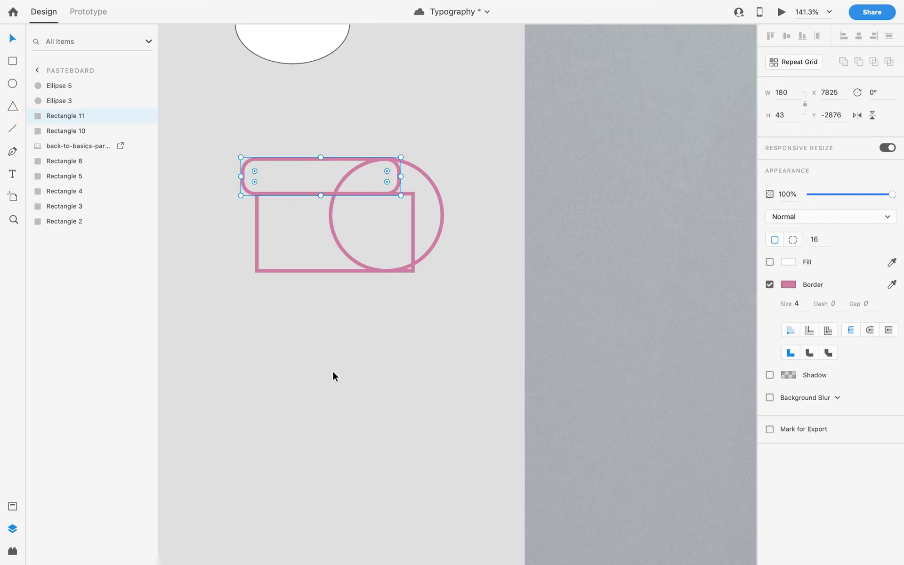
Duplicate the lower pink rectangle and place the copy below the logo shapes at X 7899, Y -2650.
{"action": "left_click", "coordinate": [333, 265]}
{"action": "left_click_drag", "start_coordinate": [296, 268], "coordinate": [374, 456]}
{"action": "left_click", "coordinate": [397, 476]}
{"action": "scroll", "coordinate": [460, 378], "scroll_direction": "down", "scroll_amount": 3}
{"action": "scroll", "coordinate": [448, 298], "scroll_direction": "up", "scroll_amount": 3}
{"action": "left_click", "coordinate": [470, 268]}
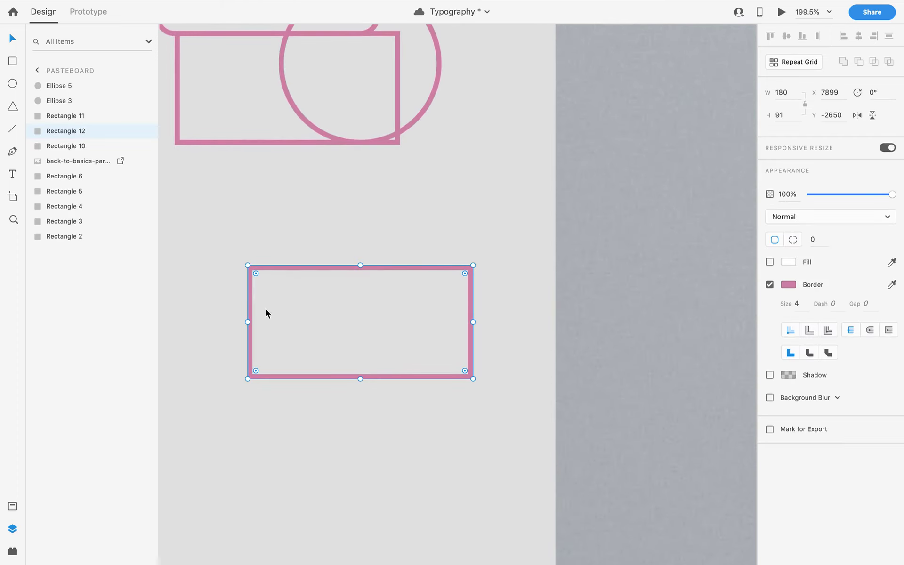
Try selecting individual corner points of the duplicated rectangle in path editing, and undo its conversion to a path.
{"action": "double_click", "coordinate": [472, 279]}
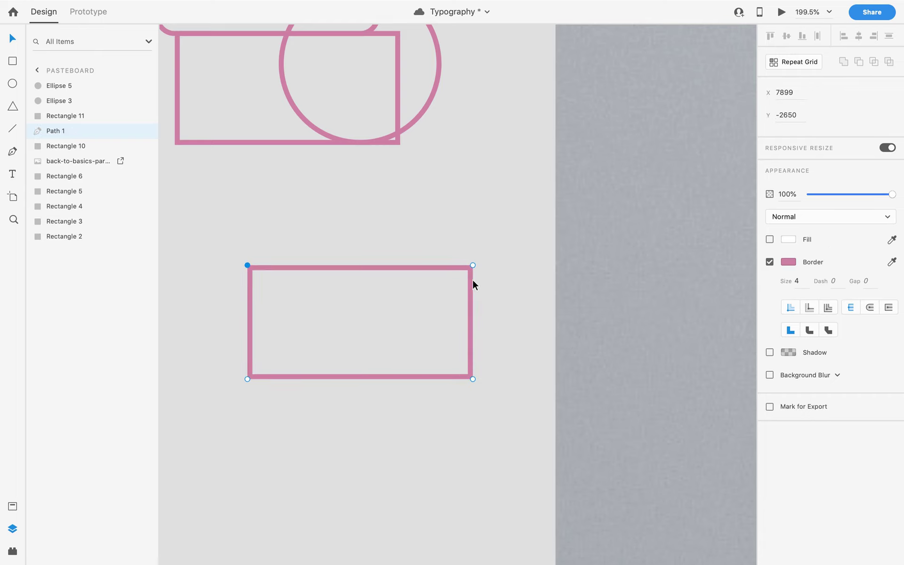
{"action": "left_click", "coordinate": [247, 266]}
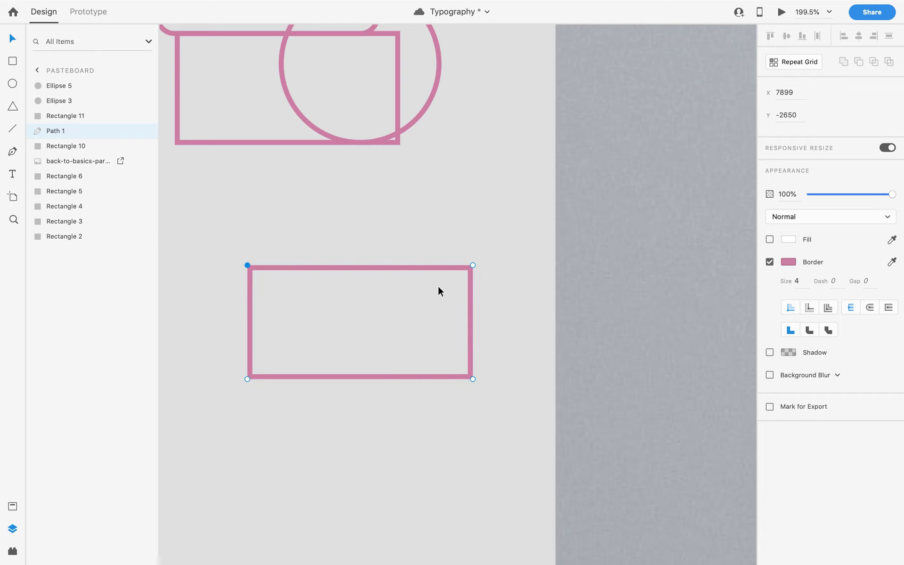
{"action": "left_click", "coordinate": [473, 265]}
{"action": "left_click", "coordinate": [443, 414]}
{"action": "left_click", "coordinate": [499, 265]}
{"action": "left_click_drag", "start_coordinate": [498, 245], "coordinate": [264, 408]}
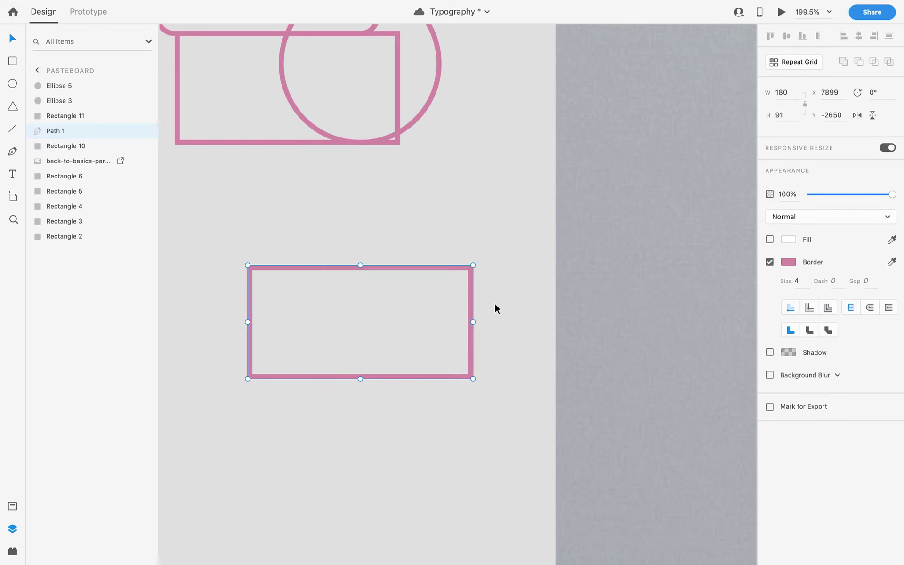
{"action": "left_click", "coordinate": [485, 279]}
{"action": "left_click", "coordinate": [471, 287]}
{"action": "key", "text": "ctrl+z"}
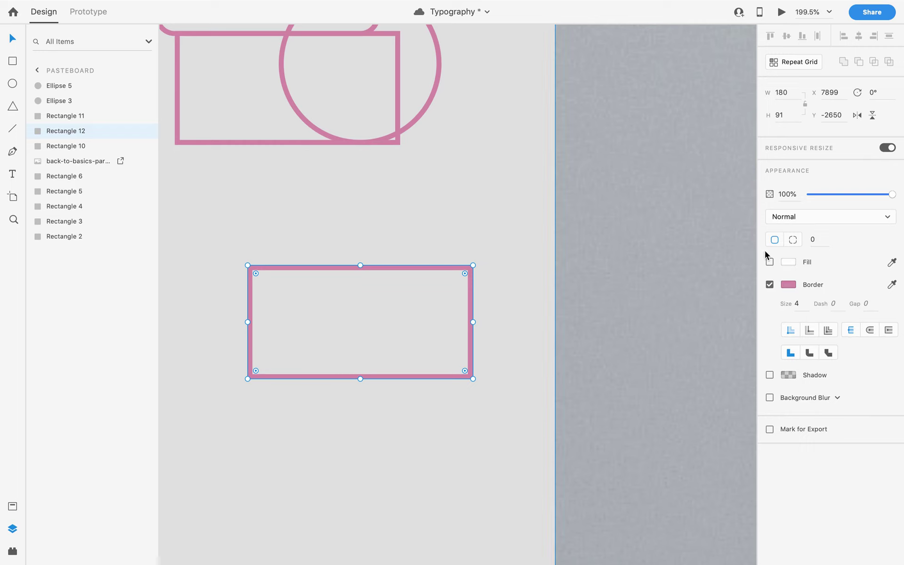
Convert the duplicated rectangle to an editable path and add anchor points midway along its top, bottom and right edges.
{"action": "left_click", "coordinate": [486, 294]}
{"action": "left_click", "coordinate": [470, 297]}
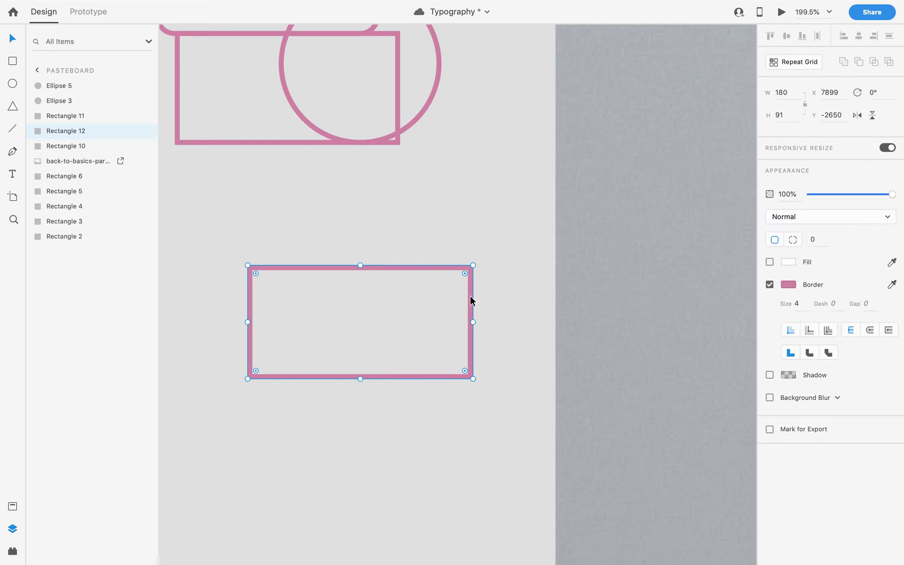
{"action": "double_click", "coordinate": [470, 295]}
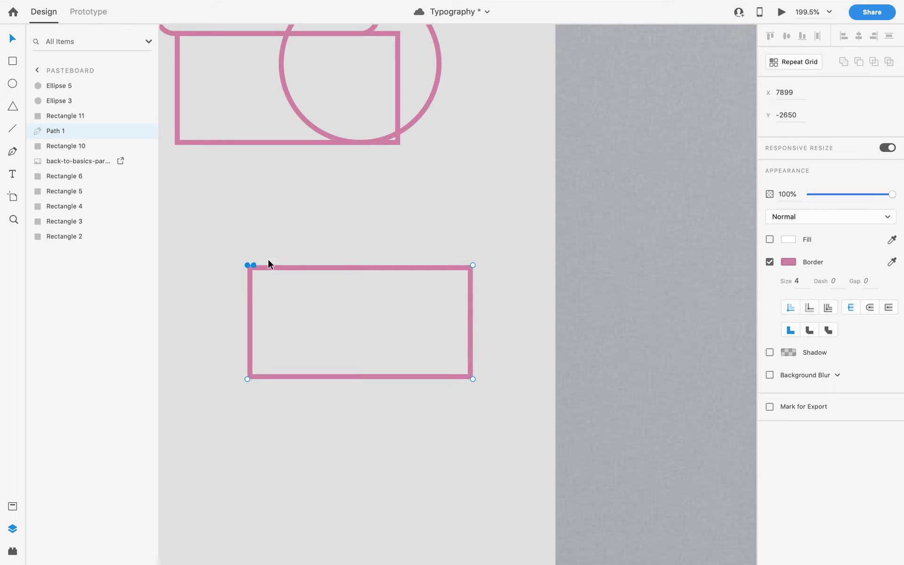
{"action": "left_click", "coordinate": [351, 265]}
{"action": "left_click_drag", "start_coordinate": [351, 266], "coordinate": [360, 266]}
{"action": "left_click", "coordinate": [473, 327]}
{"action": "left_click", "coordinate": [362, 379]}
{"action": "left_click", "coordinate": [472, 311]}
Pull the path's right-edge point outward to about X 8138 and its top-edge point up to about Y -2685, and select the finished path.
{"action": "left_click_drag", "start_coordinate": [472, 311], "coordinate": [546, 335]}
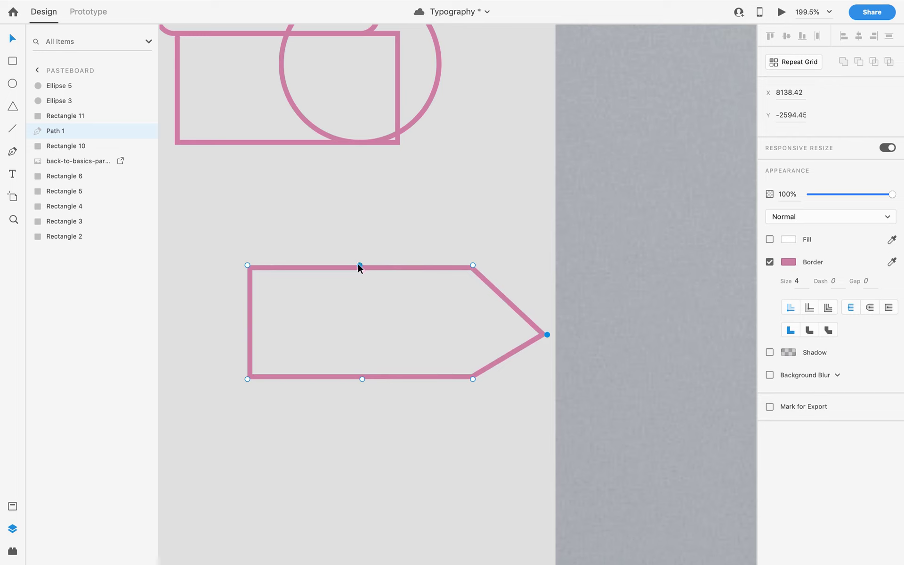
{"action": "left_click_drag", "start_coordinate": [358, 266], "coordinate": [365, 222]}
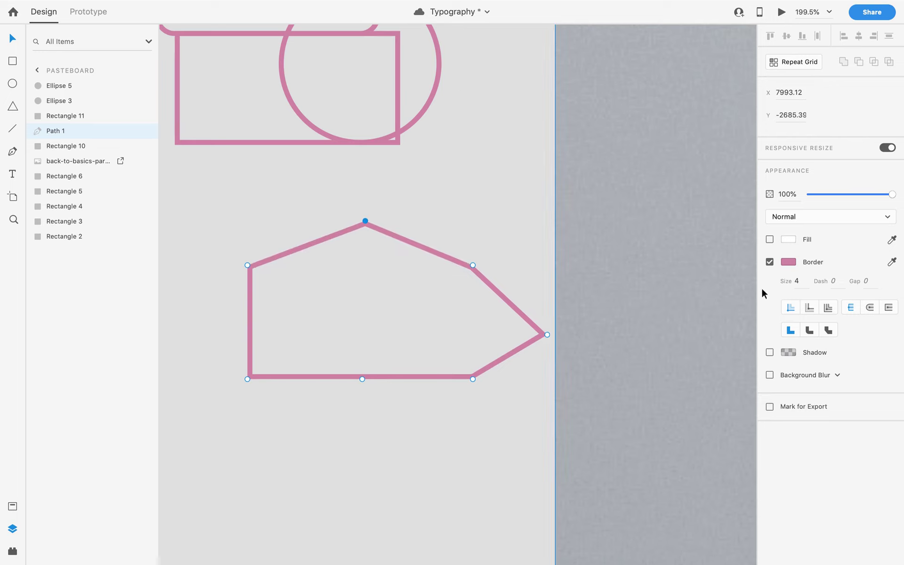
{"action": "left_click", "coordinate": [358, 447]}
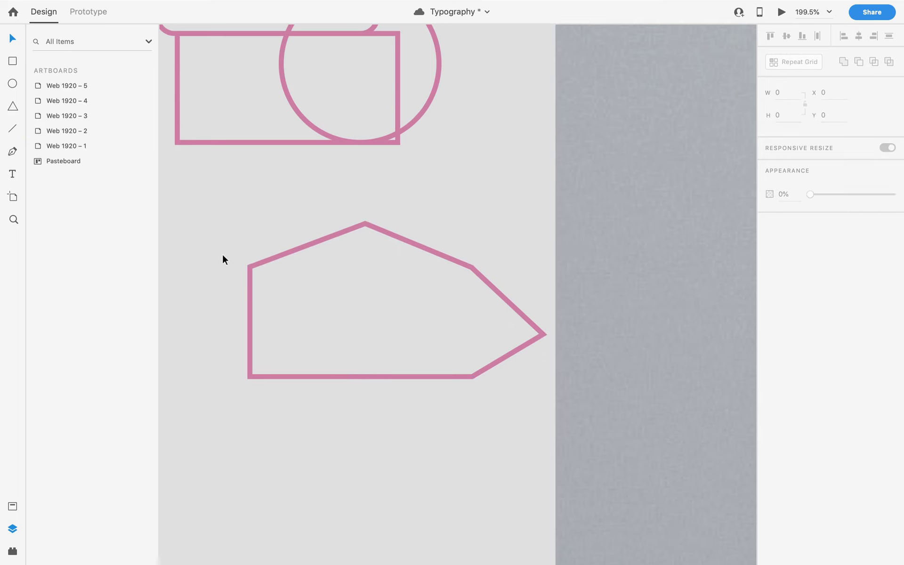
{"action": "left_click", "coordinate": [394, 236]}
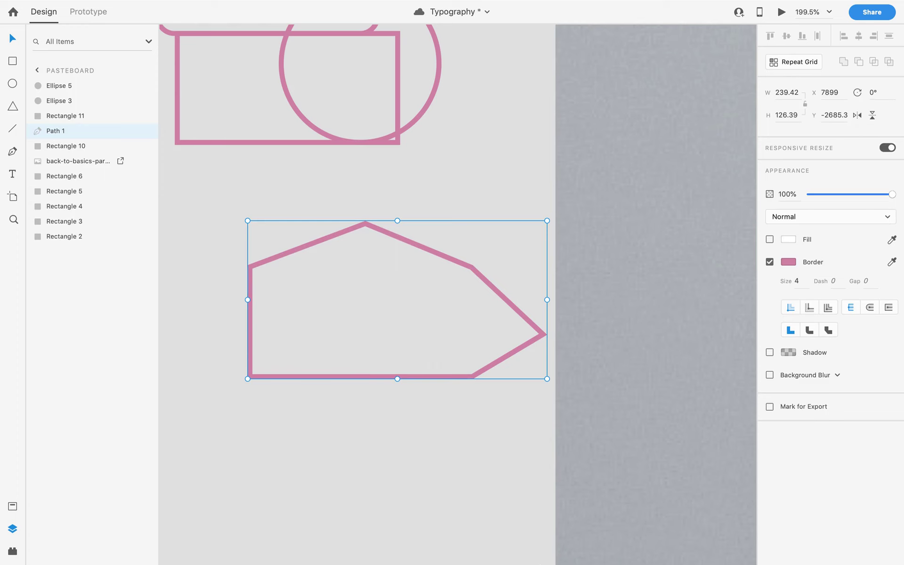
Switch to Sketch, create a new blank document, and expand its window to full screen.
{"action": "left_click", "coordinate": [532, 516]}
{"action": "mouse_move", "coordinate": [433, 546]}
{"action": "left_click", "coordinate": [482, 537]}
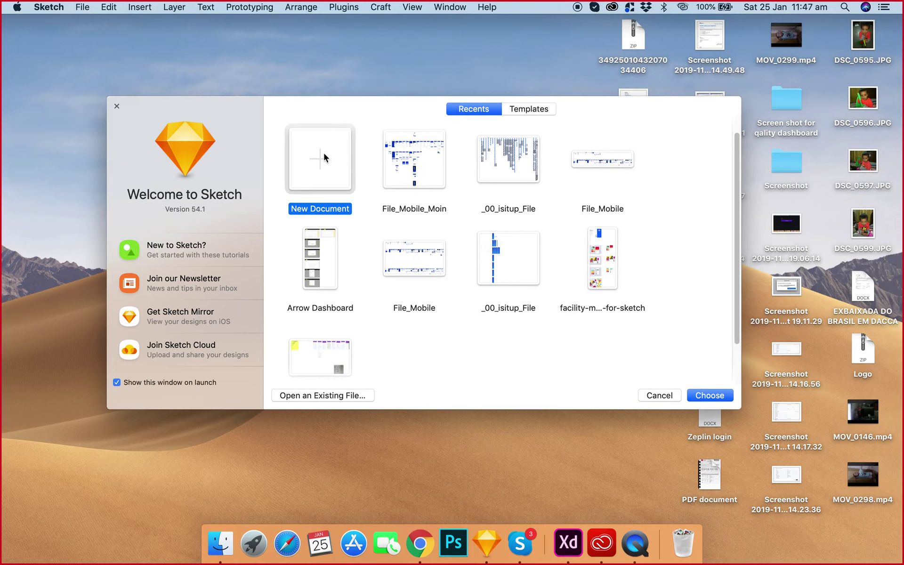
{"action": "double_click", "coordinate": [323, 151]}
{"action": "left_click", "coordinate": [303, 44]}
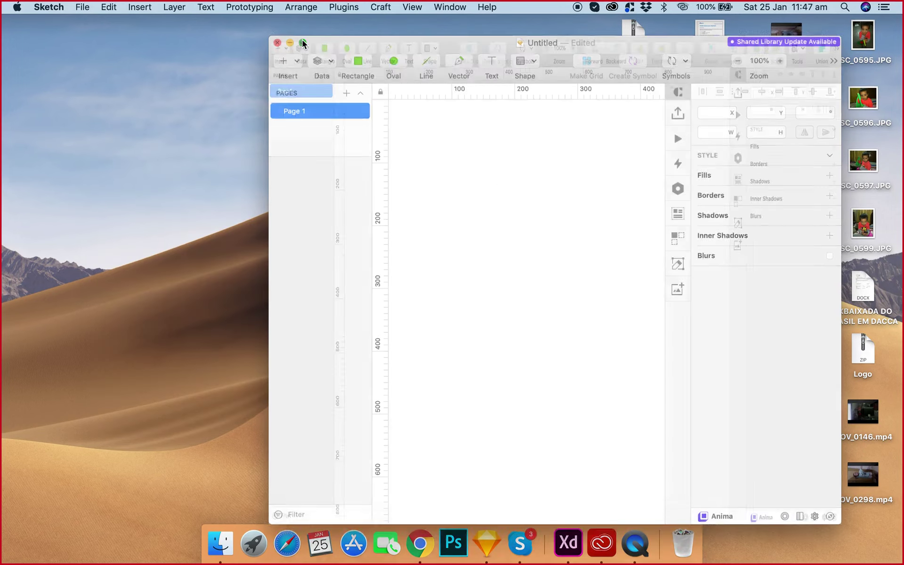
Draw a rectangle about 306 × 370 on the canvas at about X 349, Y 193.
{"action": "left_click", "coordinate": [95, 20]}
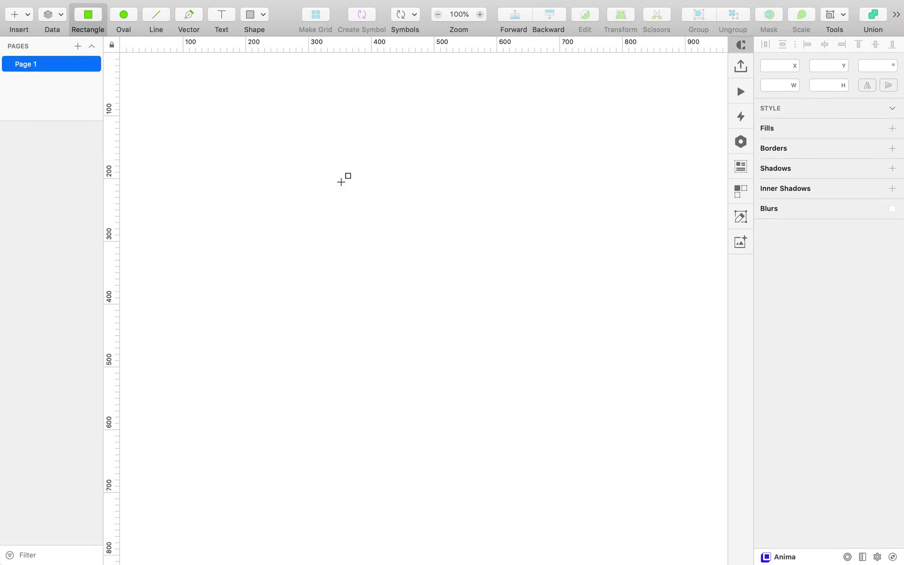
{"action": "left_click_drag", "start_coordinate": [339, 174], "coordinate": [532, 406]}
{"action": "left_click", "coordinate": [609, 140]}
{"action": "left_click", "coordinate": [506, 203]}
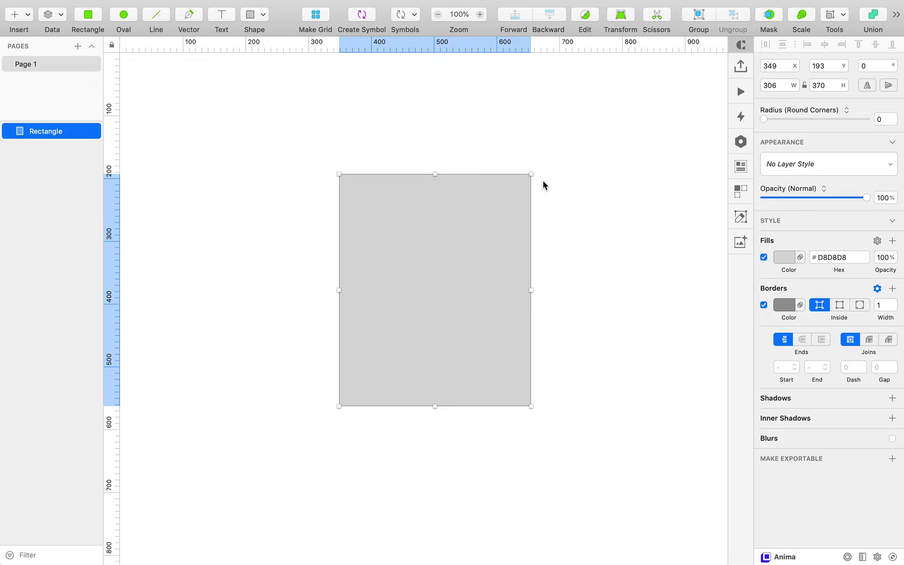
Edit the rectangle's points and round only its upper-right corner to a radius of 98.
{"action": "double_click", "coordinate": [504, 205]}
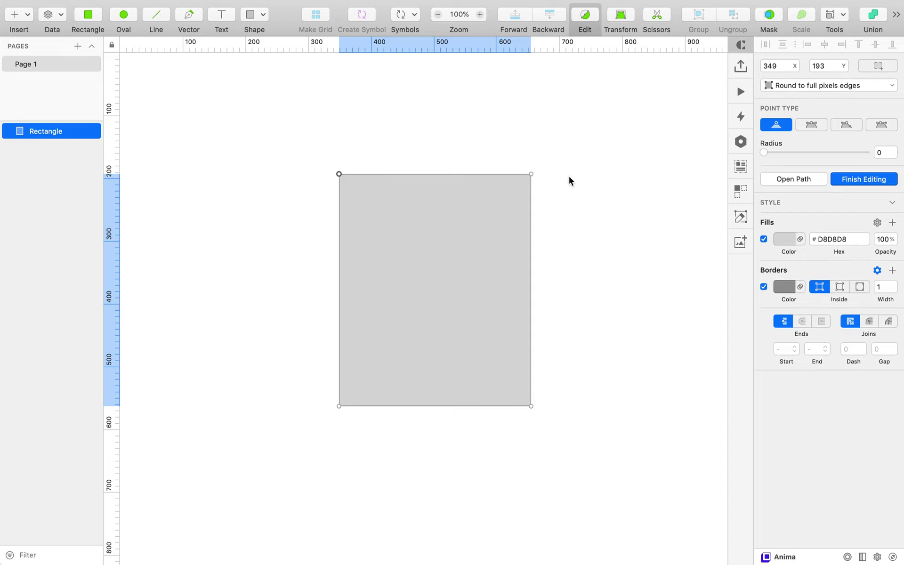
{"action": "left_click", "coordinate": [531, 174]}
{"action": "left_click_drag", "start_coordinate": [764, 152], "coordinate": [868, 161]}
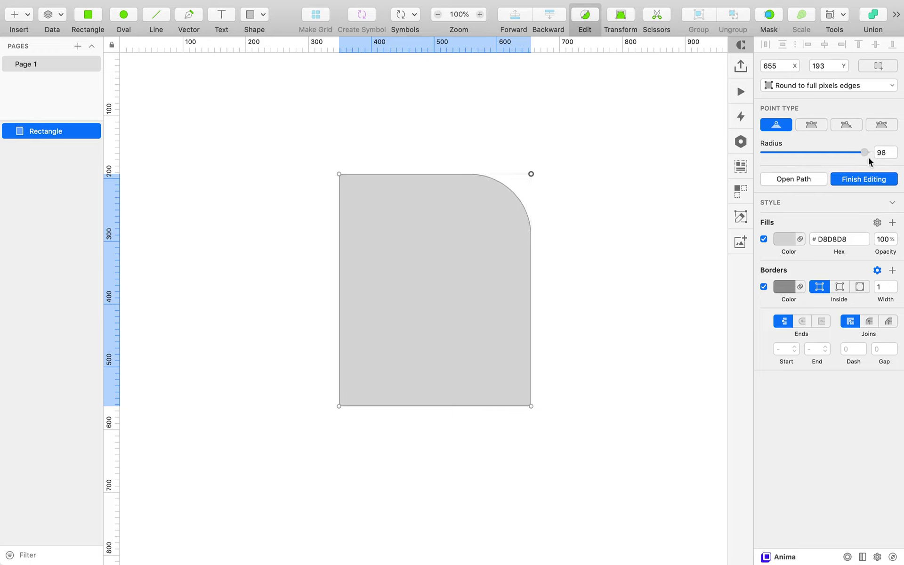
Try to turn the rectangle's lower-right point into a curve, undo it, and finish editing the shape.
{"action": "double_click", "coordinate": [531, 406]}
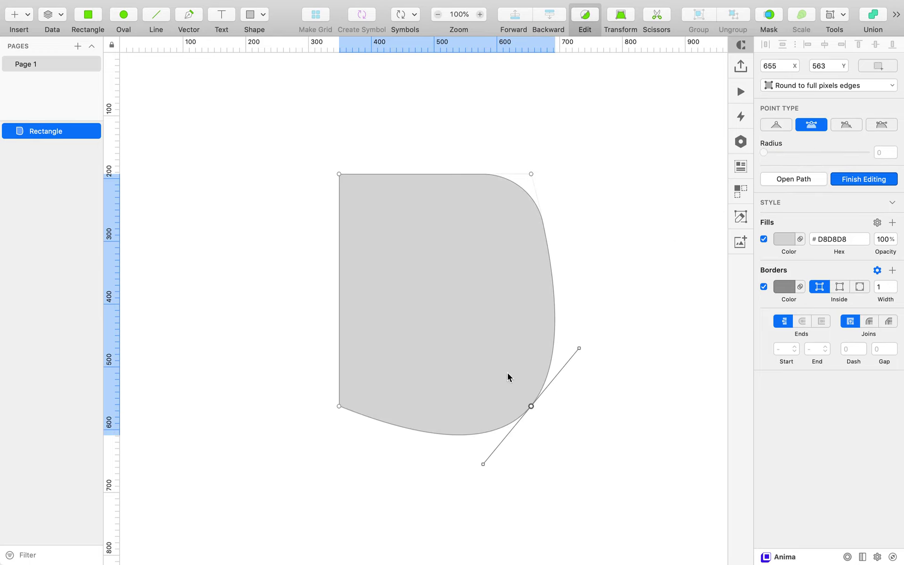
{"action": "key", "text": "super+z"}
{"action": "key", "text": "Escape"}
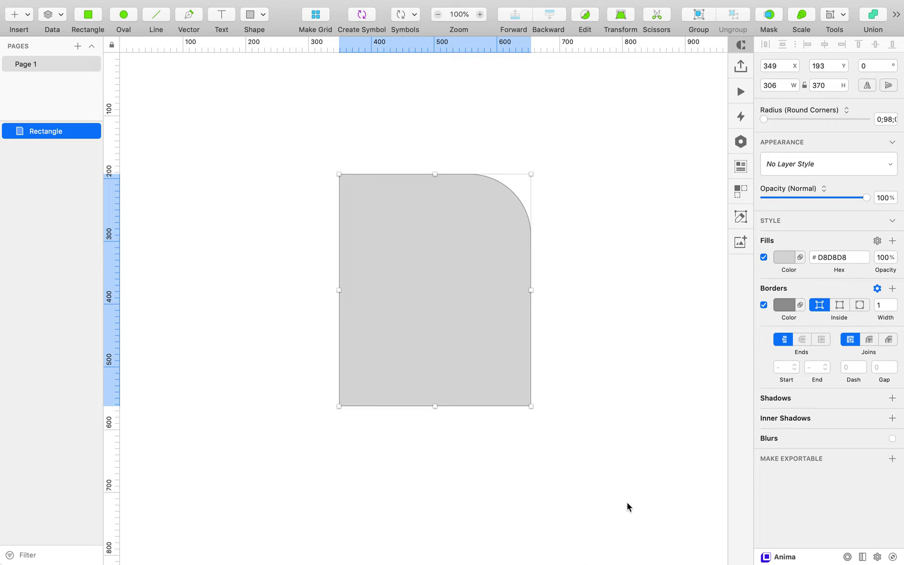
{"action": "left_click", "coordinate": [630, 507]}
Switch to Adobe XD, select the edited path, and undo its point edits and its conversion to a path.
{"action": "mouse_move", "coordinate": [634, 546]}
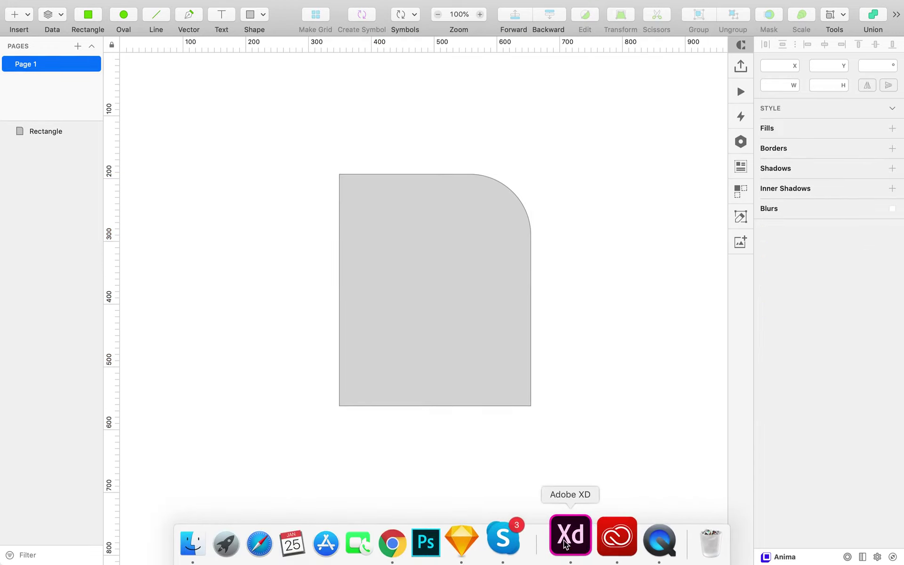
{"action": "left_click", "coordinate": [567, 541]}
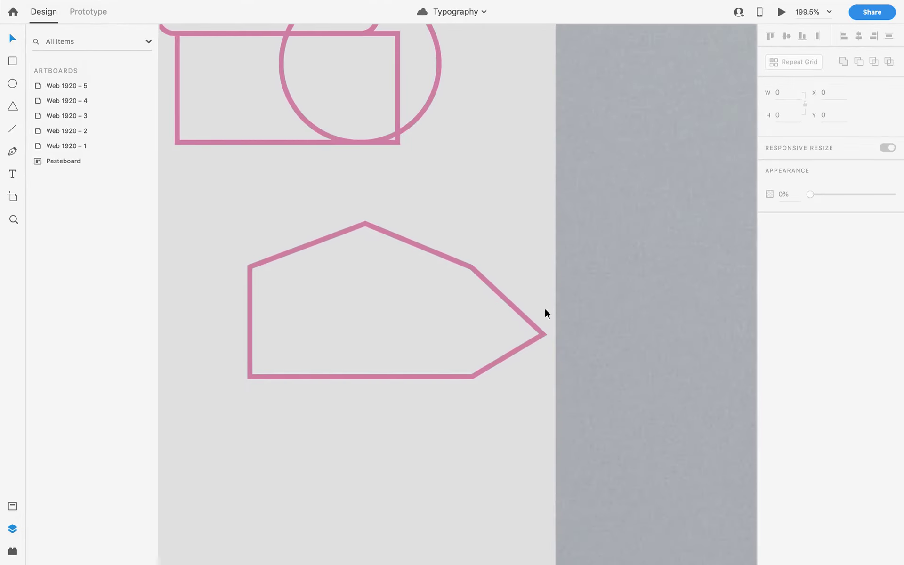
{"action": "left_click", "coordinate": [462, 262]}
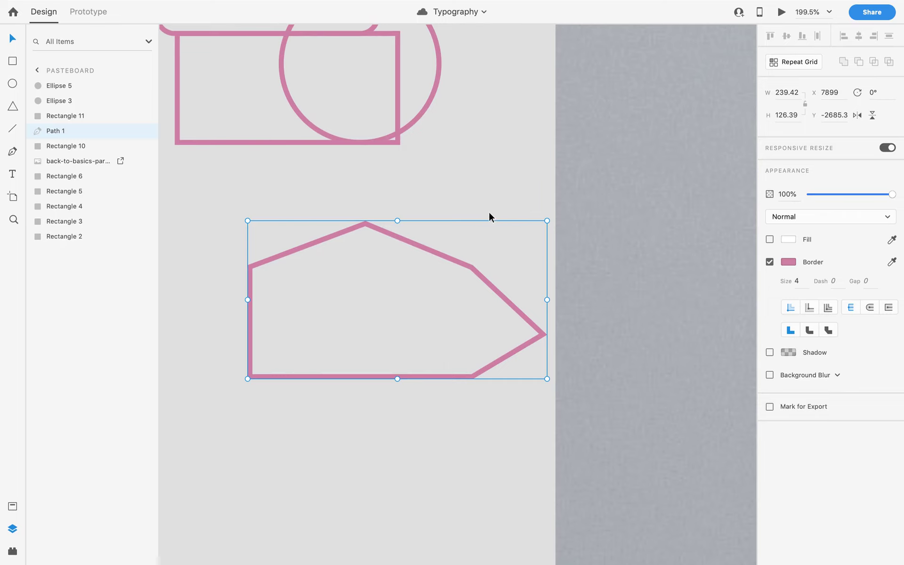
{"action": "key", "text": "super+z"}
{"action": "key", "text": "super+z"}
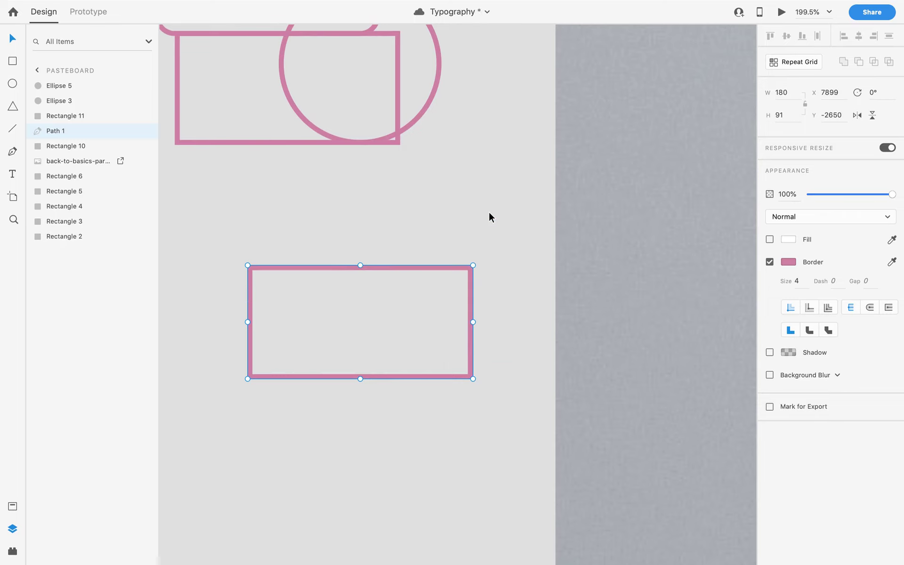
{"action": "key", "text": "super+z"}
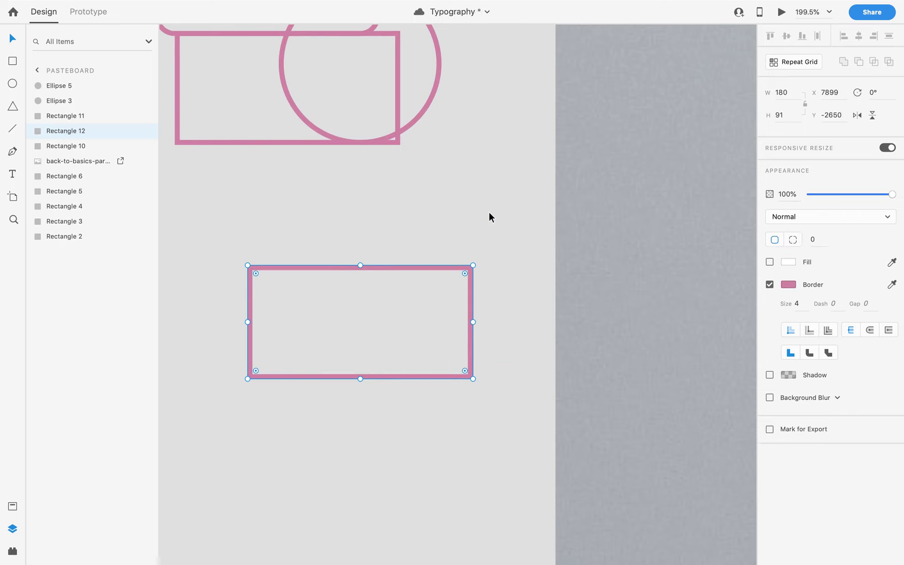
Reselect the restored rectangle and set the same corner radius of 10 for all its corners.
{"action": "left_click", "coordinate": [414, 229]}
{"action": "left_click", "coordinate": [401, 377]}
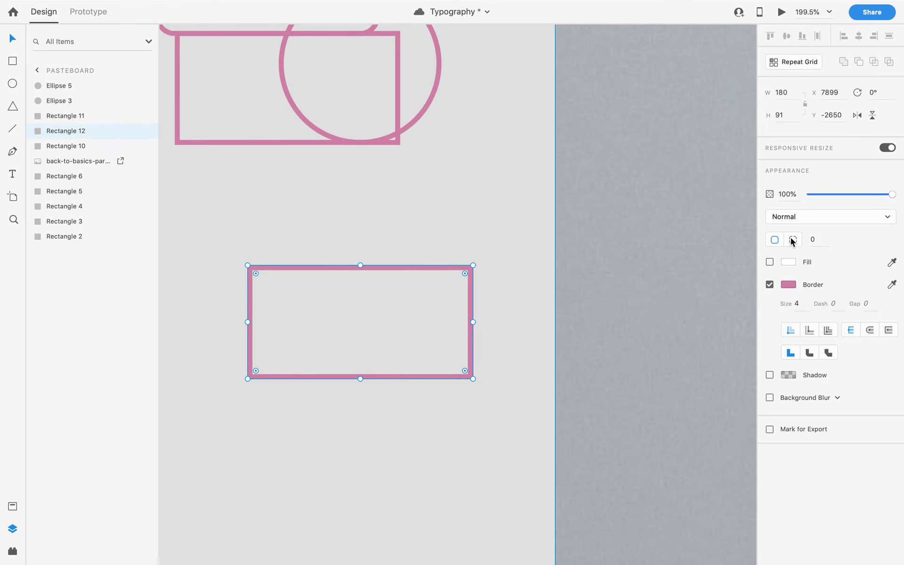
{"action": "left_click", "coordinate": [818, 237]}
{"action": "type", "text": "10"}
{"action": "key", "text": "Return"}
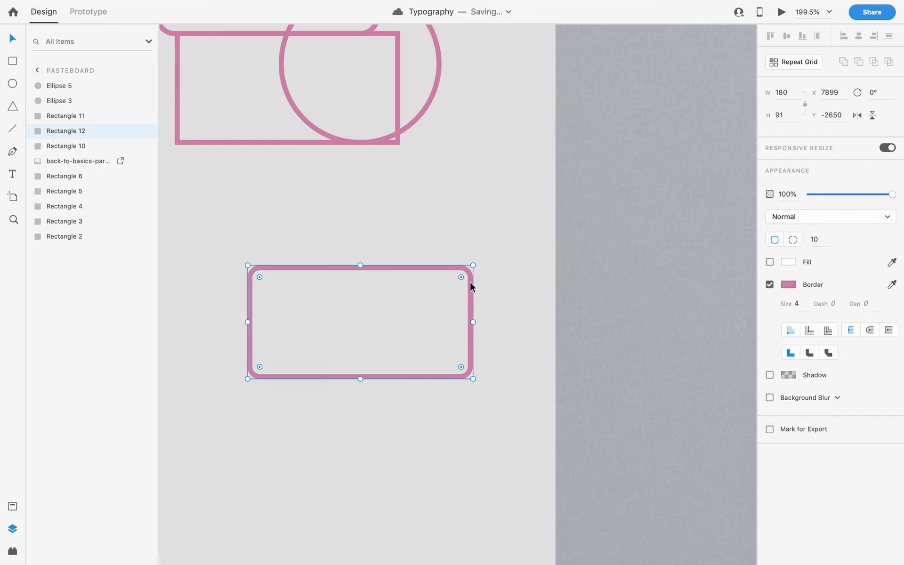
Give the rectangle individual corner radii, setting the top-left corner to 0 and the top-right corner to 40.
{"action": "left_click", "coordinate": [795, 241]}
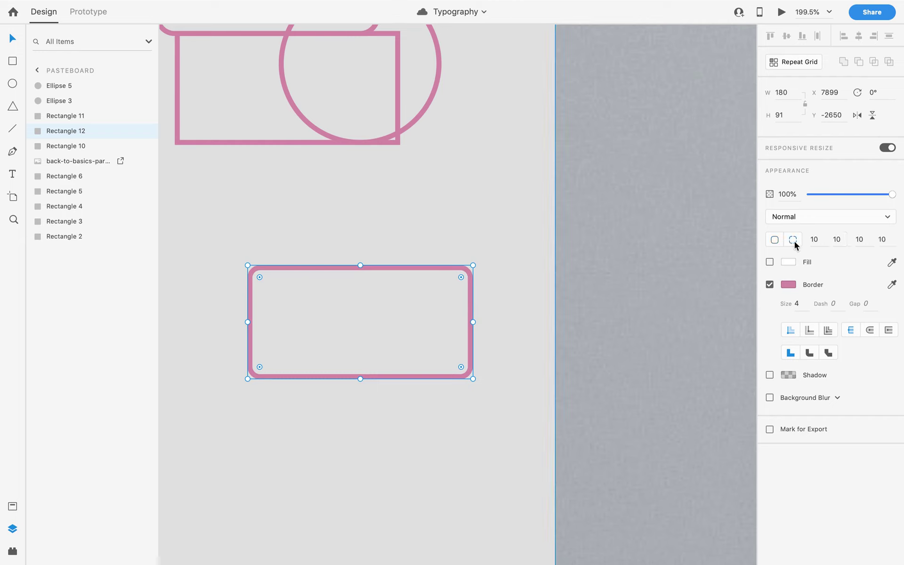
{"action": "left_click", "coordinate": [776, 241]}
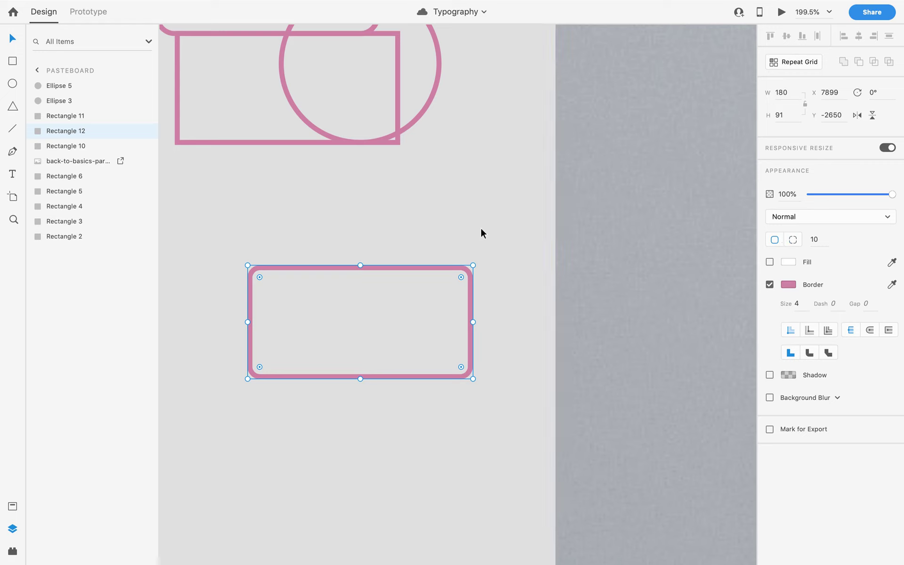
{"action": "left_click", "coordinate": [794, 241]}
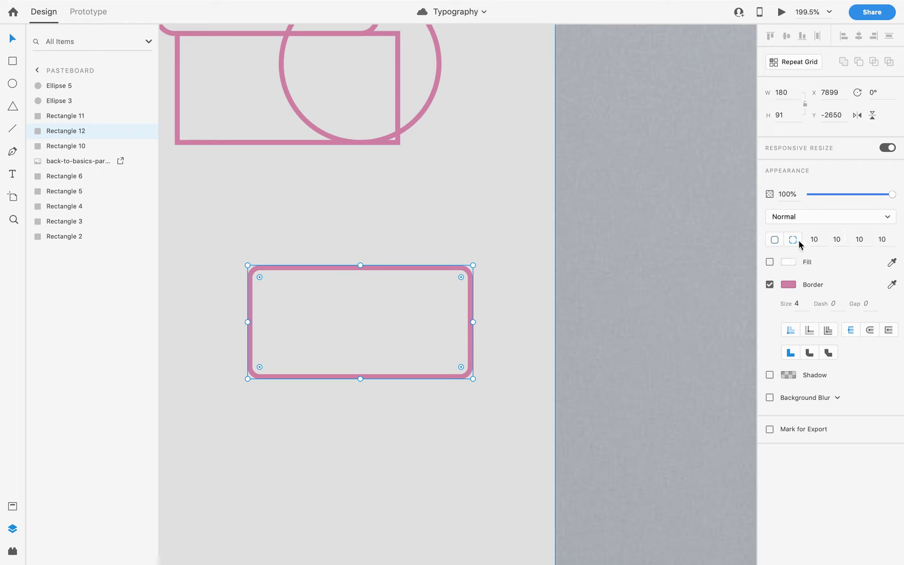
{"action": "left_click", "coordinate": [814, 240]}
{"action": "type", "text": "0"}
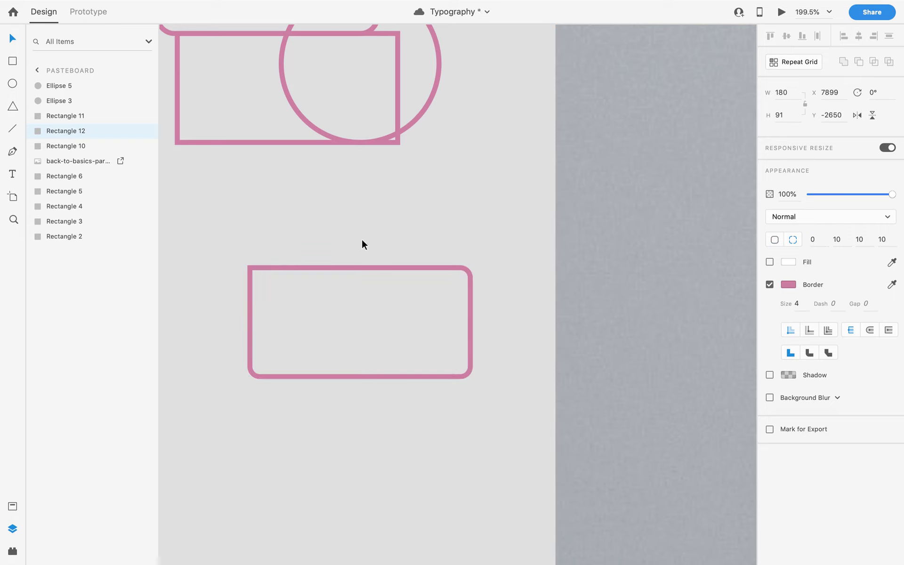
{"action": "left_click", "coordinate": [838, 239]}
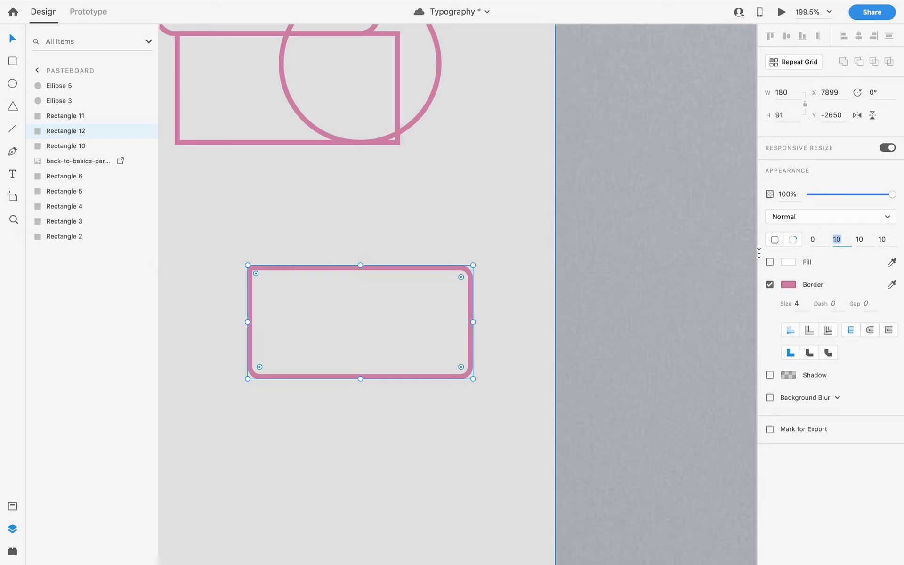
{"action": "type", "text": "40"}
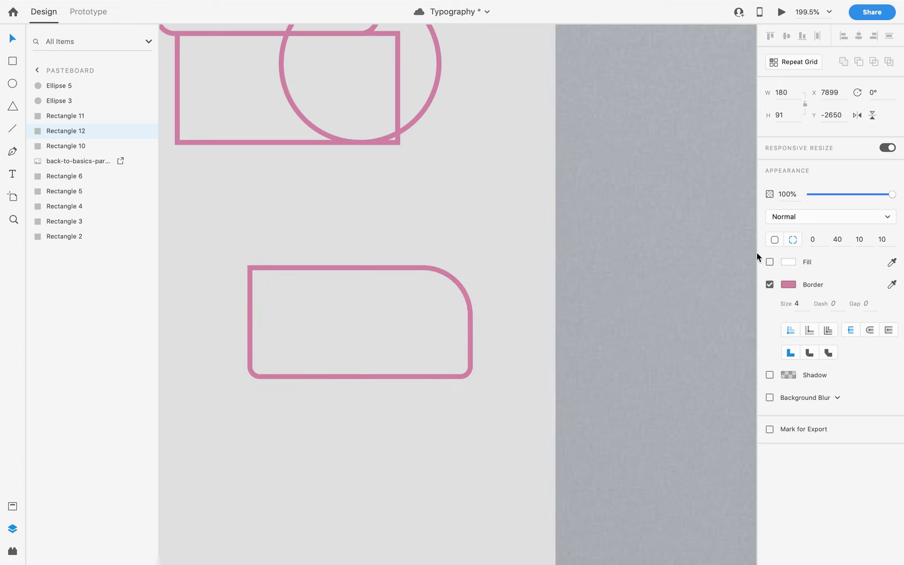
Set the rectangle's bottom-right corner radius to 0 and its bottom-left corner radius to 30.
{"action": "left_click", "coordinate": [862, 239]}
{"action": "type", "text": "0"}
{"action": "left_click", "coordinate": [882, 239]}
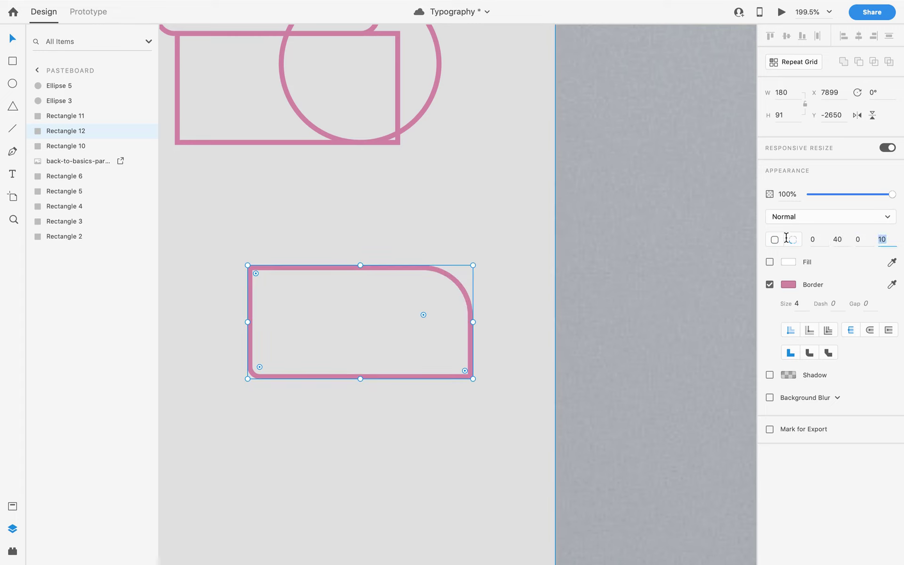
{"action": "key", "text": "shift+Up"}
{"action": "key", "text": "shift+Up"}
{"action": "key", "text": "shift+Up"}
{"action": "key", "text": "shift+Up"}
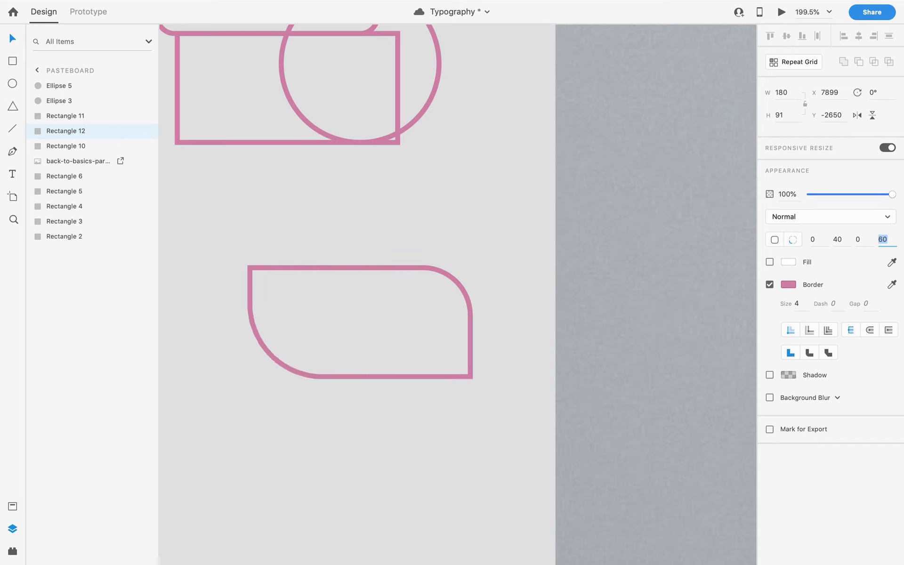
{"action": "key", "text": "shift+Down"}
{"action": "key", "text": "shift+Down"}
{"action": "key", "text": "shift+Down"}
{"action": "key", "text": "shift+Down"}
{"action": "key", "text": "shift+Down"}
{"action": "key", "text": "shift+Up"}
{"action": "key", "text": "shift+Up"}
{"action": "key", "text": "shift+Up"}
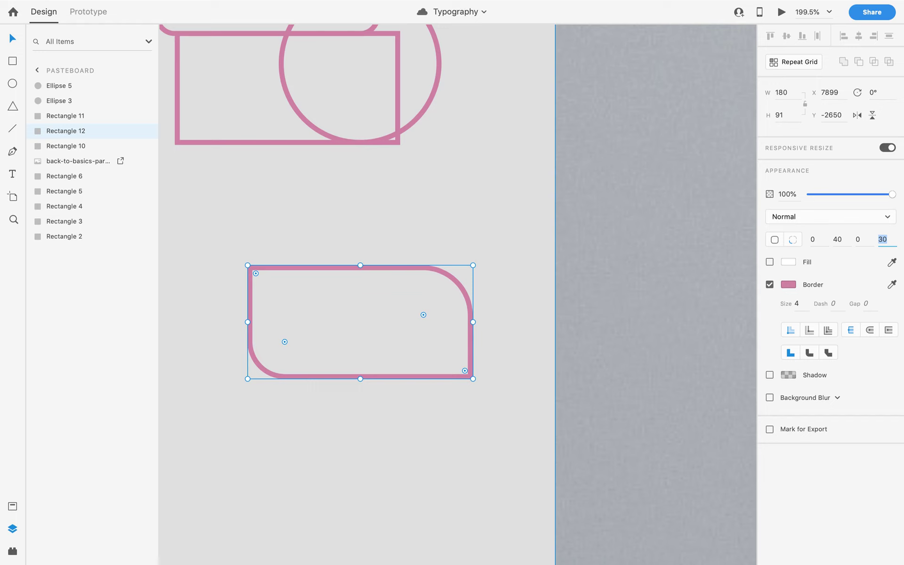
Fully round the corners of the narrow upper rectangle and the larger one below it, giving the larger one a radius of 46.
{"action": "left_click", "coordinate": [491, 164]}
{"action": "scroll", "coordinate": [491, 165], "scroll_direction": "up", "scroll_amount": 3}
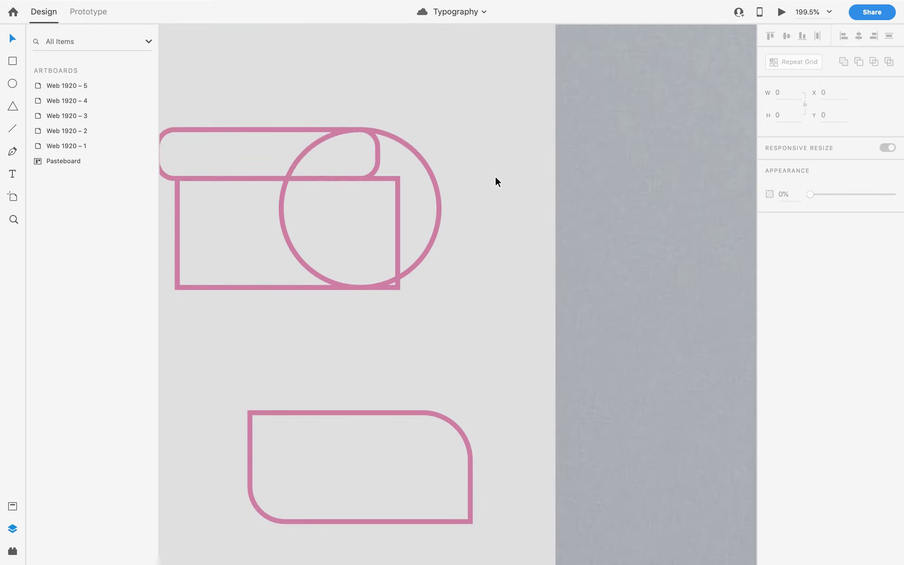
{"action": "scroll", "coordinate": [490, 256], "scroll_direction": "left", "scroll_amount": 4}
{"action": "left_click", "coordinate": [354, 112]}
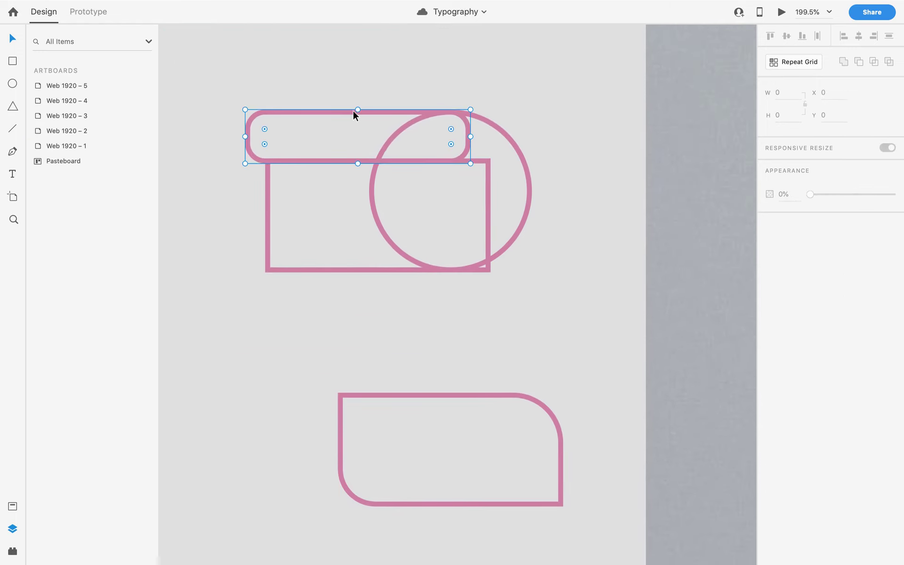
{"action": "mouse_move", "coordinate": [452, 129]}
{"action": "left_mouse_down"}
{"action": "mouse_move", "coordinate": [434, 133]}
{"action": "mouse_move", "coordinate": [454, 131]}
{"action": "left_mouse_up"}
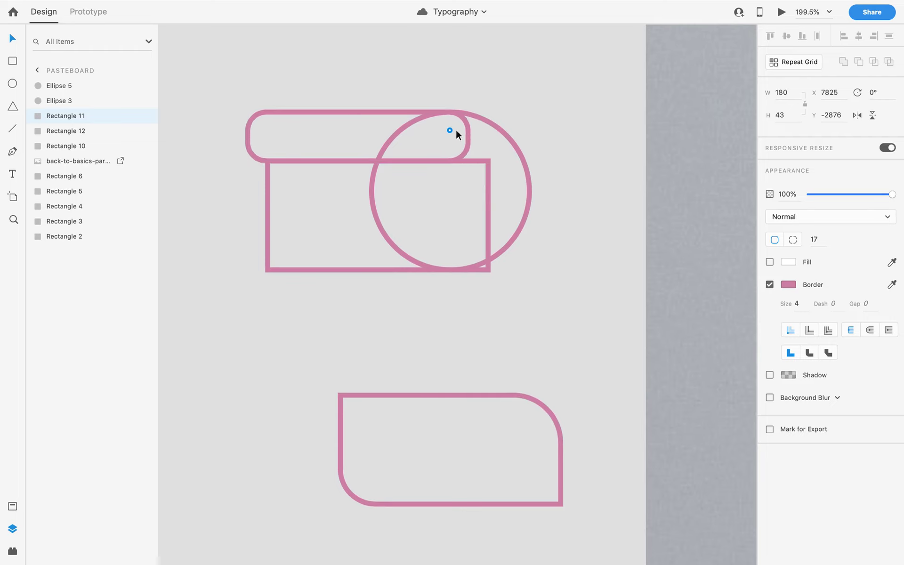
{"action": "left_click", "coordinate": [267, 190]}
{"action": "left_click_drag", "start_coordinate": [483, 165], "coordinate": [416, 254]}
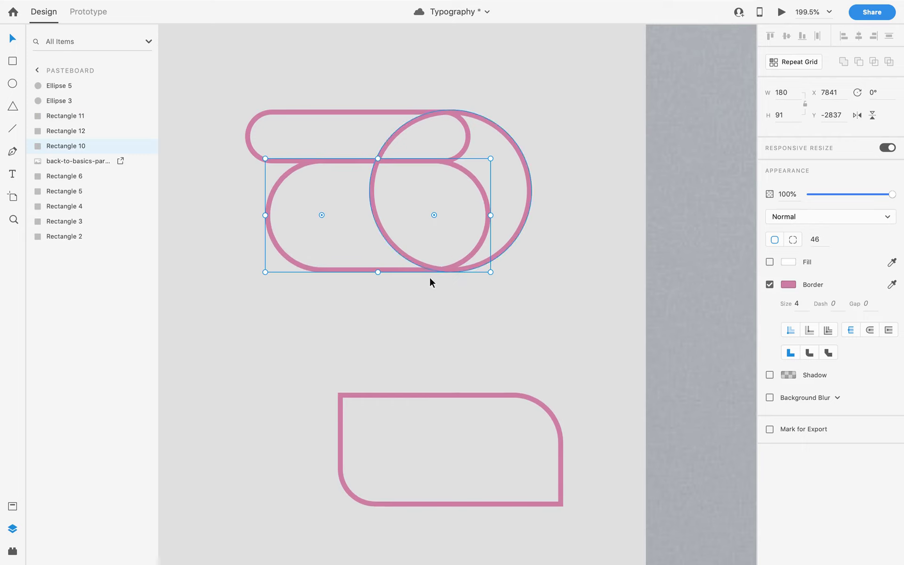
{"action": "left_click", "coordinate": [583, 308]}
Draw a vertical line 139 long through the circle's centre, from its top to just below its bottom.
{"action": "scroll", "coordinate": [572, 280], "scroll_direction": "down", "scroll_amount": 6}
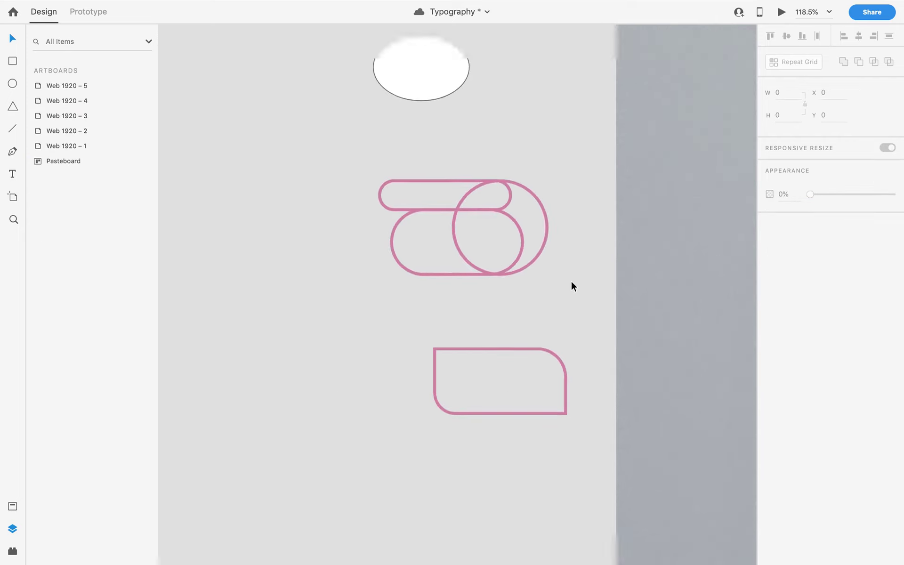
{"action": "scroll", "coordinate": [597, 252], "scroll_direction": "right", "scroll_amount": 5}
{"action": "scroll", "coordinate": [597, 252], "scroll_direction": "up", "scroll_amount": 1}
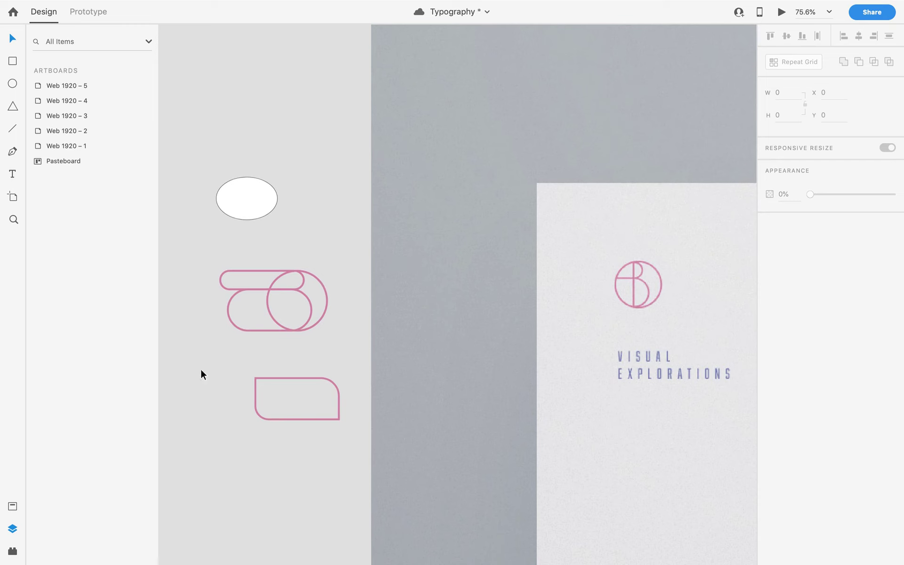
{"action": "scroll", "coordinate": [236, 330], "scroll_direction": "up", "scroll_amount": 2}
{"action": "left_click_drag", "start_coordinate": [247, 261], "coordinate": [226, 415]}
{"action": "left_click", "coordinate": [12, 127]}
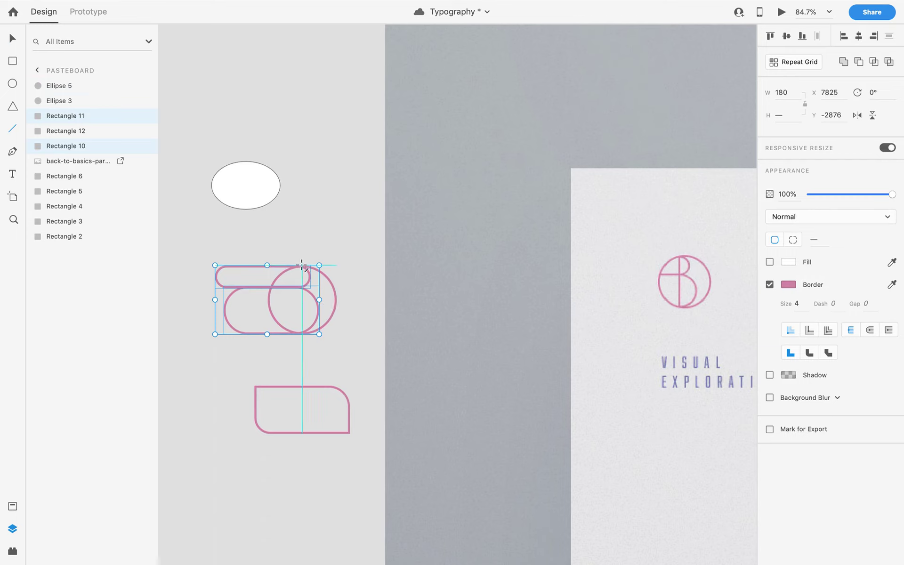
{"action": "left_click_drag", "start_coordinate": [301, 266], "coordinate": [303, 340]}
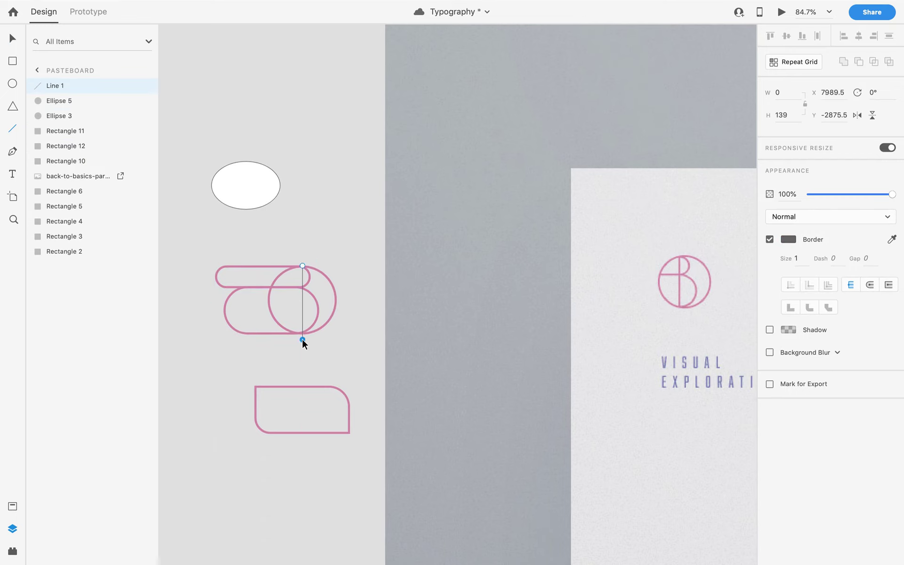
{"action": "left_click", "coordinate": [13, 38]}
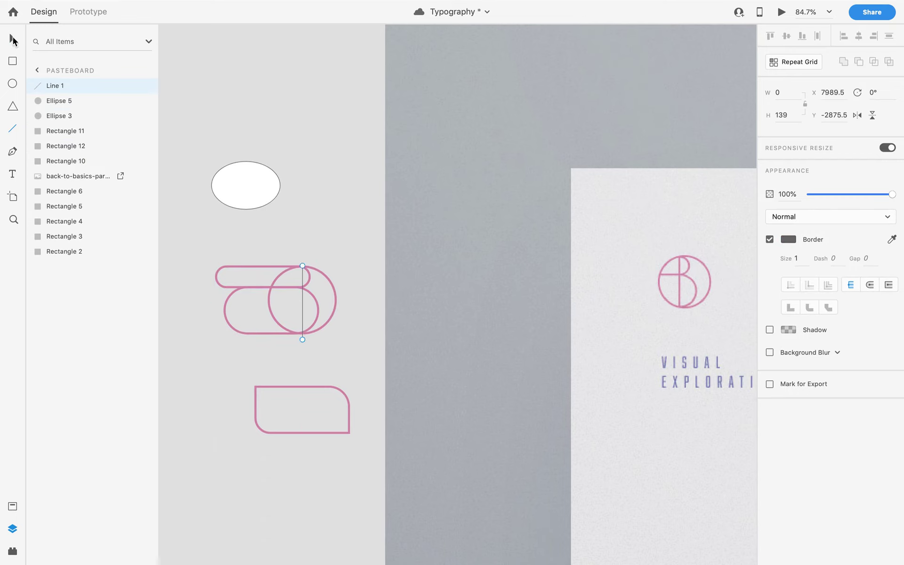
Nudge the vertical line left and up to X 7980.5, Y -2880.5 so it extends past both ends of the circle.
{"action": "left_click", "coordinate": [347, 291]}
{"action": "scroll", "coordinate": [347, 302], "scroll_direction": "up", "scroll_amount": 2}
{"action": "scroll", "coordinate": [347, 305], "scroll_direction": "up", "scroll_amount": 3}
{"action": "left_click", "coordinate": [414, 288]}
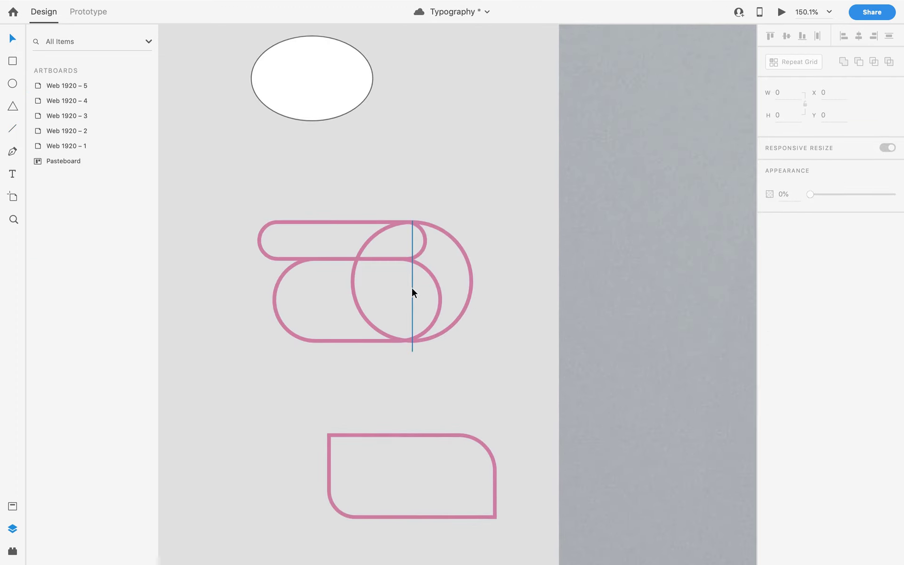
{"action": "key", "text": "Left"}
{"action": "key", "text": "Left"}
{"action": "key", "text": "Left"}
{"action": "key", "text": "Left"}
{"action": "key", "text": "Left"}
{"action": "key", "text": "Left"}
{"action": "key", "text": "Left"}
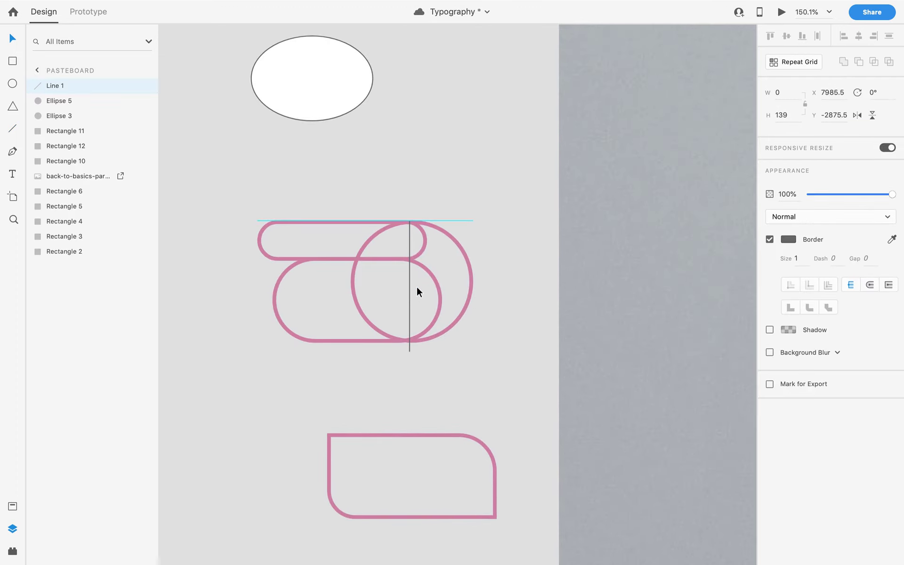
{"action": "key", "text": "Left"}
{"action": "key", "text": "Left"}
{"action": "key", "text": "Up"}
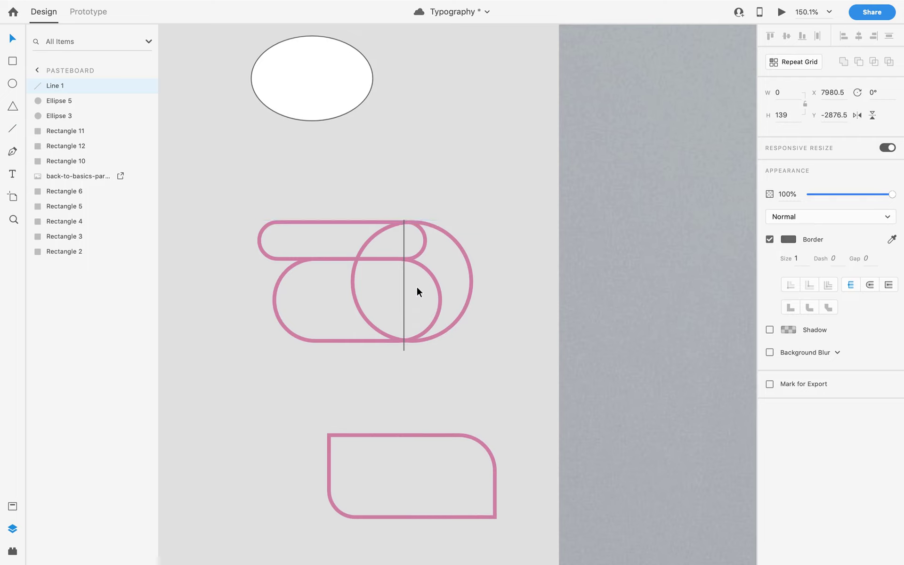
{"action": "key", "text": "Up"}
{"action": "key", "text": "Up"}
{"action": "key", "text": "Up"}
{"action": "key", "text": "Escape"}
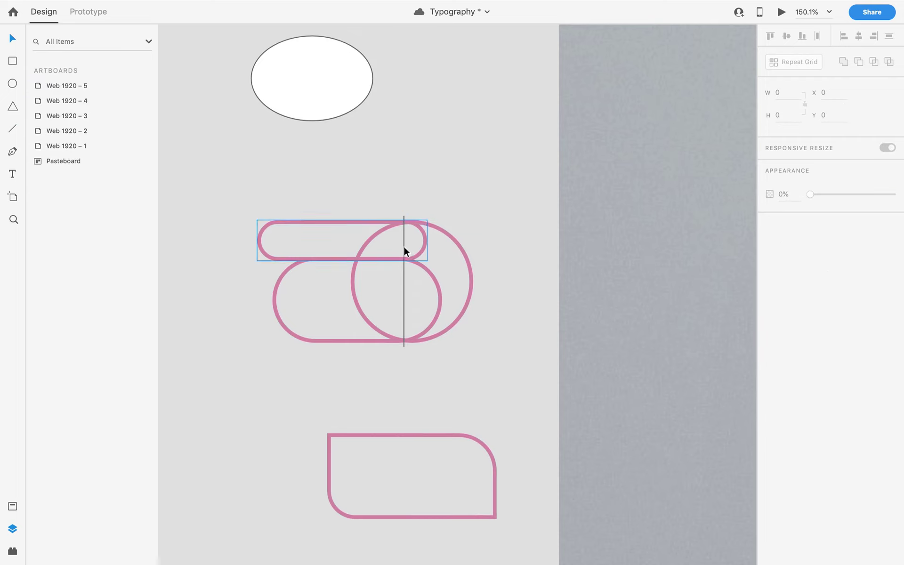
Copy the upper rounded rectangle and paste its appearance onto the vertical line.
{"action": "left_click", "coordinate": [278, 258]}
{"action": "right_click", "coordinate": [278, 257]}
{"action": "left_click", "coordinate": [312, 277]}
{"action": "key", "text": "Escape"}
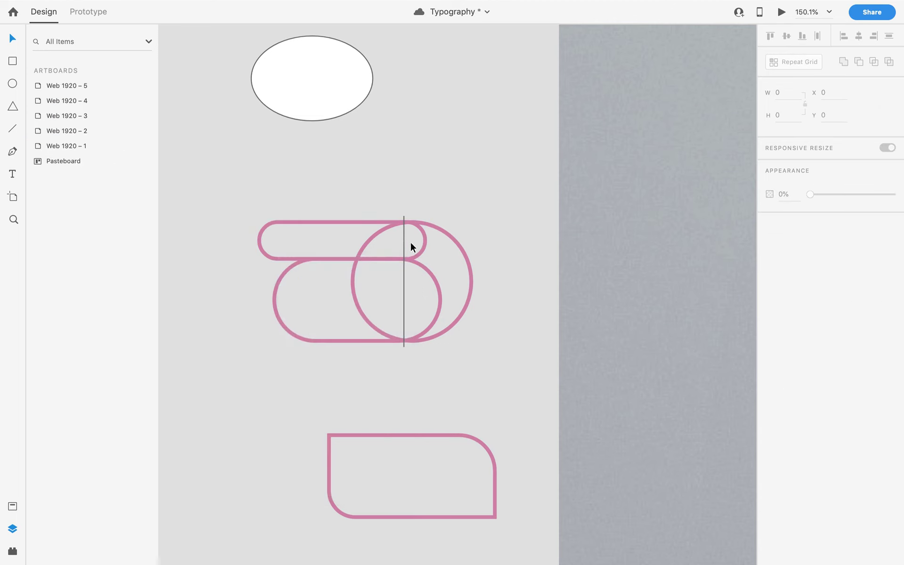
{"action": "left_click", "coordinate": [402, 236]}
{"action": "right_click", "coordinate": [403, 235]}
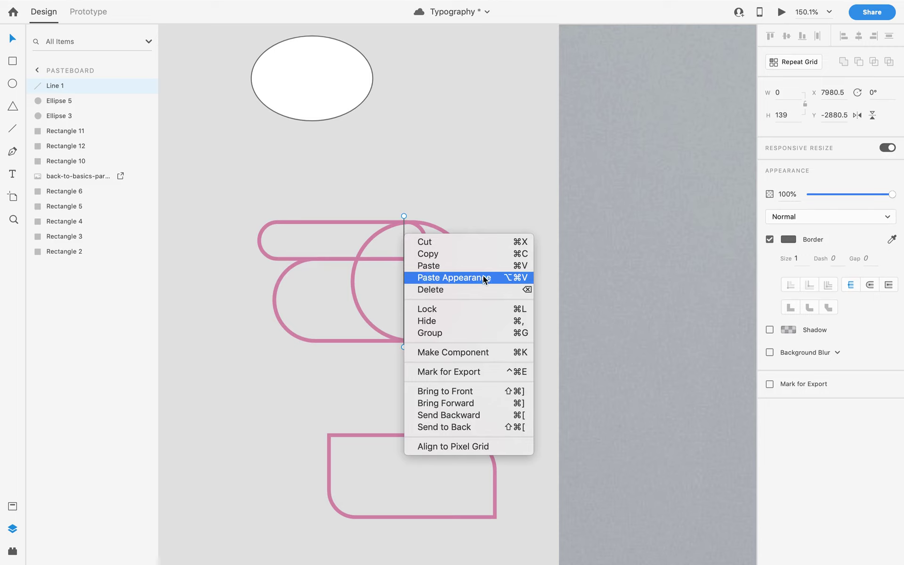
{"action": "left_click", "coordinate": [516, 281]}
{"action": "left_click", "coordinate": [495, 177]}
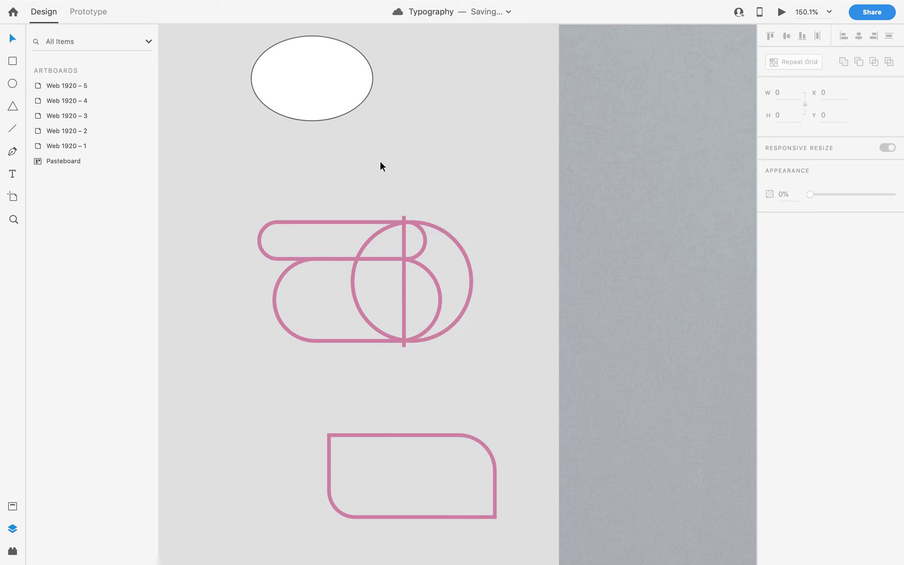
{"action": "scroll", "coordinate": [402, 205], "scroll_direction": "down", "scroll_amount": 5}
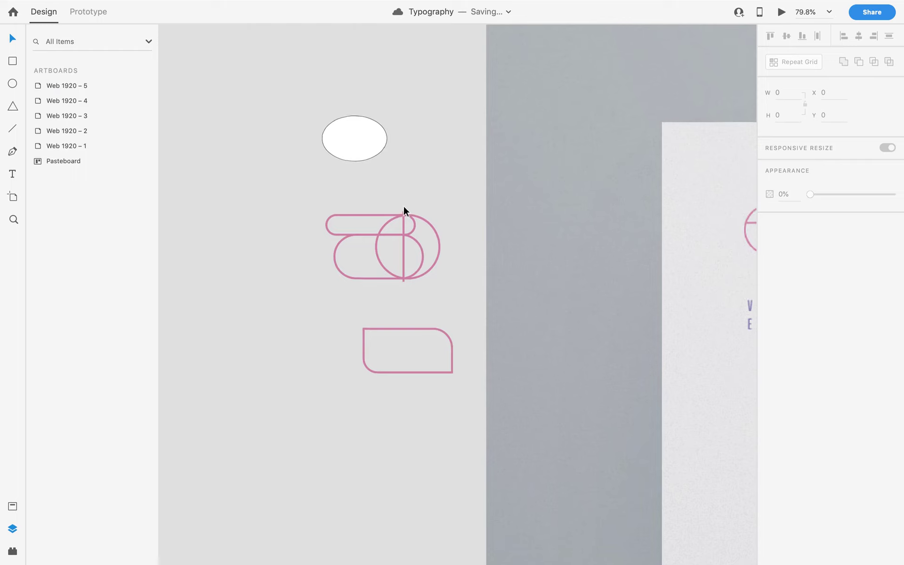
Compare the overlapping rounded rectangles, circle and vertical line with the B logo in the reference artwork.
{"action": "scroll", "coordinate": [403, 204], "scroll_direction": "up", "scroll_amount": 3}
{"action": "scroll", "coordinate": [403, 204], "scroll_direction": "down", "scroll_amount": 4}
{"action": "scroll", "coordinate": [404, 204], "scroll_direction": "up", "scroll_amount": 2}
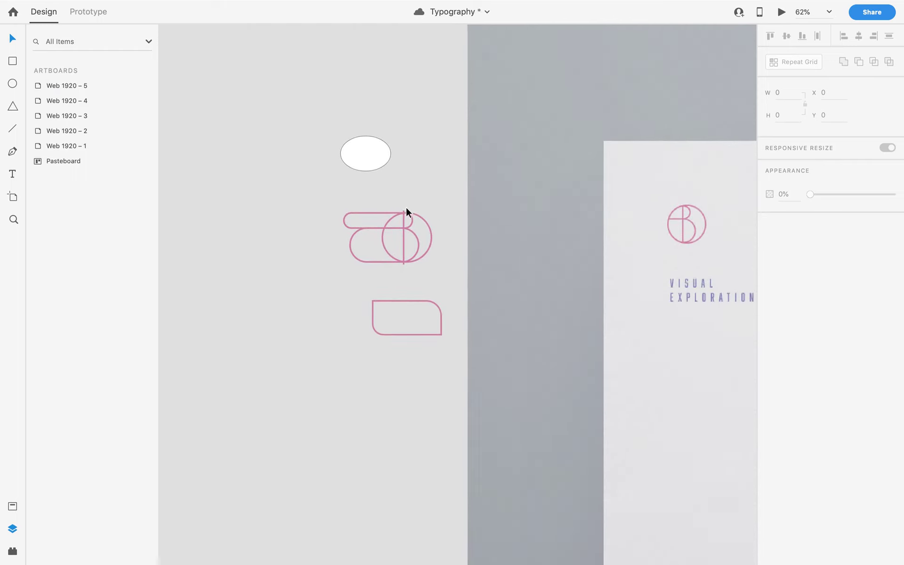
{"action": "scroll", "coordinate": [436, 213], "scroll_direction": "up", "scroll_amount": 3}
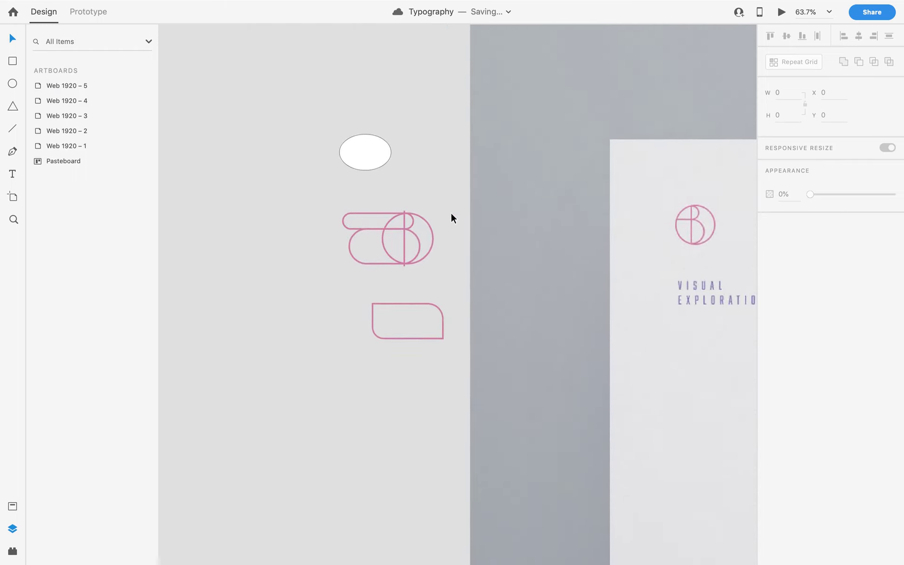
{"action": "scroll", "coordinate": [435, 218], "scroll_direction": "up", "scroll_amount": 4}
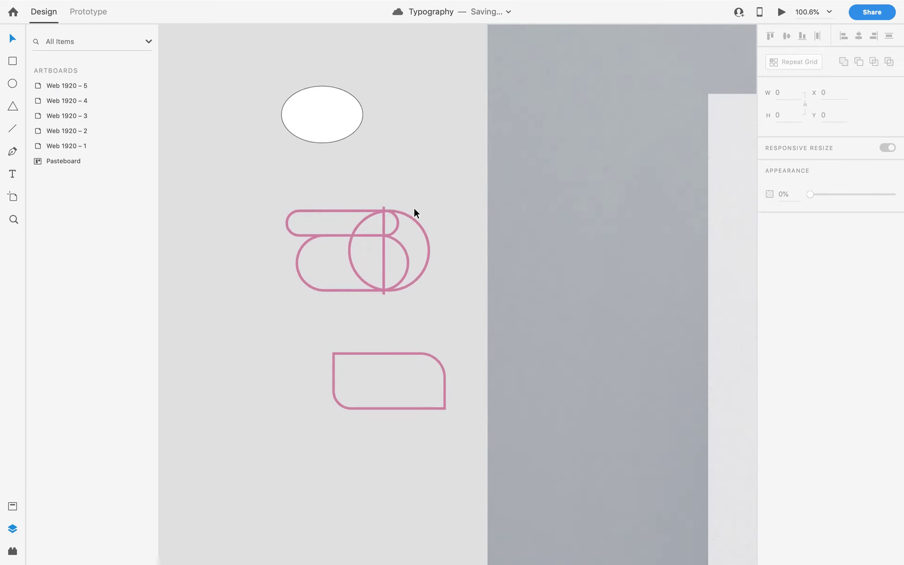
{"action": "scroll", "coordinate": [414, 208], "scroll_direction": "up", "scroll_amount": 5}
{"action": "left_click", "coordinate": [292, 208]}
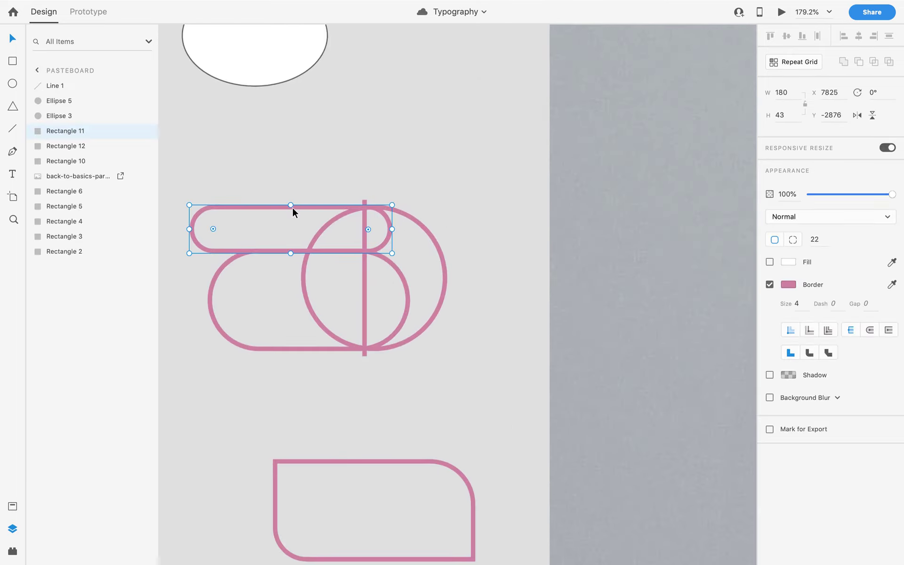
{"action": "scroll", "coordinate": [293, 212], "scroll_direction": "up", "scroll_amount": 2}
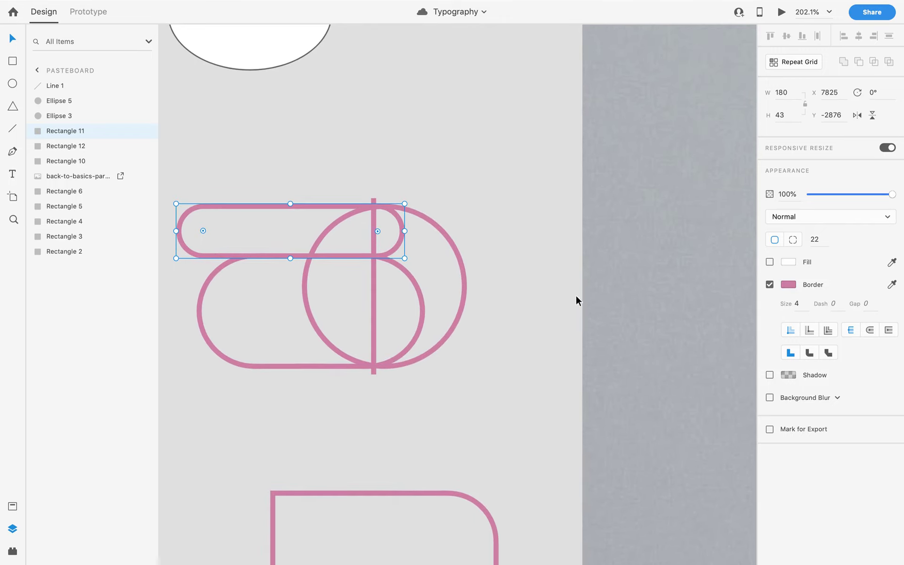
{"action": "left_click", "coordinate": [485, 250]}
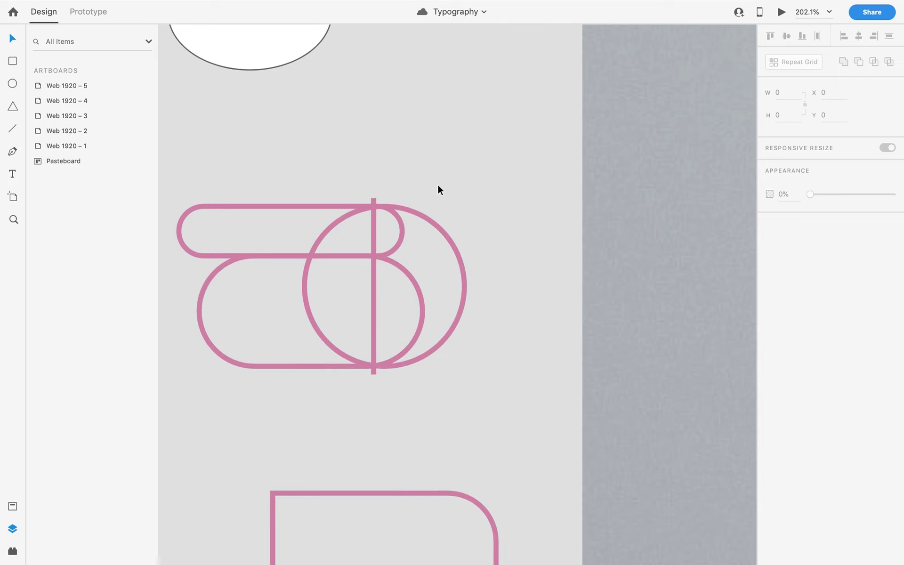
Try to remove the left end of the upper rounded rectangle by deleting its anchor points, and undo the deletions.
{"action": "left_click", "coordinate": [288, 207]}
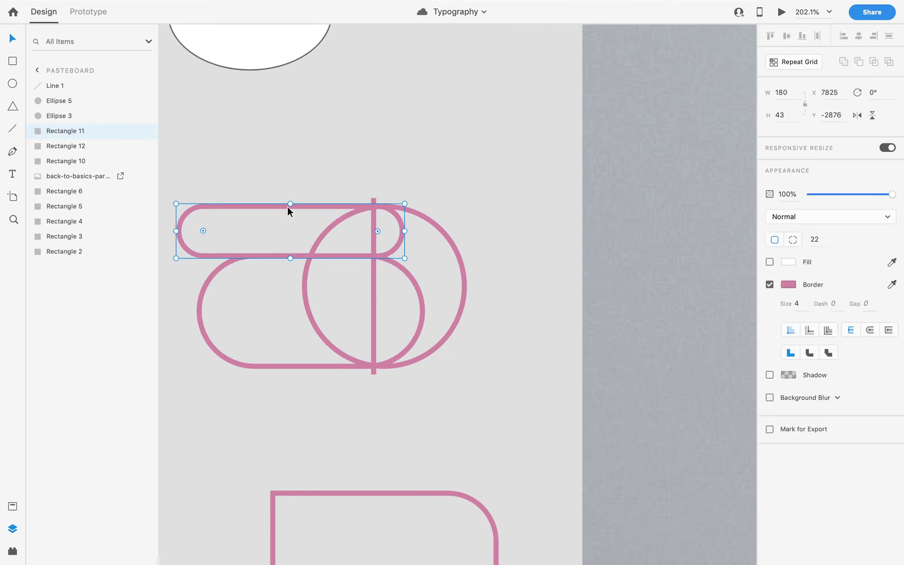
{"action": "double_click", "coordinate": [288, 207]}
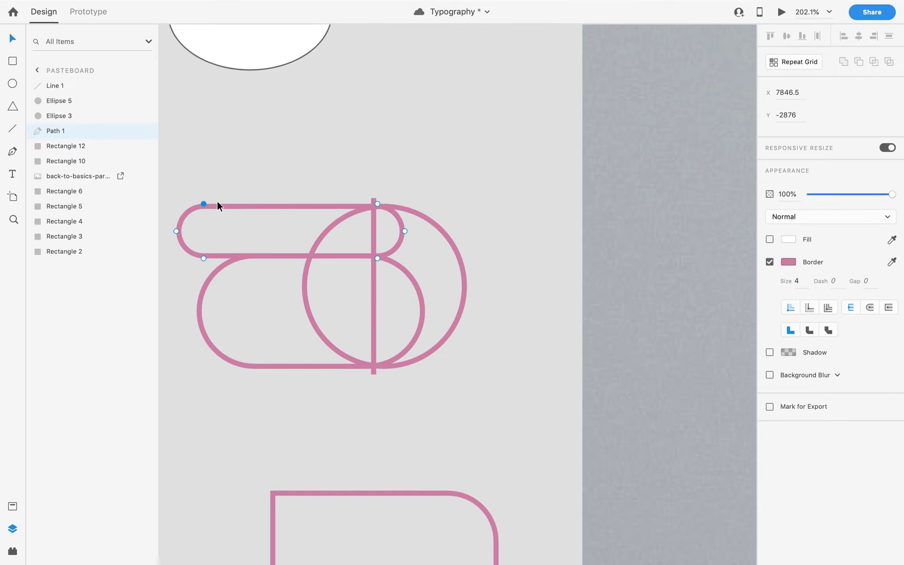
{"action": "key", "text": "Delete"}
{"action": "left_click", "coordinate": [176, 231]}
{"action": "key", "text": "Delete"}
{"action": "key", "text": "super+z"}
{"action": "key", "text": "super+z"}
{"action": "key", "text": "super+z"}
{"action": "key", "text": "super+z"}
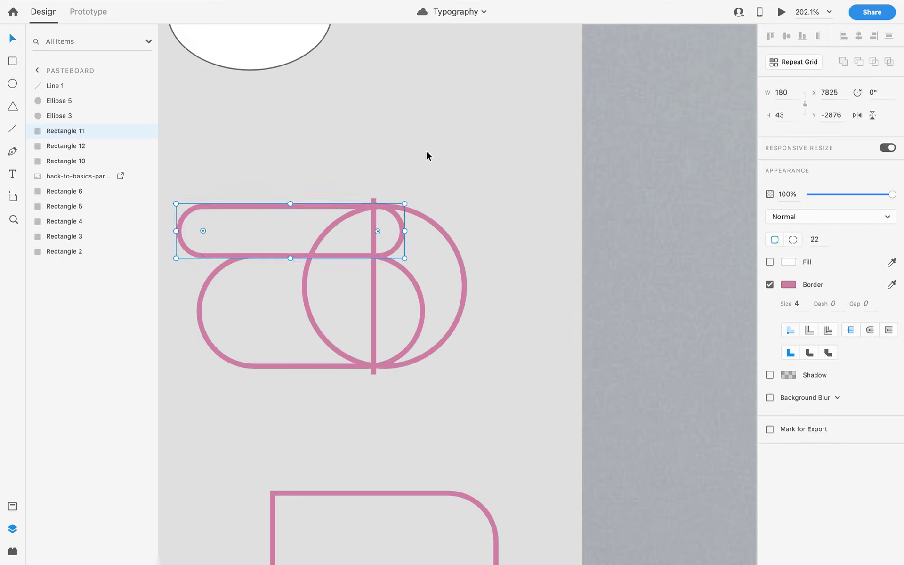
{"action": "left_click", "coordinate": [448, 149]}
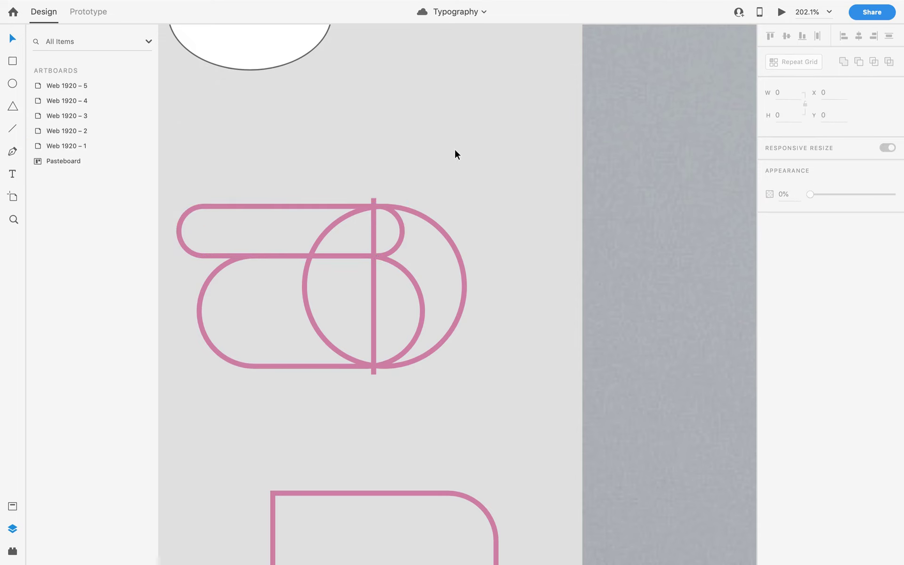
Draw a 182 by 155 white rectangle covering everything left of the vertical line and remove its border.
{"action": "left_click", "coordinate": [374, 313]}
{"action": "left_click", "coordinate": [524, 219]}
{"action": "scroll", "coordinate": [476, 171], "scroll_direction": "down", "scroll_amount": 5}
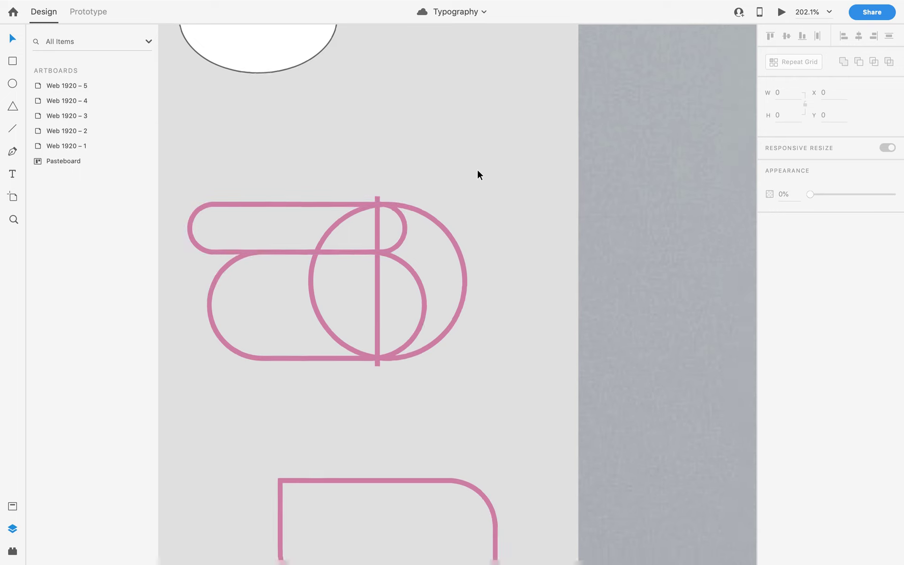
{"action": "scroll", "coordinate": [476, 171], "scroll_direction": "up", "scroll_amount": 3}
{"action": "scroll", "coordinate": [472, 190], "scroll_direction": "down", "scroll_amount": 2}
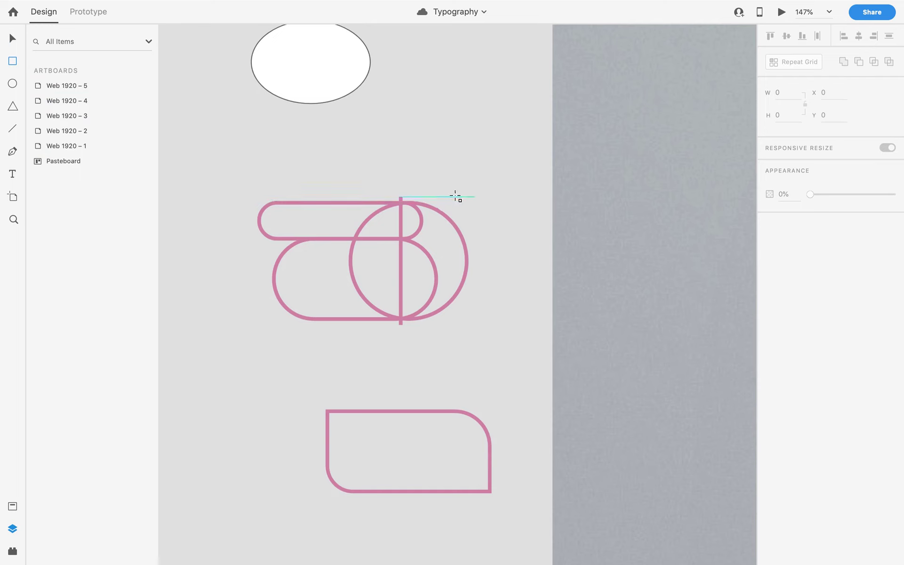
{"action": "left_click_drag", "start_coordinate": [401, 194], "coordinate": [233, 337]}
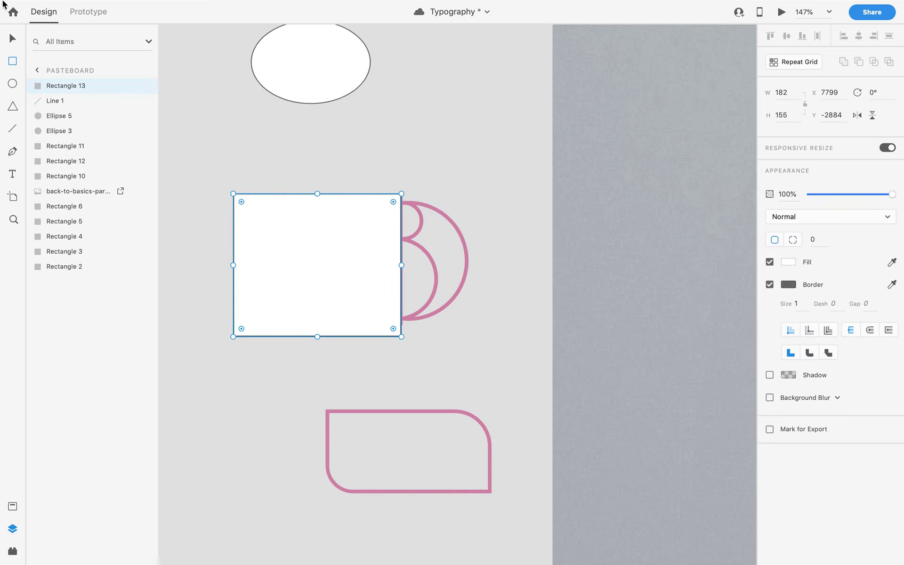
{"action": "left_click", "coordinate": [770, 285]}
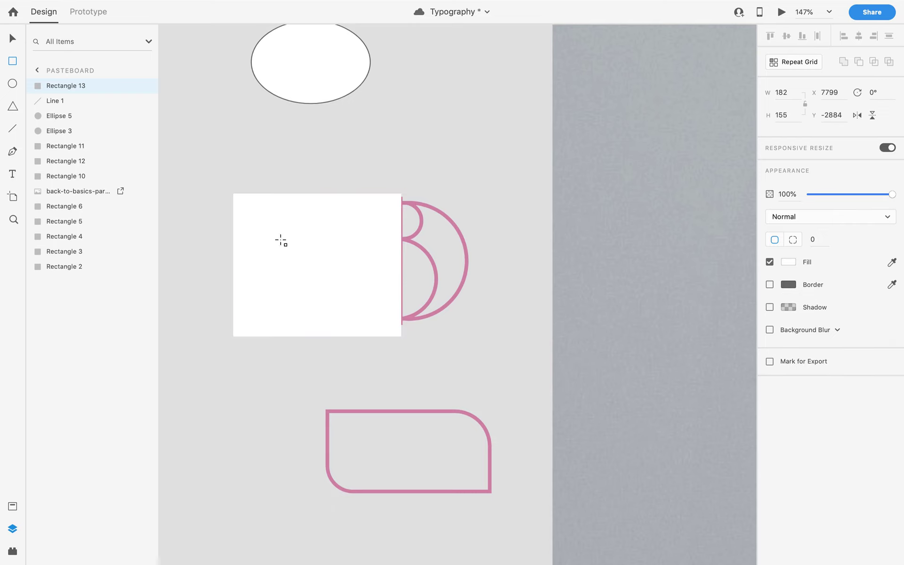
Try moving the white rectangle to other positions over the shapes, including over the circle, and undo each move.
{"action": "left_click", "coordinate": [11, 41]}
{"action": "left_click_drag", "start_coordinate": [321, 238], "coordinate": [288, 287]}
{"action": "key", "text": "ctrl+z"}
{"action": "left_click", "coordinate": [341, 369]}
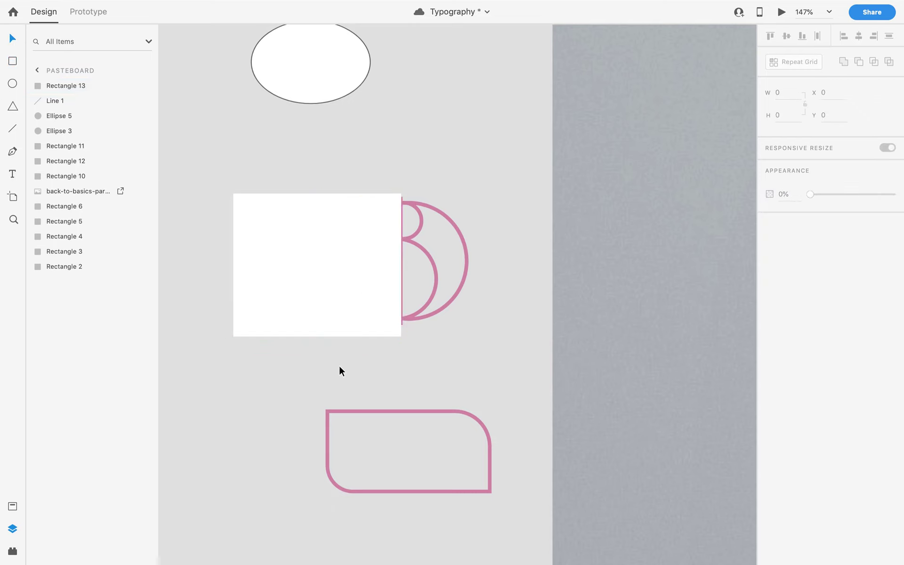
{"action": "scroll", "coordinate": [356, 325], "scroll_direction": "up", "scroll_amount": 3}
{"action": "left_click_drag", "start_coordinate": [359, 312], "coordinate": [577, 250]}
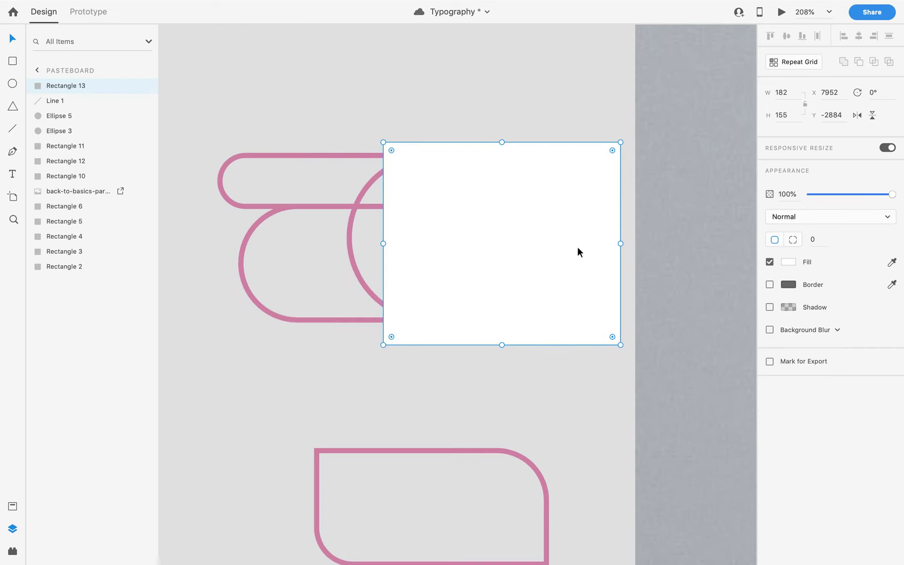
{"action": "key", "text": "ctrl+z"}
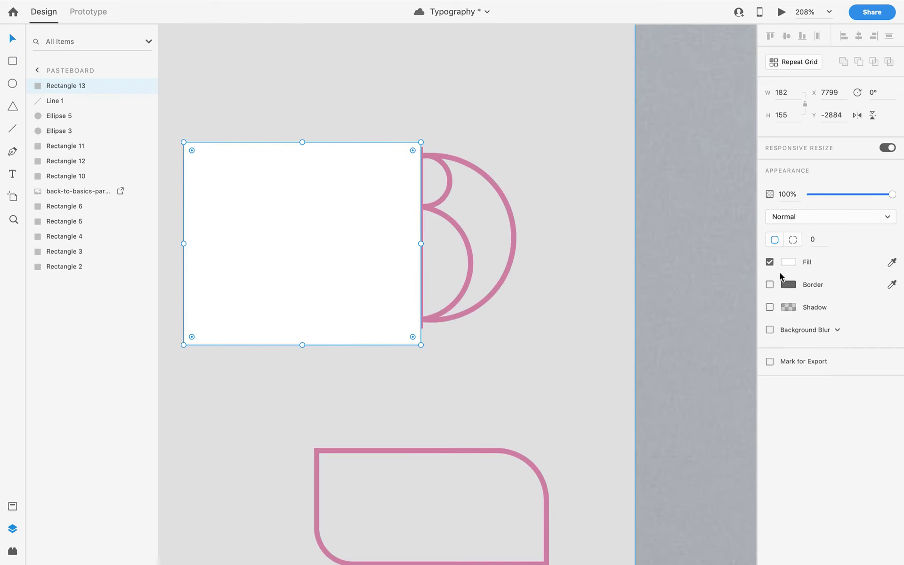
{"action": "left_click_drag", "start_coordinate": [816, 195], "coordinate": [896, 204]}
Move the white rectangle and both rounded rectangles left together, putting the group at X 7726, Y -2884.
{"action": "left_click_drag", "start_coordinate": [320, 380], "coordinate": [333, 140]}
{"action": "left_click_drag", "start_coordinate": [366, 211], "coordinate": [272, 219]}
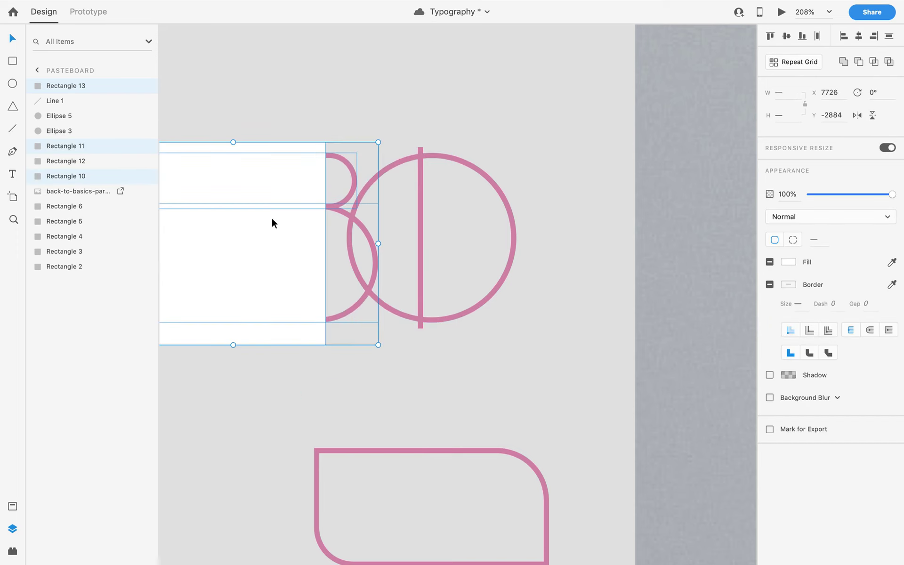
{"action": "right_click", "coordinate": [315, 242]}
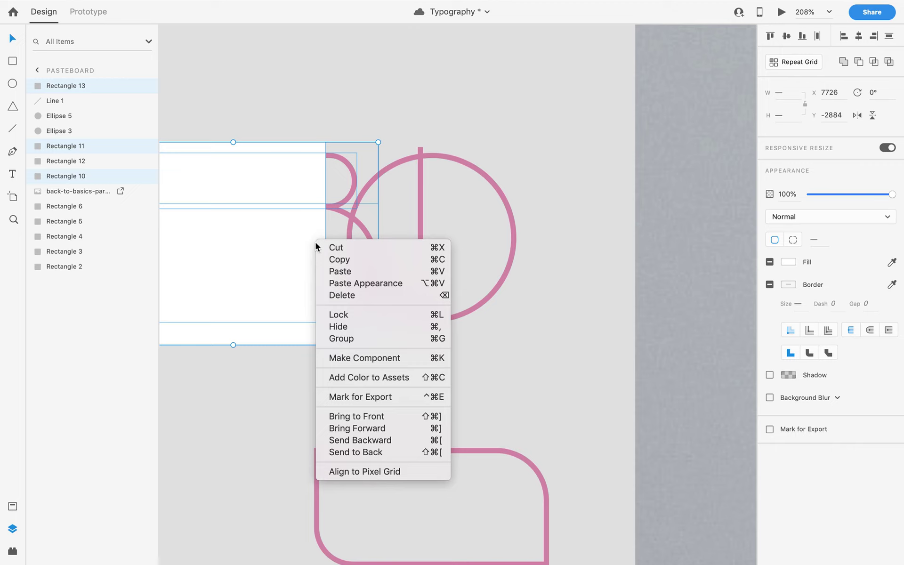
{"action": "left_click", "coordinate": [473, 115]}
Try the exclude-overlap and intersect operations on the white rectangle and the upper rounded rectangle, undoing both.
{"action": "left_click", "coordinate": [395, 109]}
{"action": "left_click", "coordinate": [334, 165]}
{"action": "left_click", "coordinate": [395, 125]}
{"action": "left_click_drag", "start_coordinate": [355, 119], "coordinate": [499, 150]}
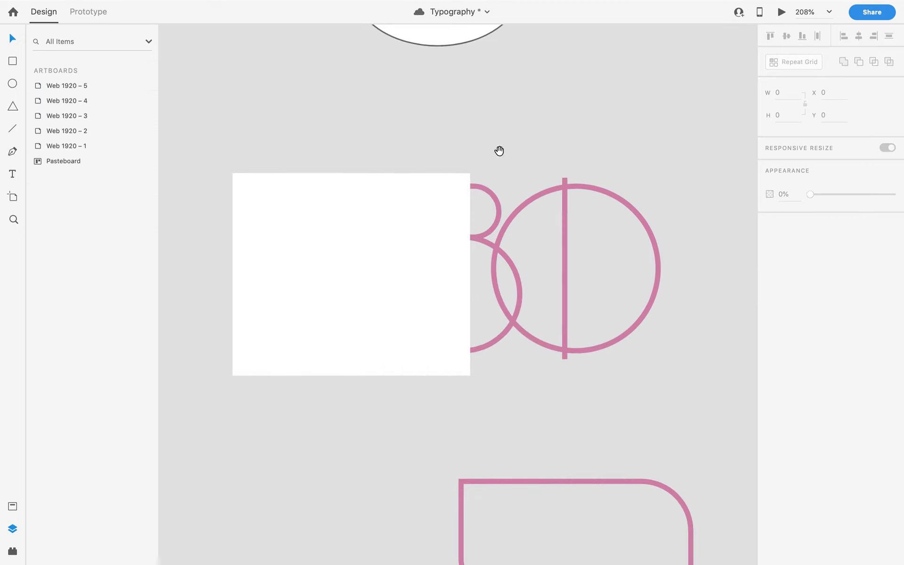
{"action": "left_click", "coordinate": [368, 204]}
{"action": "left_click", "coordinate": [491, 196], "text": "shift"}
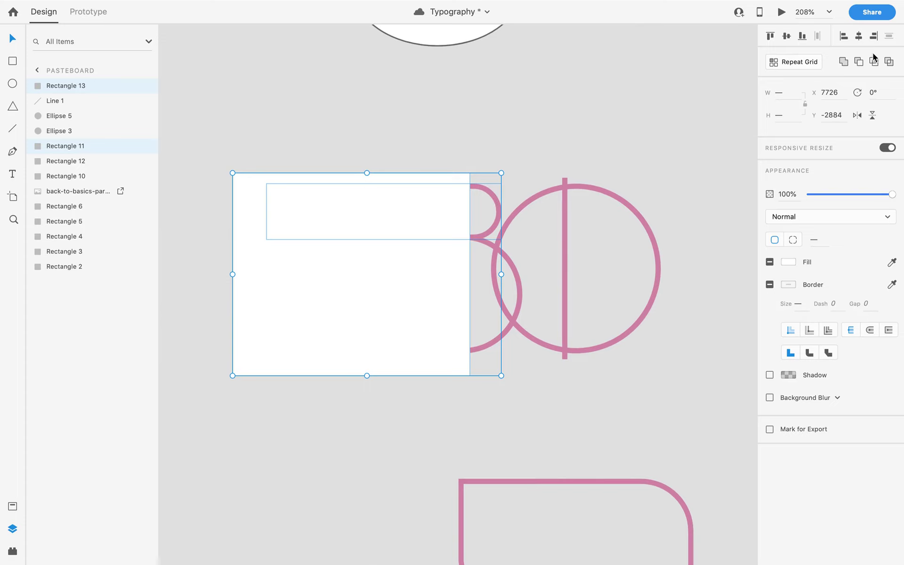
{"action": "left_click", "coordinate": [888, 62]}
{"action": "key", "text": "ctrl+z"}
{"action": "left_click", "coordinate": [876, 62]}
{"action": "key", "text": "ctrl+z"}
Move the white rectangle right to X 7906 so it covers only the right ends of the rounded rectangles.
{"action": "left_click", "coordinate": [447, 102]}
{"action": "left_click_drag", "start_coordinate": [395, 223], "coordinate": [631, 223]}
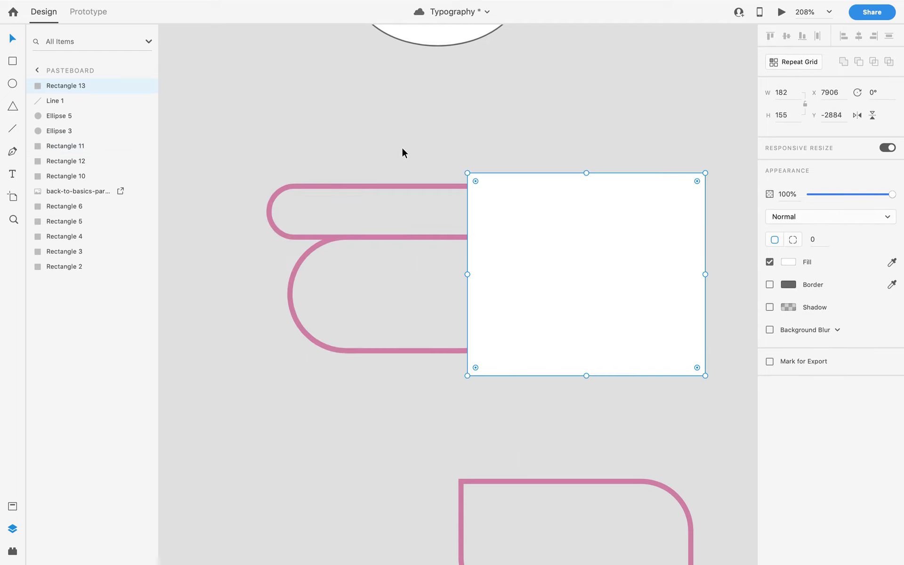
Try intersecting and subtracting the white rectangle with both rounded rectangles at once, undoing each attempt.
{"action": "left_click", "coordinate": [424, 186], "text": "shift"}
{"action": "left_click", "coordinate": [341, 351], "text": "shift"}
{"action": "left_click", "coordinate": [873, 62]}
{"action": "key", "text": "ctrl+z"}
{"action": "left_click", "coordinate": [861, 63]}
{"action": "key", "text": "ctrl+z"}
{"action": "left_click", "coordinate": [547, 99]}
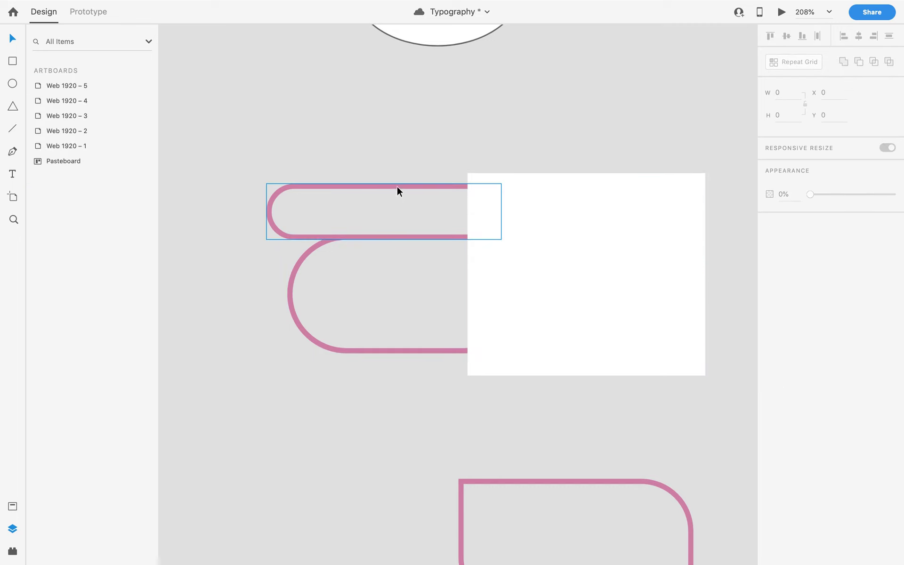
Intersect the upper rounded rectangle with the white rectangle to keep only its right end as a D shape.
{"action": "left_click", "coordinate": [397, 185]}
{"action": "left_click", "coordinate": [546, 182], "text": "shift"}
{"action": "left_click", "coordinate": [873, 62]}
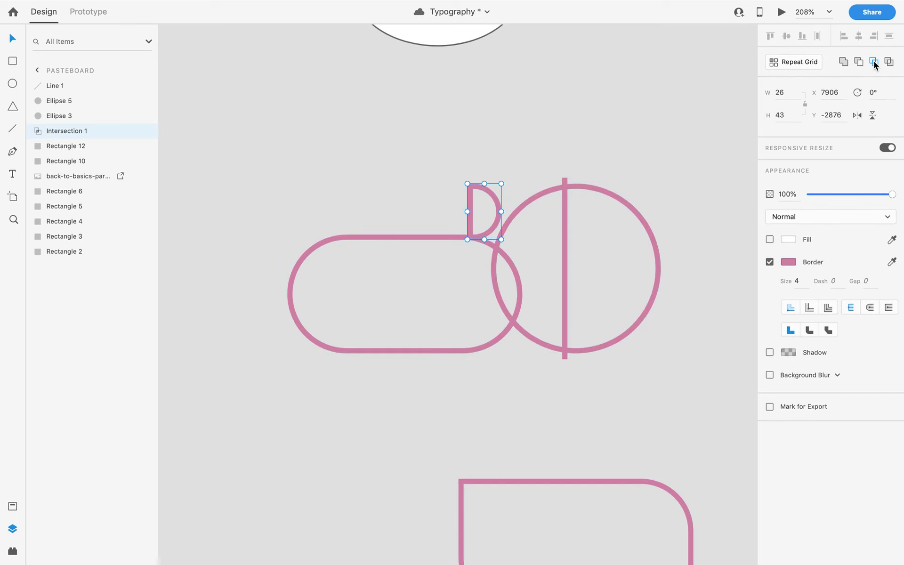
{"action": "left_click", "coordinate": [533, 188]}
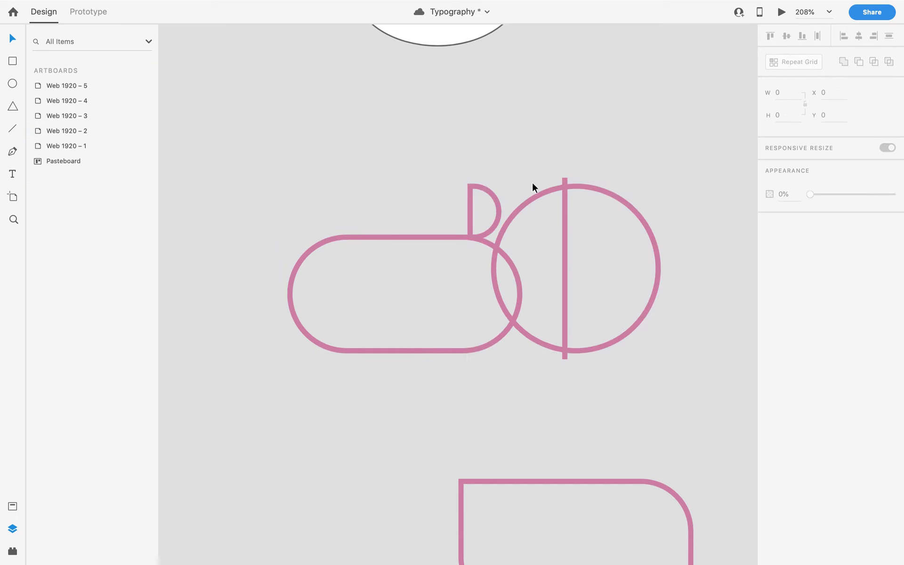
Move the small D shape and the lower rounded rectangle right onto the circle, aligning the D's straight side with the vertical line.
{"action": "left_click", "coordinate": [485, 204]}
{"action": "scroll", "coordinate": [582, 143], "scroll_direction": "down", "scroll_amount": 5}
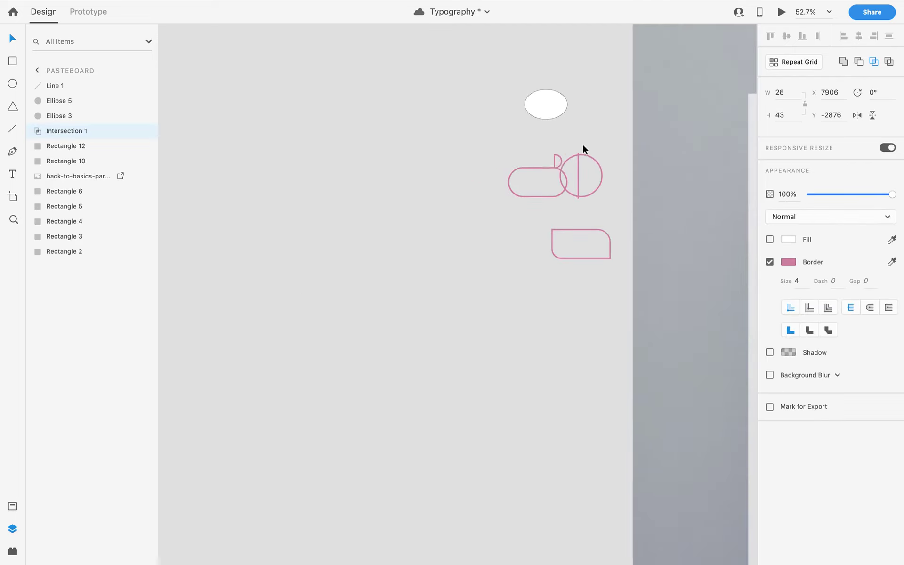
{"action": "scroll", "coordinate": [582, 143], "scroll_direction": "up", "scroll_amount": 5}
{"action": "left_click", "coordinate": [515, 188], "text": "shift"}
{"action": "left_click_drag", "start_coordinate": [515, 189], "coordinate": [563, 189]}
{"action": "left_click", "coordinate": [617, 143]}
{"action": "scroll", "coordinate": [616, 155], "scroll_direction": "down", "scroll_amount": 4}
{"action": "left_click_drag", "start_coordinate": [507, 173], "coordinate": [309, 233]}
{"action": "scroll", "coordinate": [302, 230], "scroll_direction": "up", "scroll_amount": 6}
{"action": "scroll", "coordinate": [375, 309], "scroll_direction": "up", "scroll_amount": 1}
Draw a borderless 109 by 119 white rectangle at X 7980, Y -2837, covering the lower rounded rectangle's right end.
{"action": "left_click", "coordinate": [407, 252]}
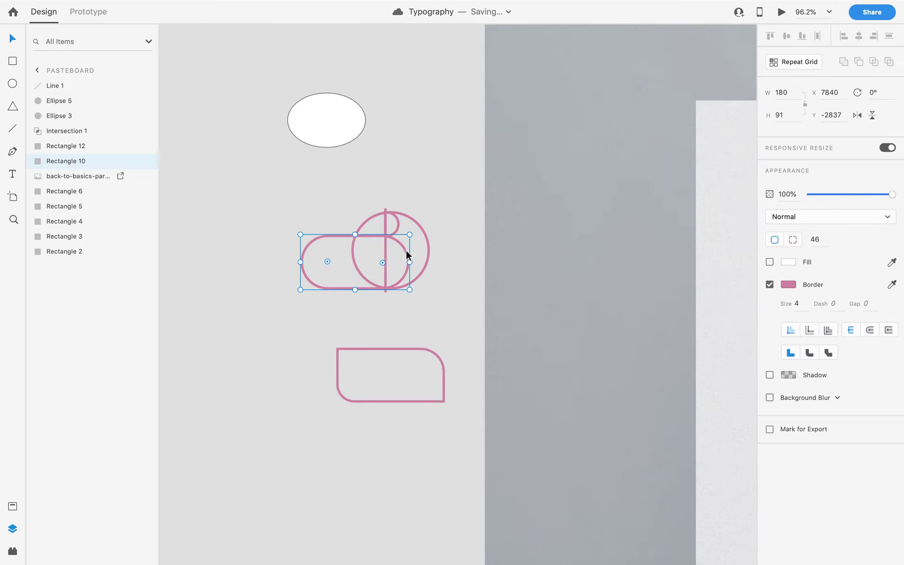
{"action": "left_click", "coordinate": [12, 62]}
{"action": "scroll", "coordinate": [424, 256], "scroll_direction": "up", "scroll_amount": 4}
{"action": "mouse_move", "coordinate": [476, 218]}
{"action": "left_mouse_down"}
{"action": "mouse_move", "coordinate": [373, 317]}
{"action": "mouse_move", "coordinate": [356, 348]}
{"action": "left_mouse_up"}
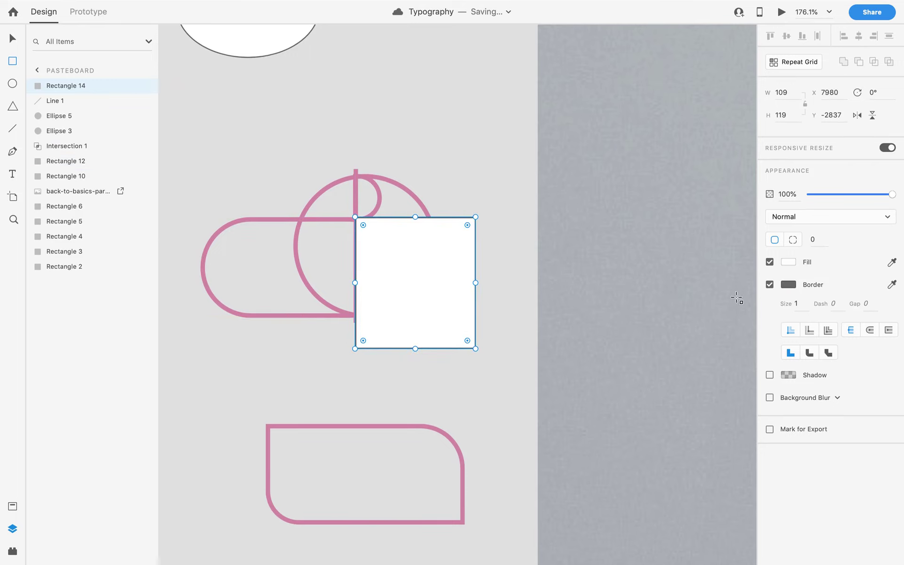
{"action": "left_click", "coordinate": [769, 284]}
{"action": "left_click", "coordinate": [13, 38]}
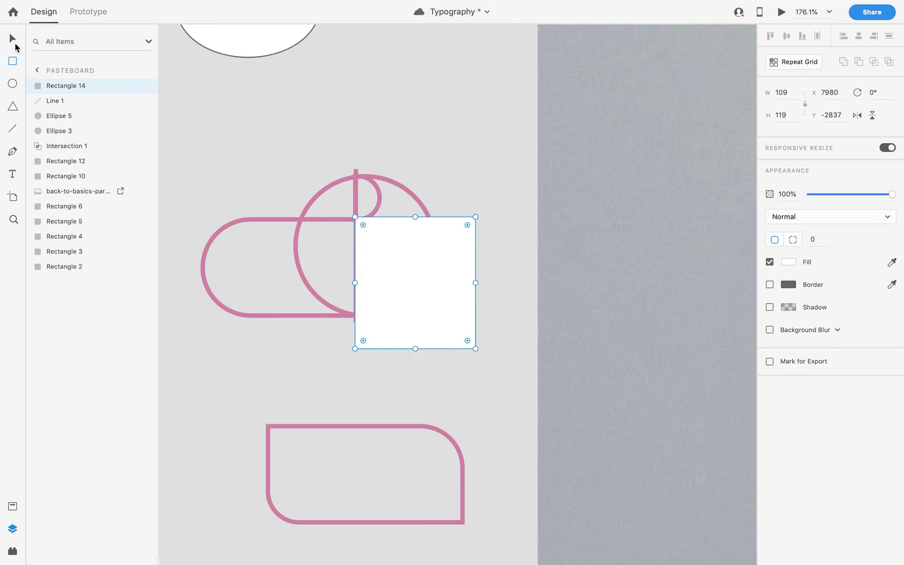
Intersect the lower rounded rectangle with the new white rectangle to keep only its right end.
{"action": "left_click", "coordinate": [230, 219]}
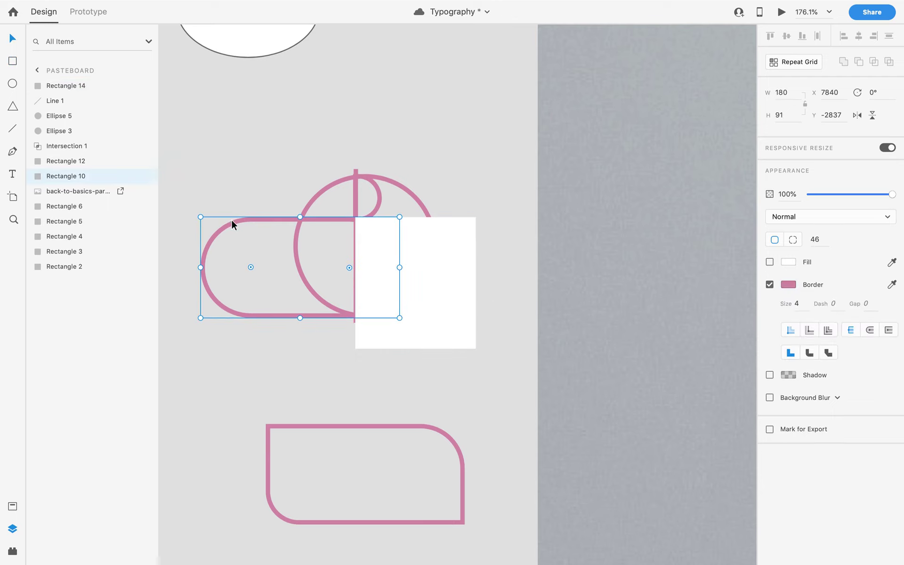
{"action": "left_click", "coordinate": [462, 271], "text": "shift"}
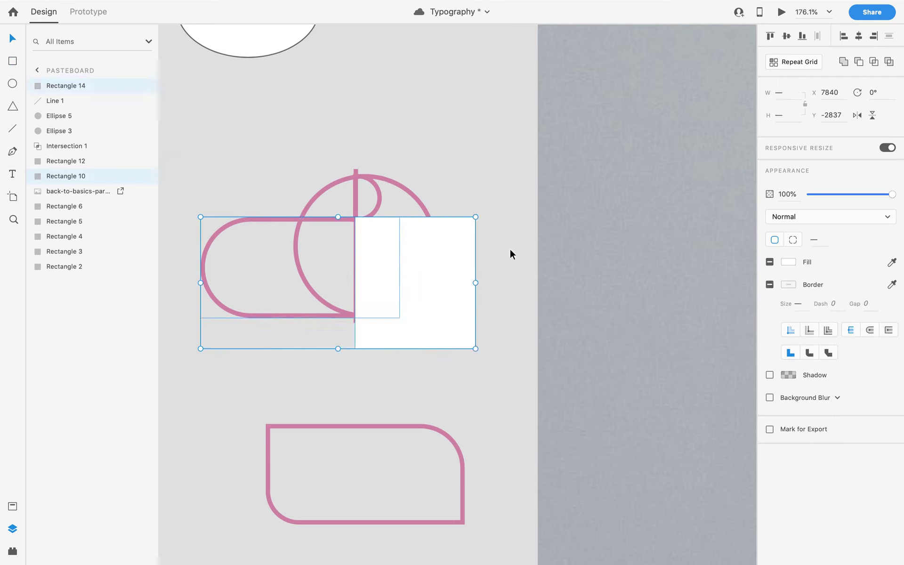
{"action": "left_click", "coordinate": [876, 63]}
{"action": "left_click", "coordinate": [382, 247]}
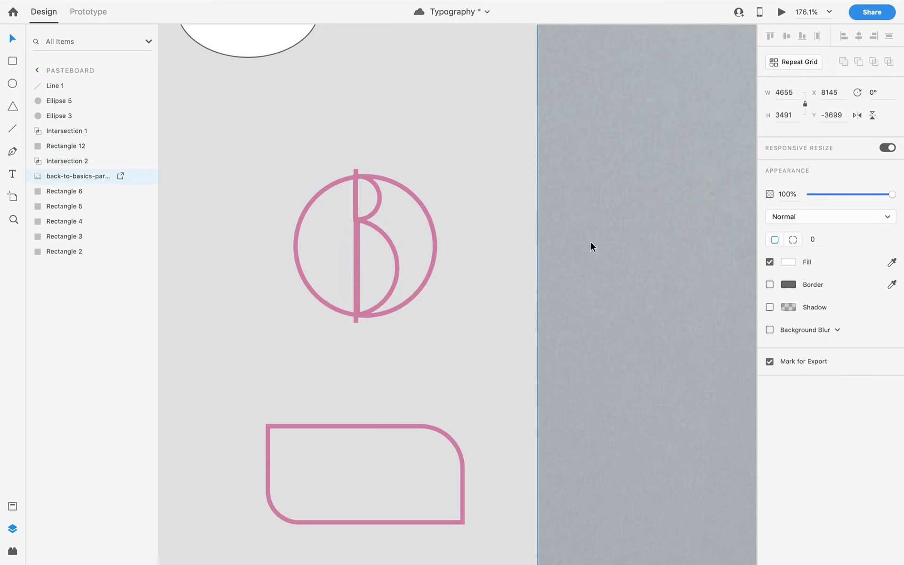
{"action": "left_click", "coordinate": [388, 241]}
Delete the vertical line running through the circle.
{"action": "scroll", "coordinate": [453, 213], "scroll_direction": "down", "scroll_amount": 5}
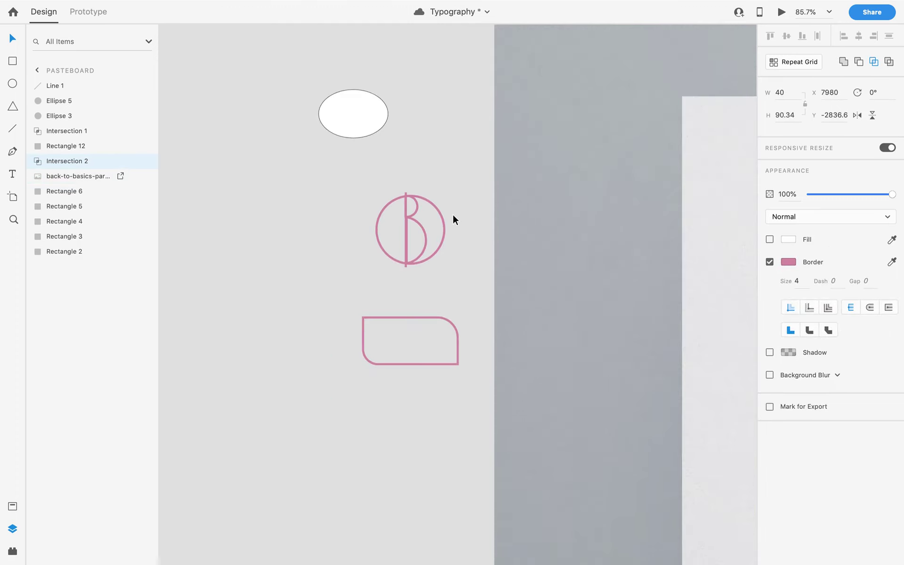
{"action": "scroll", "coordinate": [453, 212], "scroll_direction": "up", "scroll_amount": 5}
{"action": "left_click", "coordinate": [349, 234]}
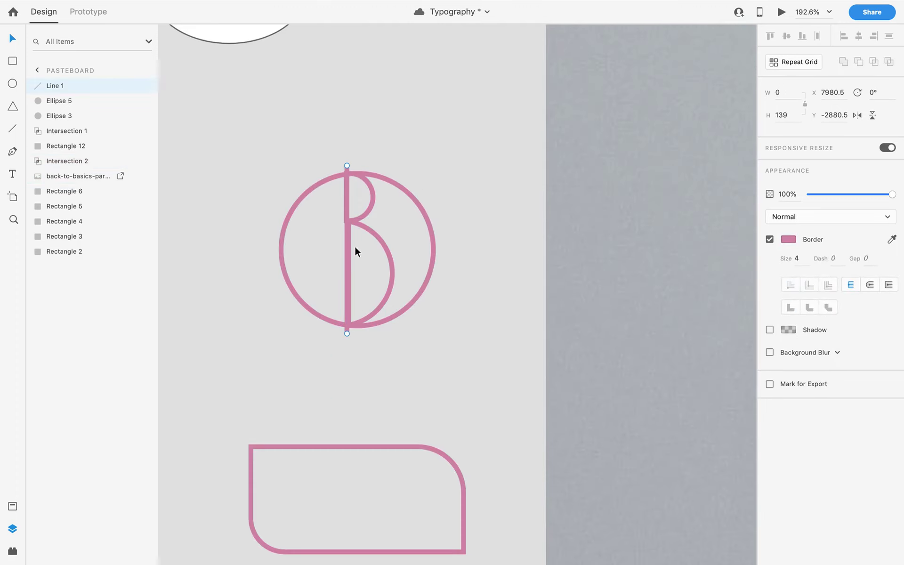
{"action": "key", "text": "Delete"}
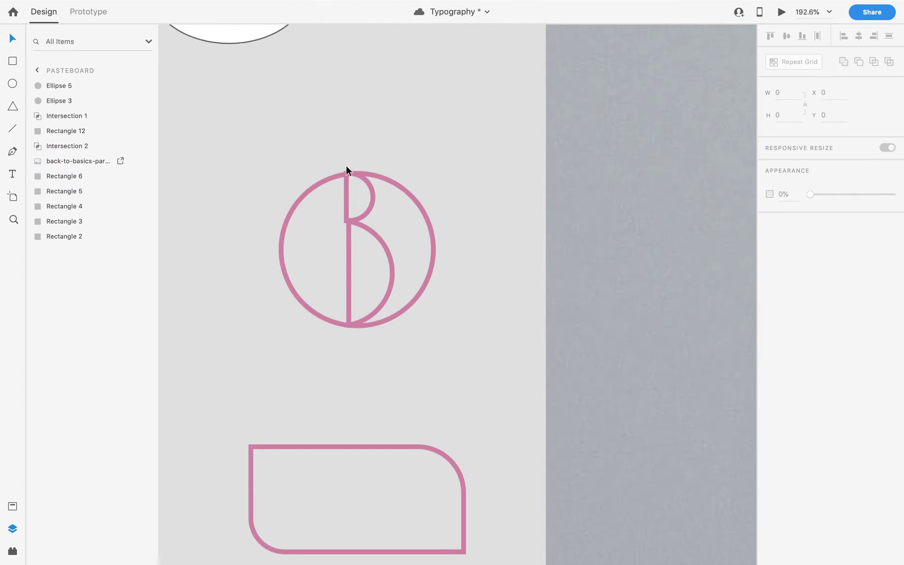
Align the lower D shape's straight side with the upper D shape's straight side at X 7978.
{"action": "left_click", "coordinate": [374, 202]}
{"action": "left_click", "coordinate": [382, 245]}
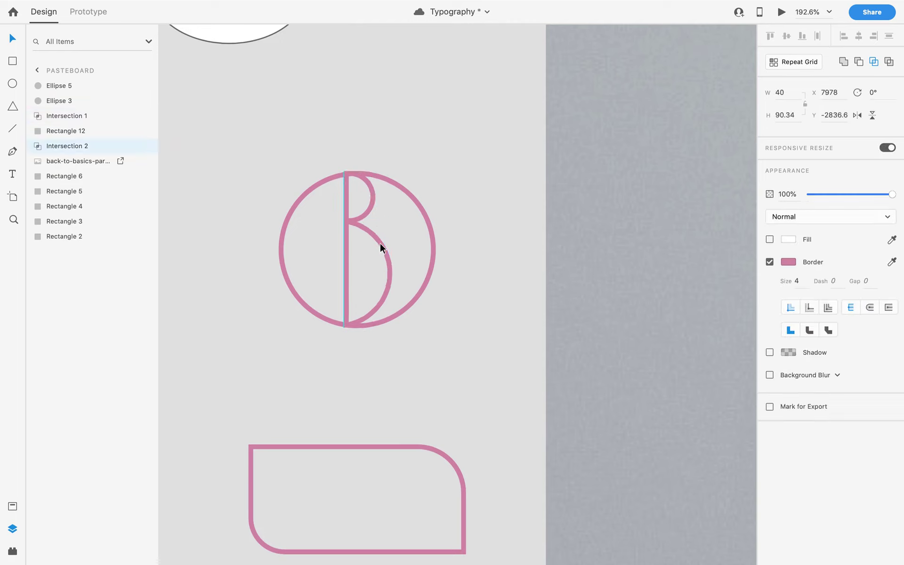
{"action": "left_click", "coordinate": [495, 196]}
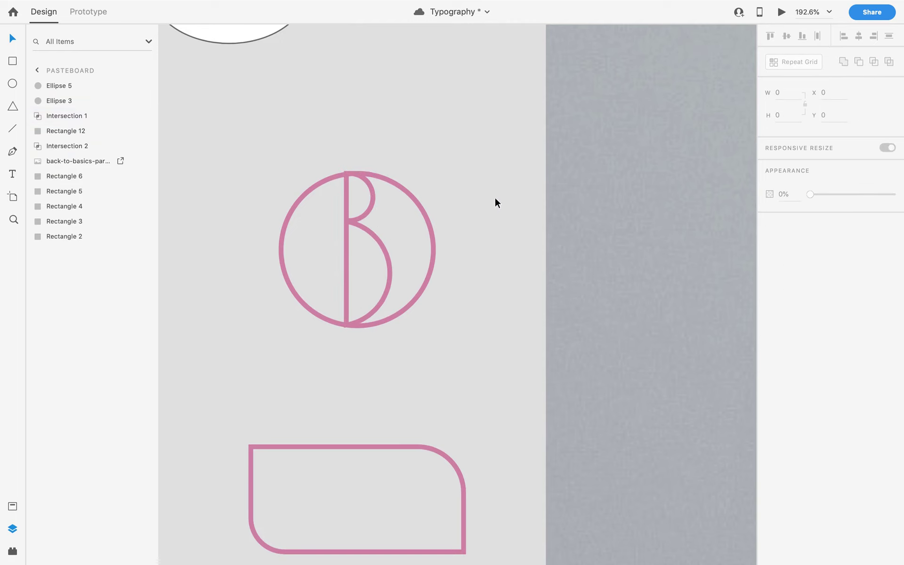
Shift both D shapes together 3 px right within the circle, to X 7981.
{"action": "left_click", "coordinate": [369, 202]}
{"action": "left_click", "coordinate": [379, 241], "text": "shift"}
{"action": "key", "text": "Right"}
{"action": "key", "text": "Right"}
{"action": "key", "text": "Right"}
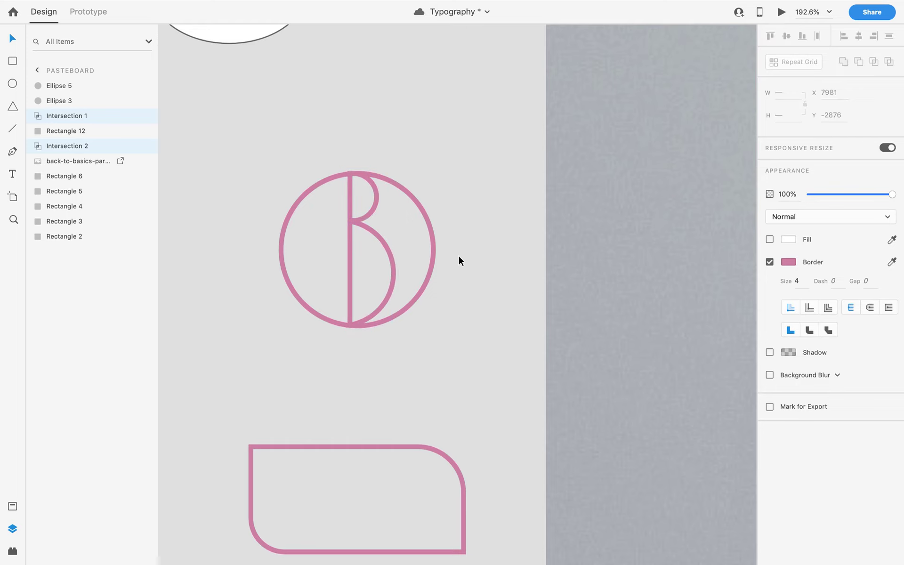
{"action": "left_click", "coordinate": [476, 254]}
Draw a horizontal line about 56 wide from the B's stem to the circle's left edge and paste the copied pink 4-size border appearance onto it.
{"action": "scroll", "coordinate": [485, 255], "scroll_direction": "down", "scroll_amount": 5}
{"action": "scroll", "coordinate": [506, 244], "scroll_direction": "up", "scroll_amount": 1}
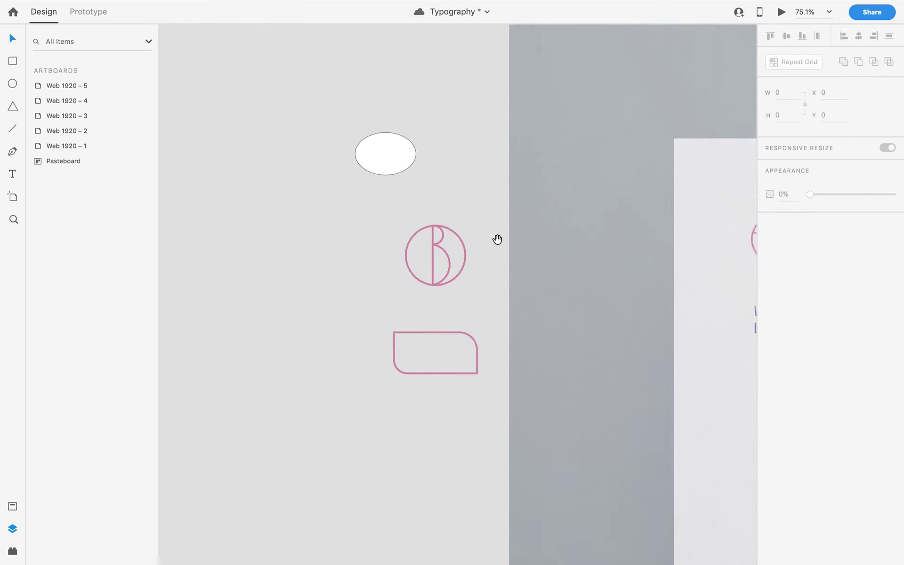
{"action": "left_click_drag", "start_coordinate": [499, 240], "coordinate": [355, 276]}
{"action": "scroll", "coordinate": [325, 271], "scroll_direction": "up", "scroll_amount": 5}
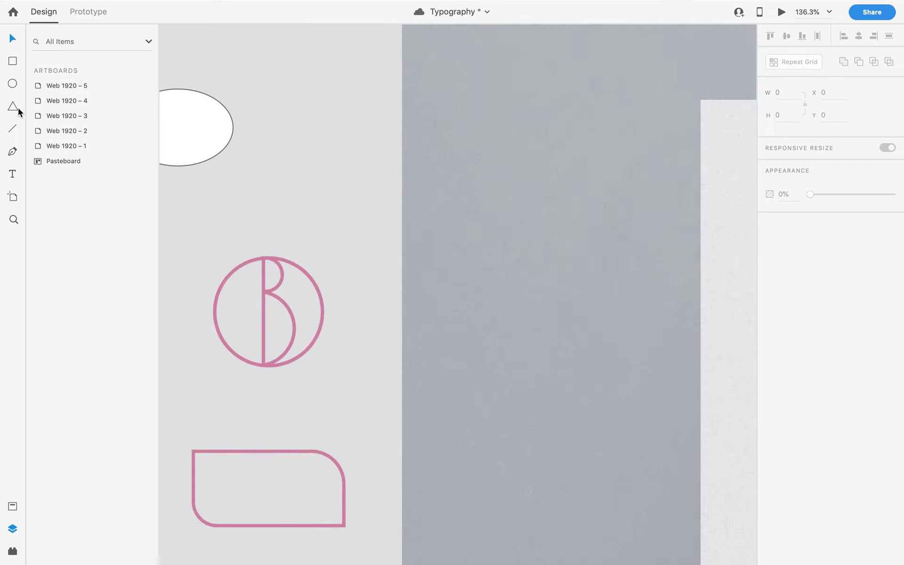
{"action": "left_click", "coordinate": [13, 126]}
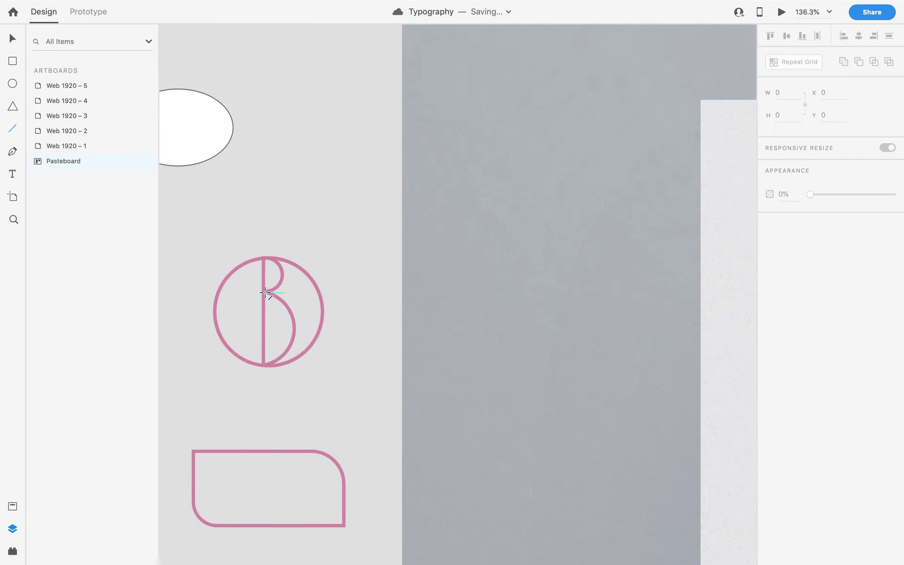
{"action": "left_click_drag", "start_coordinate": [265, 292], "coordinate": [216, 292]}
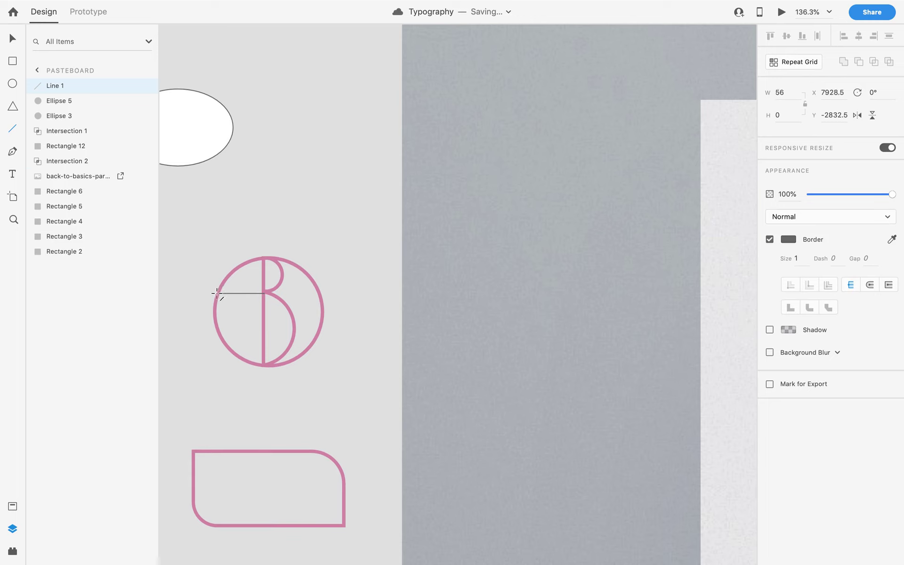
{"action": "right_click", "coordinate": [234, 295]}
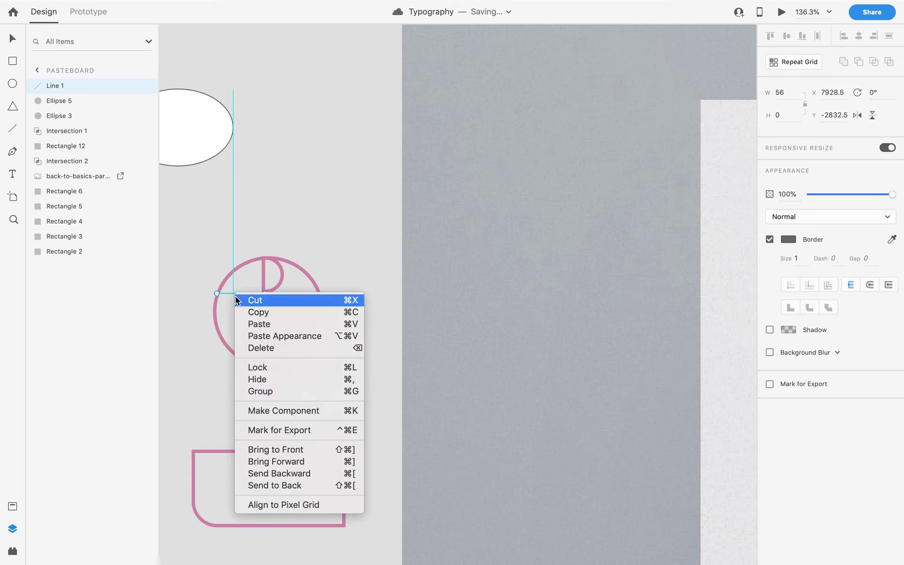
{"action": "left_click", "coordinate": [260, 335]}
Raise the horizontal line to Y -2834.5, level with the junction of the two D shapes, and shorten its left end to 54 wide.
{"action": "left_click", "coordinate": [13, 38]}
{"action": "left_click", "coordinate": [412, 226]}
{"action": "scroll", "coordinate": [343, 244], "scroll_direction": "up", "scroll_amount": 3}
{"action": "left_click_drag", "start_coordinate": [344, 244], "coordinate": [654, 202]}
{"action": "scroll", "coordinate": [496, 298], "scroll_direction": "up", "scroll_amount": 5}
{"action": "left_click_drag", "start_coordinate": [549, 273], "coordinate": [547, 266]}
{"action": "key", "text": "a"}
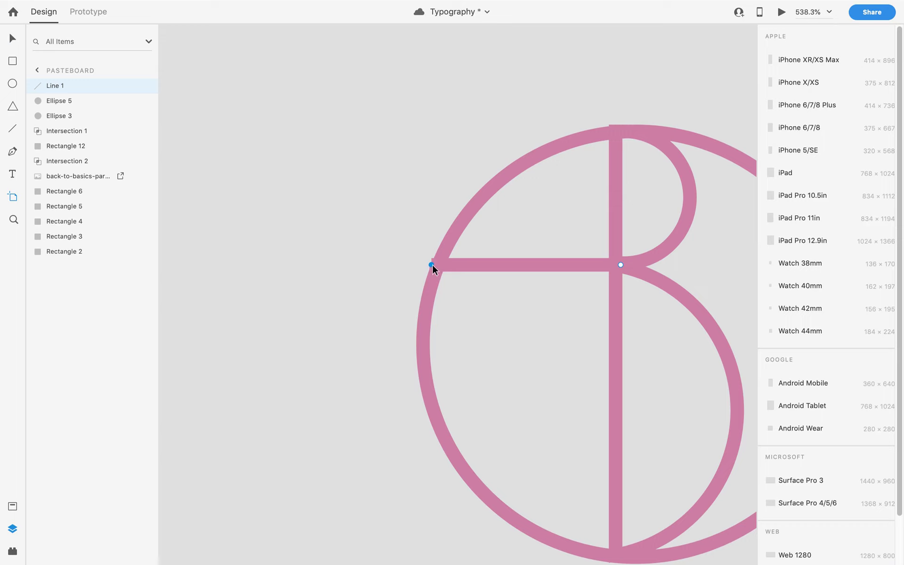
{"action": "left_click", "coordinate": [411, 257]}
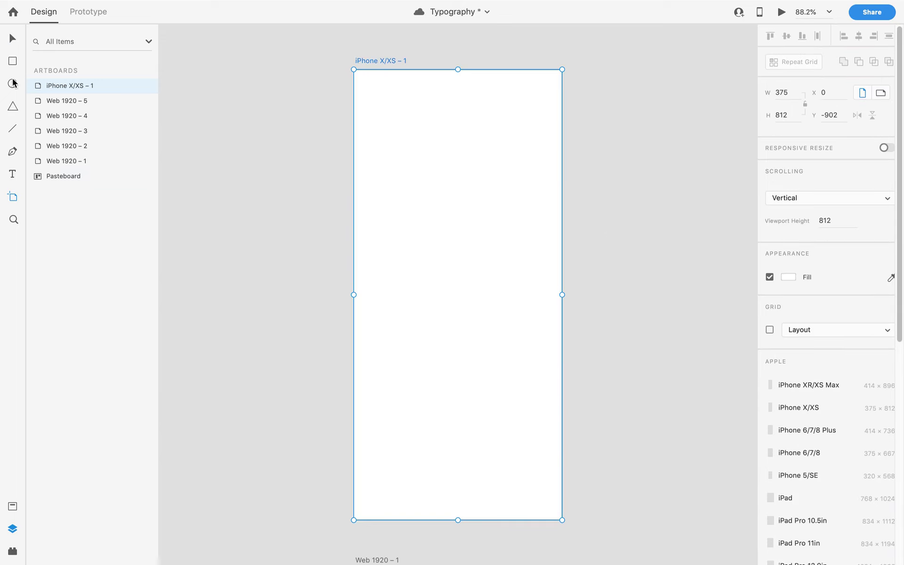
{"action": "key", "text": "ctrl+z"}
{"action": "left_click", "coordinate": [13, 34]}
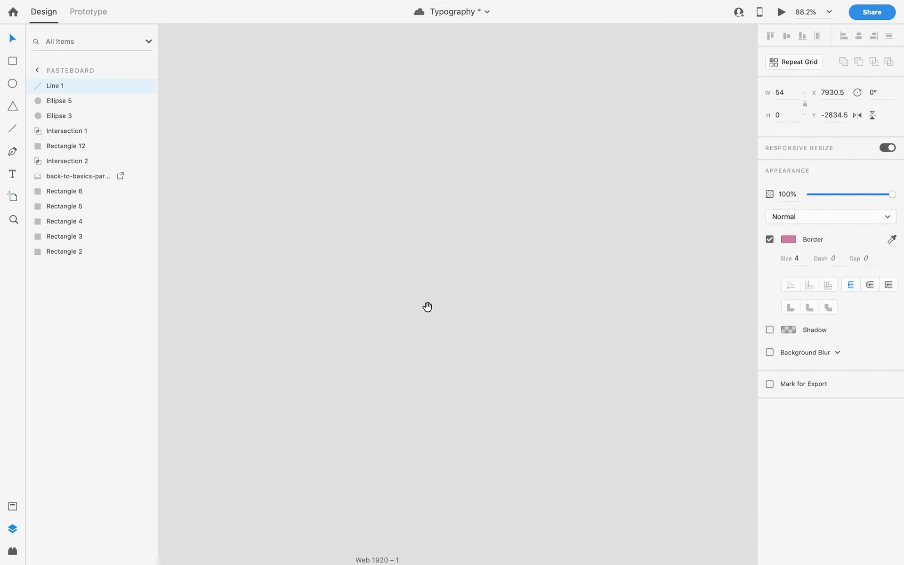
Save the document and deselect the horizontal line in the B monogram.
{"action": "key", "text": "ctrl+0"}
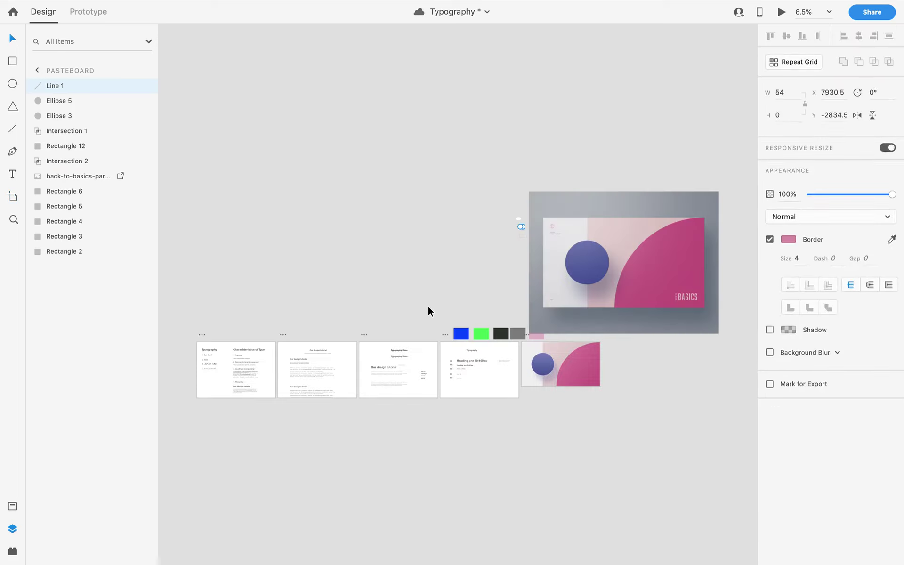
{"action": "key", "text": "ctrl+s"}
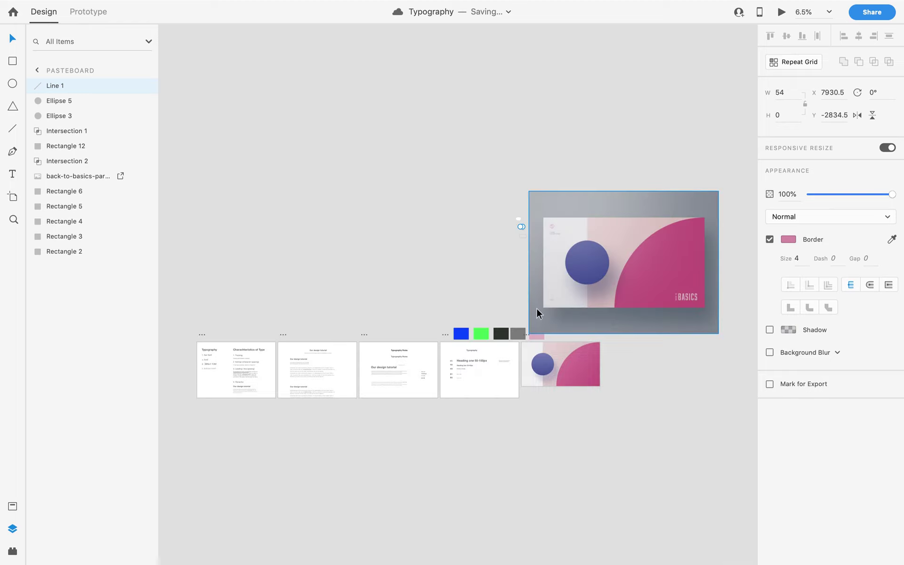
{"action": "scroll", "coordinate": [537, 309], "scroll_direction": "up", "scroll_amount": 10}
{"action": "scroll", "coordinate": [596, 226], "scroll_direction": "up", "scroll_amount": 5}
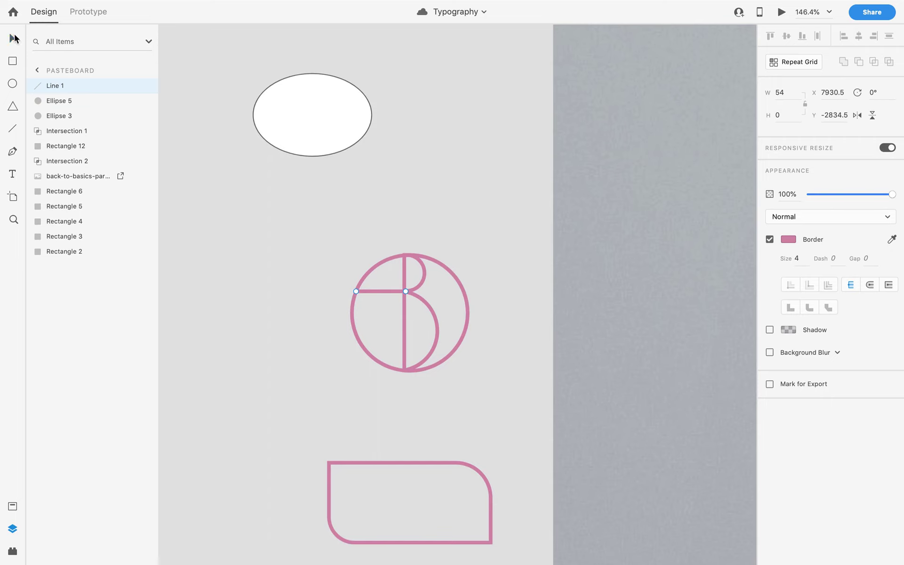
{"action": "left_click", "coordinate": [392, 144]}
Nudge the B monogram's upper and lower bowls slightly to the right inside the circle.
{"action": "scroll", "coordinate": [456, 149], "scroll_direction": "down", "scroll_amount": 8}
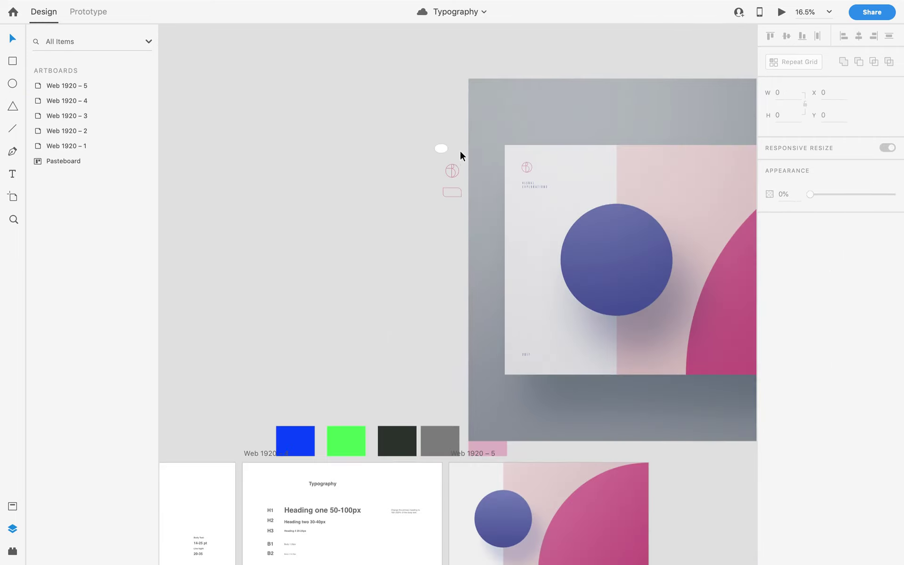
{"action": "scroll", "coordinate": [407, 222], "scroll_direction": "down", "scroll_amount": 3}
{"action": "scroll", "coordinate": [445, 123], "scroll_direction": "up", "scroll_amount": 3}
{"action": "scroll", "coordinate": [447, 126], "scroll_direction": "up", "scroll_amount": 5}
{"action": "scroll", "coordinate": [514, 334], "scroll_direction": "up", "scroll_amount": 8}
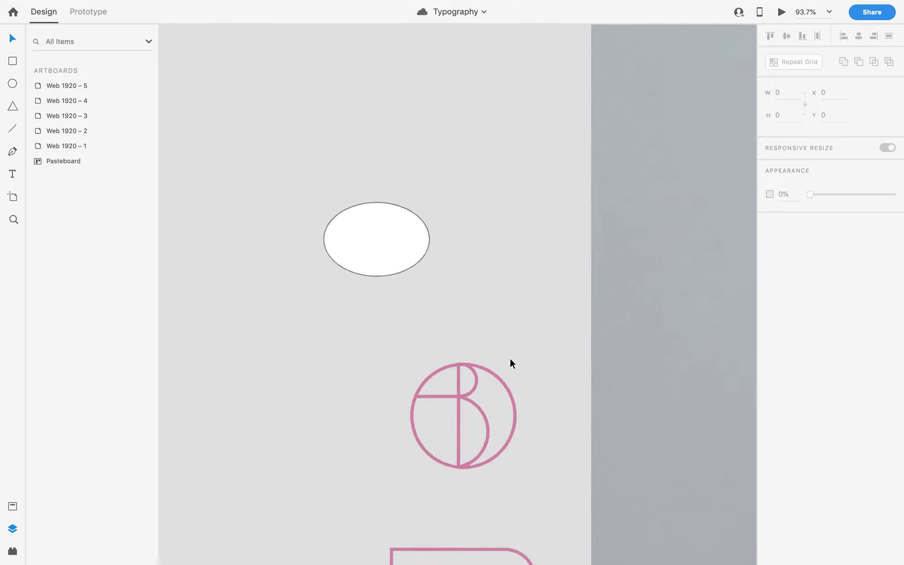
{"action": "scroll", "coordinate": [562, 182], "scroll_direction": "down", "scroll_amount": 2}
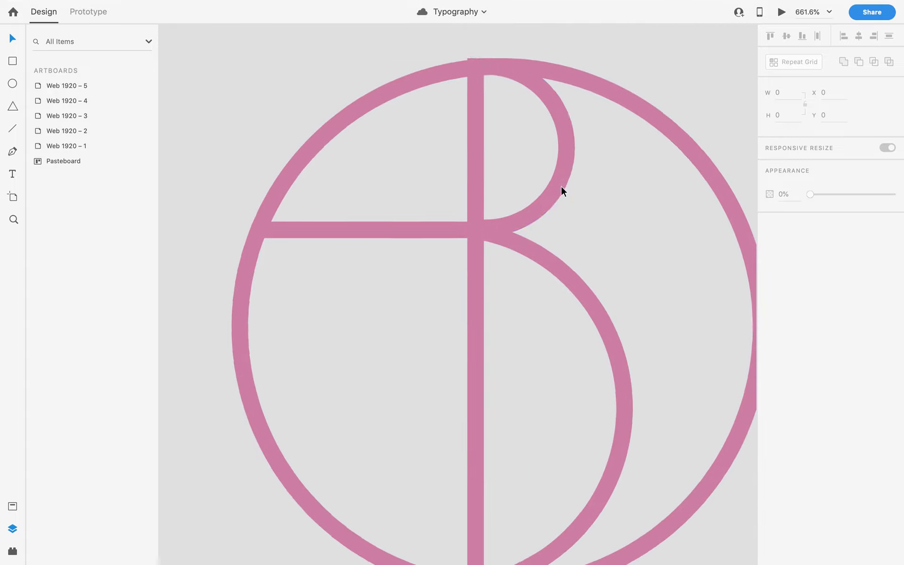
{"action": "scroll", "coordinate": [553, 185], "scroll_direction": "down", "scroll_amount": 2}
{"action": "left_click", "coordinate": [563, 146]}
{"action": "left_click", "coordinate": [569, 255], "text": "shift"}
{"action": "key", "text": "Right"}
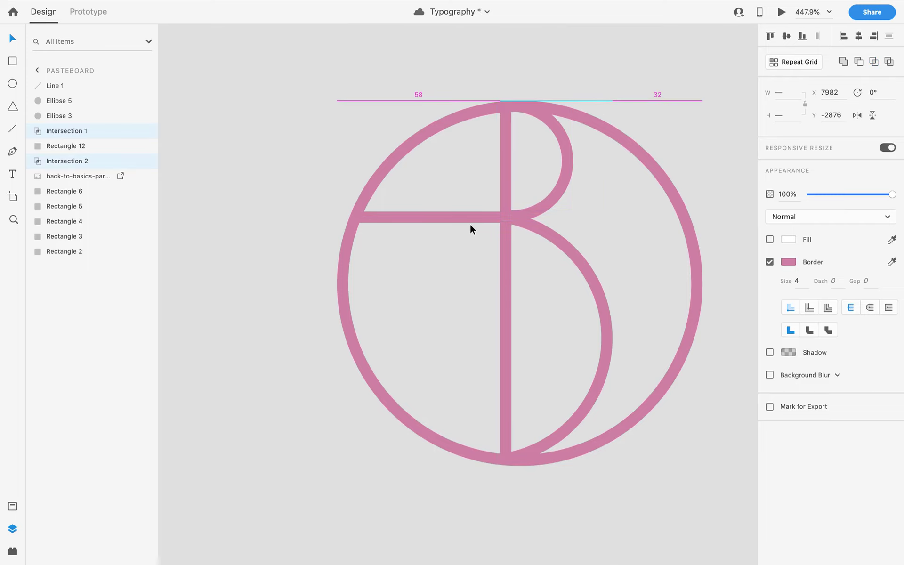
{"action": "left_click", "coordinate": [336, 107]}
Delete the pink rectangle with two rounded corners below the monogram and save the document.
{"action": "scroll", "coordinate": [336, 108], "scroll_direction": "down", "scroll_amount": 10}
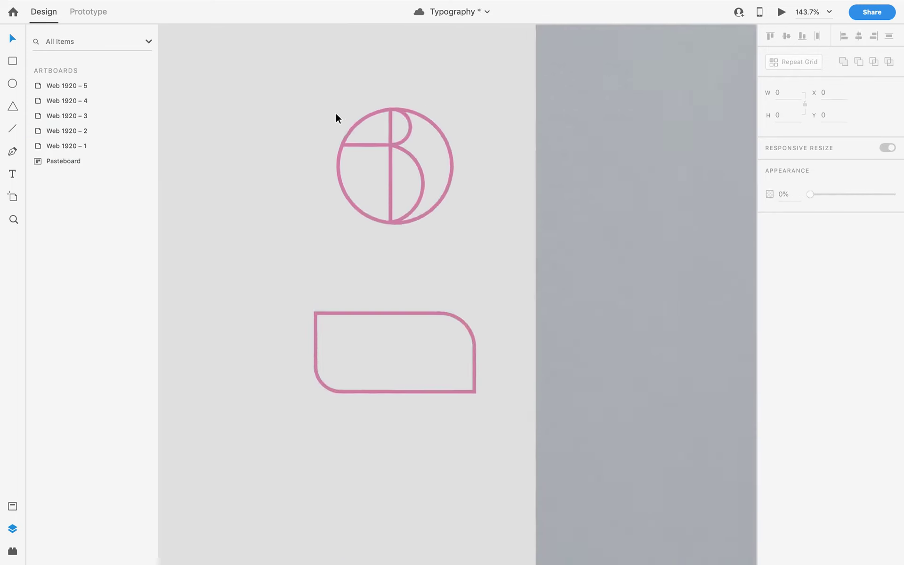
{"action": "scroll", "coordinate": [289, 208], "scroll_direction": "up", "scroll_amount": 3}
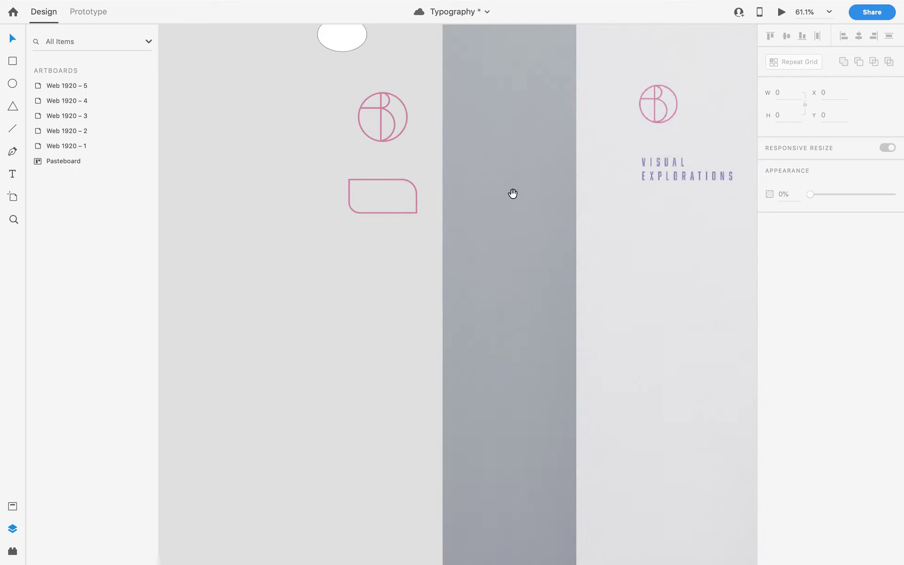
{"action": "scroll", "coordinate": [511, 194], "scroll_direction": "up", "scroll_amount": 5}
{"action": "left_click", "coordinate": [399, 328]}
{"action": "left_click", "coordinate": [396, 329]}
{"action": "key", "text": "Delete"}
{"action": "scroll", "coordinate": [387, 341], "scroll_direction": "up", "scroll_amount": 1}
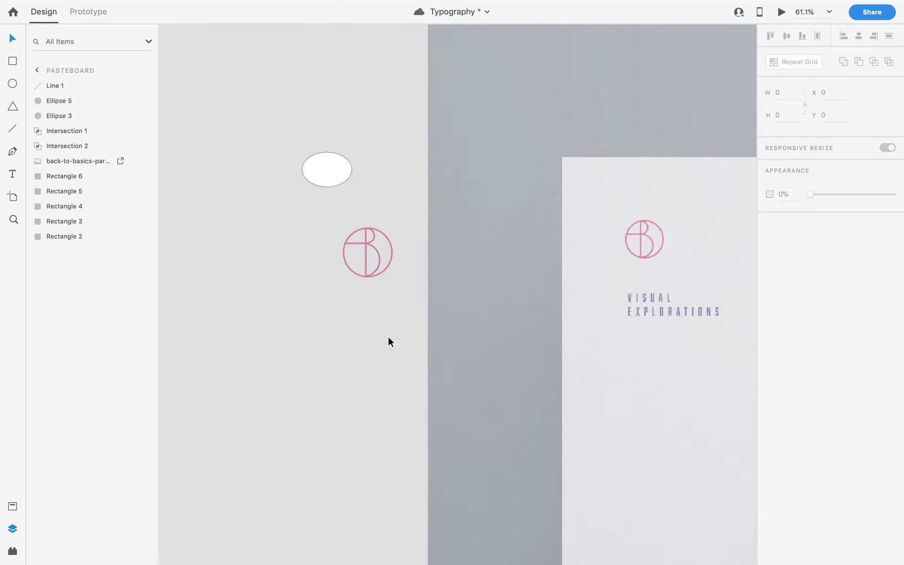
{"action": "scroll", "coordinate": [389, 337], "scroll_direction": "up", "scroll_amount": 2}
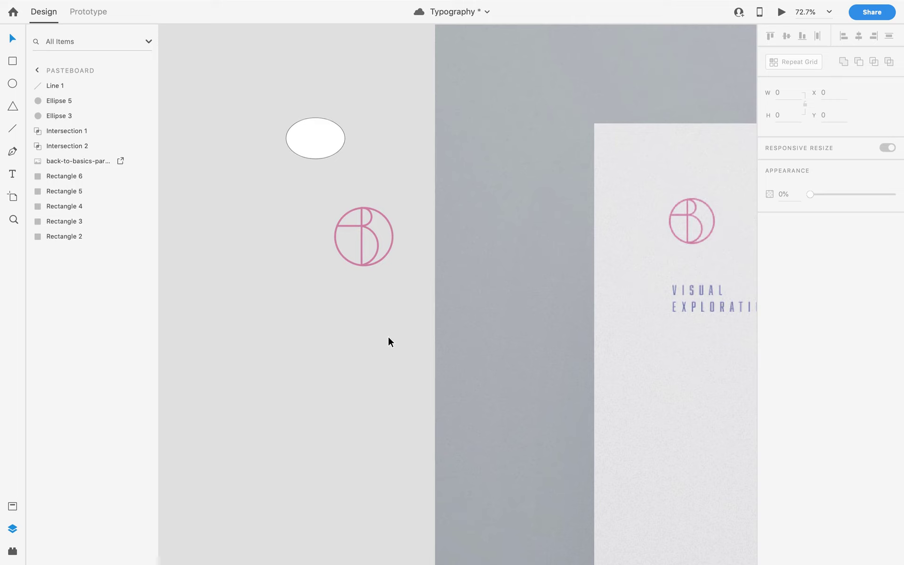
{"action": "key", "text": "ctrl+s"}
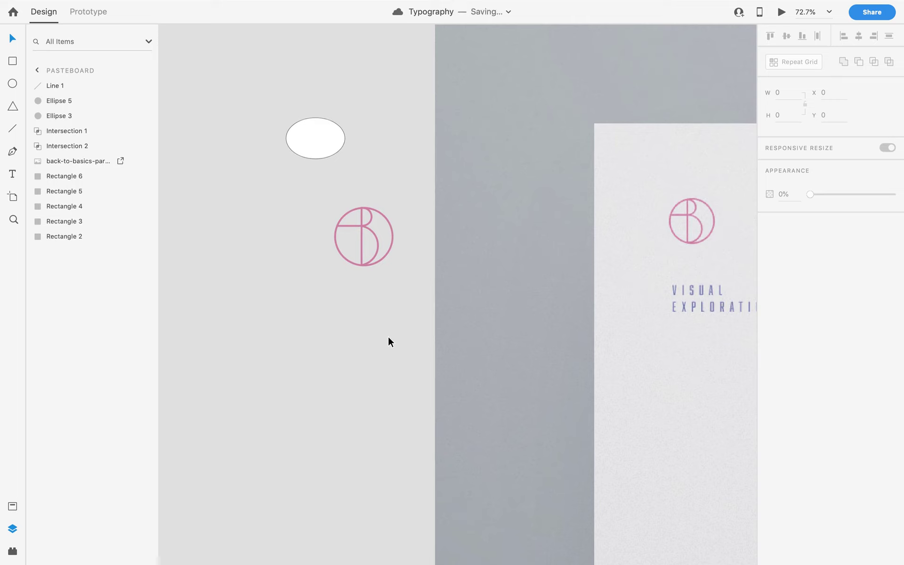
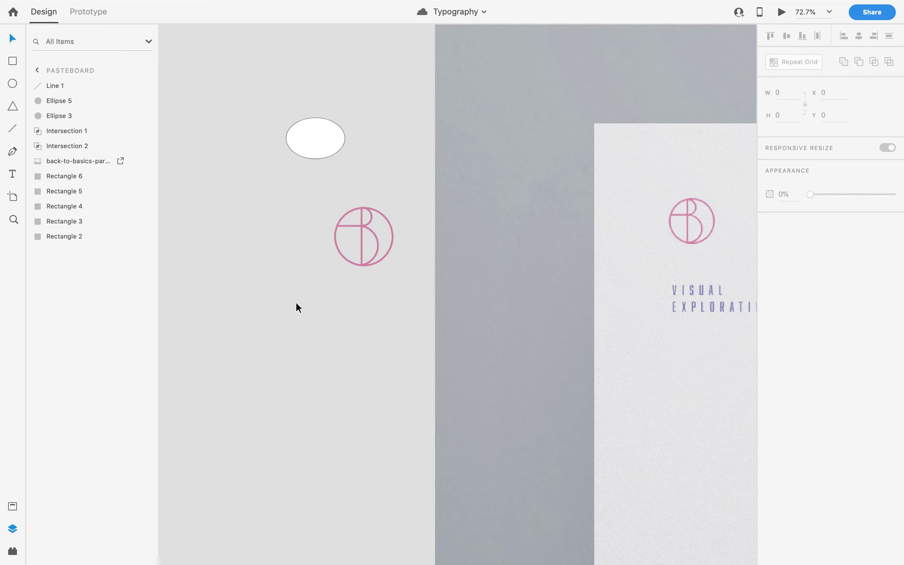
Stretch the white ellipse to about 130 by 133 and draw a rectangle about 89 by 242 over its right half.
{"action": "left_click", "coordinate": [312, 141]}
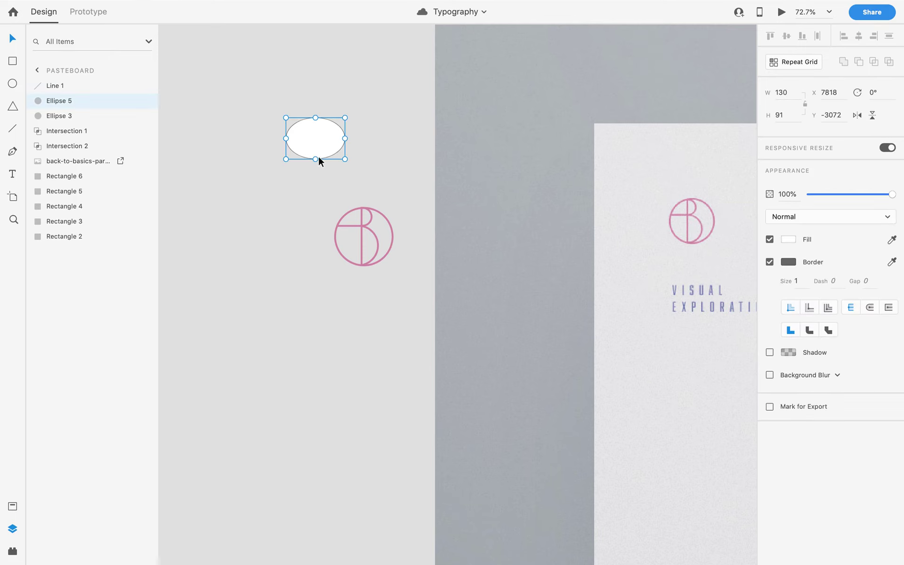
{"action": "left_click_drag", "start_coordinate": [316, 160], "coordinate": [333, 121]}
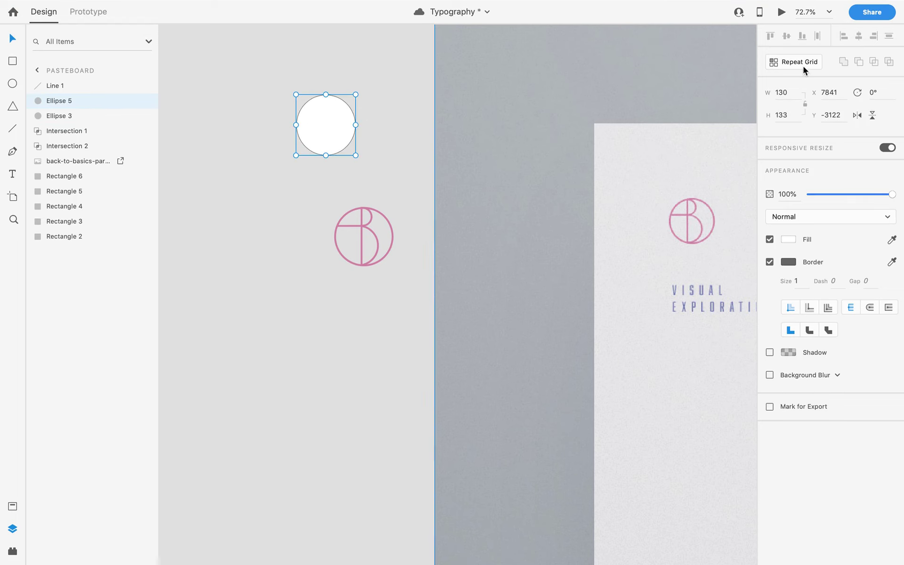
{"action": "left_click", "coordinate": [13, 61]}
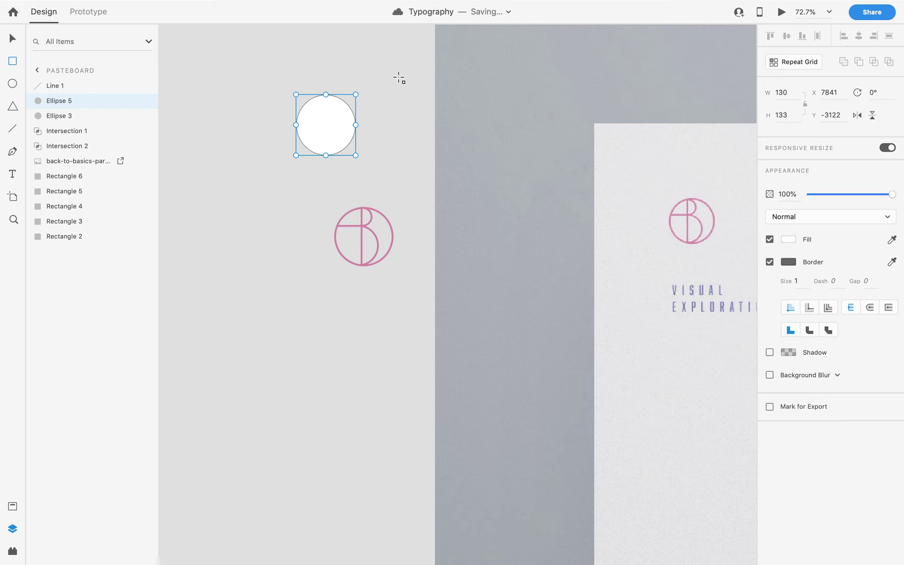
{"action": "left_click_drag", "start_coordinate": [367, 70], "coordinate": [326, 179]}
{"action": "left_click", "coordinate": [13, 38]}
Remove the circle's border and fill it with red #D12E2E.
{"action": "left_click", "coordinate": [315, 126]}
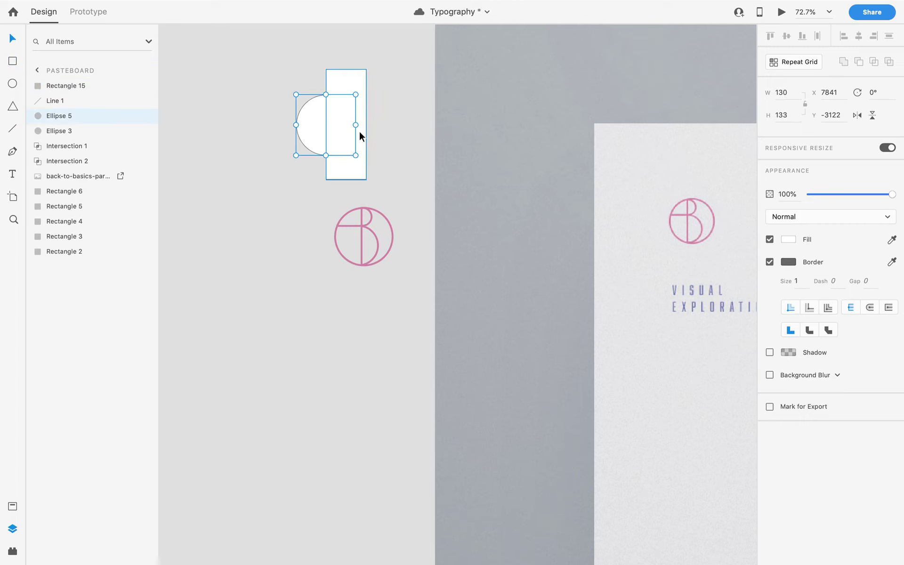
{"action": "left_click", "coordinate": [771, 262]}
{"action": "left_click", "coordinate": [790, 242]}
{"action": "left_click", "coordinate": [714, 196]}
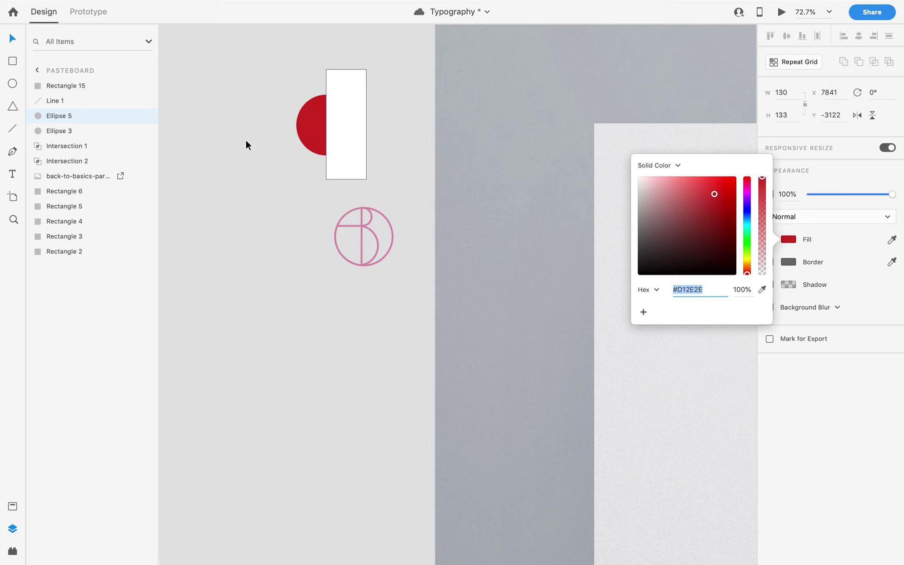
Fill the tall rectangle overlapping the circle with bright green and remove its border.
{"action": "left_click", "coordinate": [364, 156]}
{"action": "left_click", "coordinate": [792, 262]}
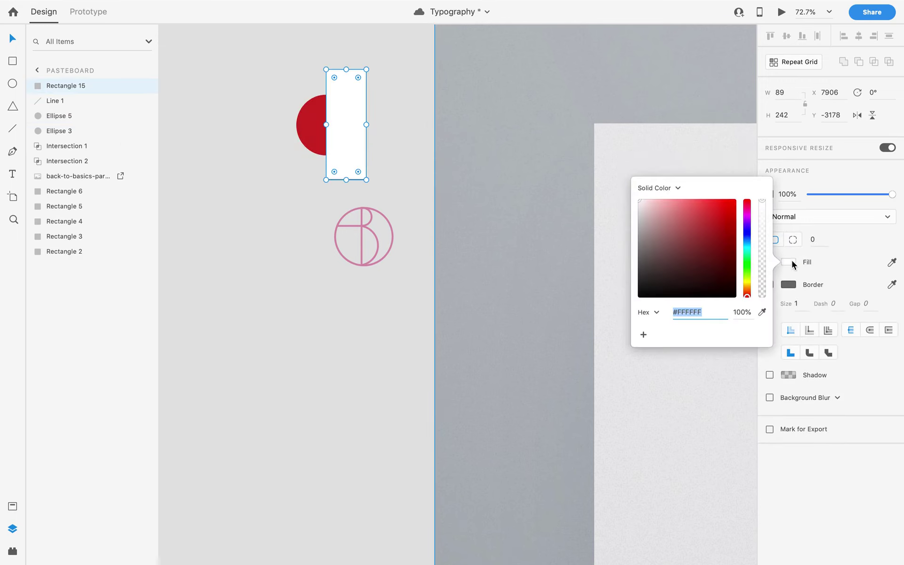
{"action": "left_click_drag", "start_coordinate": [691, 209], "coordinate": [705, 242]}
{"action": "left_click", "coordinate": [747, 269]}
{"action": "left_click", "coordinate": [736, 200]}
{"action": "left_click", "coordinate": [803, 255]}
{"action": "left_click", "coordinate": [769, 284]}
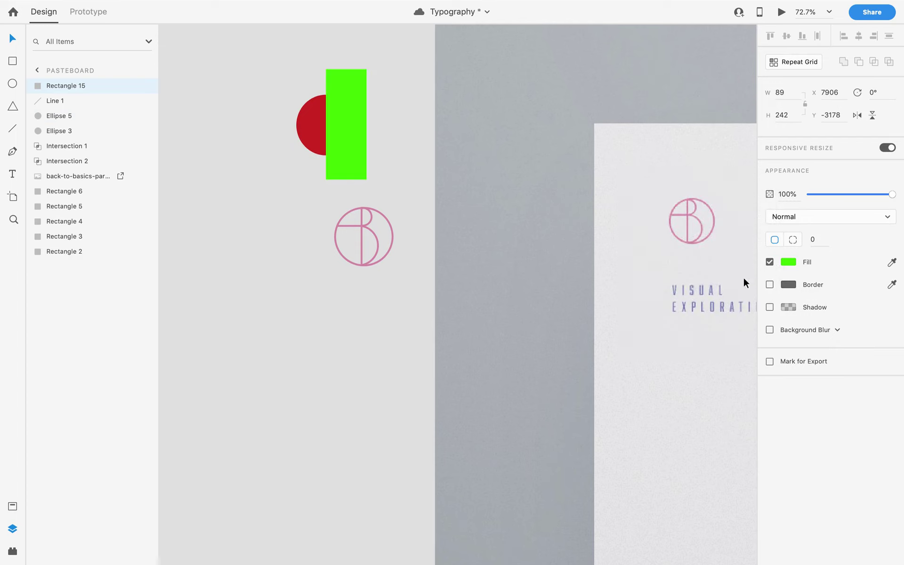
Try the Add, Subtract and Intersect operations on the red circle and green rectangle, undoing each one.
{"action": "left_click_drag", "start_coordinate": [386, 76], "coordinate": [265, 158]}
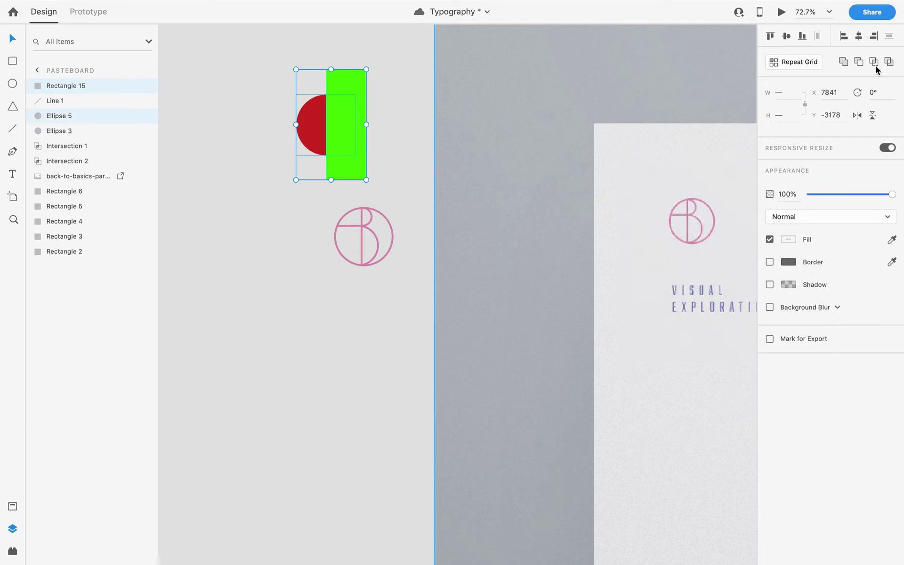
{"action": "left_click", "coordinate": [844, 62]}
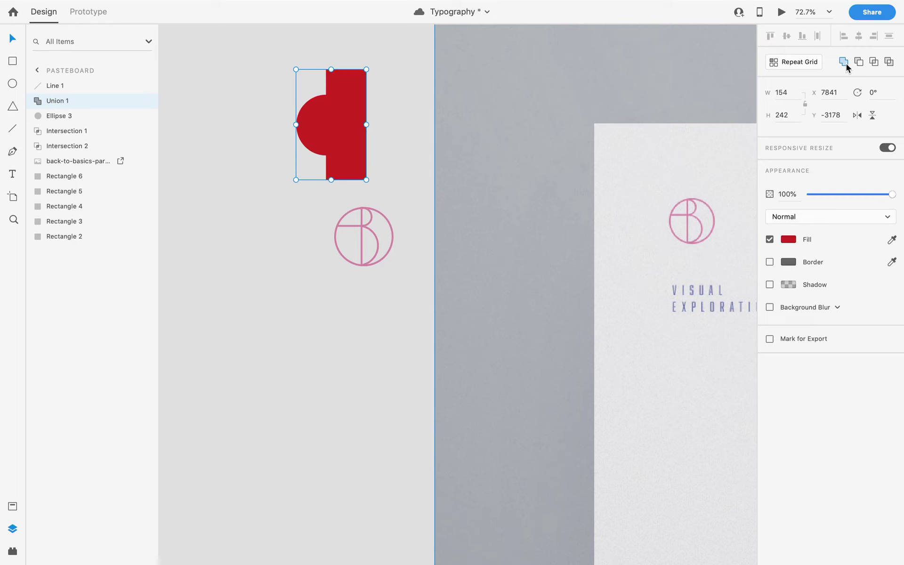
{"action": "key", "text": "ctrl+z"}
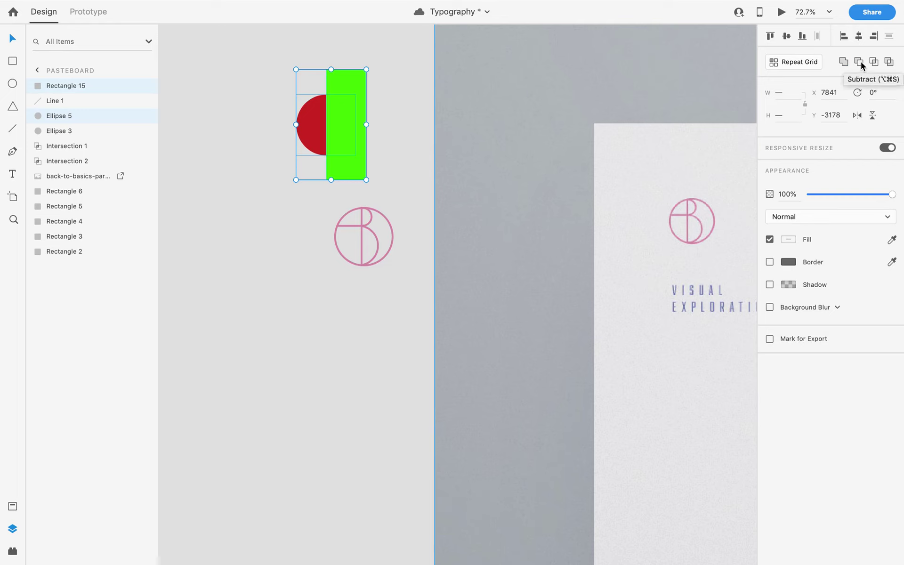
{"action": "left_click", "coordinate": [859, 63]}
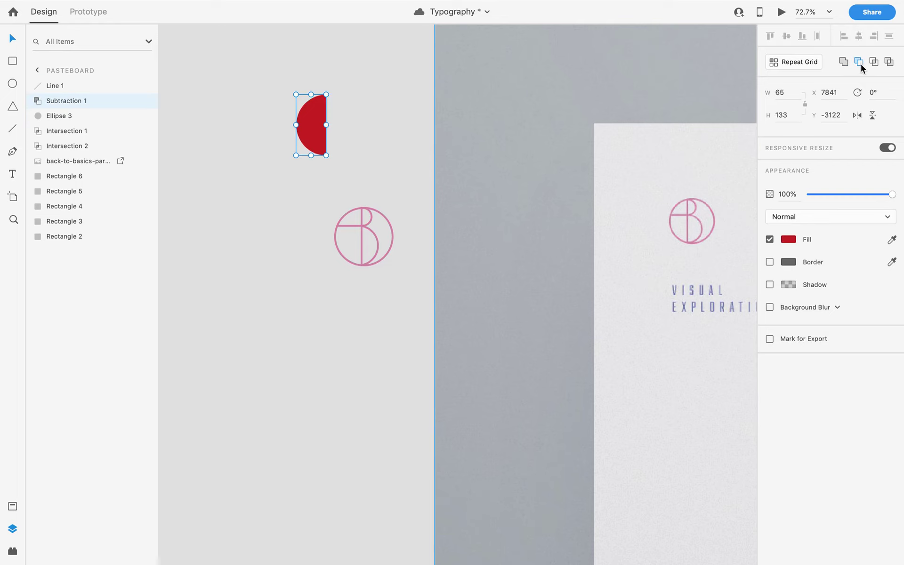
{"action": "key", "text": "ctrl+z"}
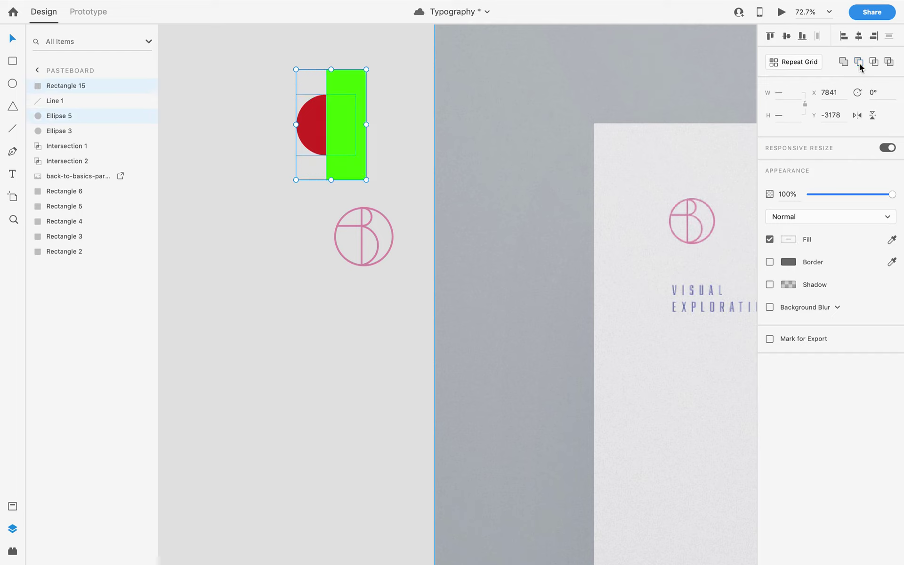
{"action": "left_click", "coordinate": [874, 63]}
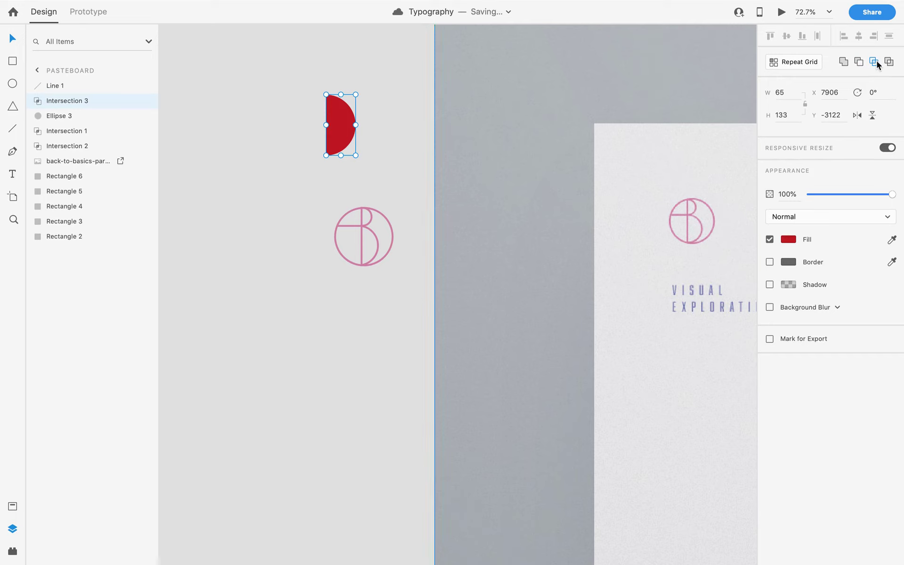
{"action": "key", "text": "super+z"}
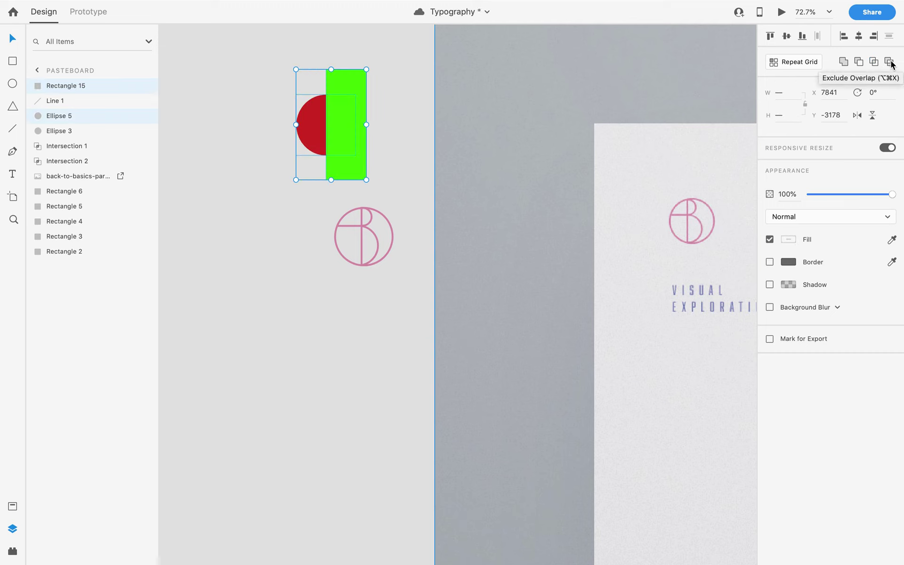
Apply Exclude Overlap to the circle and rectangle, and enter the combined shape to select its rectangle.
{"action": "left_click", "coordinate": [889, 62]}
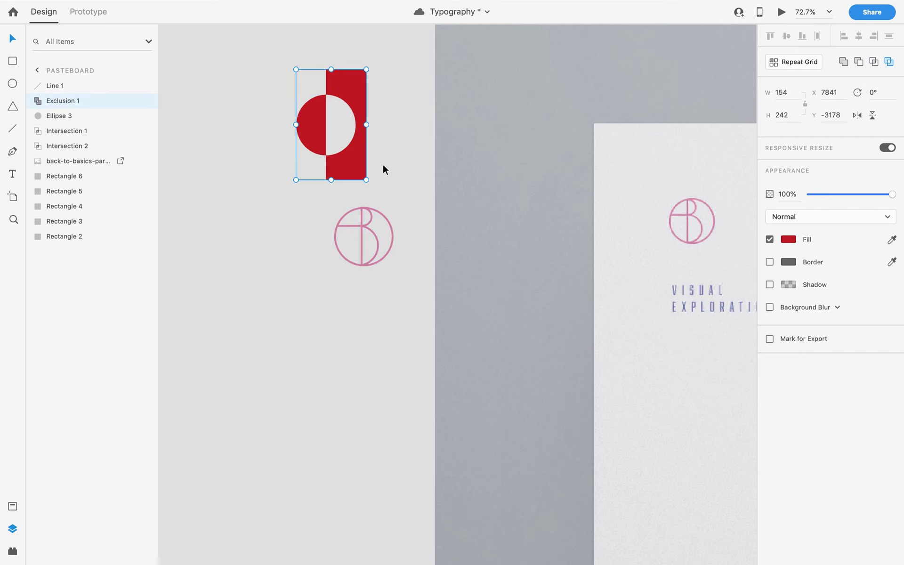
{"action": "left_click", "coordinate": [336, 294]}
{"action": "double_click", "coordinate": [355, 146]}
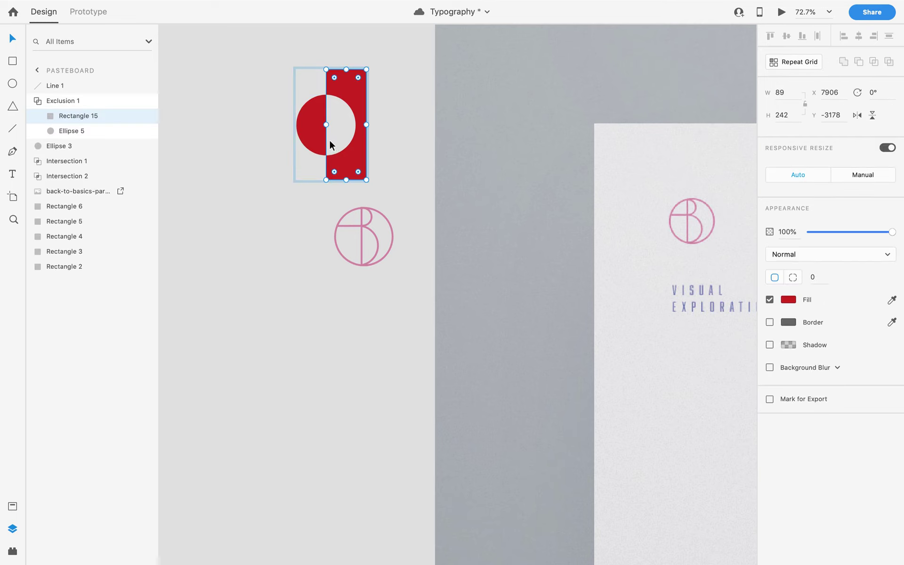
{"action": "scroll", "coordinate": [325, 129], "scroll_direction": "up", "scroll_amount": 1}
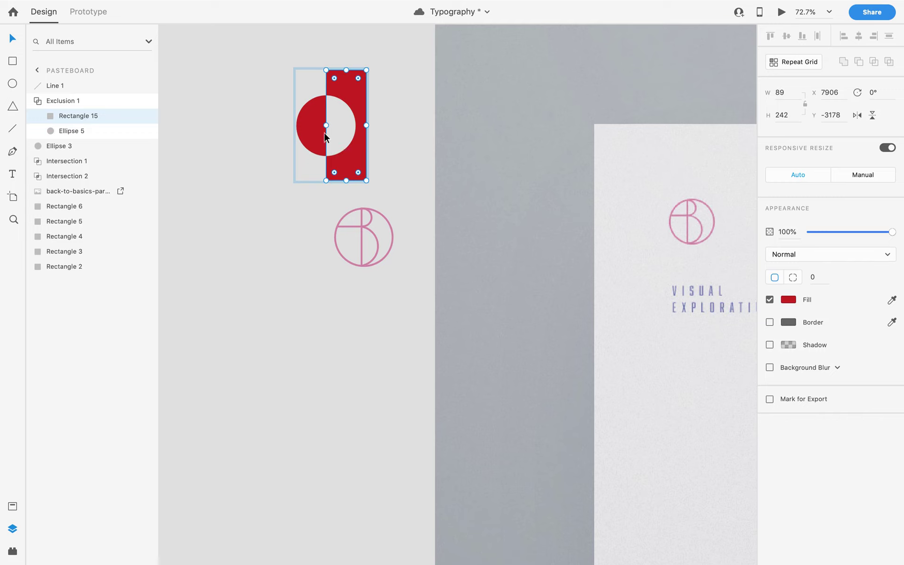
{"action": "left_click", "coordinate": [411, 103]}
Select the combined red shape to examine its outlines and component layers.
{"action": "scroll", "coordinate": [341, 99], "scroll_direction": "up", "scroll_amount": 3}
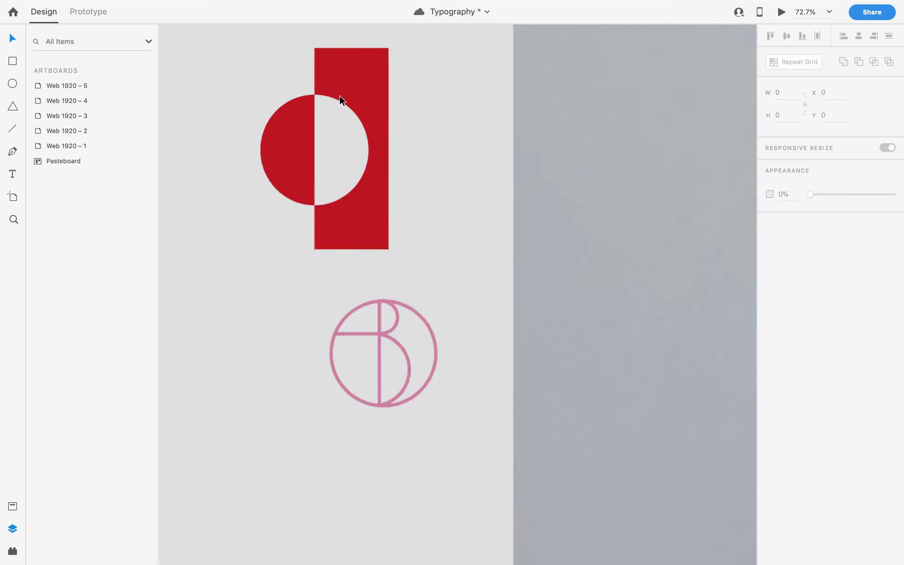
{"action": "scroll", "coordinate": [341, 99], "scroll_direction": "up", "scroll_amount": 5}
{"action": "scroll", "coordinate": [481, 132], "scroll_direction": "down", "scroll_amount": 2}
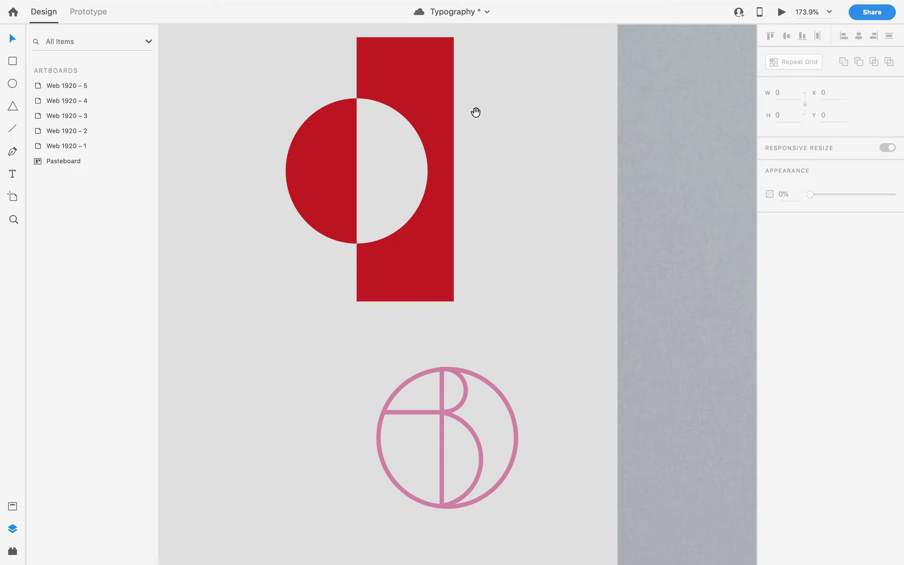
{"action": "scroll", "coordinate": [475, 111], "scroll_direction": "up", "scroll_amount": 4}
{"action": "left_click", "coordinate": [430, 230]}
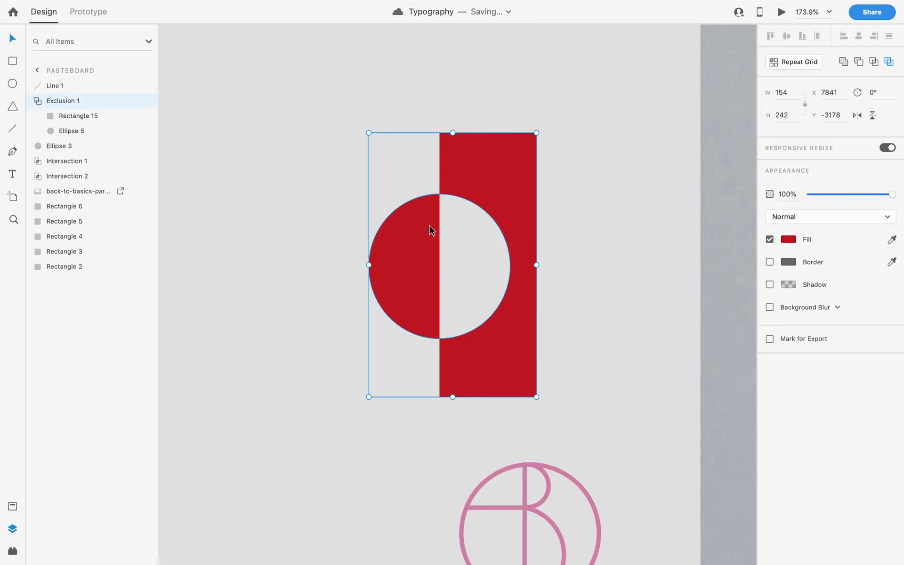
{"action": "left_click", "coordinate": [335, 137]}
Select the monogram's upper bowl to examine the shapes it is built from.
{"action": "scroll", "coordinate": [371, 169], "scroll_direction": "down", "scroll_amount": 4}
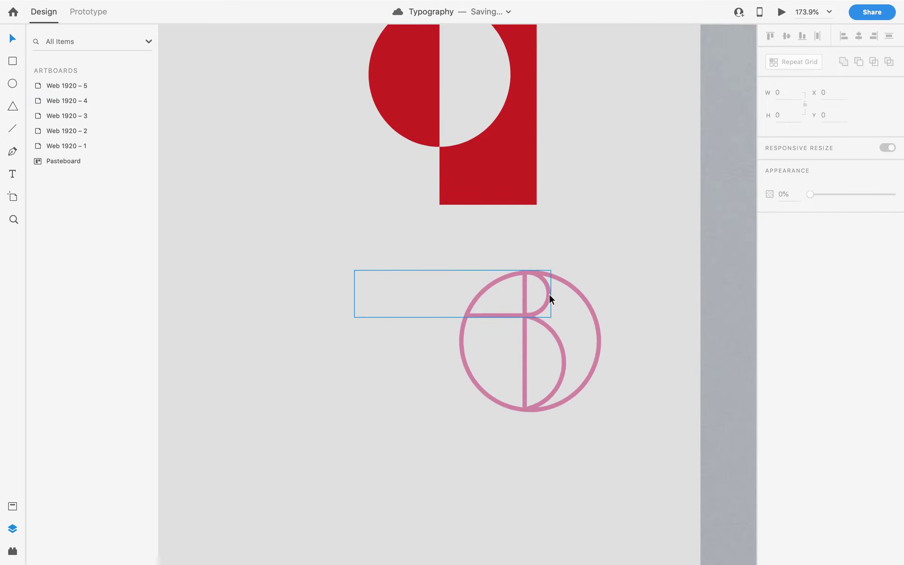
{"action": "left_click", "coordinate": [549, 297]}
{"action": "left_click", "coordinate": [586, 203]}
{"action": "left_click", "coordinate": [549, 295]}
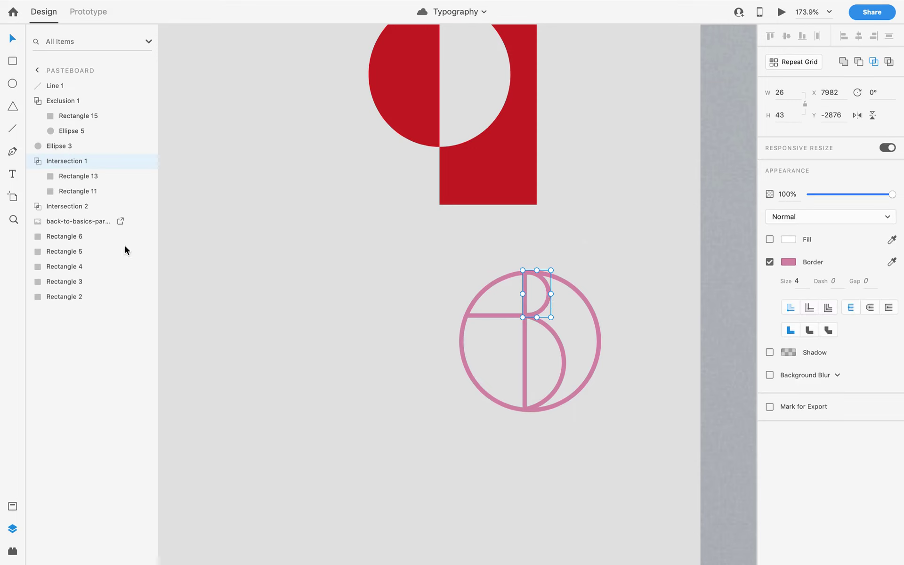
Collapse and expand the upper bowl's intersection layer and select its Rectangle 13 component to examine its outline.
{"action": "left_click", "coordinate": [38, 162]}
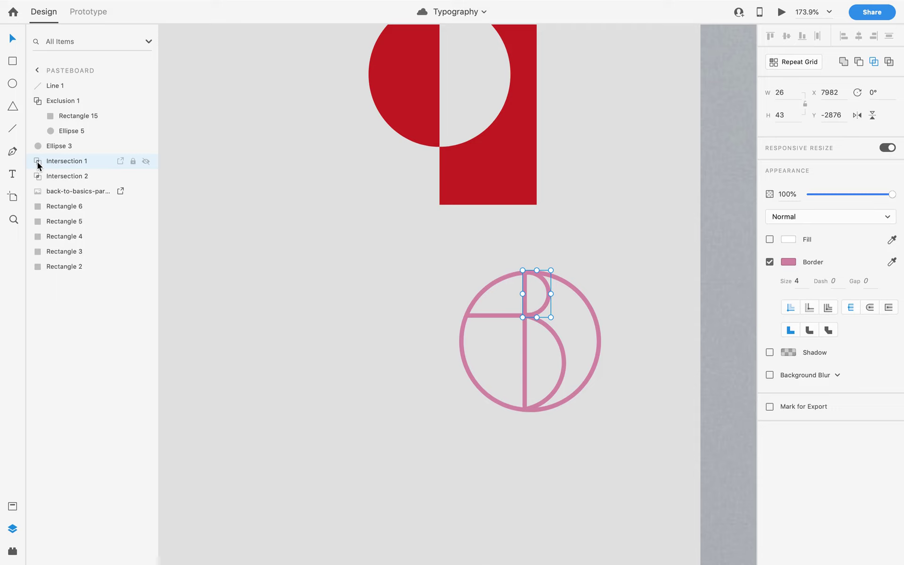
{"action": "left_click", "coordinate": [38, 162]}
{"action": "left_click", "coordinate": [38, 162]}
{"action": "left_click", "coordinate": [38, 162]}
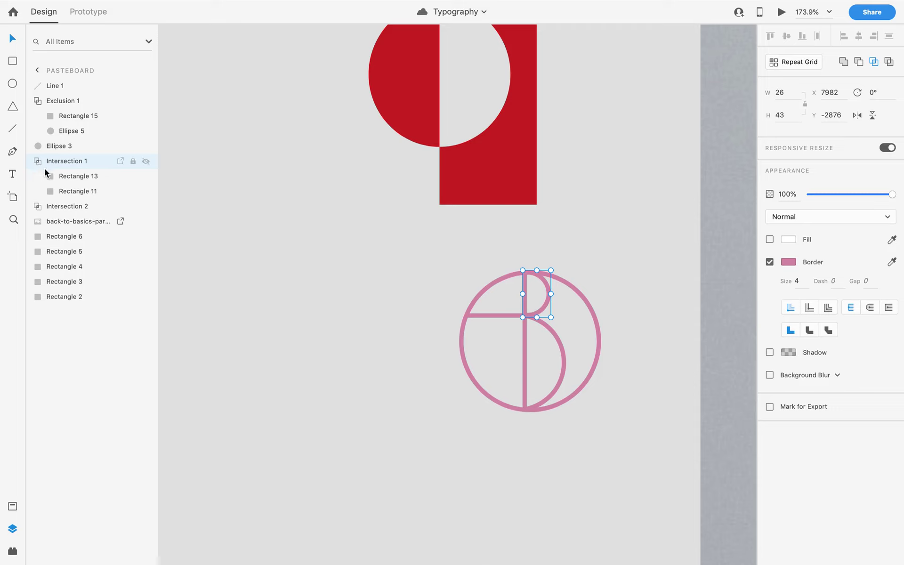
{"action": "left_click", "coordinate": [63, 175]}
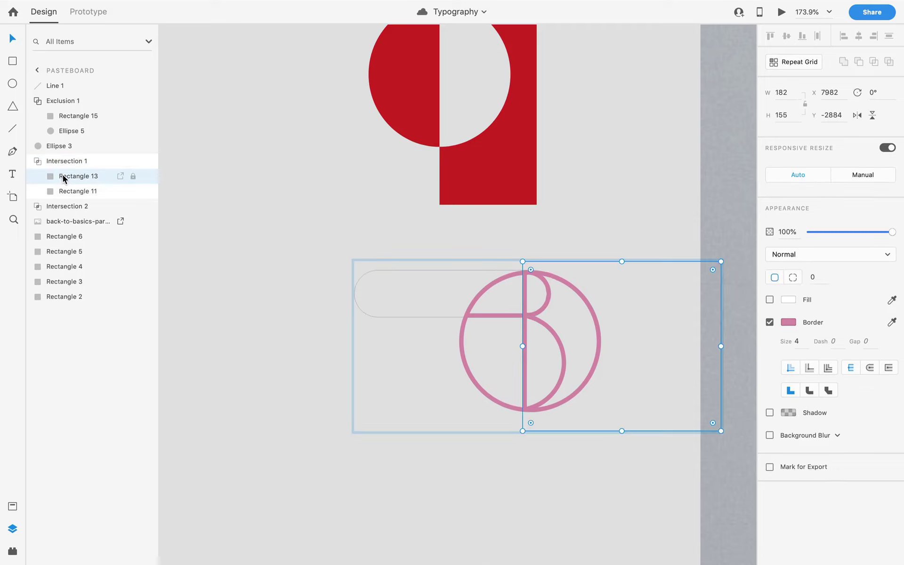
Open the upper bowl's rounded rectangle for path editing and select the anchor point at its curved end.
{"action": "double_click", "coordinate": [548, 292]}
{"action": "left_click", "coordinate": [546, 299]}
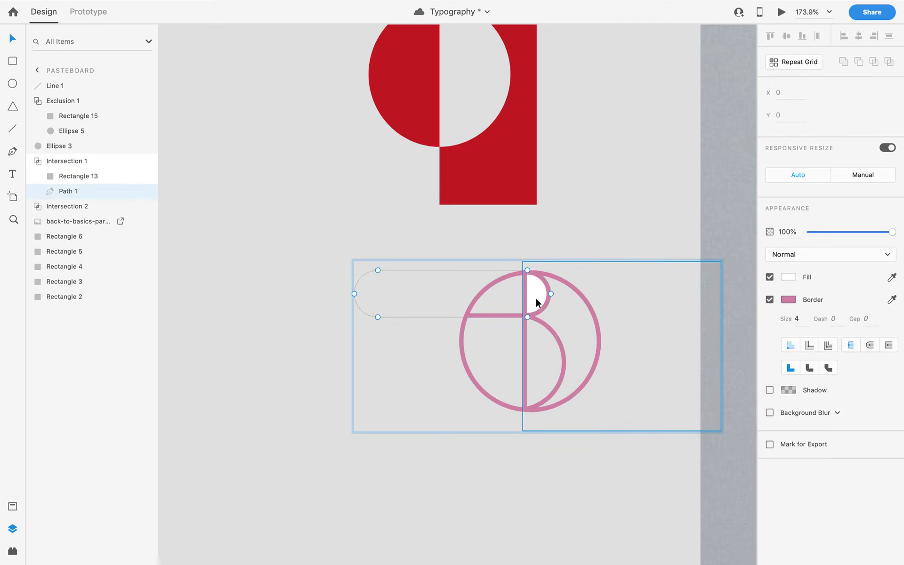
{"action": "left_click", "coordinate": [536, 296]}
{"action": "double_click", "coordinate": [547, 298]}
{"action": "left_click_drag", "start_coordinate": [551, 294], "coordinate": [554, 296]}
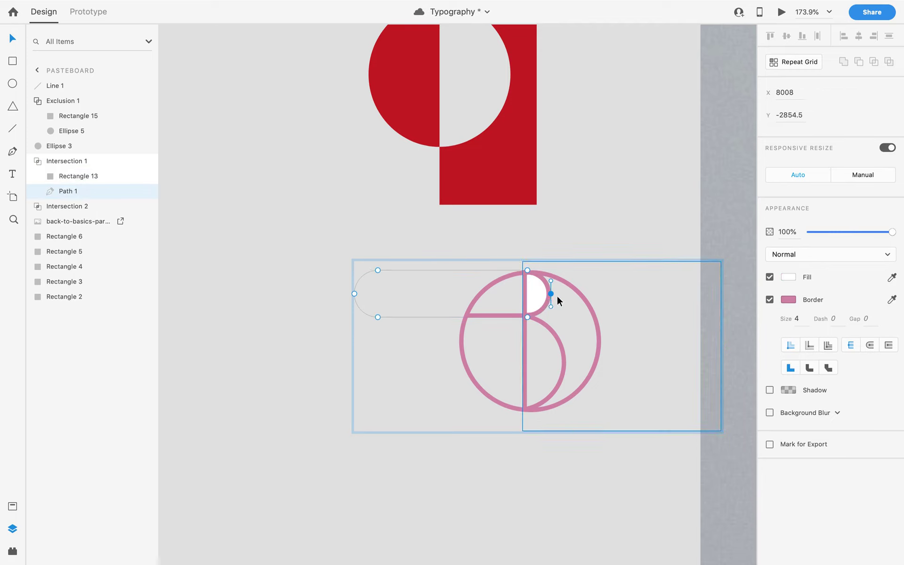
Shift the rounded path horizontally inside the upper bowl's intersection to vary how far the bowl extends.
{"action": "left_click", "coordinate": [69, 184]}
{"action": "key", "text": "super+z"}
{"action": "key", "text": "super+z"}
{"action": "key", "text": "super+z"}
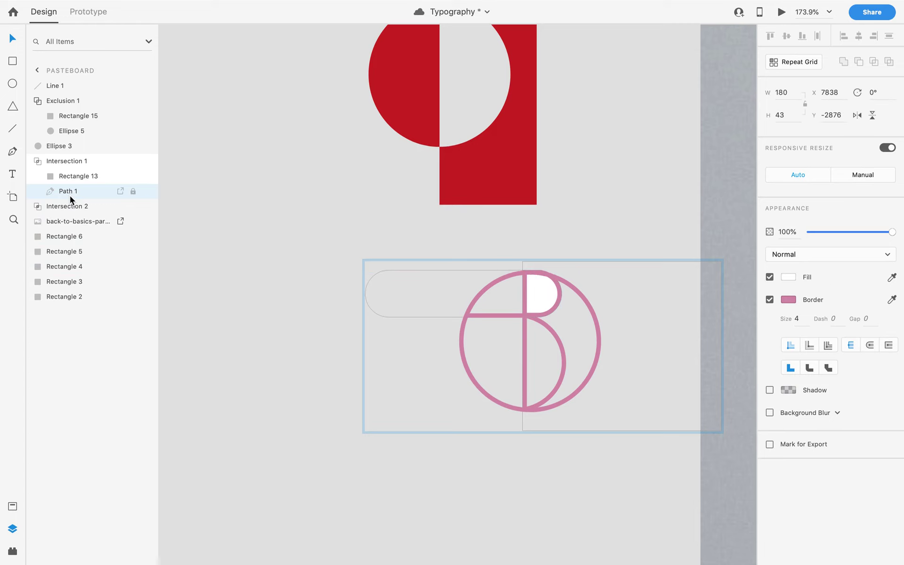
{"action": "key", "text": "super+z"}
{"action": "key", "text": "super+z"}
{"action": "key", "text": "super+z"}
{"action": "key", "text": "super+z"}
{"action": "key", "text": "super+z"}
{"action": "key", "text": "super+z"}
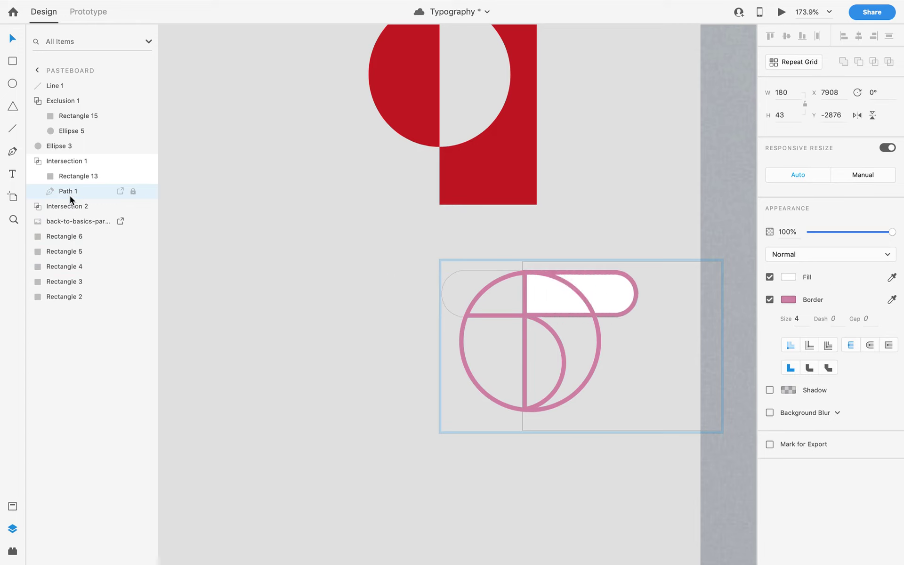
{"action": "key", "text": "super+z"}
{"action": "key", "text": "super+z"}
{"action": "key", "text": "super+z"}
{"action": "key", "text": "super+z"}
{"action": "key", "text": "super+z"}
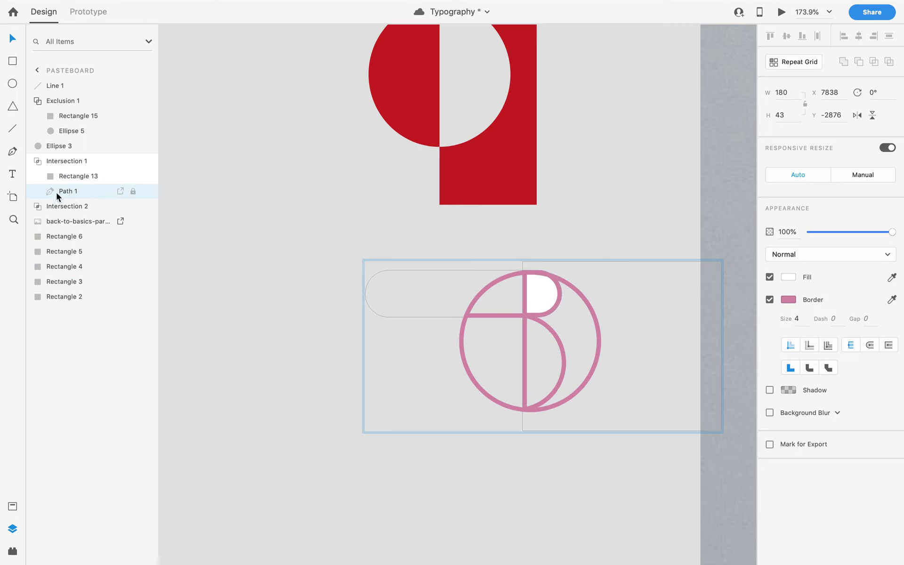
Extend the upper bowl by moving its rounded path to X 7908, and view the monogram deselected.
{"action": "left_click", "coordinate": [362, 218]}
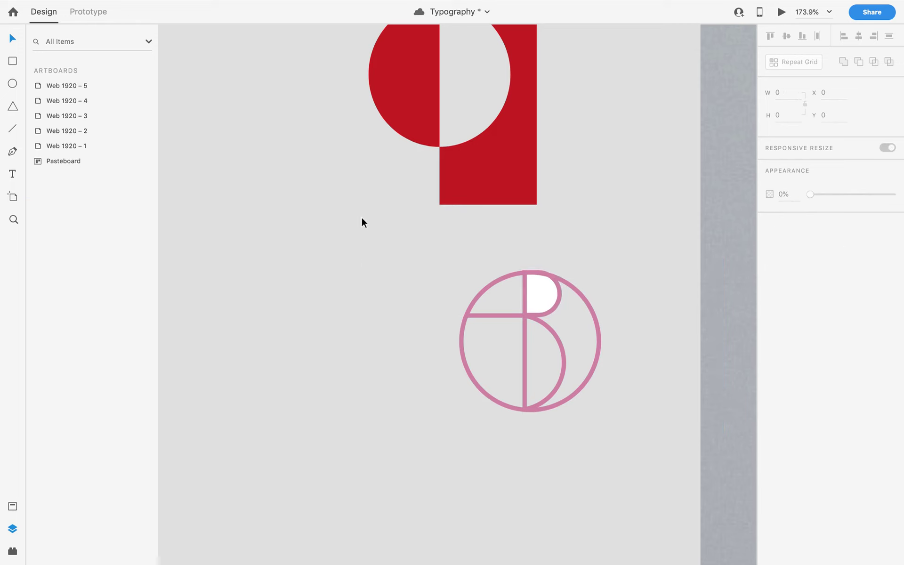
{"action": "left_click", "coordinate": [550, 296]}
{"action": "key", "text": "super+shift+z"}
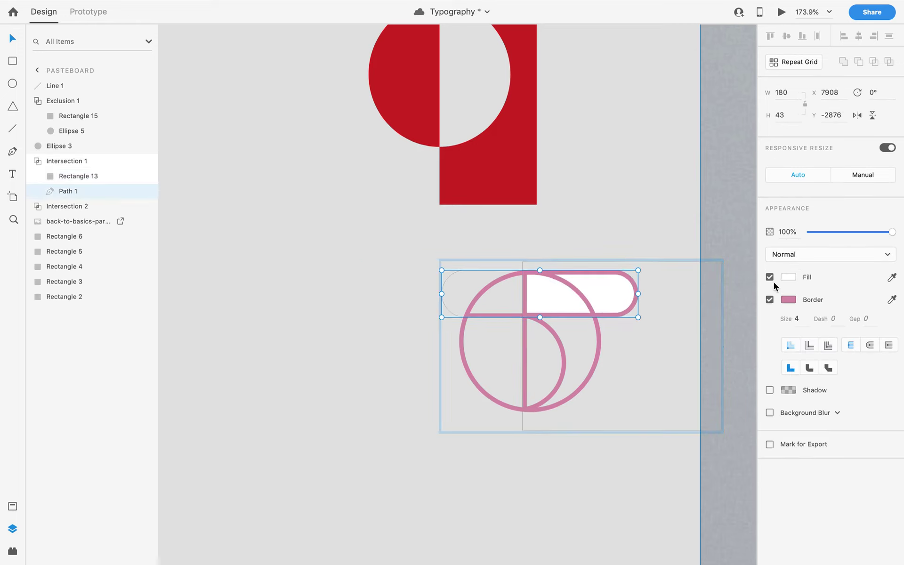
{"action": "left_click", "coordinate": [677, 211]}
{"action": "scroll", "coordinate": [666, 214], "scroll_direction": "down", "scroll_amount": 5}
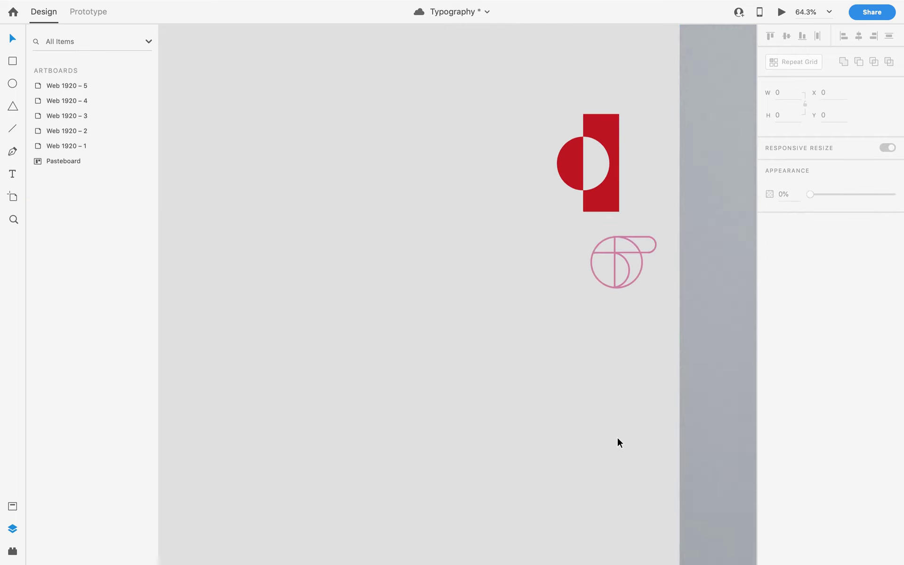
{"action": "scroll", "coordinate": [617, 442], "scroll_direction": "up", "scroll_amount": 5}
{"action": "scroll", "coordinate": [589, 342], "scroll_direction": "up", "scroll_amount": 2}
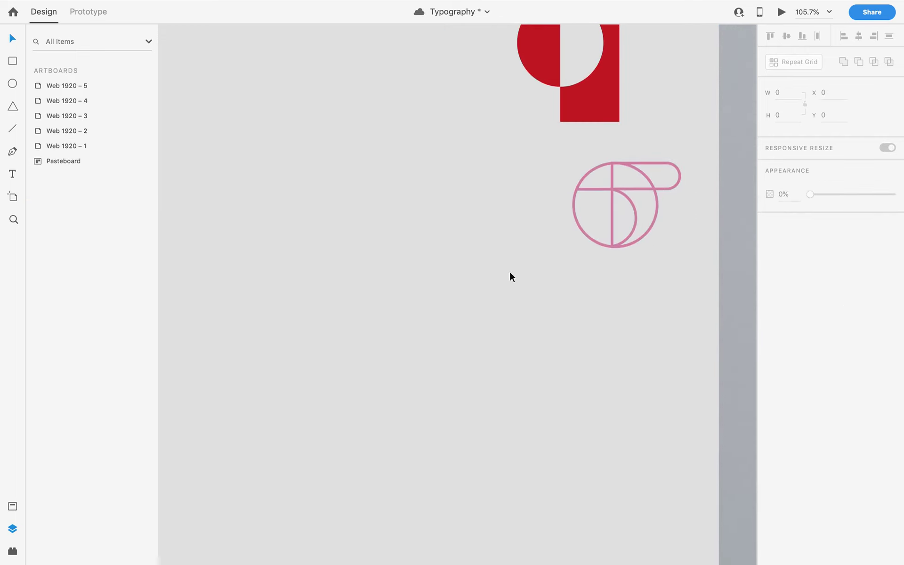
Undo the path edits to the upper bowl and deselect the monogram.
{"action": "key", "text": "super+z"}
{"action": "key", "text": "super+z"}
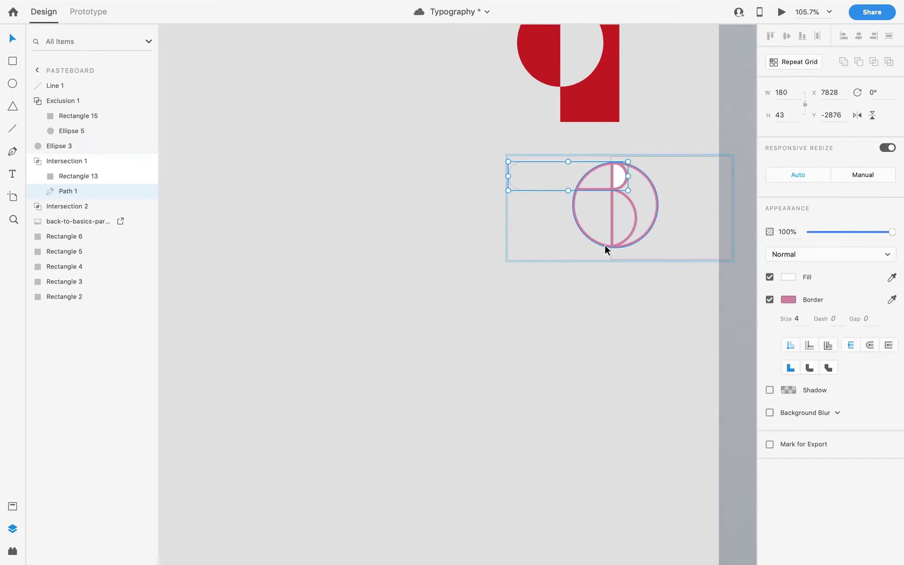
{"action": "key", "text": "super+z"}
{"action": "left_click", "coordinate": [570, 303]}
{"action": "scroll", "coordinate": [570, 303], "scroll_direction": "up", "scroll_amount": 4}
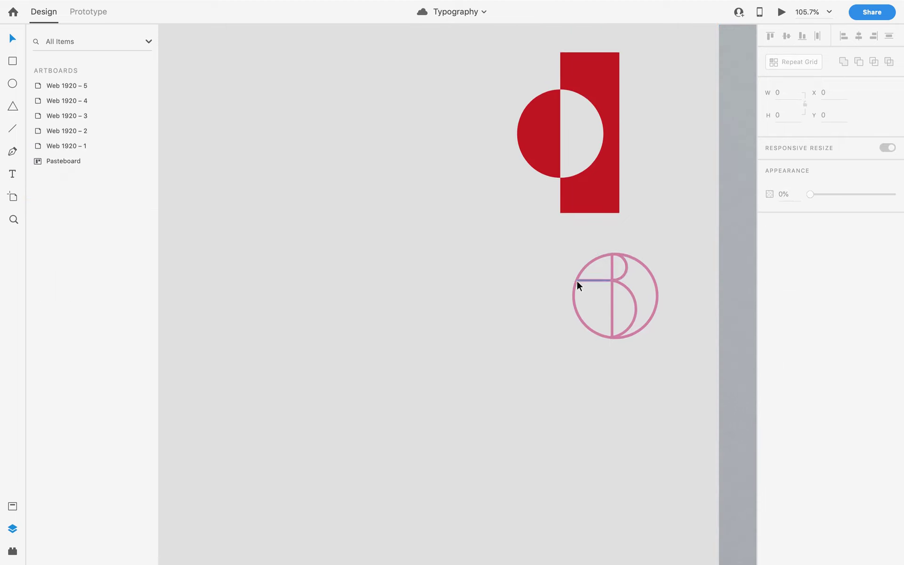
Select the monogram's outer circle, line and both bowls, and group them.
{"action": "scroll", "coordinate": [444, 288], "scroll_direction": "right", "scroll_amount": 5}
{"action": "scroll", "coordinate": [445, 288], "scroll_direction": "up", "scroll_amount": 1}
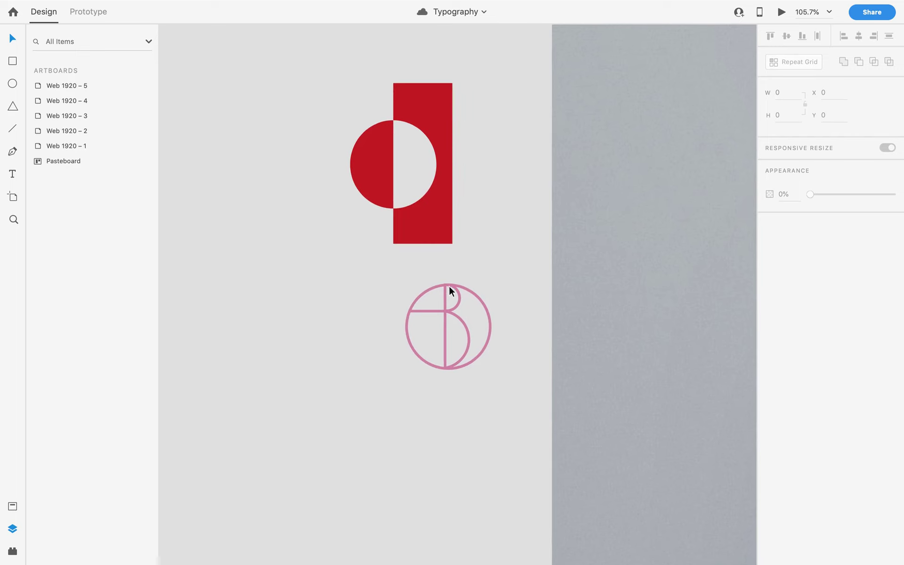
{"action": "left_click_drag", "start_coordinate": [492, 283], "coordinate": [301, 388]}
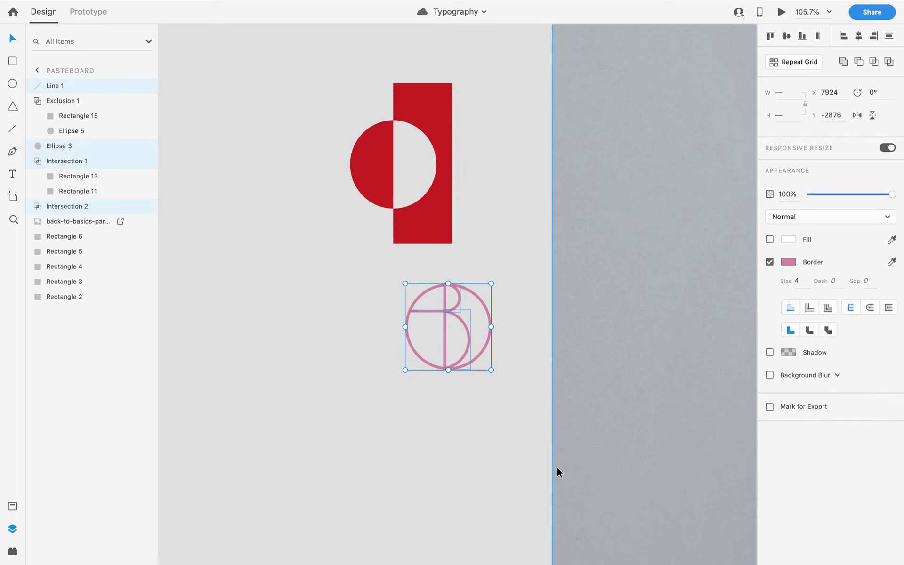
{"action": "left_click", "coordinate": [514, 296]}
{"action": "left_click_drag", "start_coordinate": [507, 278], "coordinate": [393, 388]}
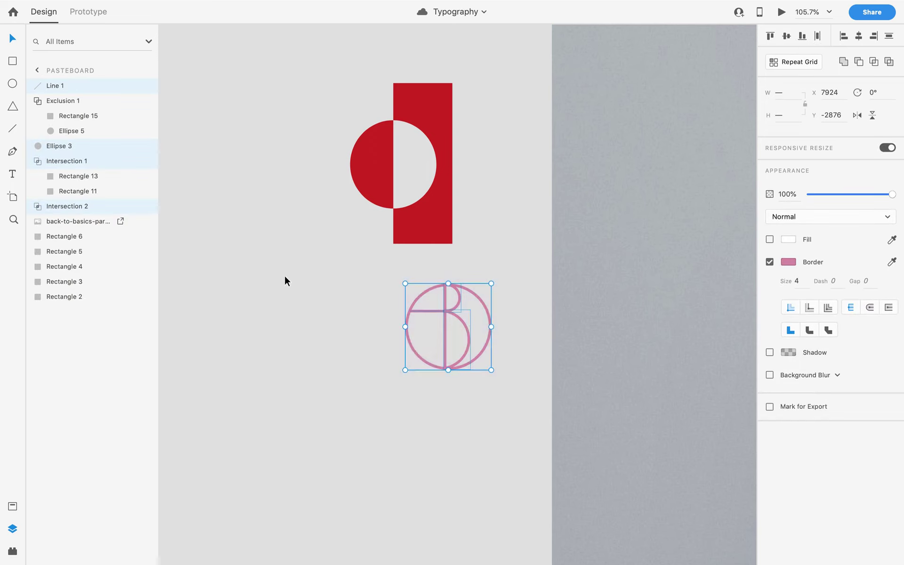
{"action": "key", "text": "ctrl+g"}
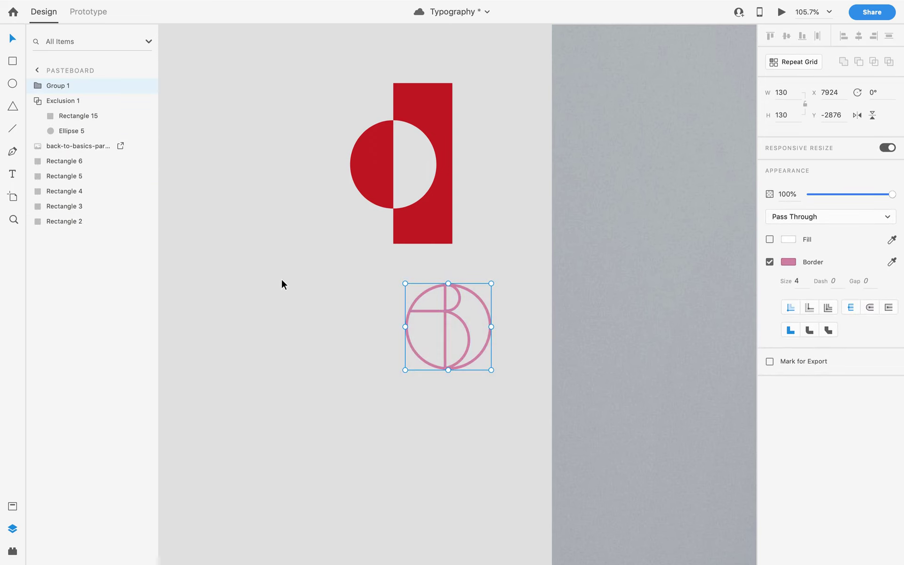
Rename the monogram group as Logo.
{"action": "double_click", "coordinate": [53, 86]}
{"action": "type", "text": "Lo"}
{"action": "key", "text": "Return"}
{"action": "scroll", "coordinate": [546, 258], "scroll_direction": "down", "scroll_amount": 10}
{"action": "scroll", "coordinate": [533, 307], "scroll_direction": "up", "scroll_amount": 3}
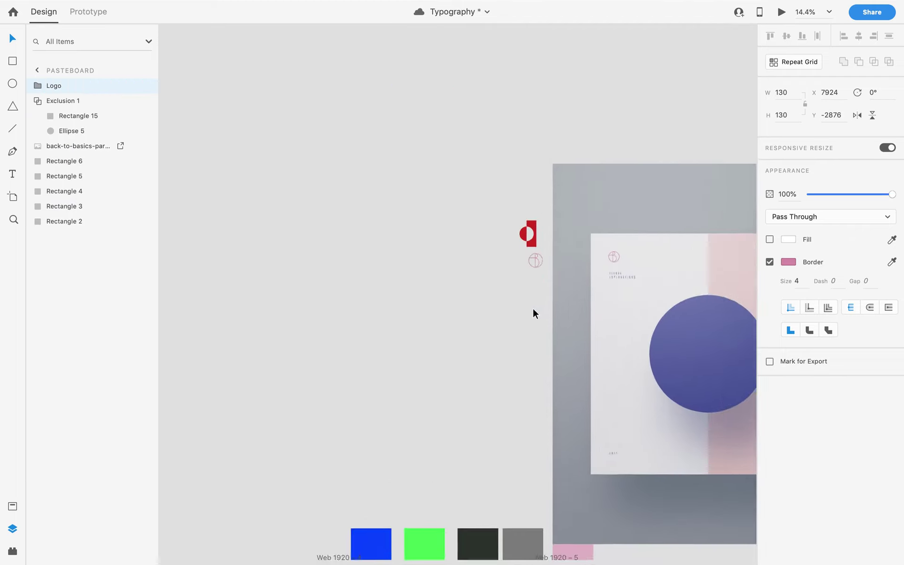
Move the Logo group onto the Web 1920 – 5 artboard, at about X 55, Y 79.
{"action": "left_click", "coordinate": [528, 301]}
{"action": "left_click_drag", "start_coordinate": [535, 248], "coordinate": [468, 372]}
{"action": "scroll", "coordinate": [468, 283], "scroll_direction": "down", "scroll_amount": 7}
{"action": "scroll", "coordinate": [485, 99], "scroll_direction": "up", "scroll_amount": 1}
{"action": "scroll", "coordinate": [482, 94], "scroll_direction": "up", "scroll_amount": 1}
{"action": "left_click", "coordinate": [481, 90]}
{"action": "left_click_drag", "start_coordinate": [470, 83], "coordinate": [497, 113]}
{"action": "left_click", "coordinate": [487, 103]}
{"action": "left_click_drag", "start_coordinate": [465, 84], "coordinate": [538, 352]}
{"action": "scroll", "coordinate": [483, 197], "scroll_direction": "up", "scroll_amount": 6}
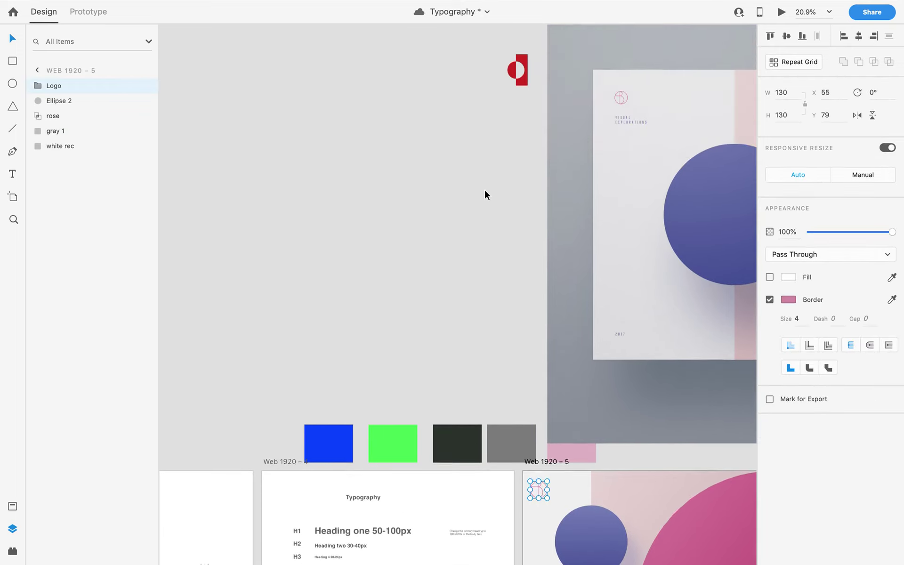
Undo the logo's placement and renaming, and ungroup the monogram on the pasteboard.
{"action": "key", "text": "ctrl+z"}
{"action": "key", "text": "ctrl+z"}
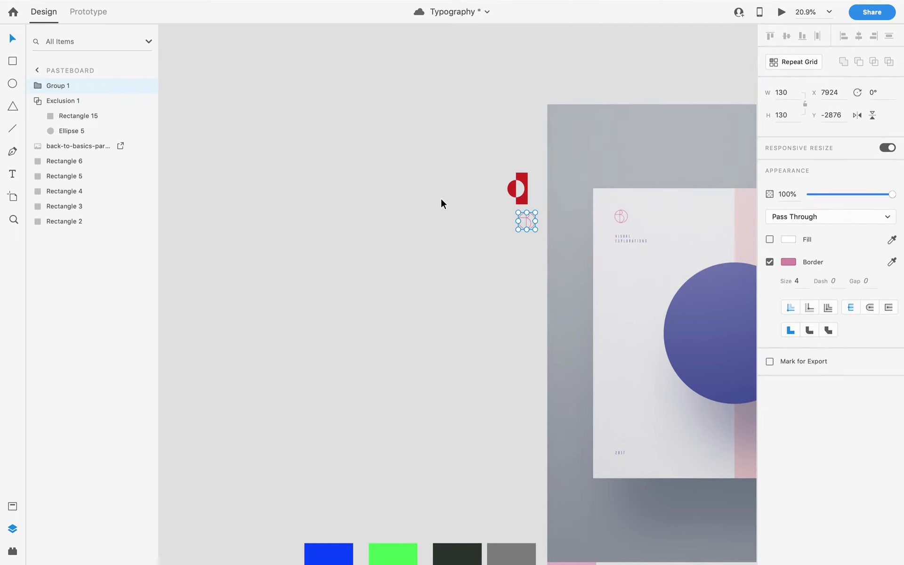
{"action": "key", "text": "ctrl+shift+g"}
{"action": "left_click", "coordinate": [447, 233]}
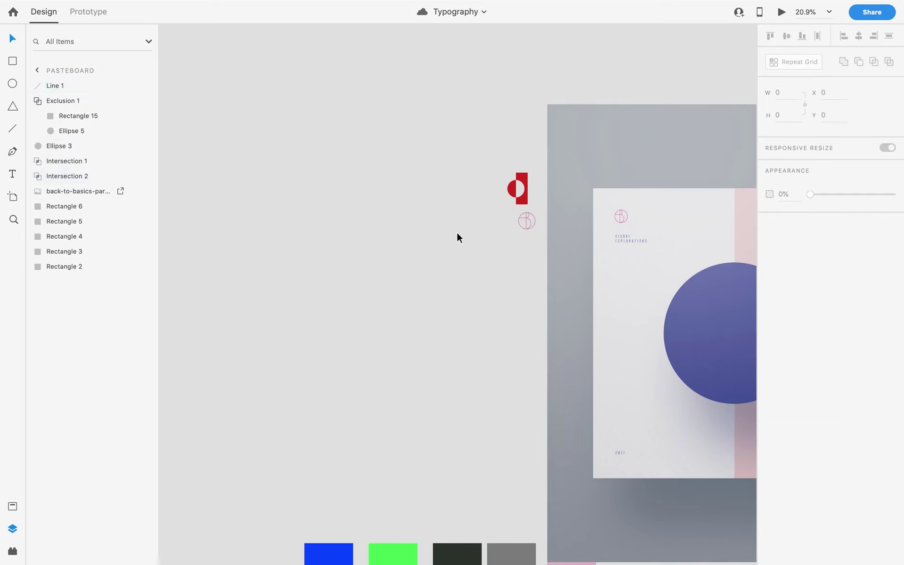
Try moving the monogram's outer circle separately from its other parts, and undo the move.
{"action": "left_click", "coordinate": [535, 222]}
{"action": "left_click_drag", "start_coordinate": [532, 239], "coordinate": [463, 363]}
{"action": "key", "text": "ctrl+z"}
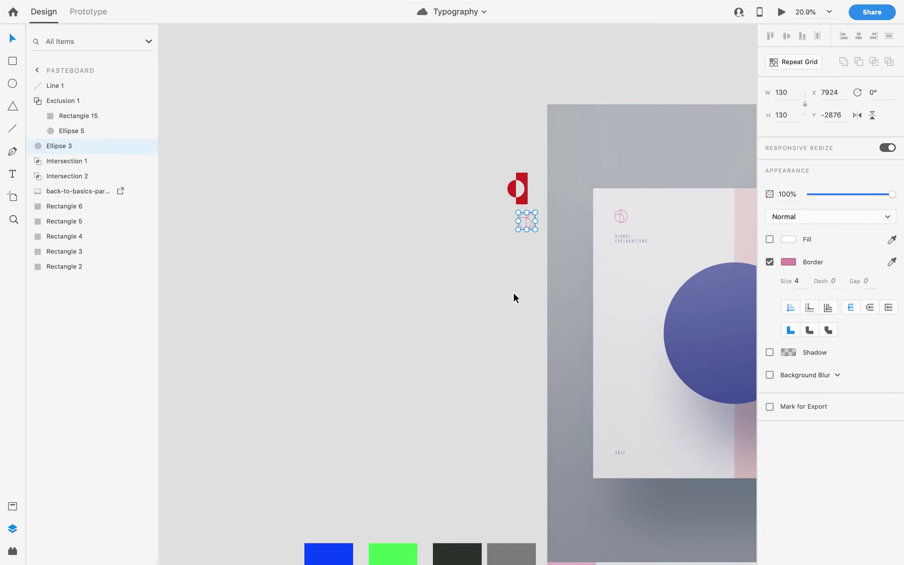
Select the monogram's outer circle, line and both bowls again and combine them into one group.
{"action": "left_click", "coordinate": [538, 205]}
{"action": "left_click_drag", "start_coordinate": [537, 210], "coordinate": [466, 259]}
{"action": "key", "text": "ctrl+g"}
{"action": "key", "text": "ctrl+z"}
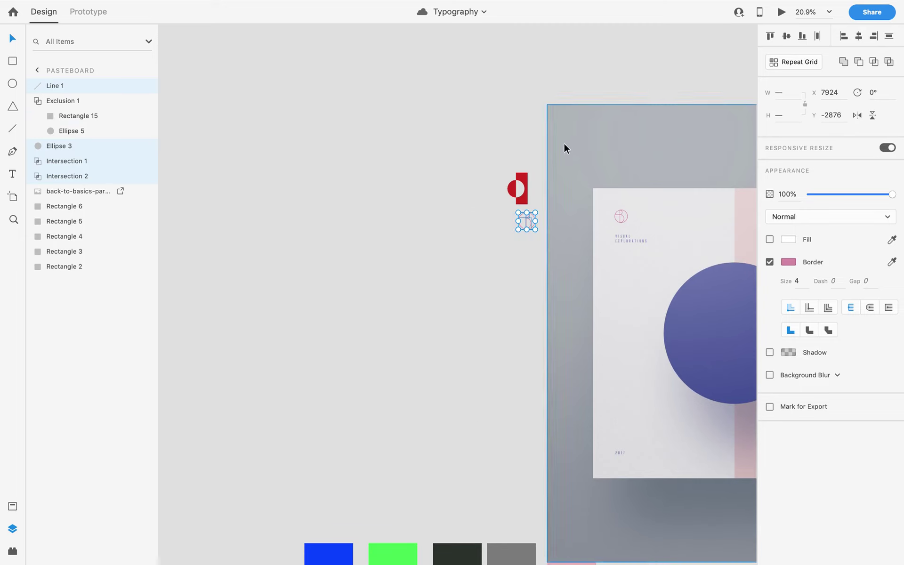
{"action": "right_click", "coordinate": [528, 217]}
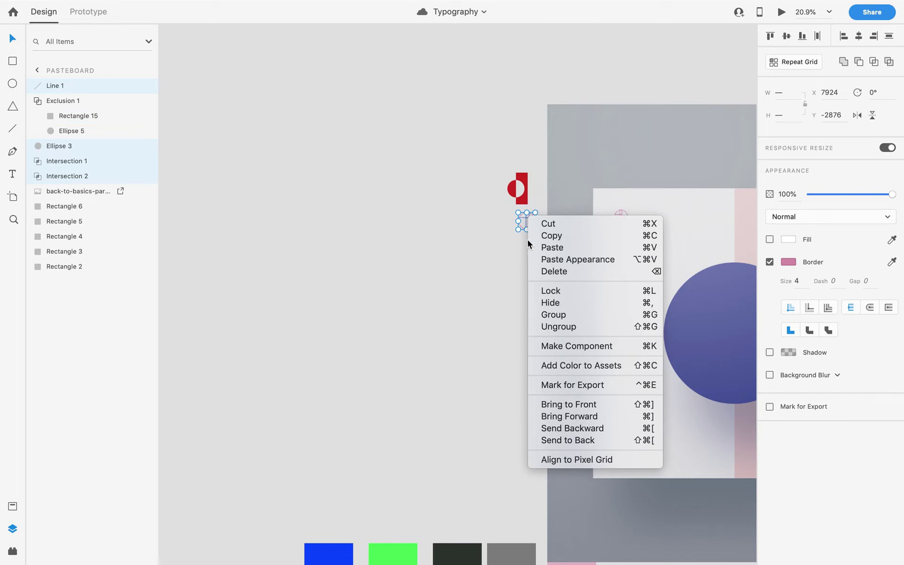
{"action": "left_click", "coordinate": [559, 315]}
Move the monogram group onto the Web 1920 – 5 artboard above the purple circle, at about X 78, Y 50.
{"action": "scroll", "coordinate": [519, 241], "scroll_direction": "up", "scroll_amount": 5}
{"action": "scroll", "coordinate": [519, 241], "scroll_direction": "down", "scroll_amount": 6}
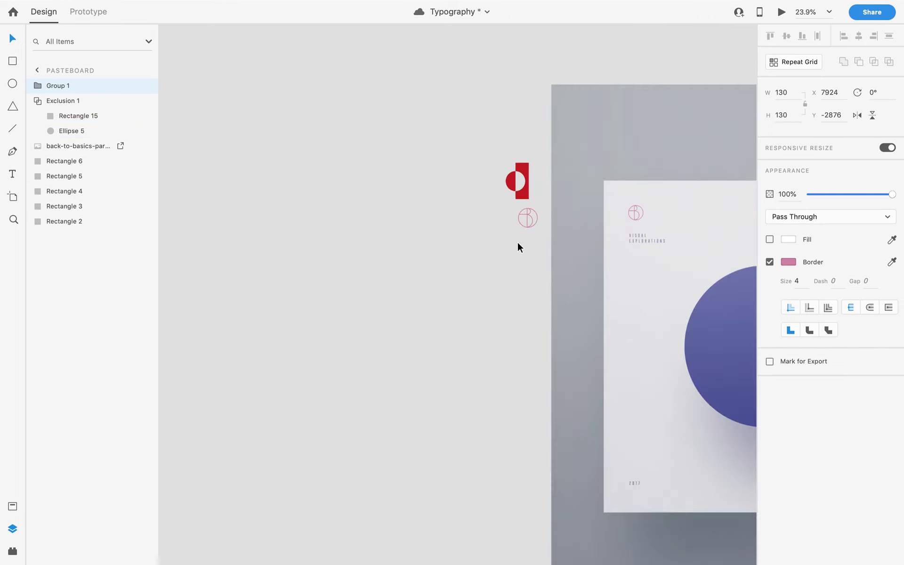
{"action": "scroll", "coordinate": [390, 194], "scroll_direction": "down", "scroll_amount": 1}
{"action": "scroll", "coordinate": [391, 194], "scroll_direction": "up", "scroll_amount": 3}
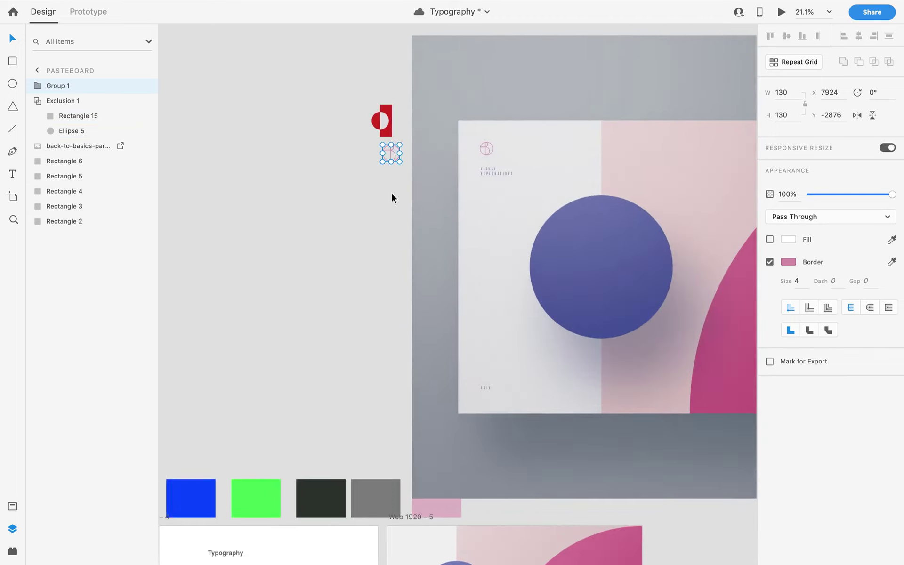
{"action": "scroll", "coordinate": [391, 194], "scroll_direction": "down", "scroll_amount": 3}
{"action": "scroll", "coordinate": [389, 193], "scroll_direction": "up", "scroll_amount": 2}
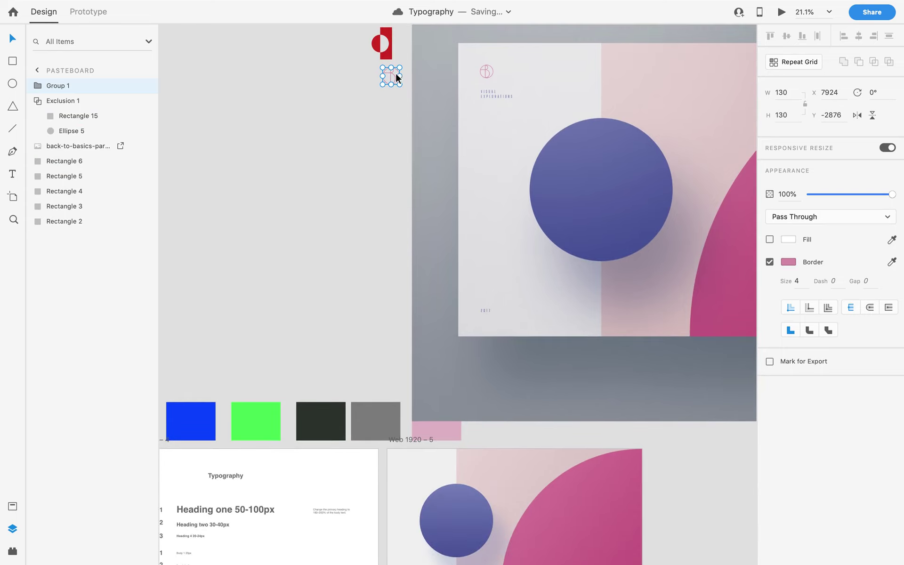
{"action": "left_click_drag", "start_coordinate": [392, 75], "coordinate": [407, 462]}
{"action": "scroll", "coordinate": [327, 380], "scroll_direction": "down", "scroll_amount": 3}
{"action": "scroll", "coordinate": [430, 365], "scroll_direction": "up", "scroll_amount": 3}
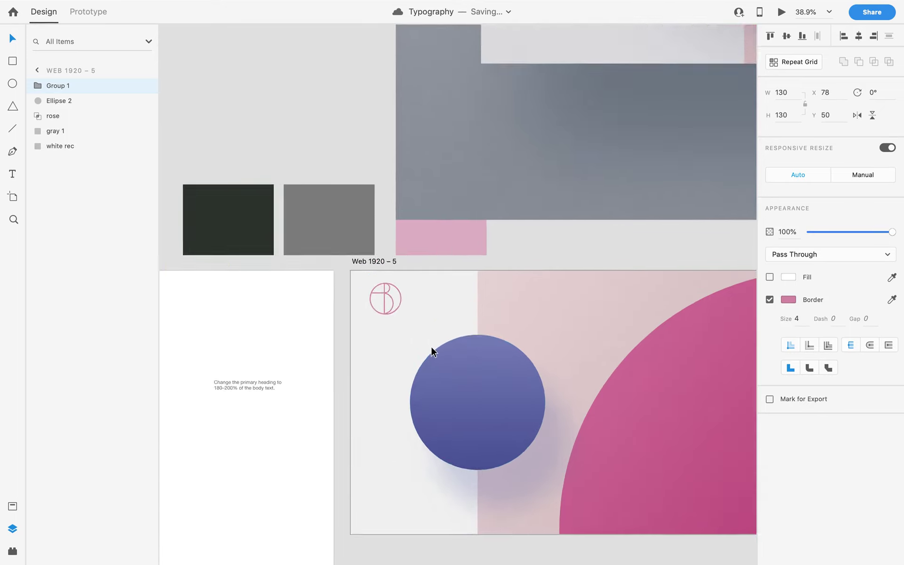
{"action": "scroll", "coordinate": [431, 351], "scroll_direction": "up", "scroll_amount": 3}
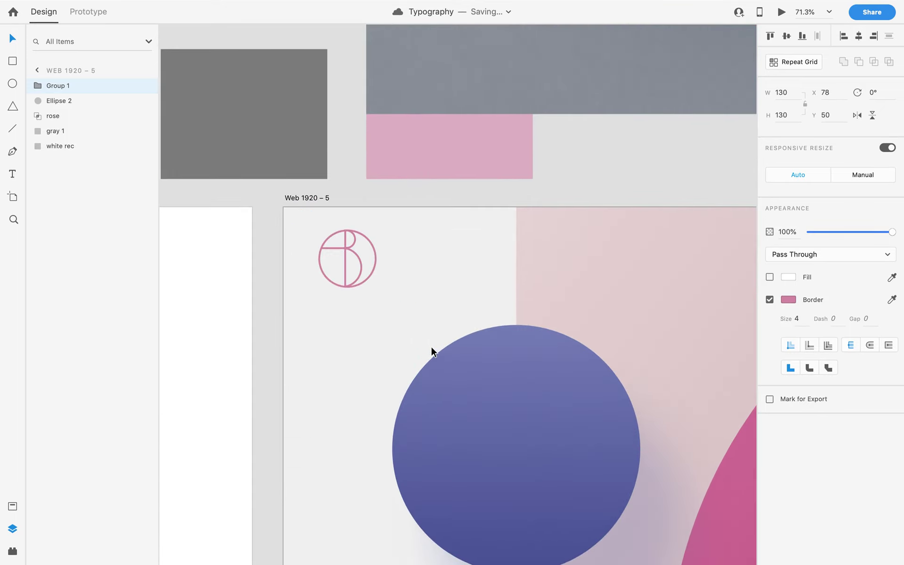
Try setting the logo group's width to 70 with its proportions unlocked, and undo the resize.
{"action": "left_click", "coordinate": [806, 105]}
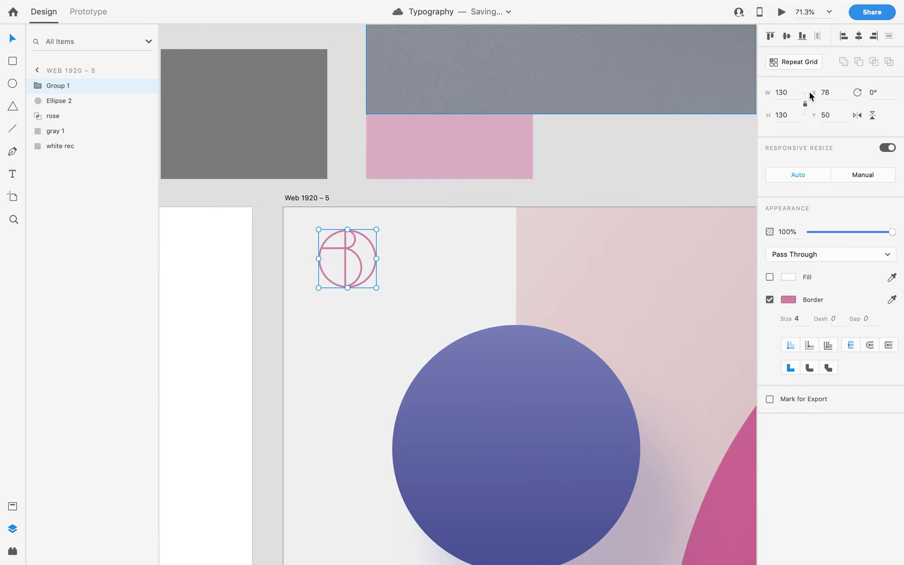
{"action": "left_click", "coordinate": [795, 96]}
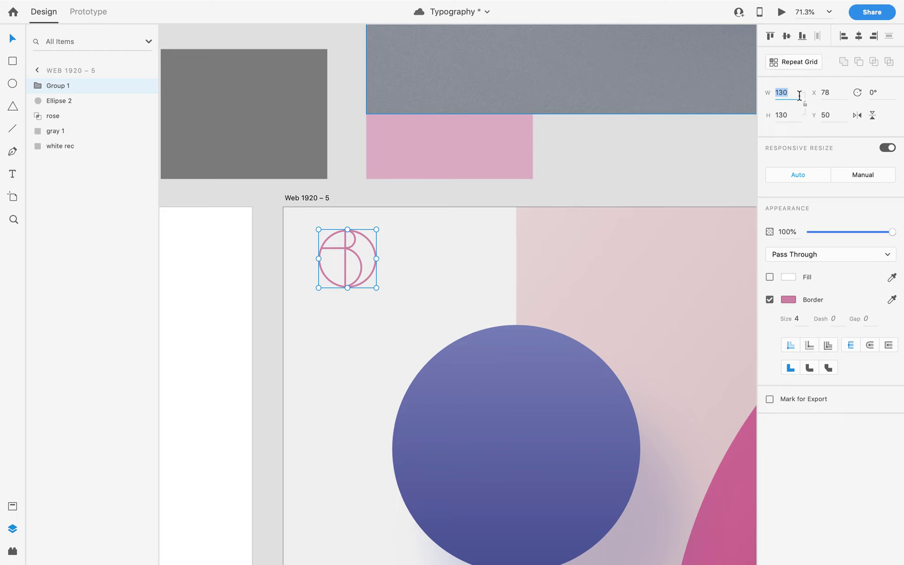
{"action": "type", "text": "70"}
{"action": "key", "text": "Return"}
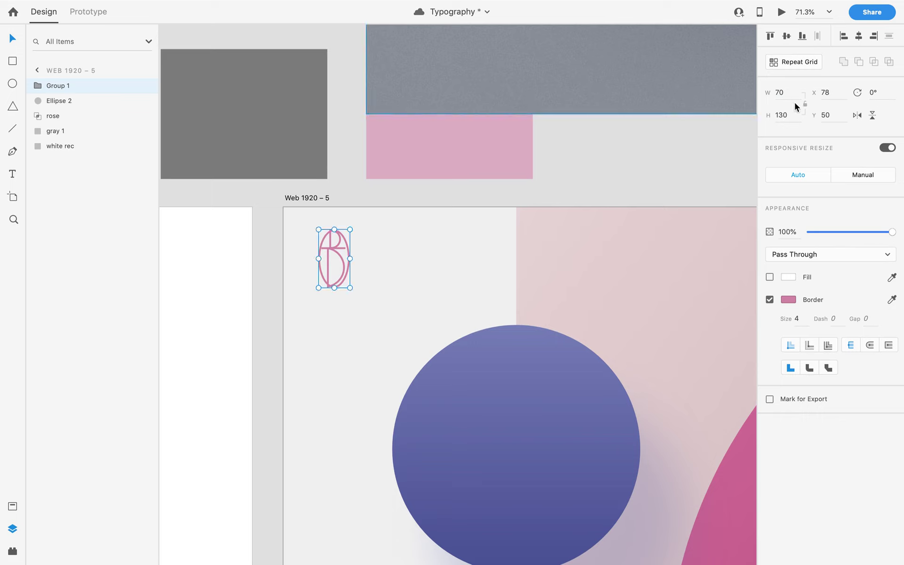
{"action": "key", "text": "super+z"}
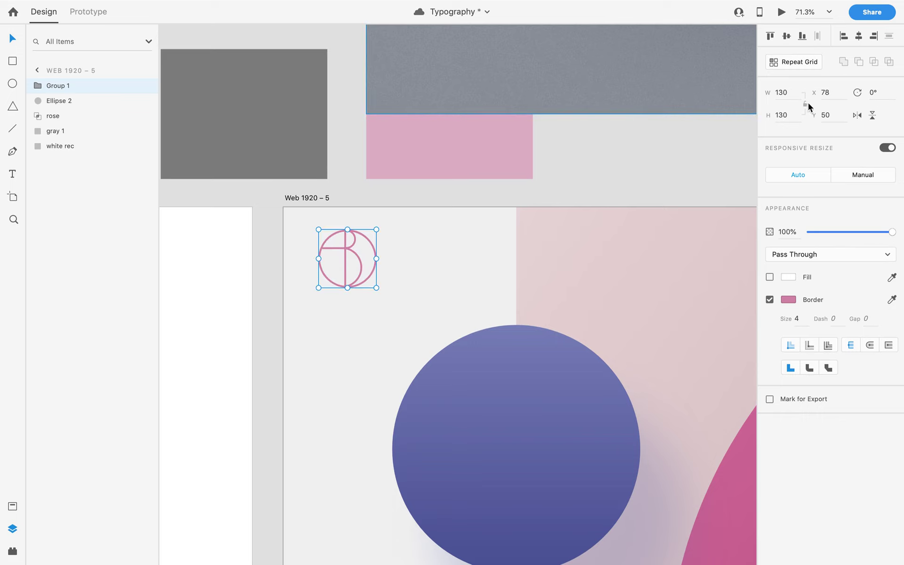
Lock the logo group's aspect ratio and set its width to 60.
{"action": "left_click", "coordinate": [801, 95]}
{"action": "type", "text": "60"}
{"action": "key", "text": "Return"}
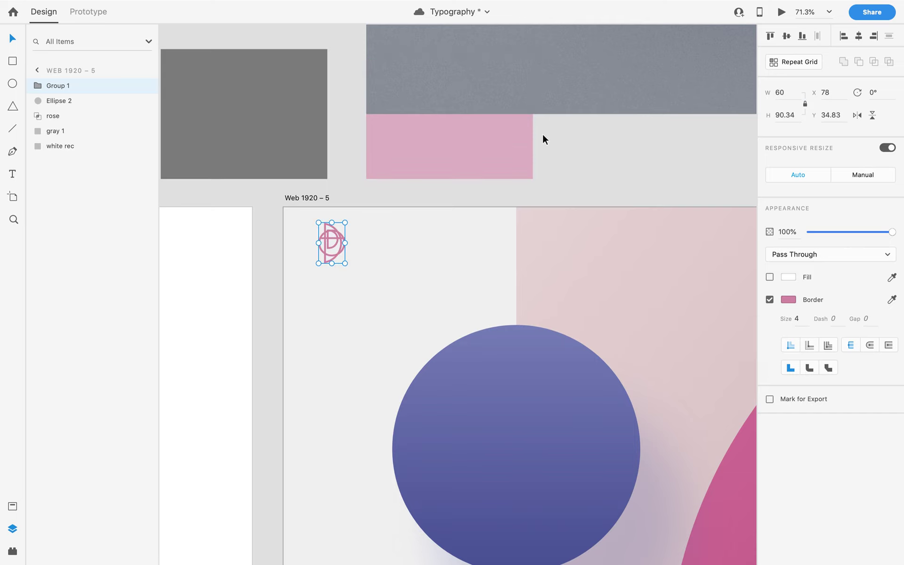
Undo the logo group's last resize and save the document.
{"action": "key", "text": "super+z"}
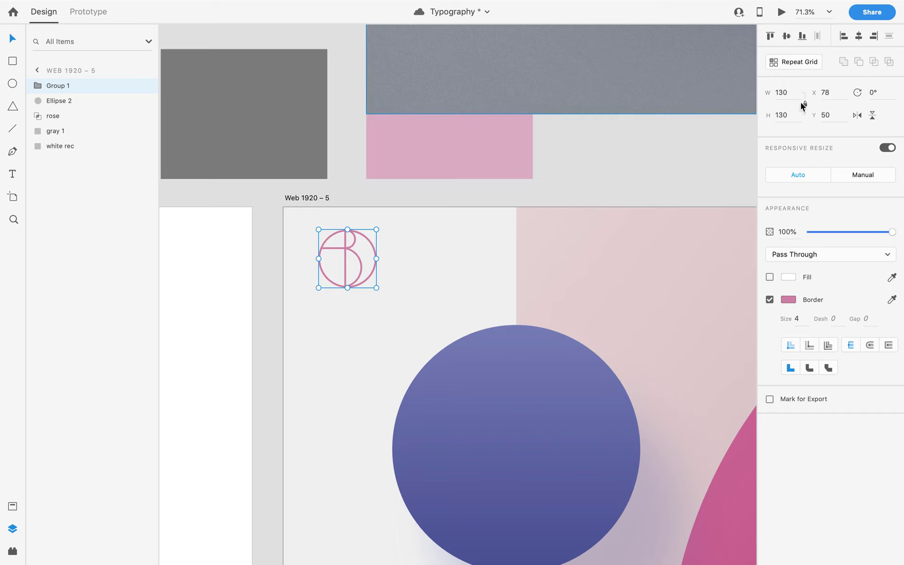
{"action": "key", "text": "super+s"}
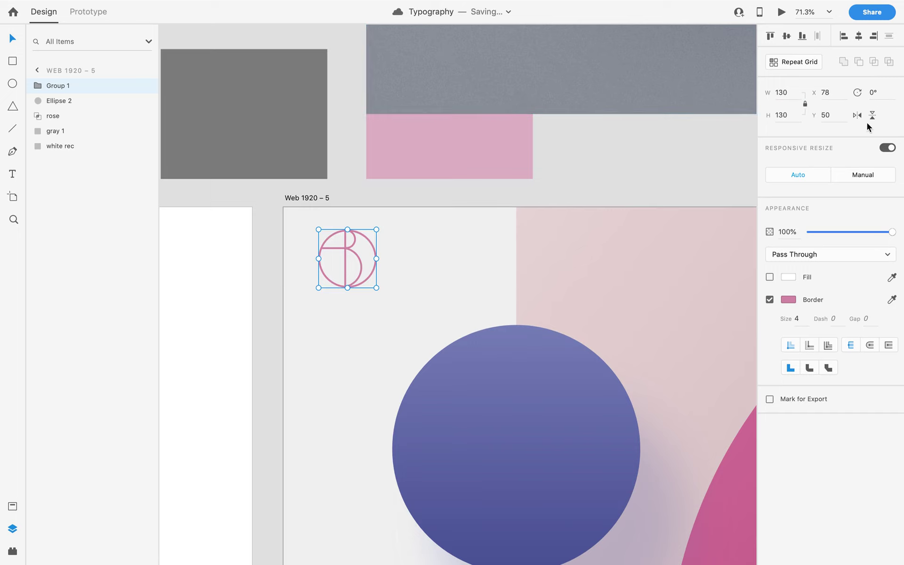
Select the line, circle and both bowls inside the logo group, try merging them with the Add boolean operation, and undo it.
{"action": "left_click", "coordinate": [410, 240]}
{"action": "scroll", "coordinate": [359, 251], "scroll_direction": "up", "scroll_amount": 5}
{"action": "left_click", "coordinate": [352, 255]}
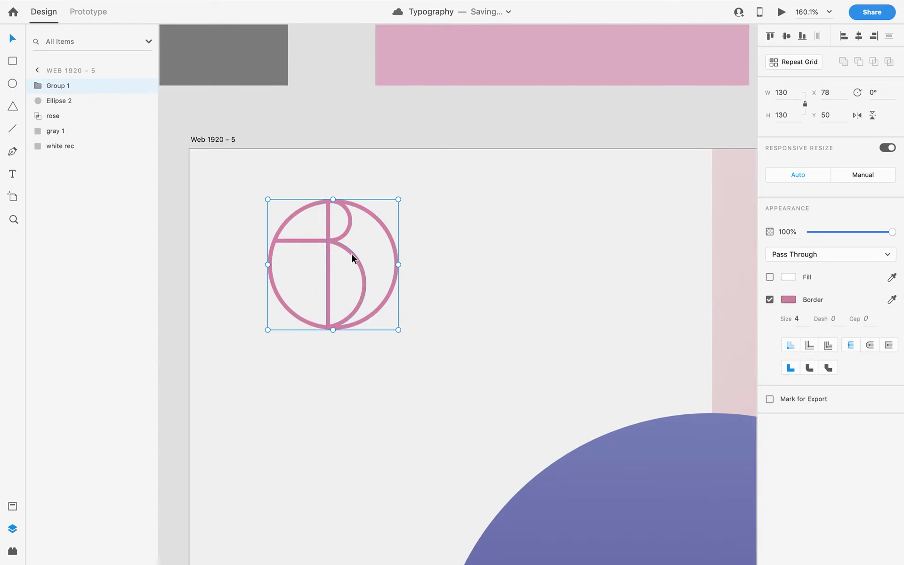
{"action": "left_click", "coordinate": [38, 86]}
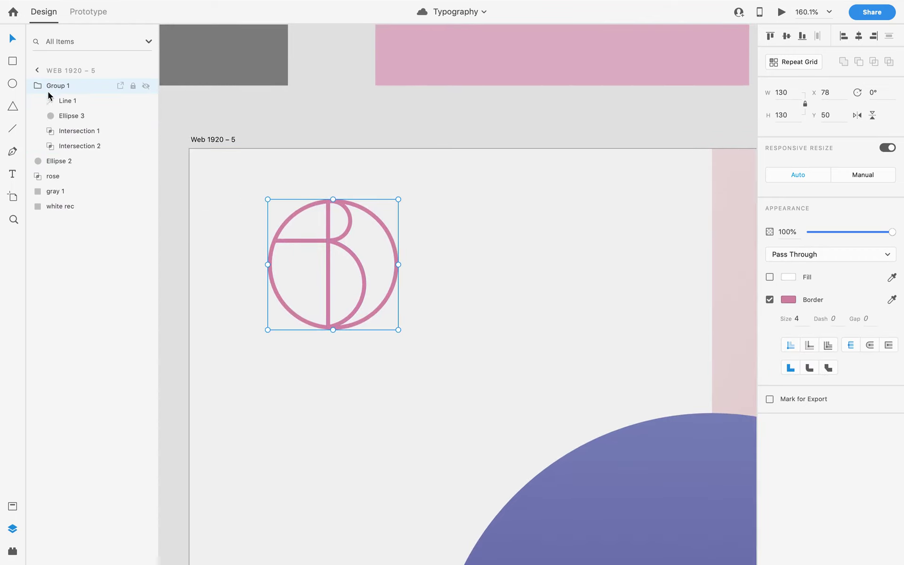
{"action": "left_click", "coordinate": [75, 102]}
{"action": "left_click", "coordinate": [81, 145], "text": "shift"}
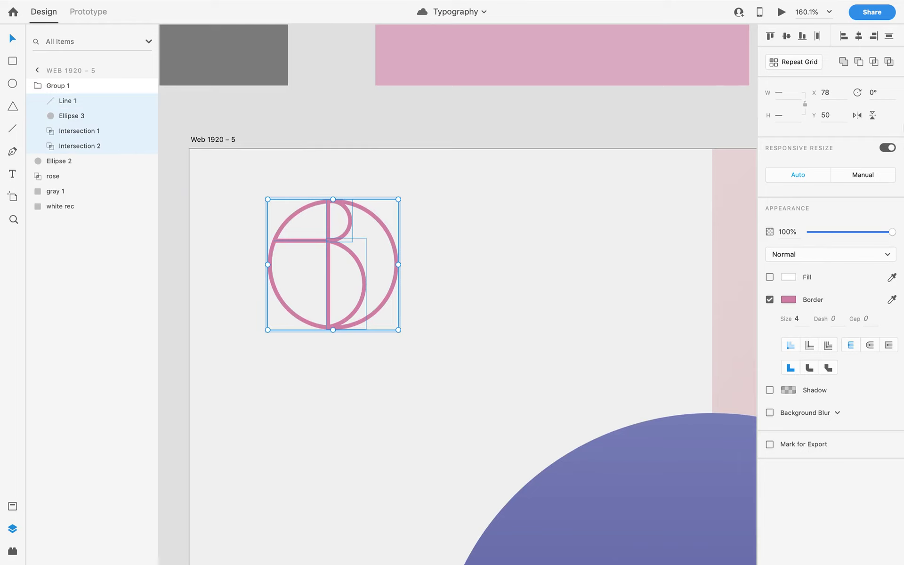
{"action": "left_click", "coordinate": [844, 62]}
{"action": "key", "text": "ctrl+z"}
Try the Add boolean operation on the four selected monogram parts once more and undo the union.
{"action": "scroll", "coordinate": [451, 201], "scroll_direction": "down", "scroll_amount": 3}
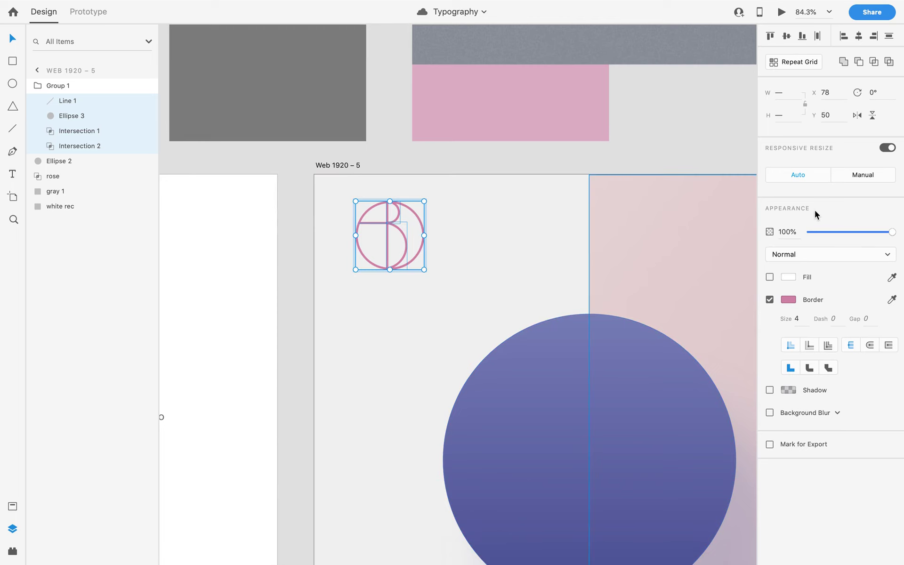
{"action": "scroll", "coordinate": [517, 254], "scroll_direction": "down", "scroll_amount": 3}
{"action": "scroll", "coordinate": [515, 254], "scroll_direction": "down", "scroll_amount": 3}
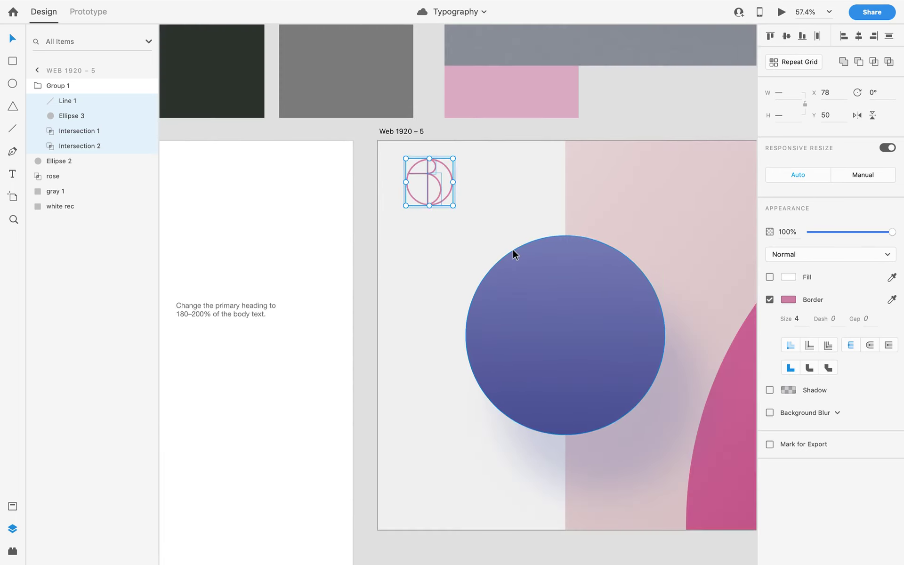
{"action": "scroll", "coordinate": [514, 251], "scroll_direction": "down", "scroll_amount": 2}
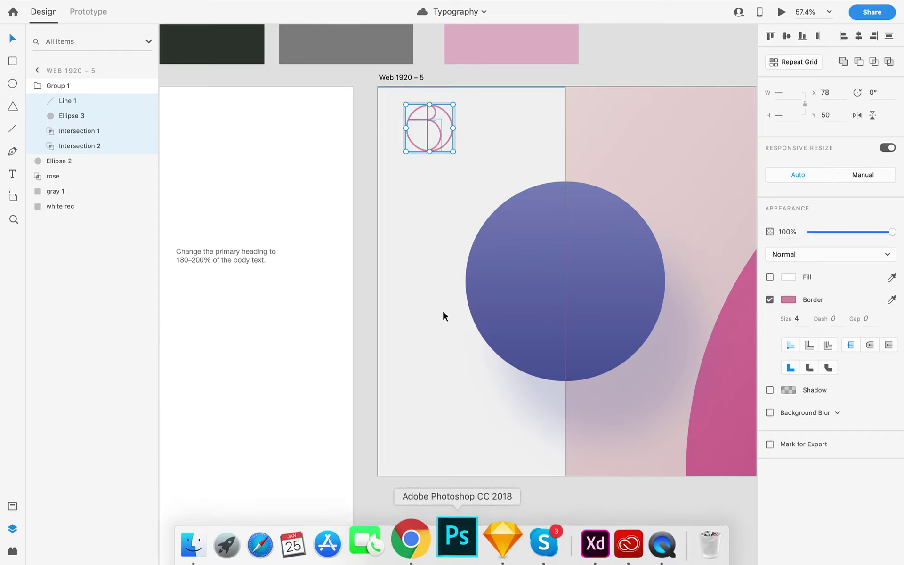
{"action": "mouse_move", "coordinate": [445, 562]}
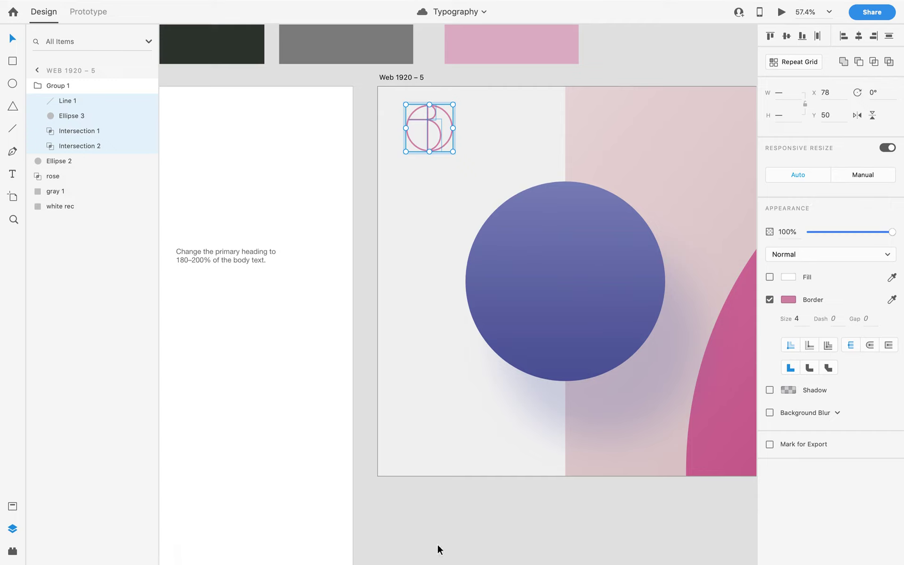
{"action": "left_click", "coordinate": [843, 62]}
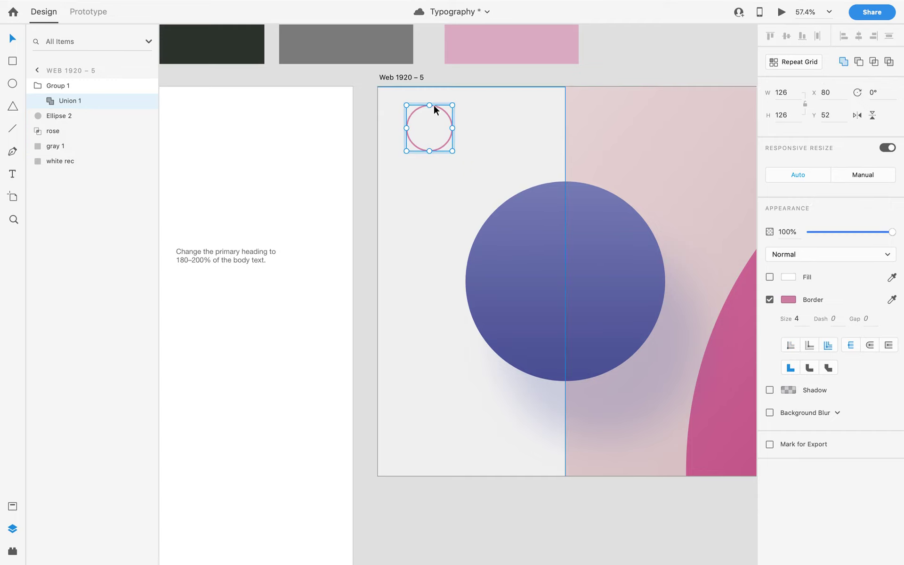
{"action": "key", "text": "super+z"}
Select the whole logo group, try setting its width to 70 with proportions locked, and undo the change.
{"action": "scroll", "coordinate": [432, 122], "scroll_direction": "up", "scroll_amount": 3}
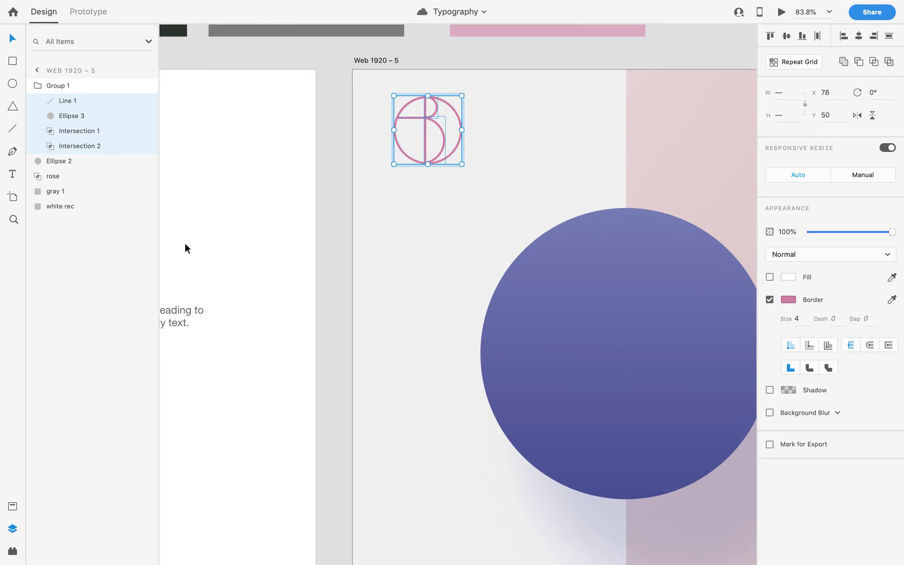
{"action": "left_click", "coordinate": [65, 90]}
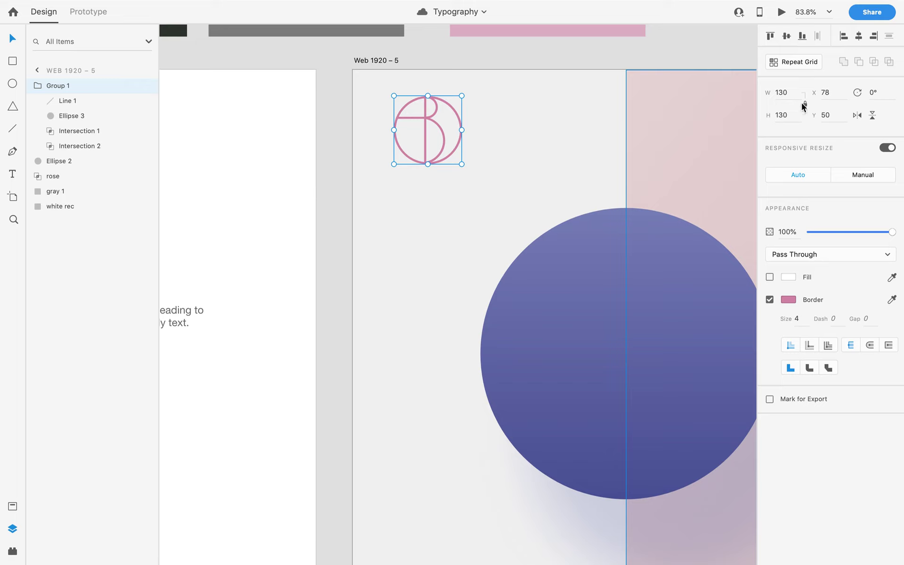
{"action": "double_click", "coordinate": [789, 92]}
{"action": "type", "text": "70"}
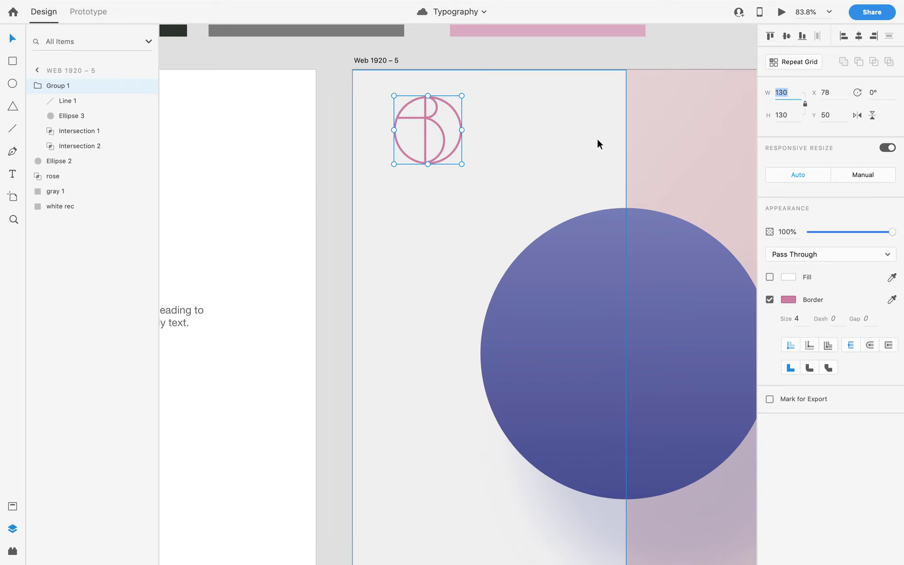
{"action": "key", "text": "Return"}
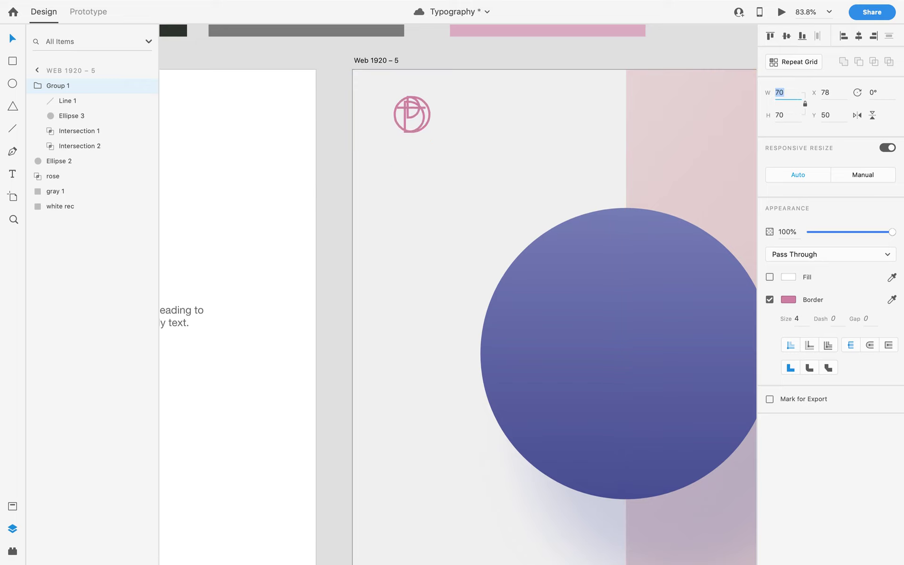
{"action": "key", "text": "ctrl+z"}
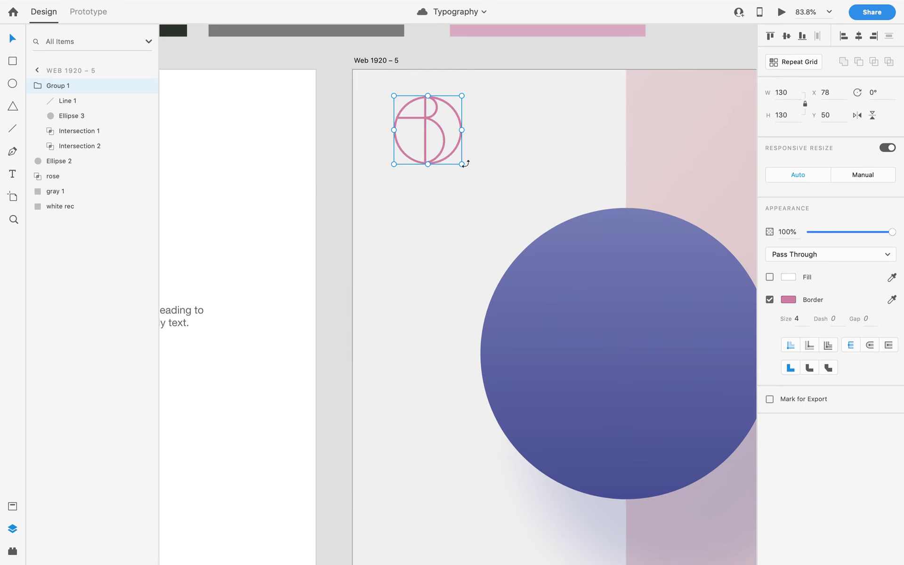
Scale the logo group down from its corner to 60 × 60 and set its border size to 2.
{"action": "left_click_drag", "start_coordinate": [462, 163], "coordinate": [425, 131]}
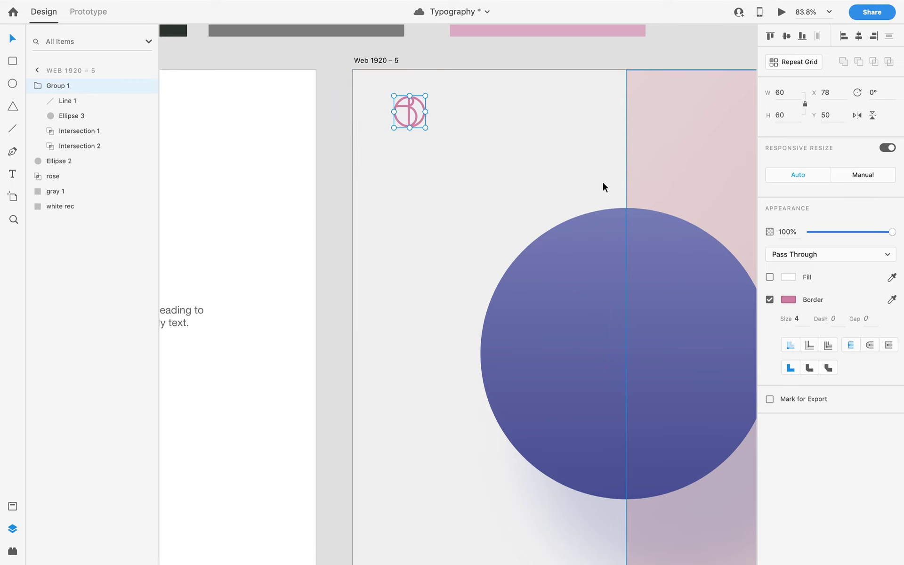
{"action": "left_click", "coordinate": [801, 316]}
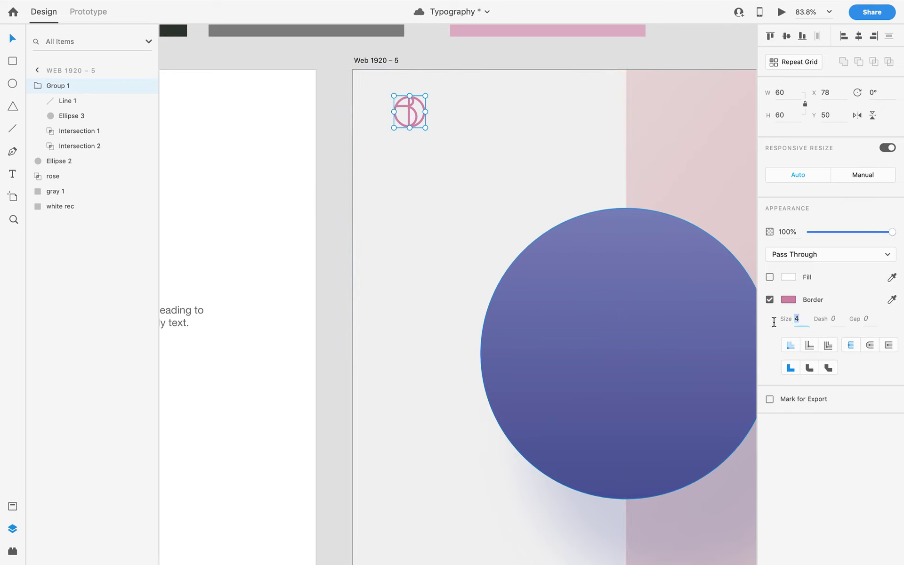
{"action": "type", "text": "2"}
{"action": "key", "text": "Return"}
Compare the resized logo on the Web 1920 – 5 artboard with the monogram in the reference design.
{"action": "scroll", "coordinate": [464, 165], "scroll_direction": "down", "scroll_amount": 5}
{"action": "left_click_drag", "start_coordinate": [460, 89], "coordinate": [429, 371]}
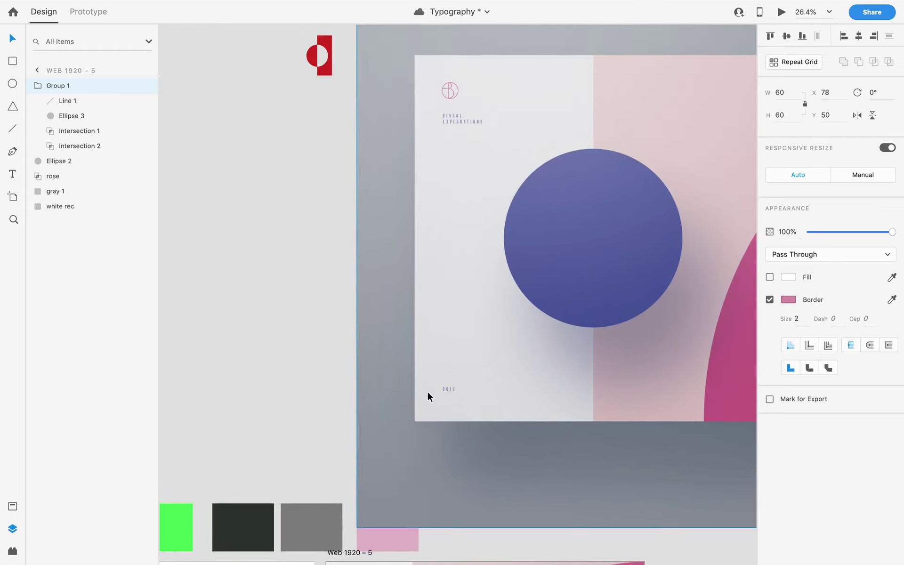
{"action": "scroll", "coordinate": [404, 414], "scroll_direction": "up", "scroll_amount": 2}
{"action": "left_click_drag", "start_coordinate": [404, 414], "coordinate": [400, 130]}
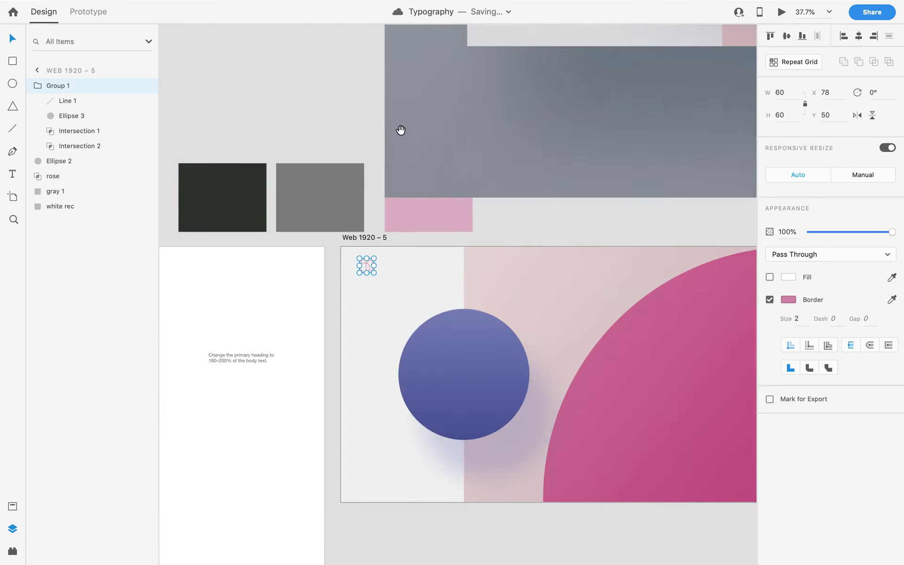
{"action": "left_click", "coordinate": [435, 231]}
{"action": "scroll", "coordinate": [431, 246], "scroll_direction": "up", "scroll_amount": 3}
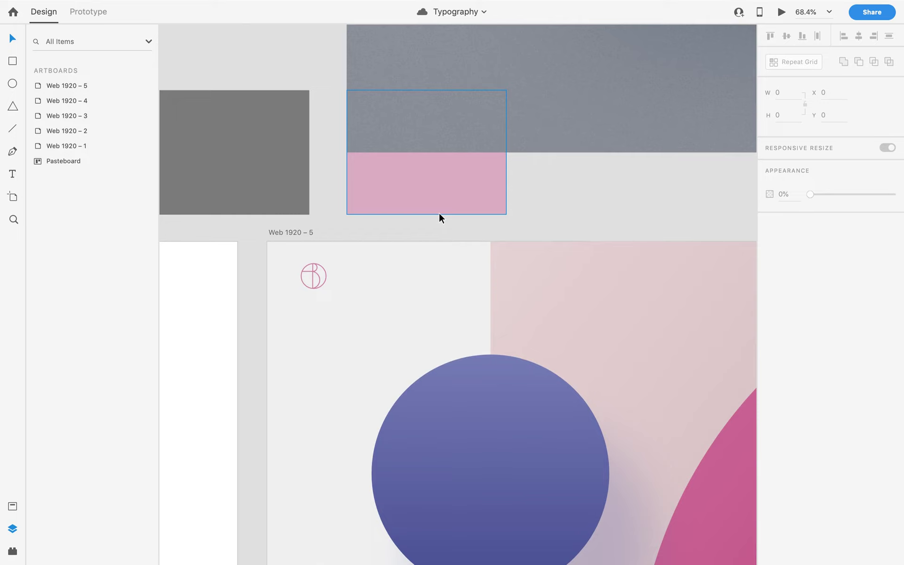
{"action": "scroll", "coordinate": [439, 208], "scroll_direction": "down", "scroll_amount": 5}
{"action": "scroll", "coordinate": [439, 205], "scroll_direction": "up", "scroll_amount": 10}
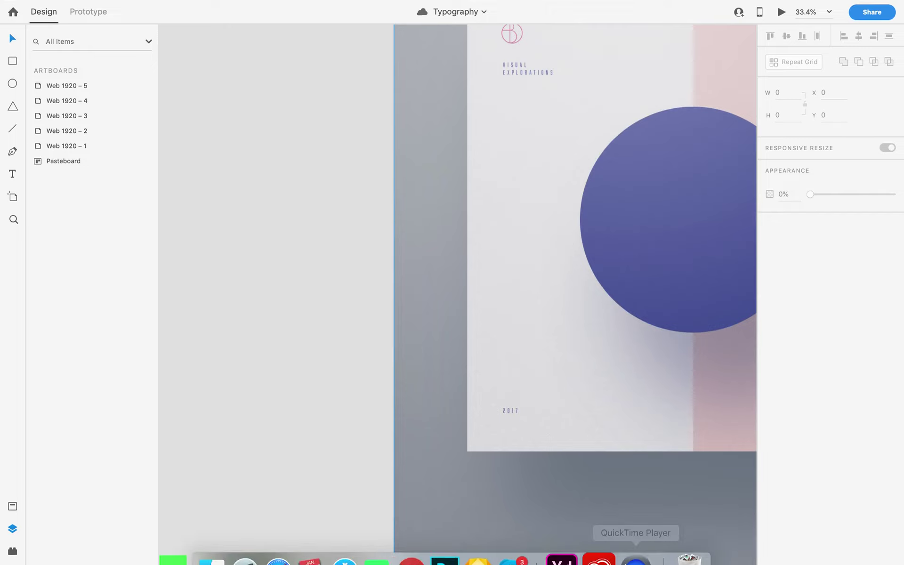
{"action": "left_click", "coordinate": [522, 546]}
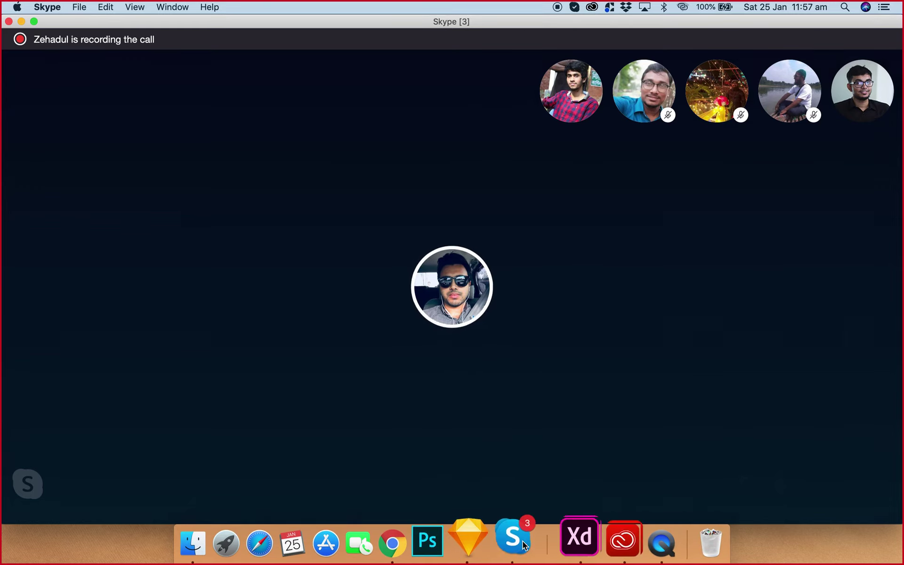
{"action": "left_click", "coordinate": [580, 535]}
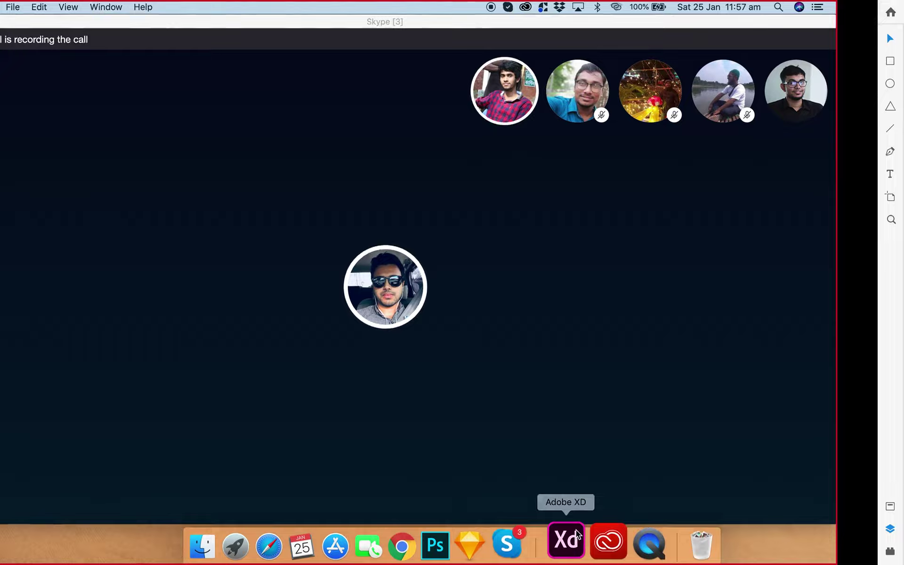
Compare the overall layout of the Web 1920 – 5 artboard with the reference design above it.
{"action": "scroll", "coordinate": [430, 243], "scroll_direction": "down", "scroll_amount": 10}
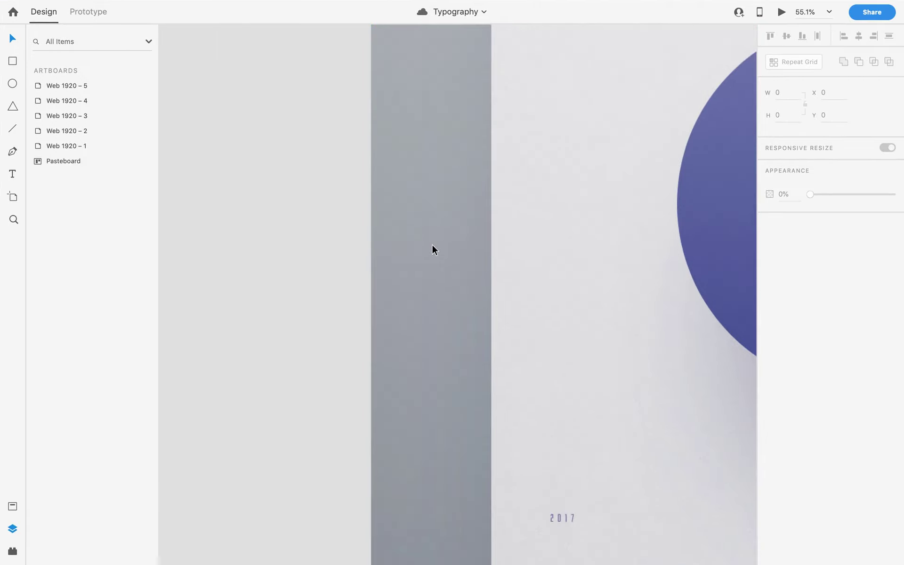
{"action": "scroll", "coordinate": [510, 332], "scroll_direction": "up", "scroll_amount": 10}
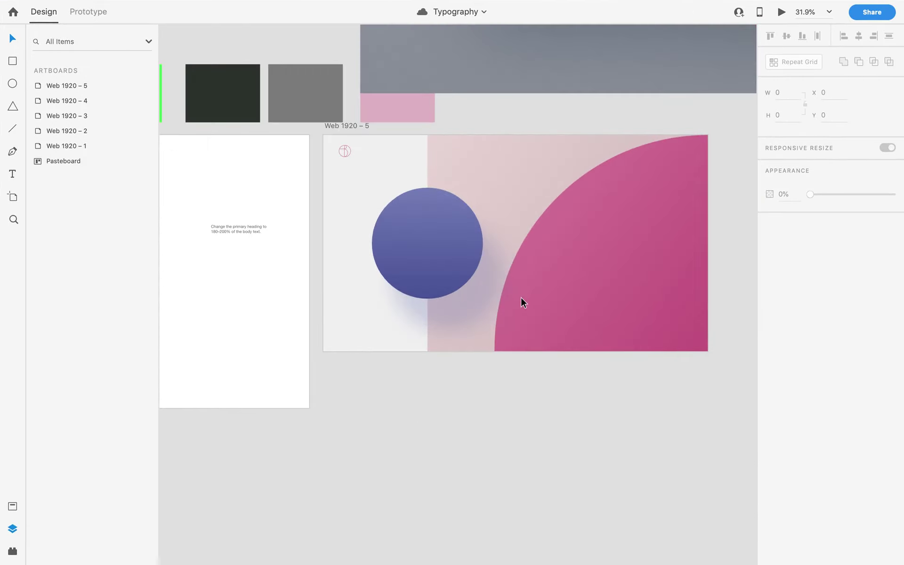
{"action": "scroll", "coordinate": [524, 299], "scroll_direction": "up", "scroll_amount": 10}
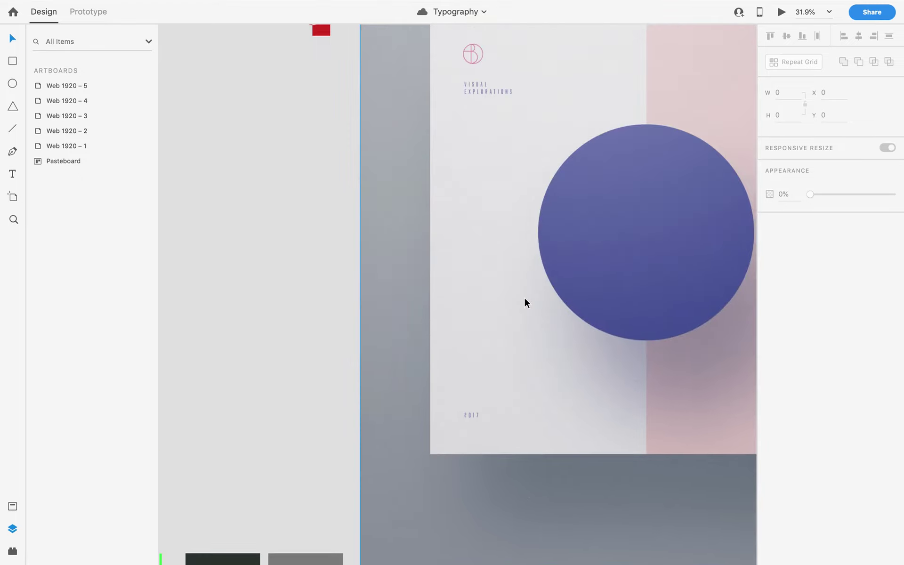
{"action": "scroll", "coordinate": [525, 300], "scroll_direction": "down", "scroll_amount": 10}
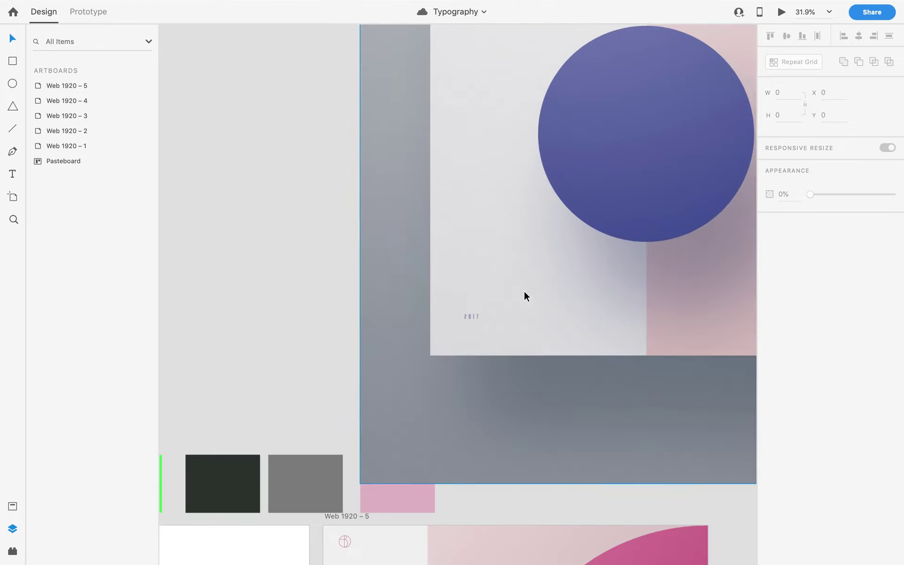
{"action": "scroll", "coordinate": [409, 354], "scroll_direction": "up", "scroll_amount": 3}
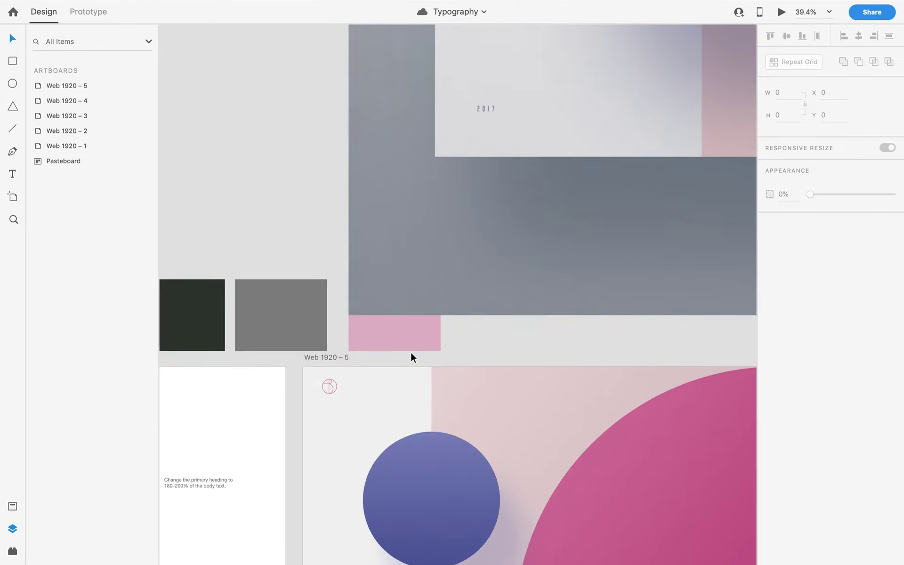
{"action": "scroll", "coordinate": [413, 350], "scroll_direction": "up", "scroll_amount": 1}
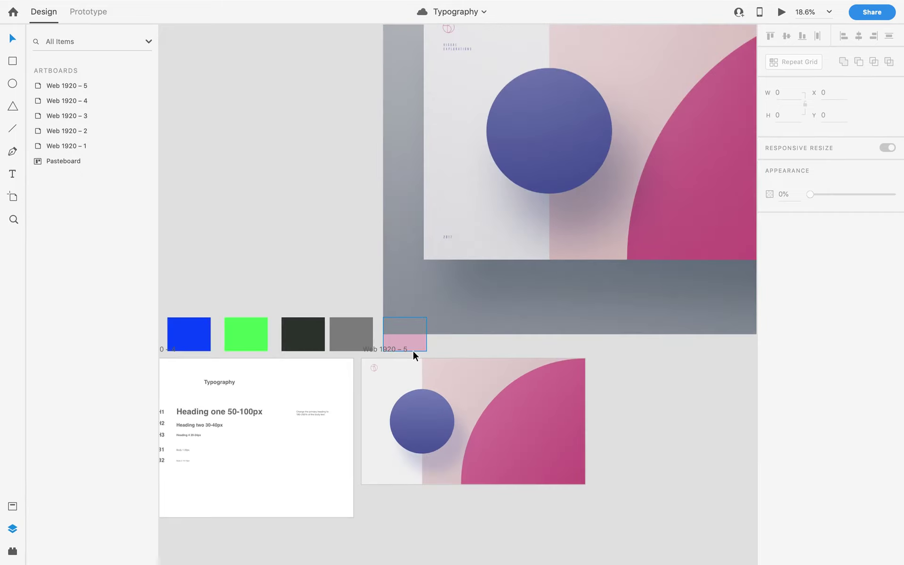
{"action": "scroll", "coordinate": [413, 350], "scroll_direction": "down", "scroll_amount": 3}
{"action": "scroll", "coordinate": [424, 332], "scroll_direction": "up", "scroll_amount": 5}
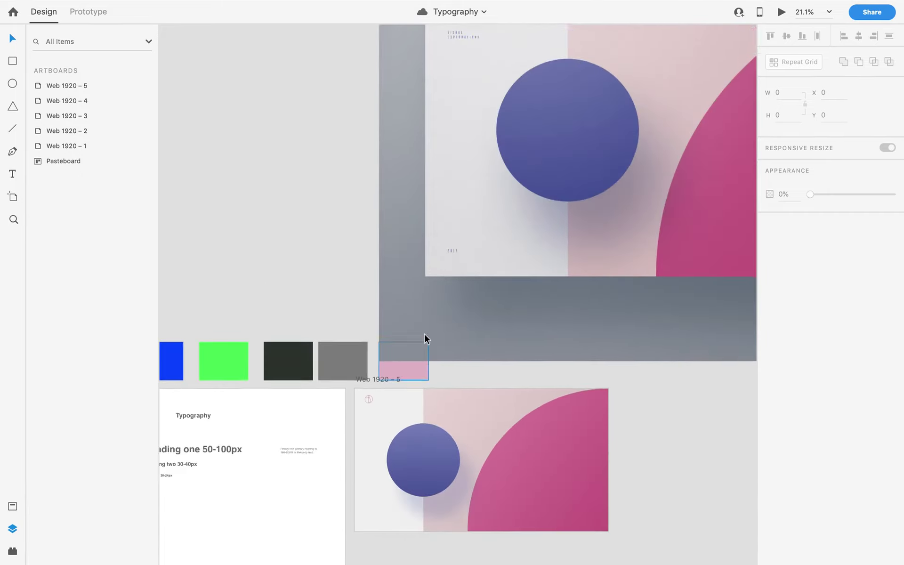
Examine the lettering and placement of the VISUAL EXPLORATIONS caption beneath the monogram in the reference design.
{"action": "scroll", "coordinate": [460, 152], "scroll_direction": "up", "scroll_amount": 6}
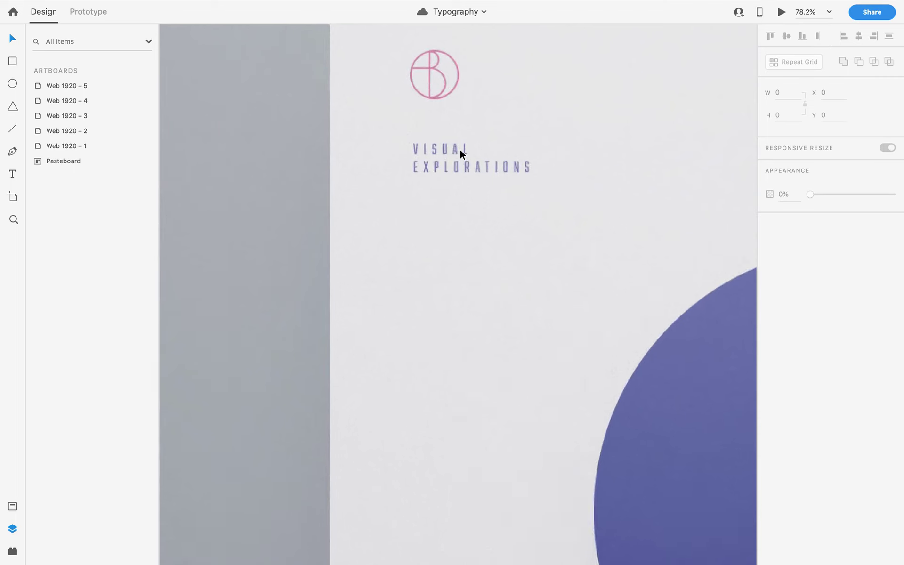
{"action": "scroll", "coordinate": [459, 153], "scroll_direction": "down", "scroll_amount": 2}
{"action": "scroll", "coordinate": [506, 158], "scroll_direction": "up", "scroll_amount": 2}
{"action": "key", "text": "t"}
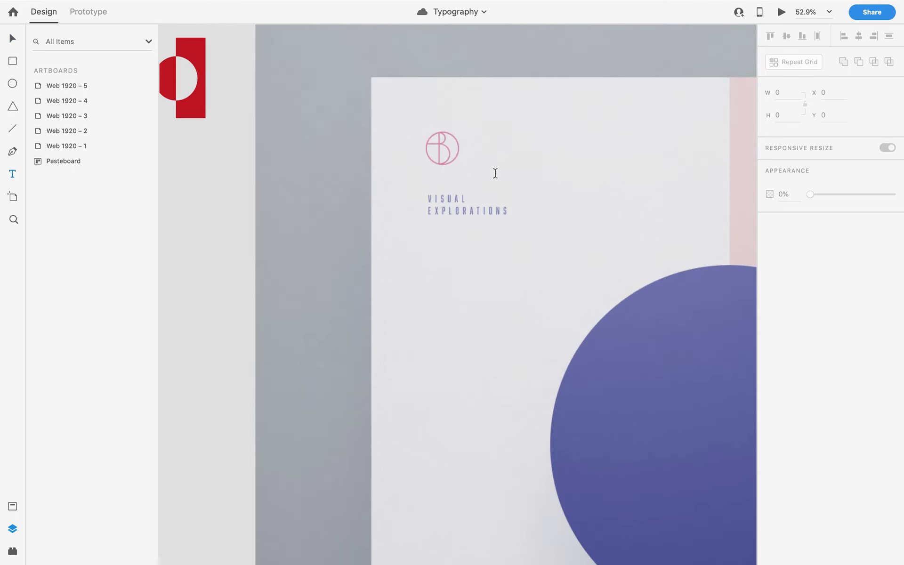
{"action": "left_click", "coordinate": [12, 41]}
{"action": "scroll", "coordinate": [439, 155], "scroll_direction": "down", "scroll_amount": 3}
{"action": "scroll", "coordinate": [536, 149], "scroll_direction": "up", "scroll_amount": 1}
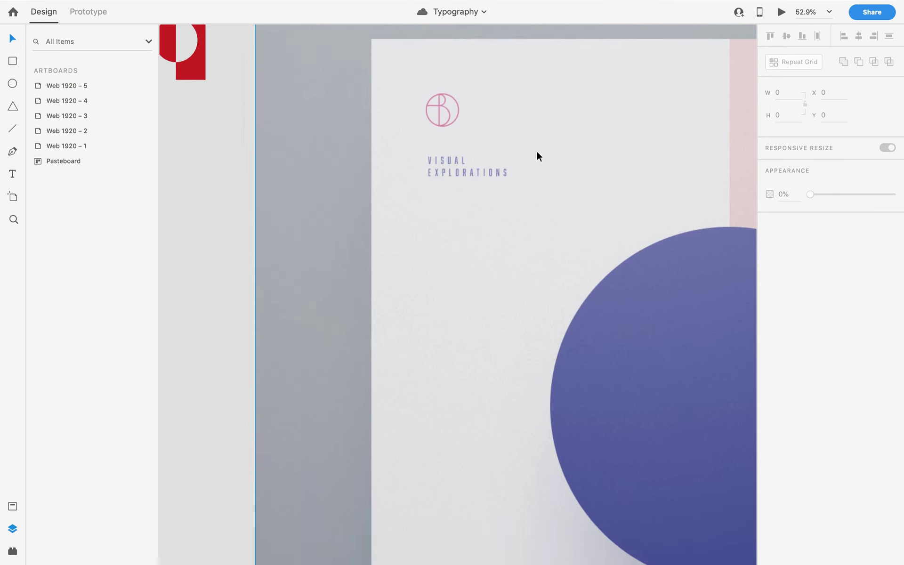
{"action": "scroll", "coordinate": [411, 181], "scroll_direction": "down", "scroll_amount": 4}
{"action": "scroll", "coordinate": [412, 182], "scroll_direction": "up", "scroll_amount": 5}
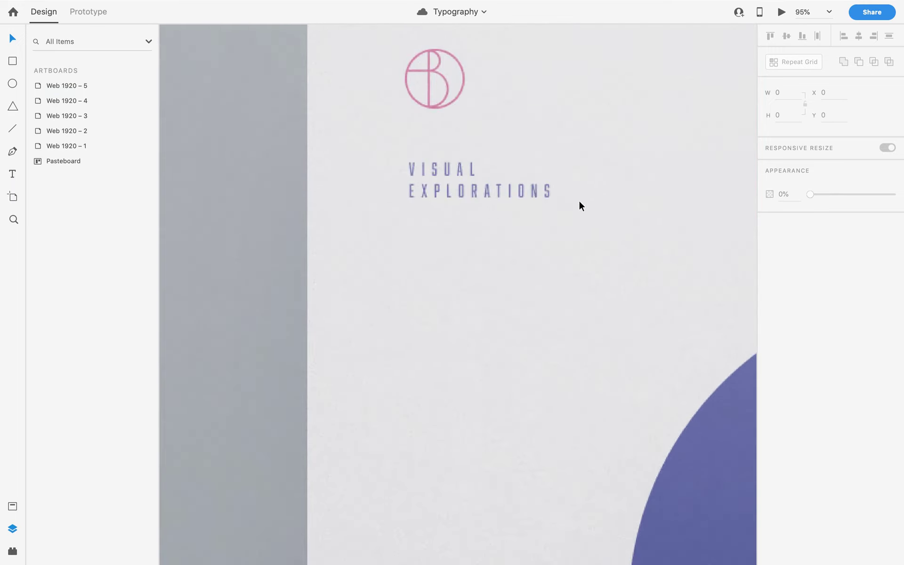
{"action": "scroll", "coordinate": [499, 181], "scroll_direction": "down", "scroll_amount": 2}
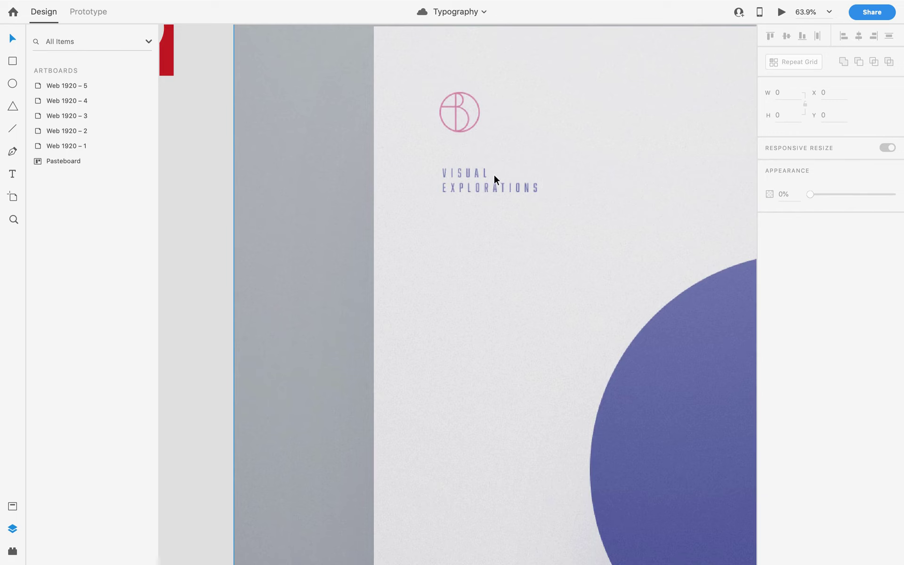
Switch to Google Chrome, search for googlefont and open the Google Fonts site.
{"action": "scroll", "coordinate": [485, 170], "scroll_direction": "up", "scroll_amount": 2}
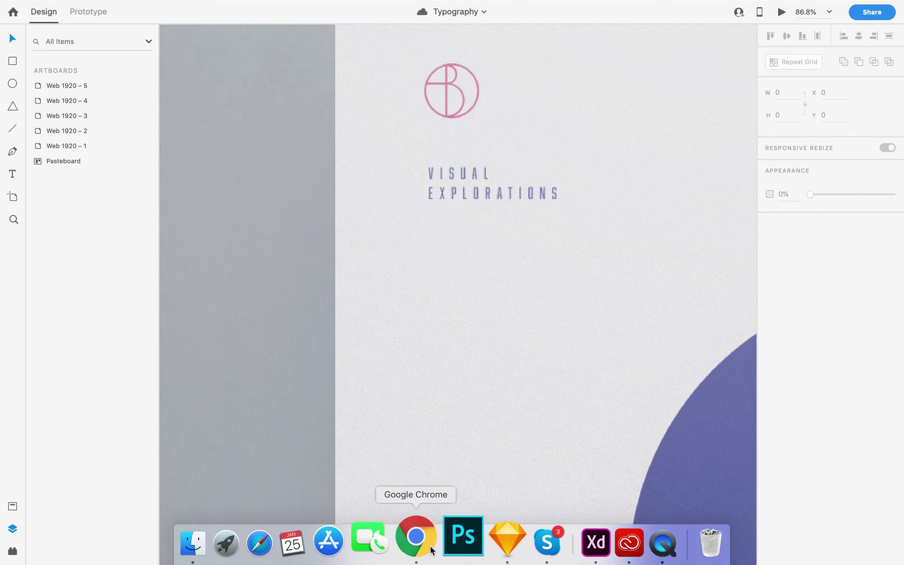
{"action": "left_click", "coordinate": [414, 537]}
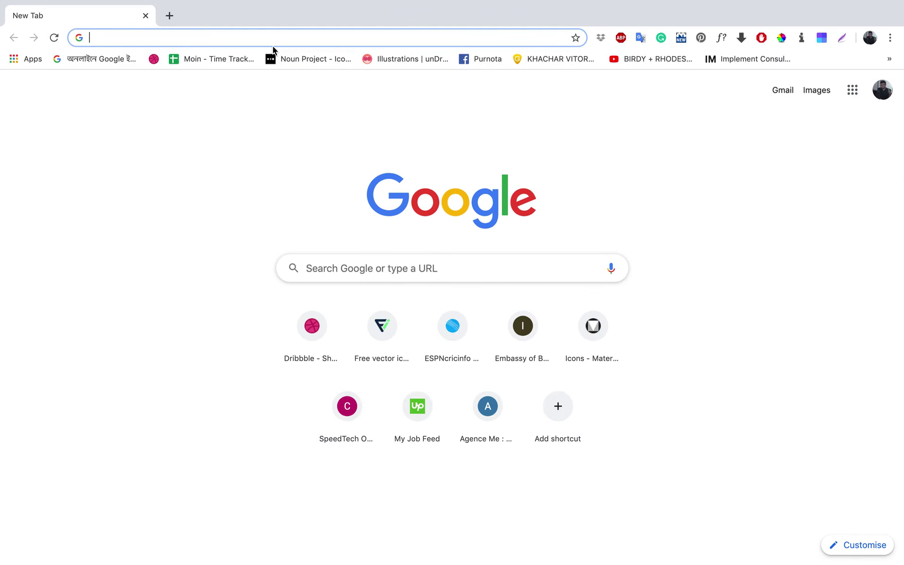
{"action": "type", "text": "googlefont"}
{"action": "key", "text": "Return"}
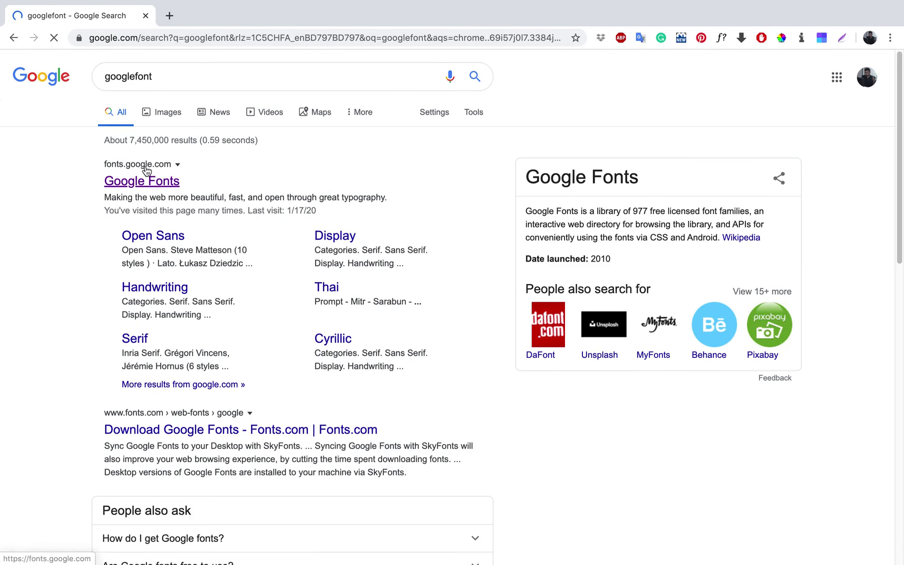
{"action": "left_click", "coordinate": [150, 184]}
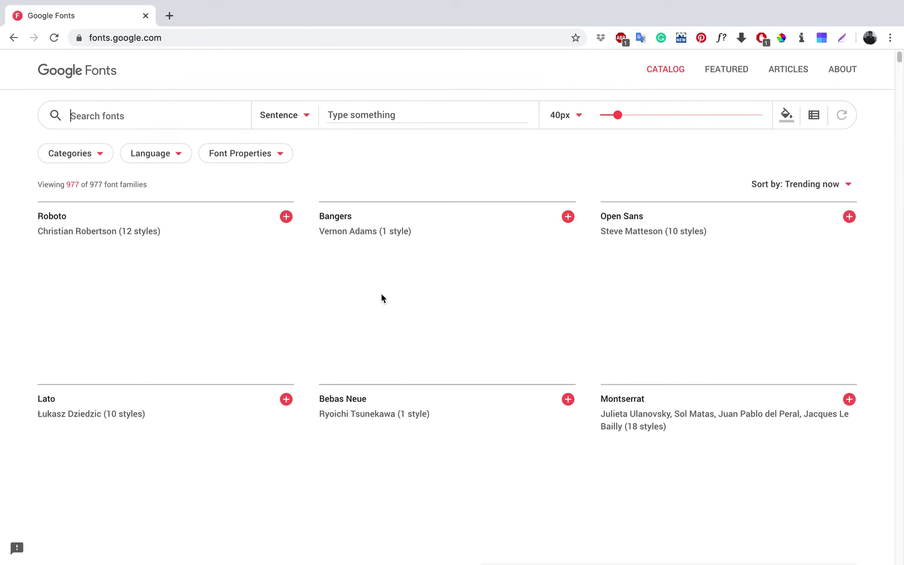
Switch to Sketch, quit the program and delete its untitled document instead of saving it.
{"action": "mouse_move", "coordinate": [487, 537]}
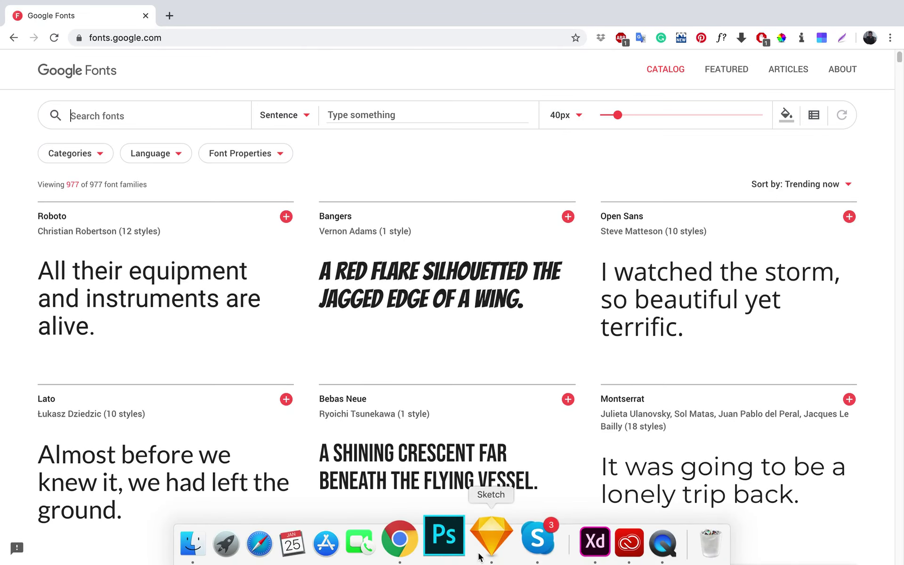
{"action": "left_click", "coordinate": [485, 540]}
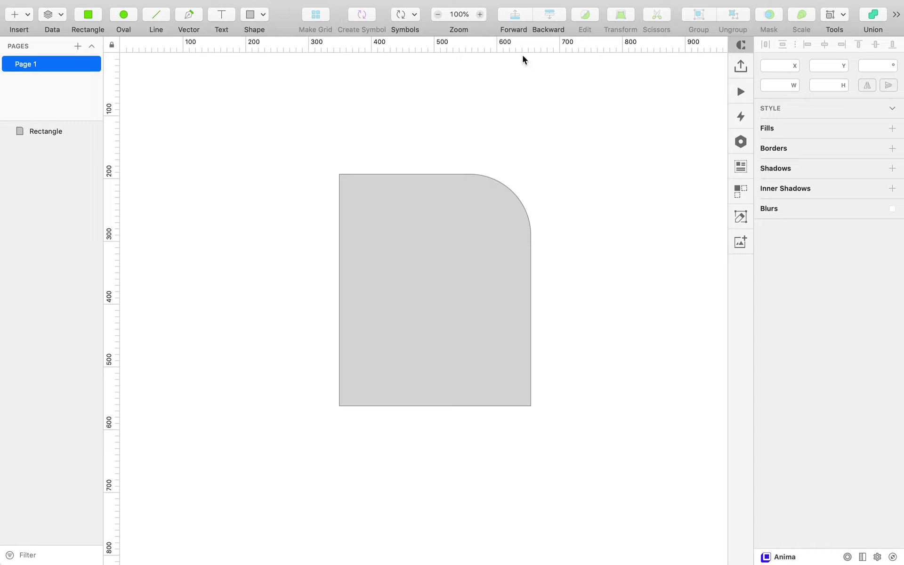
{"action": "mouse_move", "coordinate": [3, 5]}
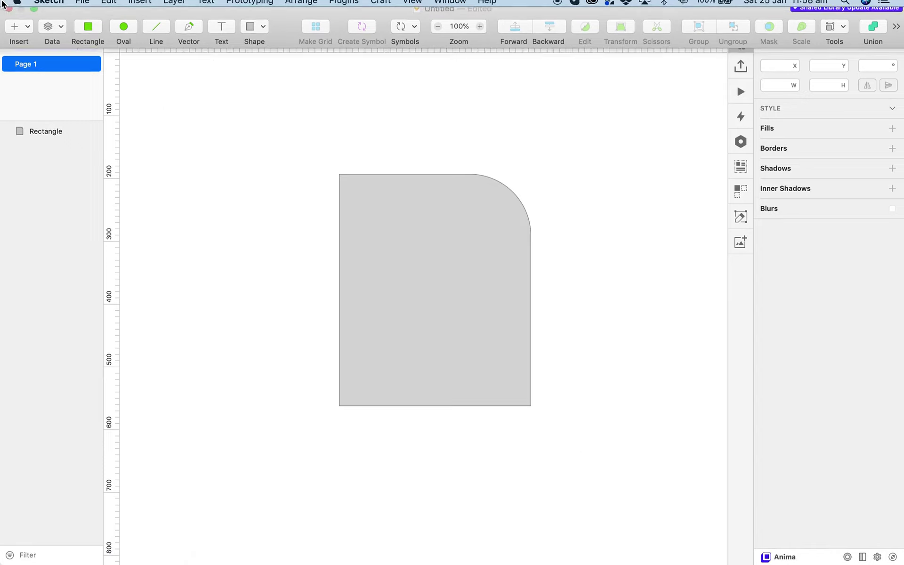
{"action": "left_click", "coordinate": [48, 6]}
{"action": "left_click", "coordinate": [93, 143]}
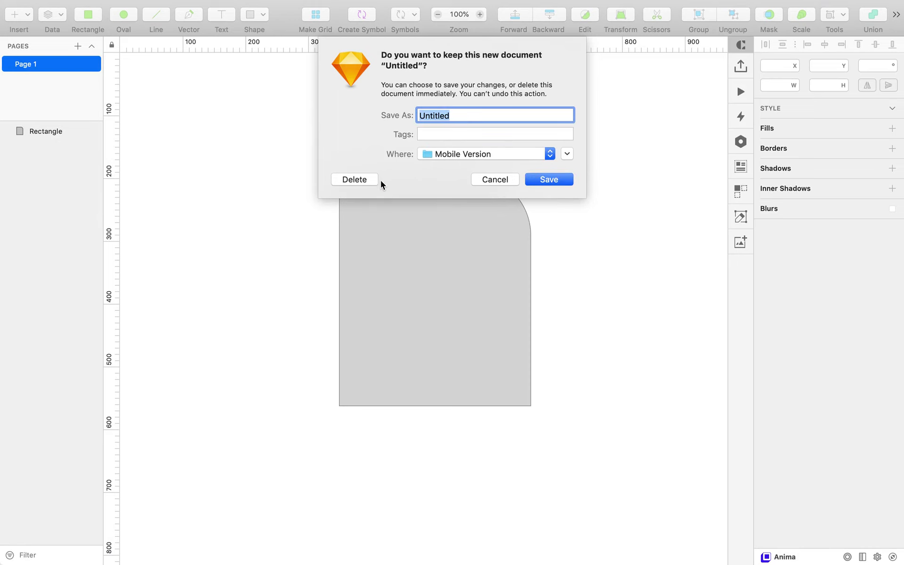
{"action": "left_click", "coordinate": [344, 178]}
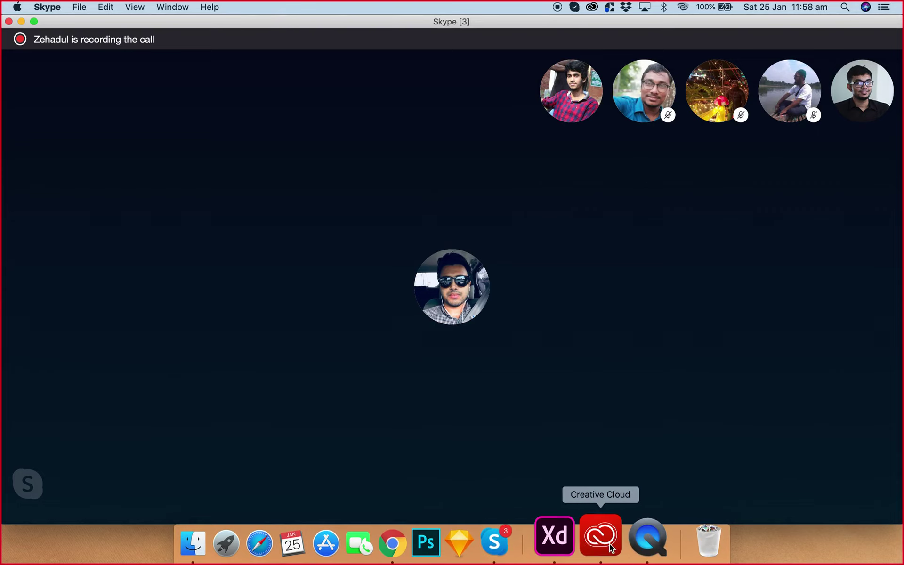
Return to Adobe XD and capture a screenshot of only the word BASICS in the reference design's title.
{"action": "left_click", "coordinate": [561, 537]}
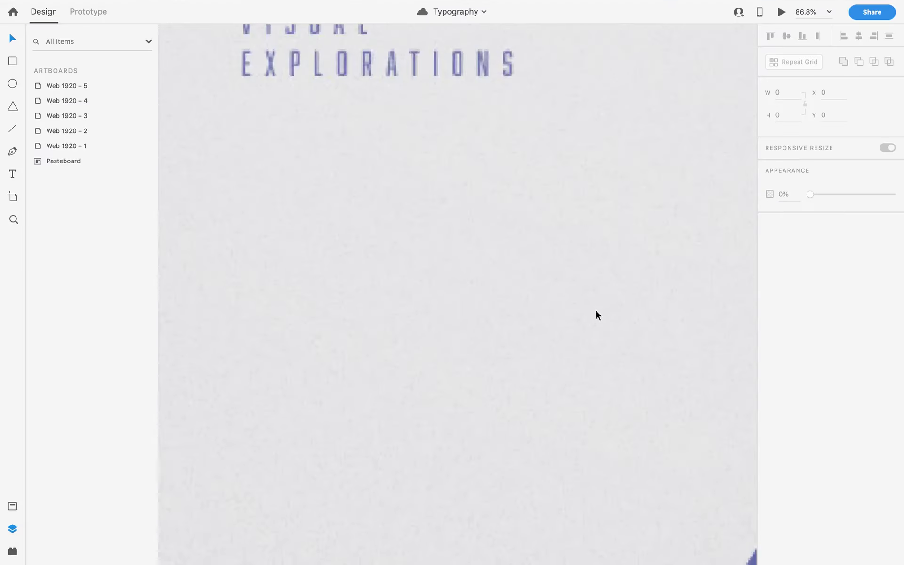
{"action": "scroll", "coordinate": [595, 315], "scroll_direction": "down", "scroll_amount": 5}
{"action": "scroll", "coordinate": [595, 317], "scroll_direction": "down", "scroll_amount": 5}
{"action": "left_click_drag", "start_coordinate": [601, 375], "coordinate": [414, 273]}
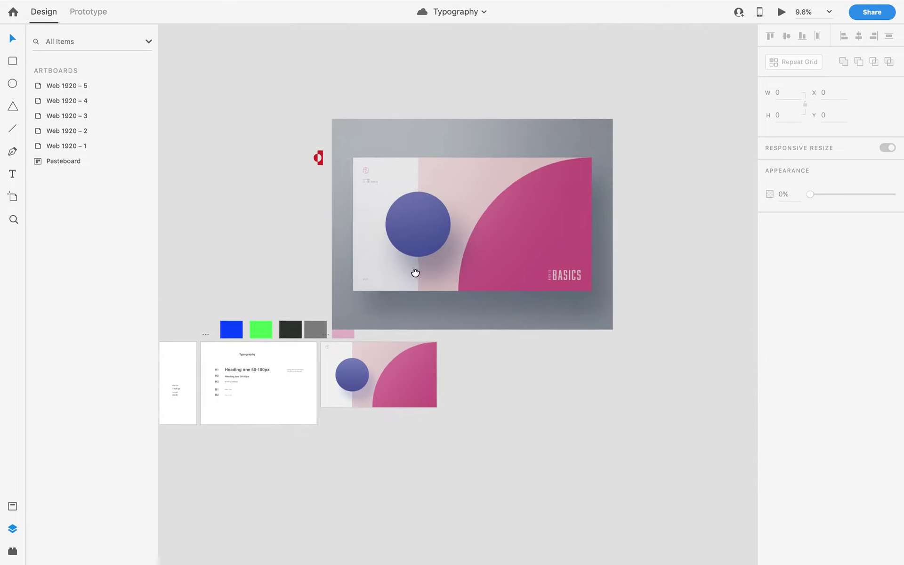
{"action": "scroll", "coordinate": [380, 171], "scroll_direction": "up", "scroll_amount": 10}
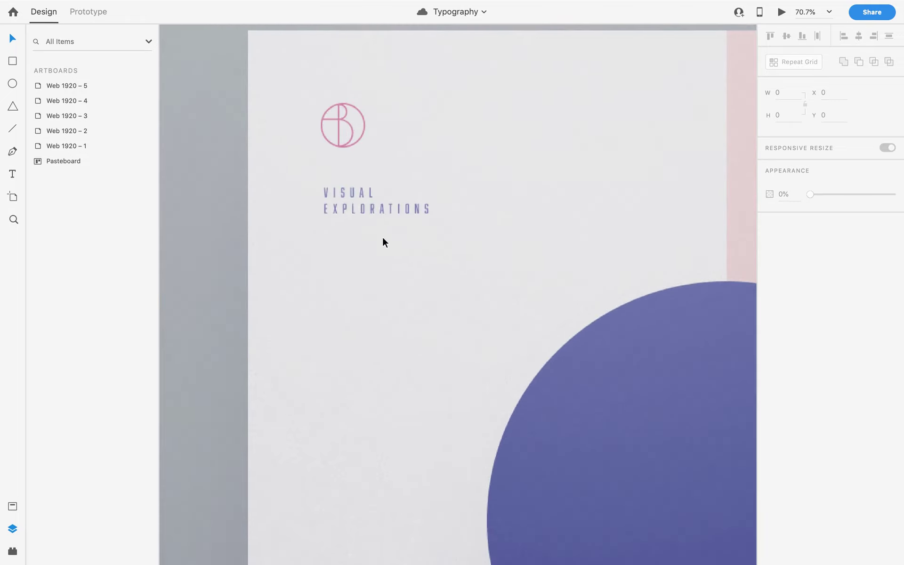
{"action": "left_click_drag", "start_coordinate": [561, 301], "coordinate": [600, 305]}
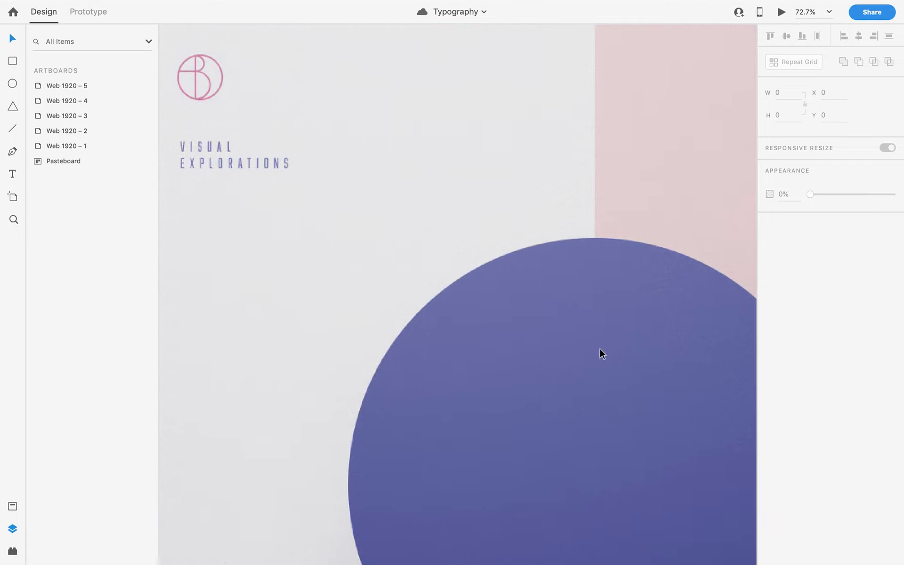
{"action": "scroll", "coordinate": [598, 353], "scroll_direction": "down", "scroll_amount": 4}
{"action": "left_click_drag", "start_coordinate": [632, 383], "coordinate": [256, 230]}
{"action": "left_click", "coordinate": [126, 162]}
{"action": "scroll", "coordinate": [567, 434], "scroll_direction": "up", "scroll_amount": 3}
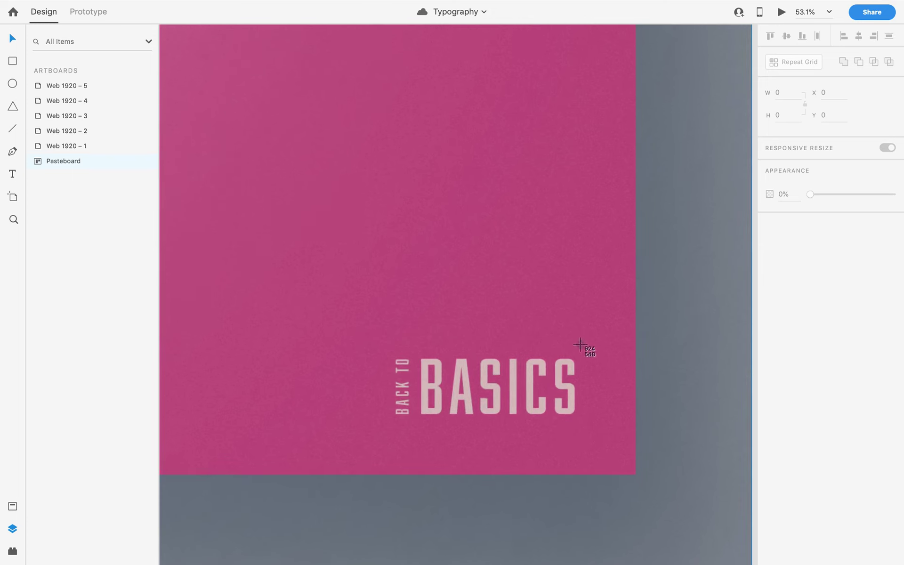
{"action": "left_click_drag", "start_coordinate": [588, 349], "coordinate": [415, 423]}
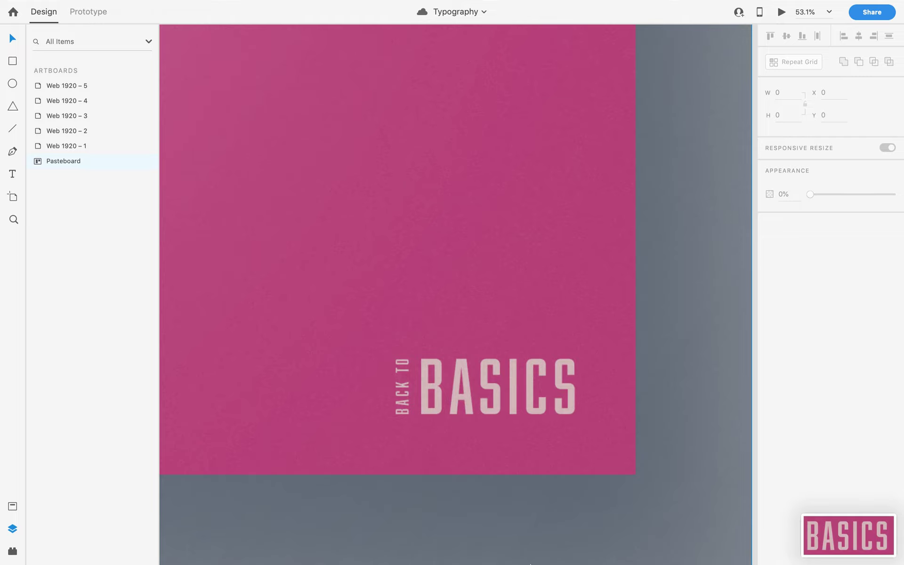
Switch to the Skype call and check its screen-sharing options.
{"action": "mouse_move", "coordinate": [642, 546]}
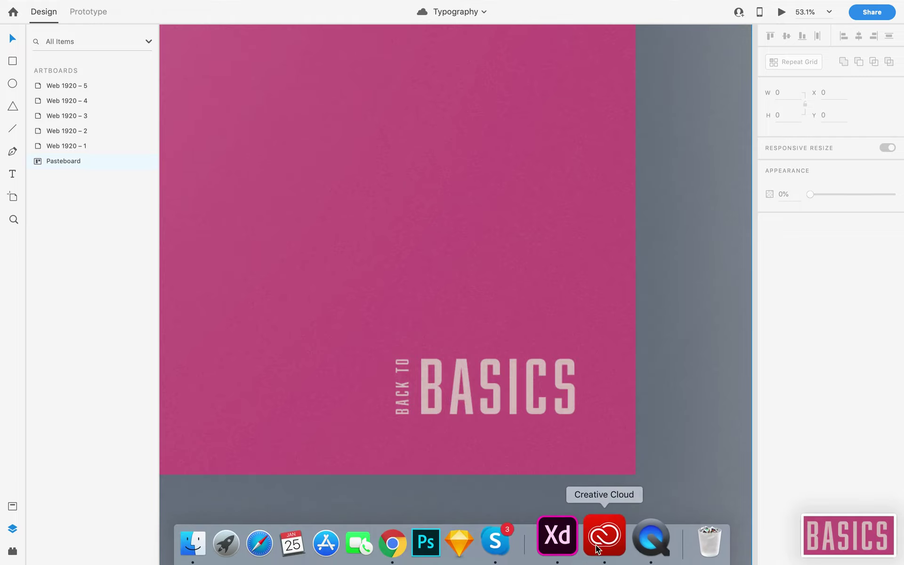
{"action": "left_click", "coordinate": [494, 542]}
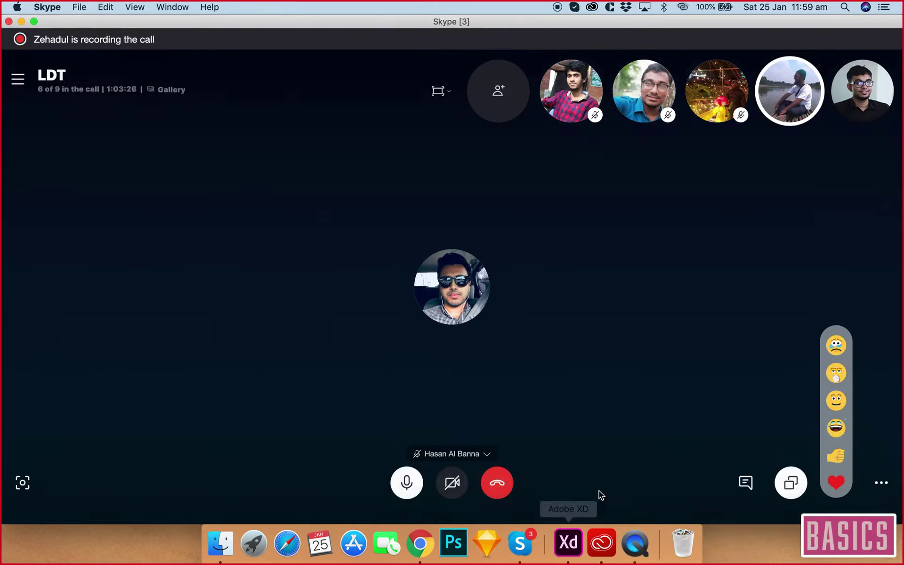
{"action": "left_click", "coordinate": [792, 489]}
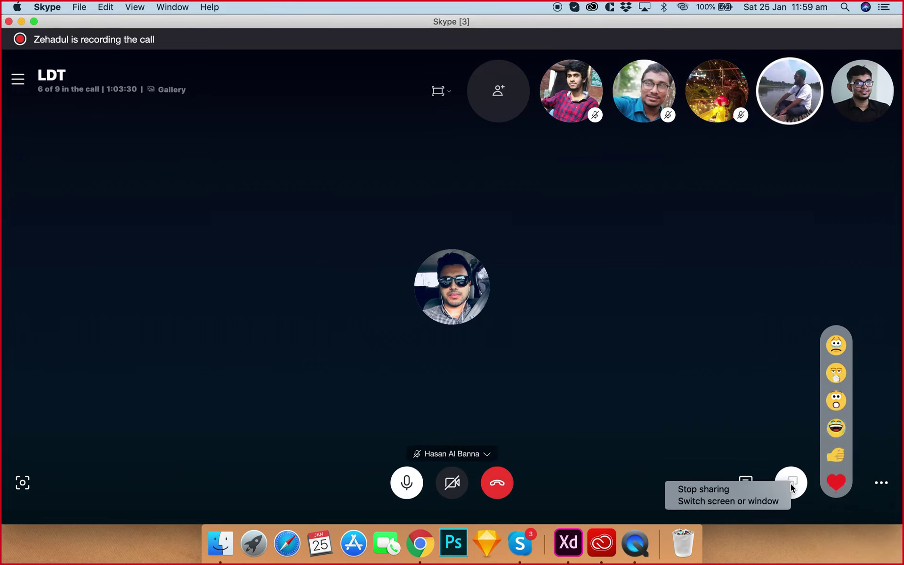
{"action": "left_click", "coordinate": [759, 490]}
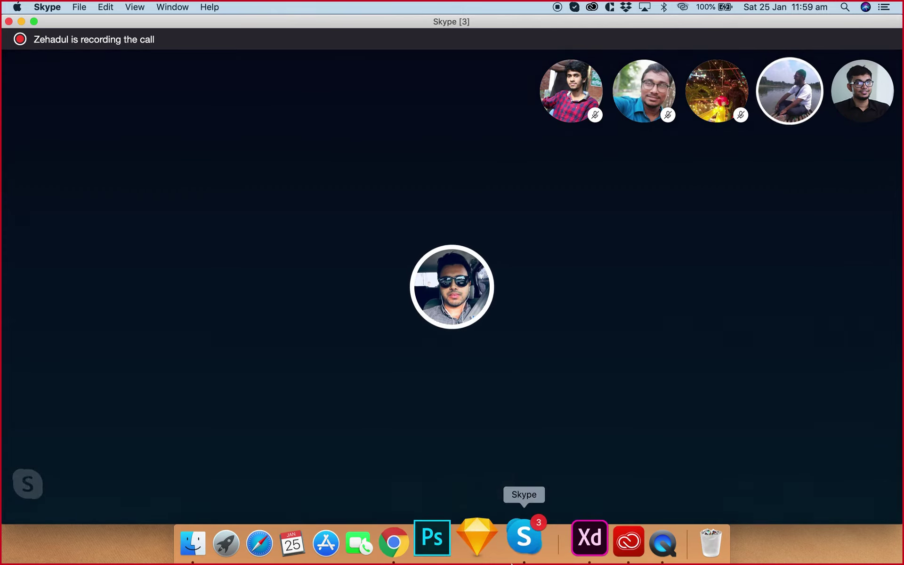
Clear the desktop by taking the Google Fonts window out of full screen and minimising Skype, and preview the saved BASICS screenshot.
{"action": "left_click", "coordinate": [422, 539]}
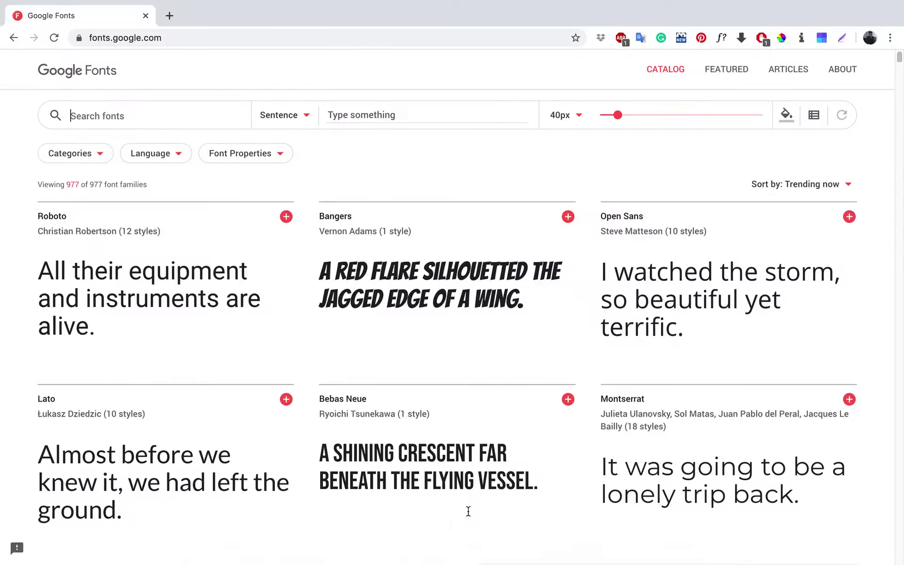
{"action": "left_click", "coordinate": [37, 21]}
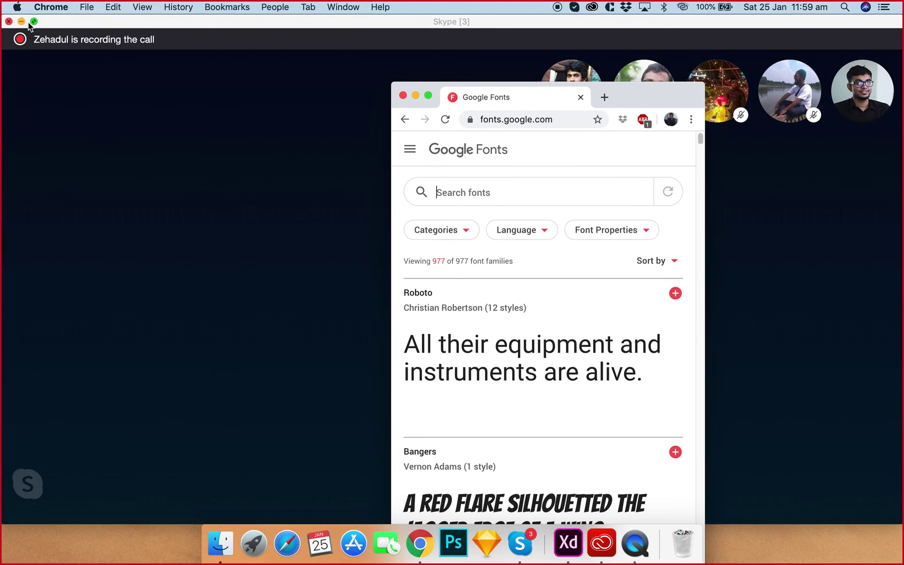
{"action": "left_click", "coordinate": [22, 21]}
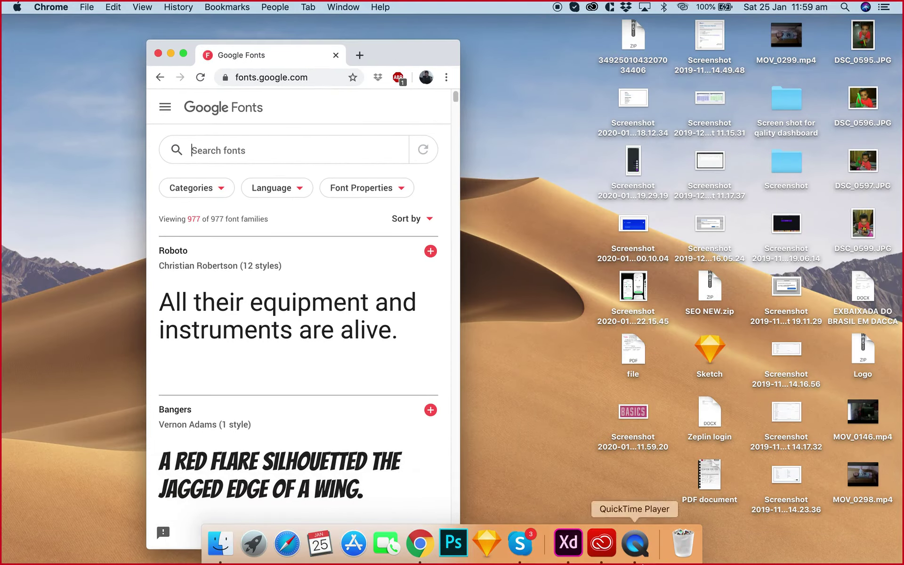
{"action": "double_click", "coordinate": [637, 425]}
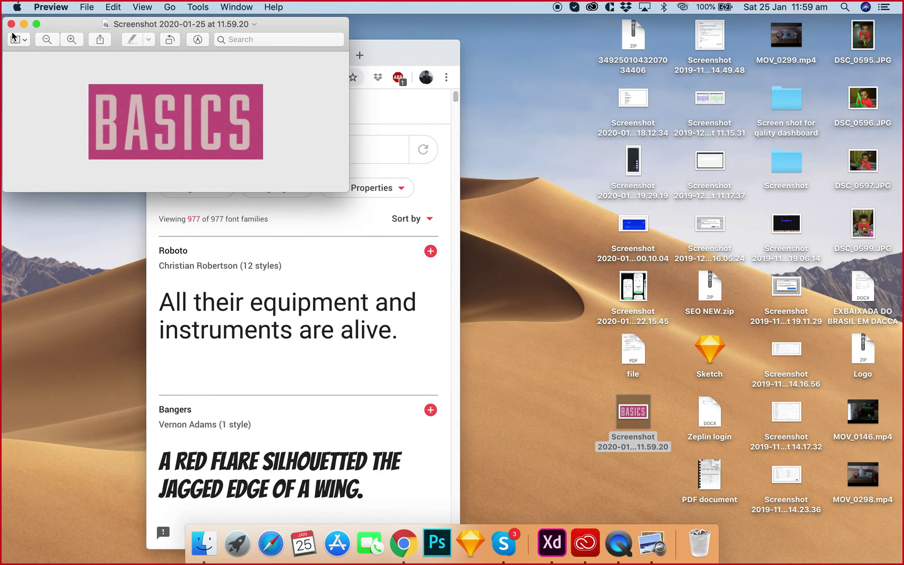
{"action": "left_click", "coordinate": [23, 24]}
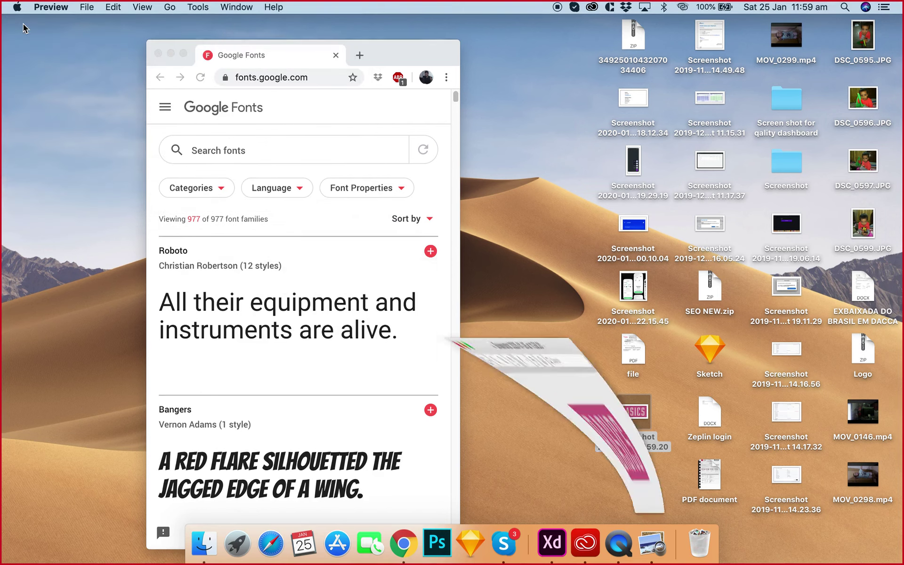
Search for whatsmy font in a new Chrome tab and open the WhatTheFont page by MyFonts in full screen.
{"action": "left_click", "coordinate": [384, 57]}
{"action": "left_click", "coordinate": [360, 56]}
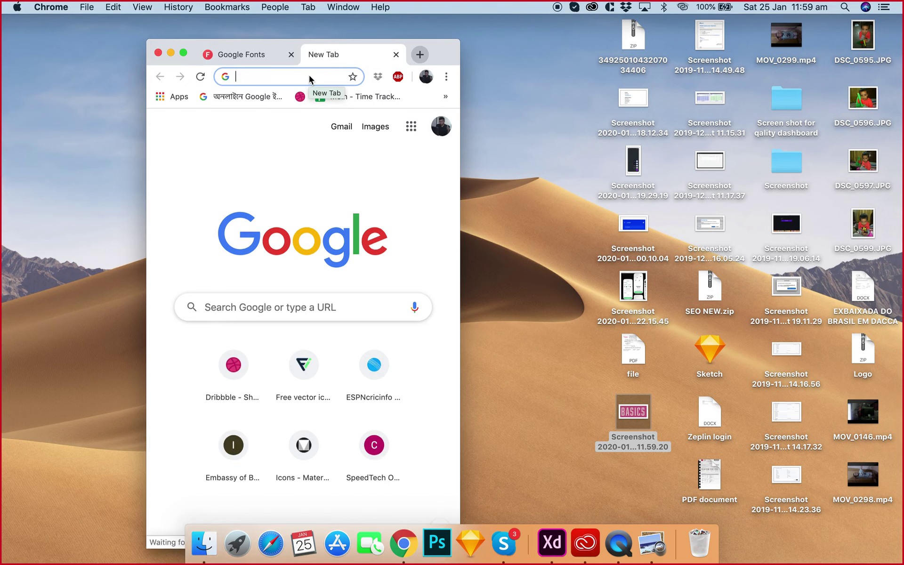
{"action": "type", "text": "whats"}
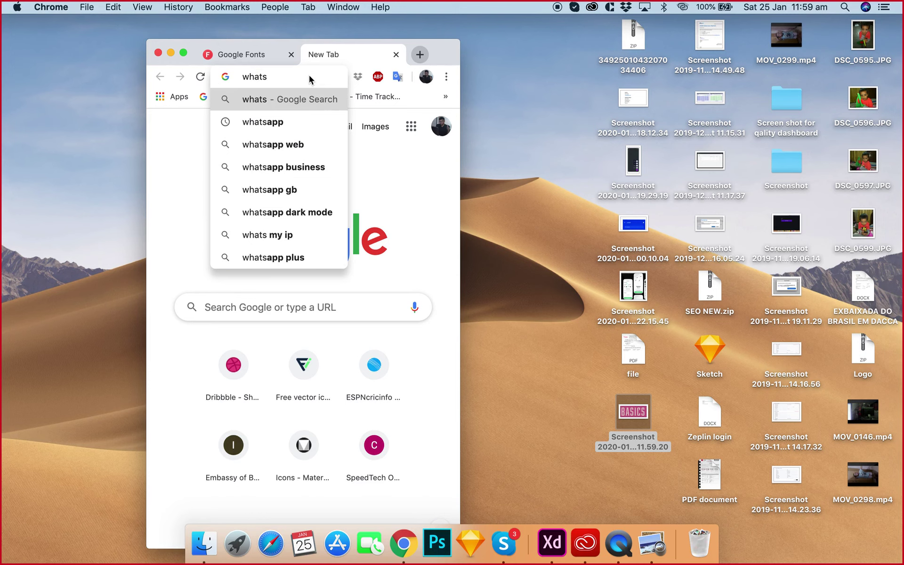
{"action": "type", "text": "my font"}
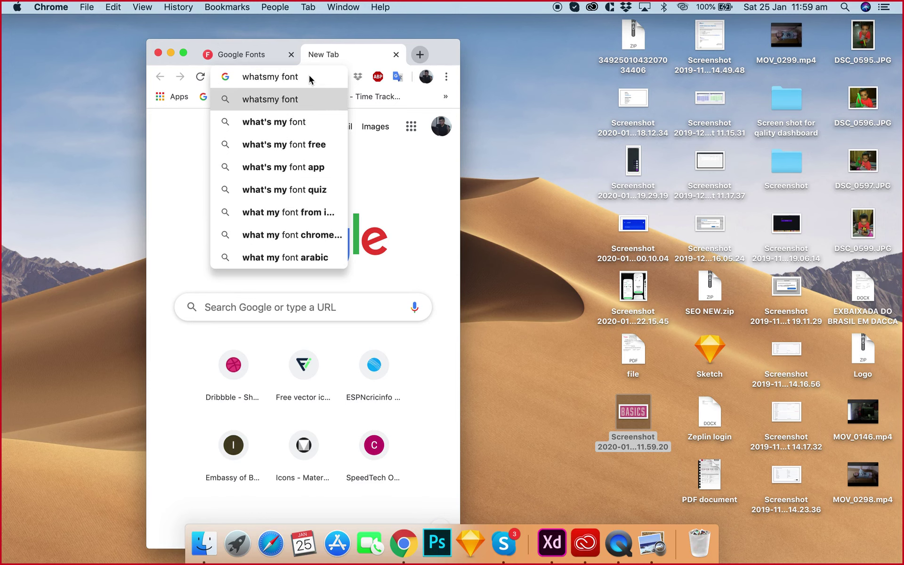
{"action": "key", "text": "Return"}
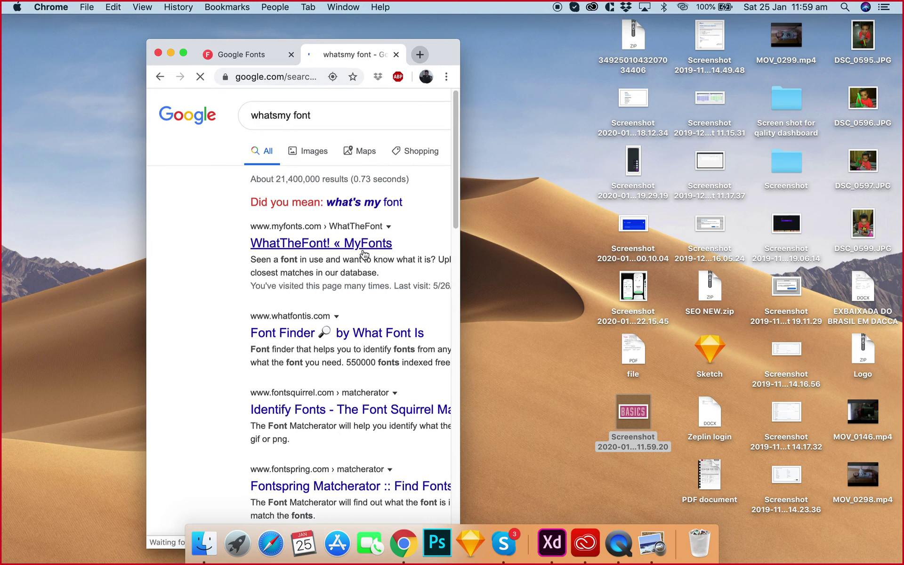
{"action": "left_click", "coordinate": [307, 241]}
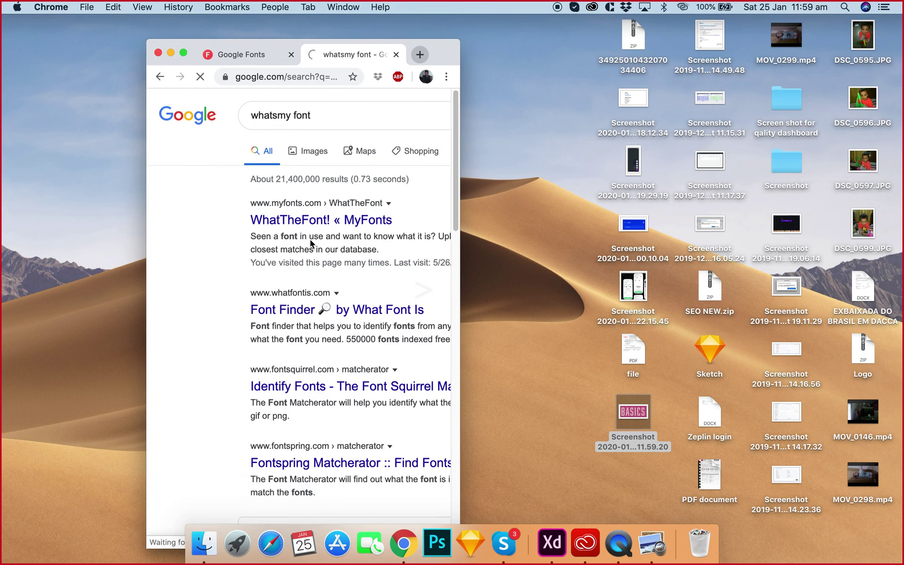
{"action": "left_click", "coordinate": [183, 53]}
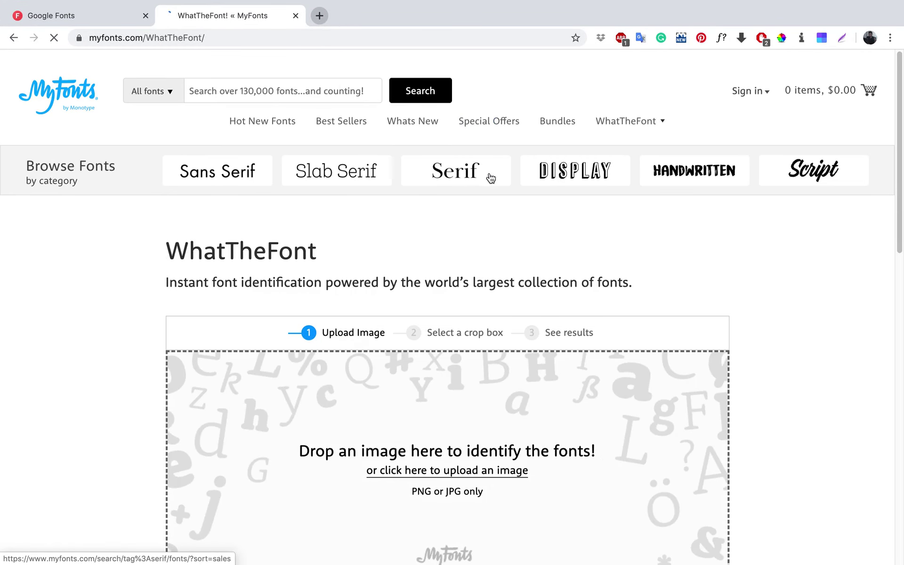
Upload the BASICS screenshot taken at 11.59.20 from the Desktop folder to WhatTheFont for identification.
{"action": "scroll", "coordinate": [334, 242], "scroll_direction": "down", "scroll_amount": 3}
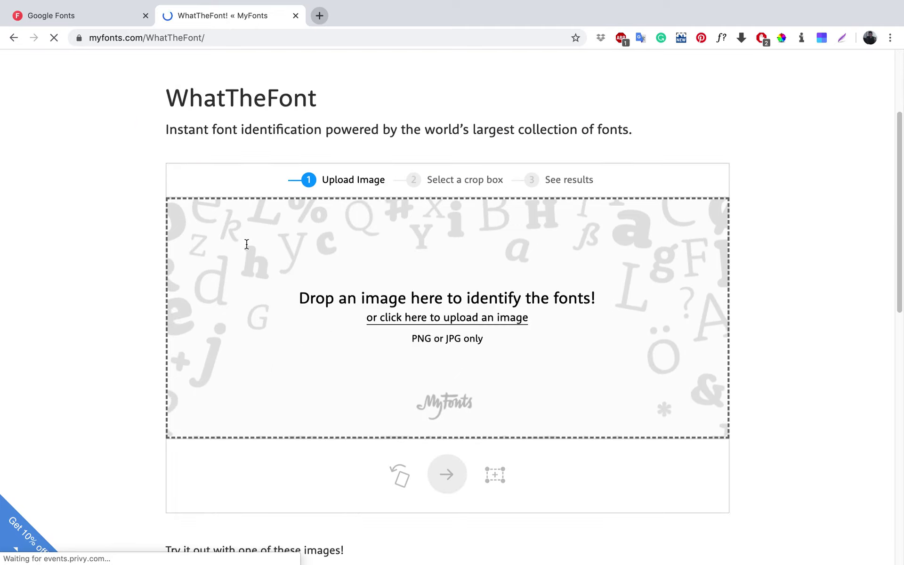
{"action": "left_click", "coordinate": [469, 319]}
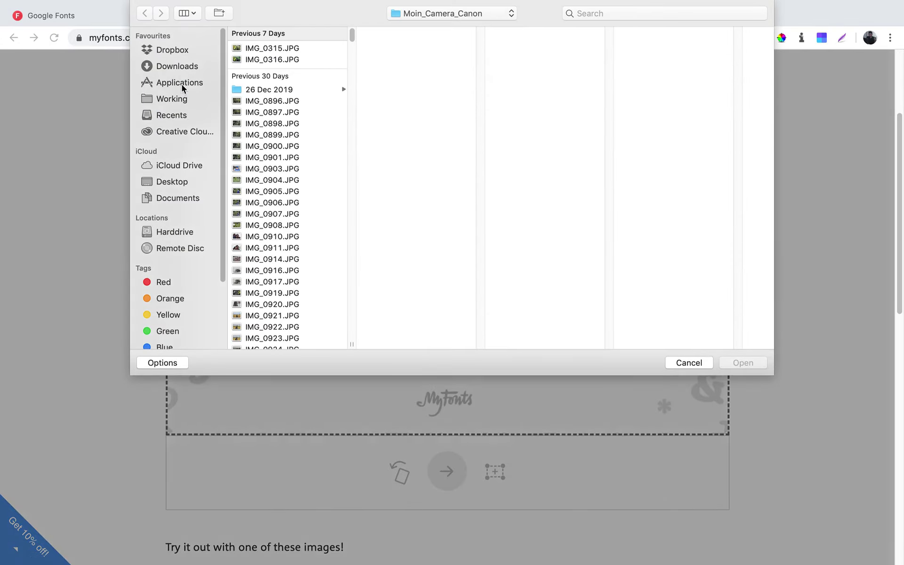
{"action": "left_click", "coordinate": [180, 69]}
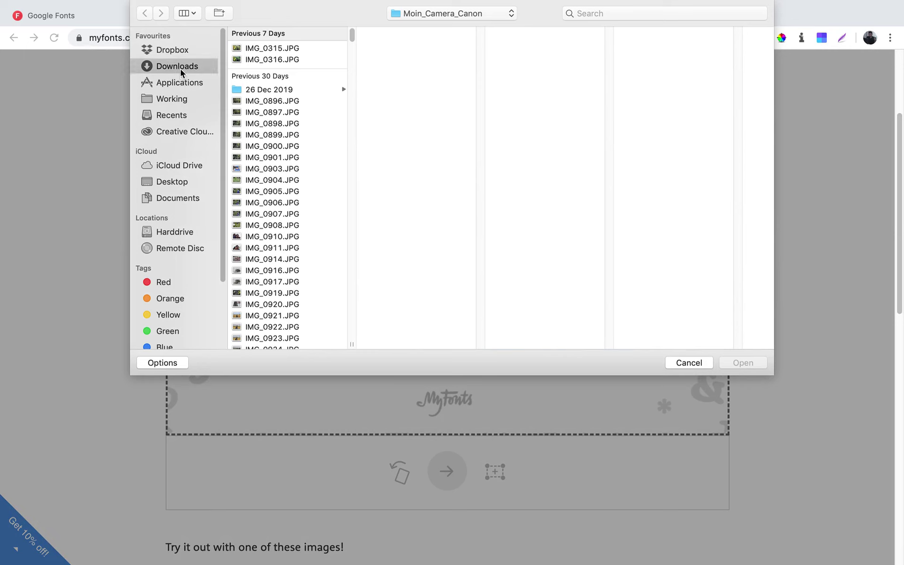
{"action": "left_click", "coordinate": [178, 105]}
{"action": "left_click", "coordinate": [172, 181]}
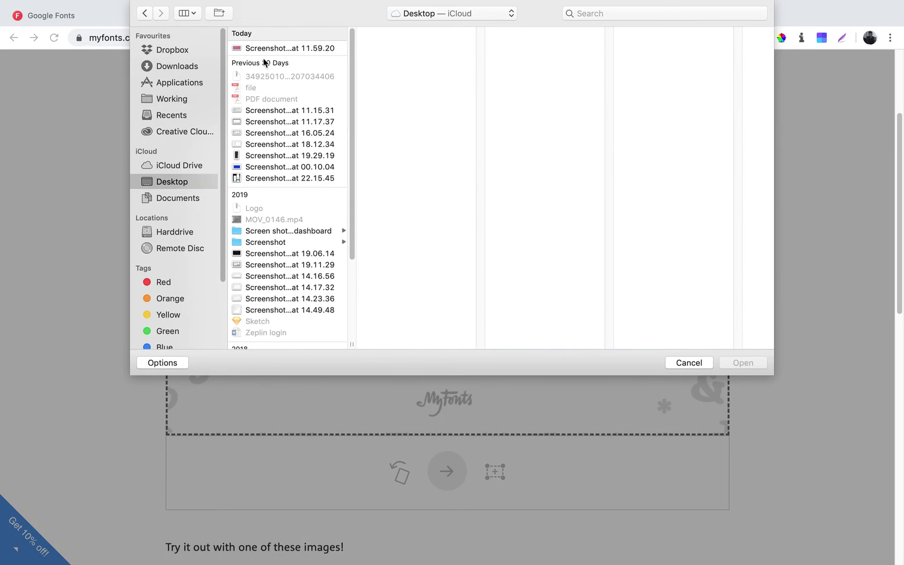
{"action": "left_click", "coordinate": [277, 49]}
{"action": "left_click", "coordinate": [751, 363]}
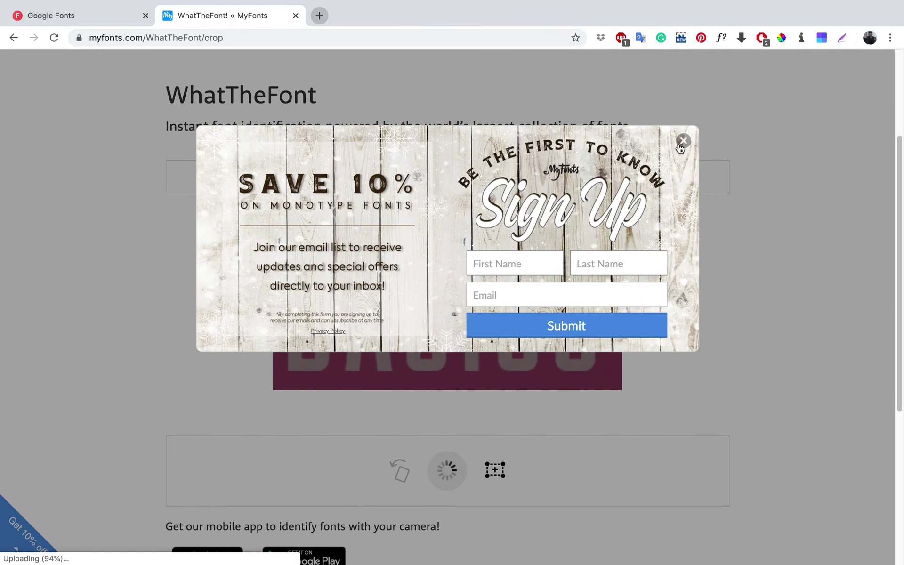
Dismiss the newsletter sign-up offer and run font identification on the cropped BASICS lettering.
{"action": "left_click", "coordinate": [683, 141]}
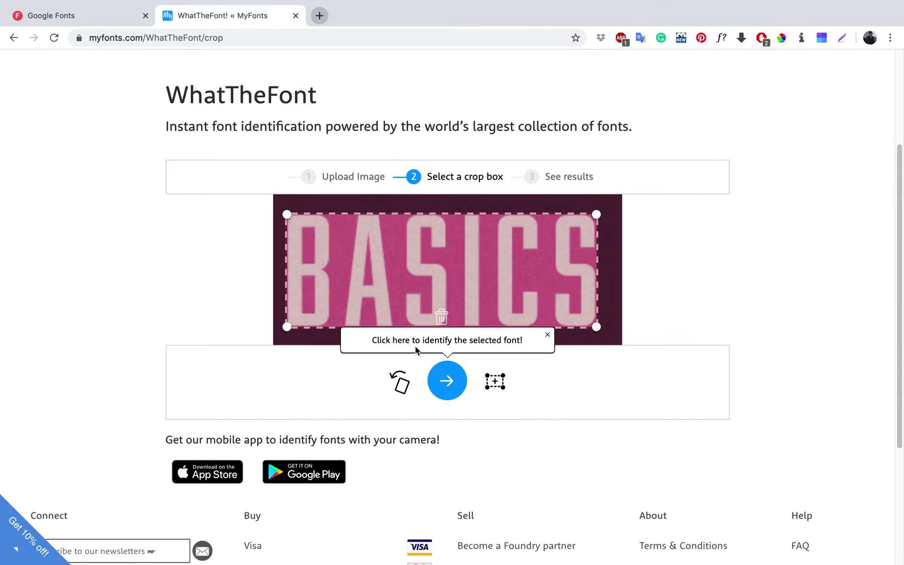
{"action": "left_click", "coordinate": [453, 377]}
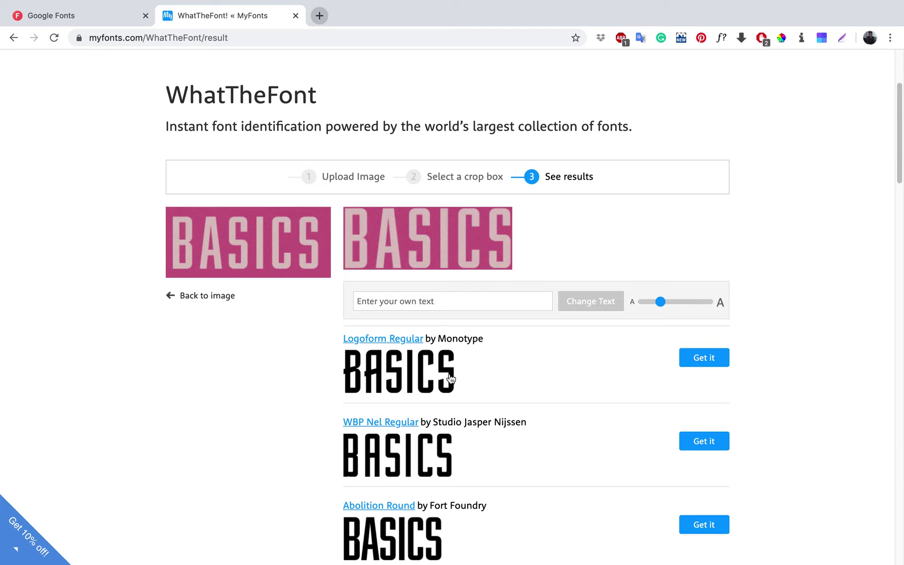
Compare the suggested fonts' BASICS previews and prices with the uploaded lettering.
{"action": "scroll", "coordinate": [448, 376], "scroll_direction": "down", "scroll_amount": 5}
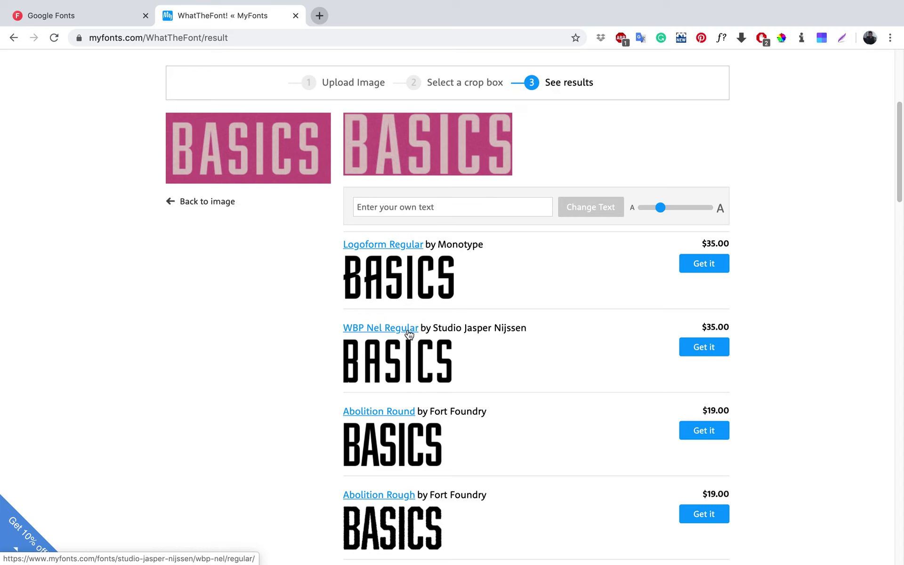
{"action": "scroll", "coordinate": [411, 335], "scroll_direction": "down", "scroll_amount": 4}
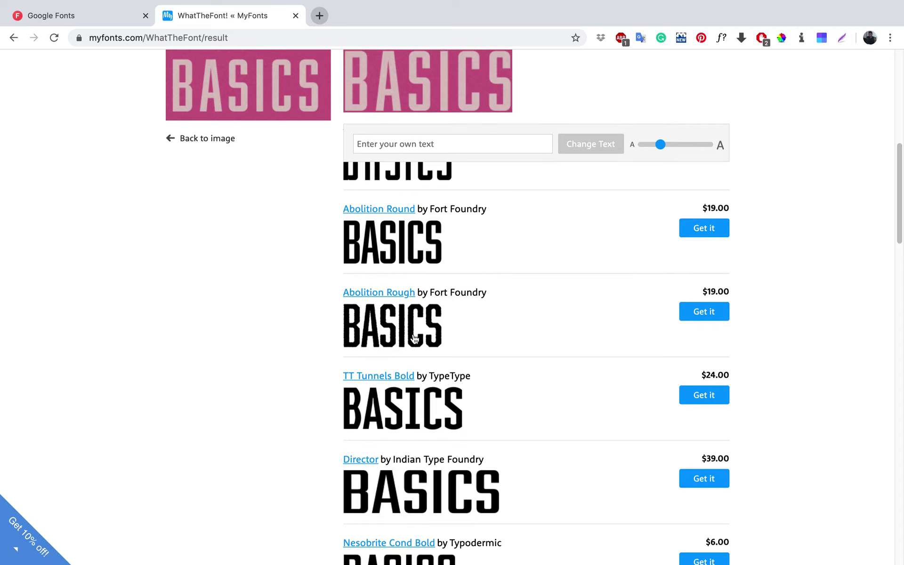
{"action": "scroll", "coordinate": [414, 338], "scroll_direction": "up", "scroll_amount": 4}
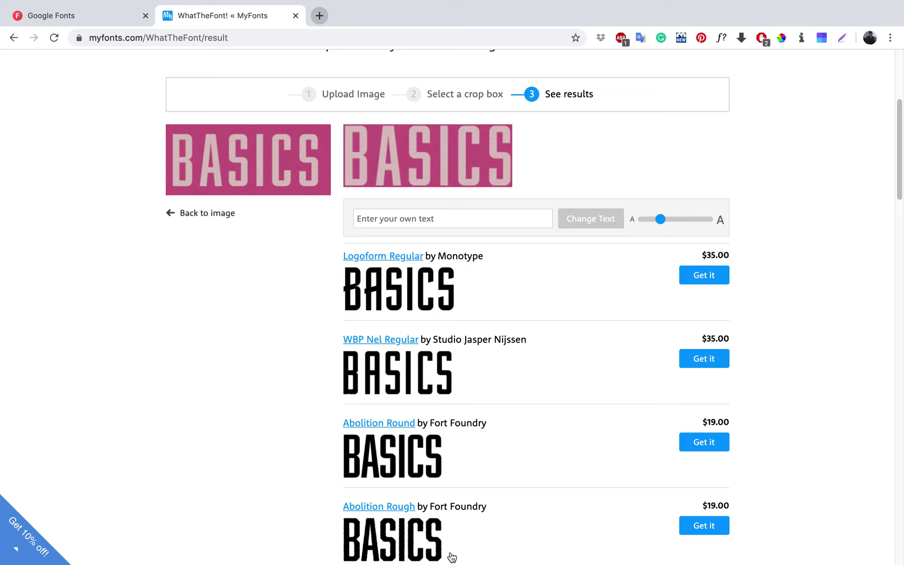
{"action": "scroll", "coordinate": [417, 405], "scroll_direction": "down", "scroll_amount": 4}
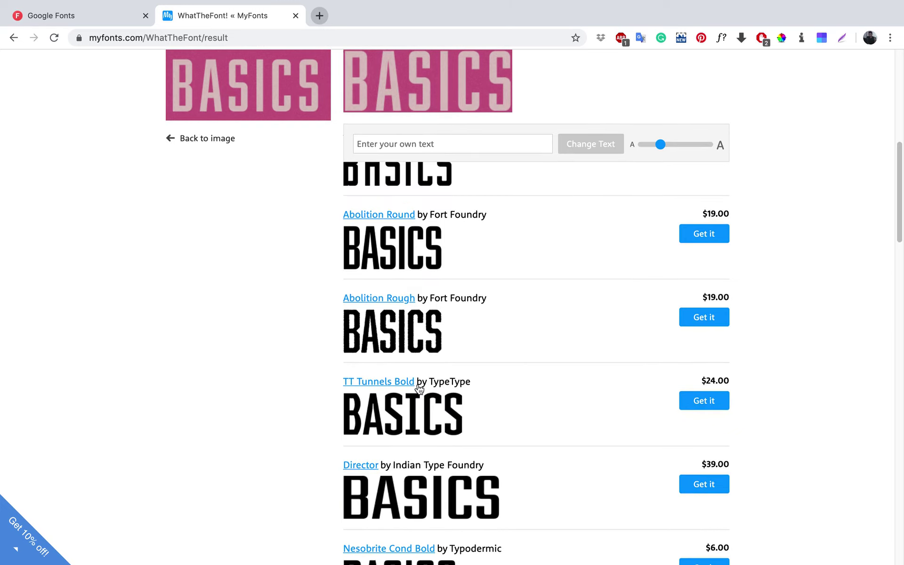
{"action": "scroll", "coordinate": [511, 363], "scroll_direction": "up", "scroll_amount": 6}
{"action": "scroll", "coordinate": [510, 363], "scroll_direction": "down", "scroll_amount": 2}
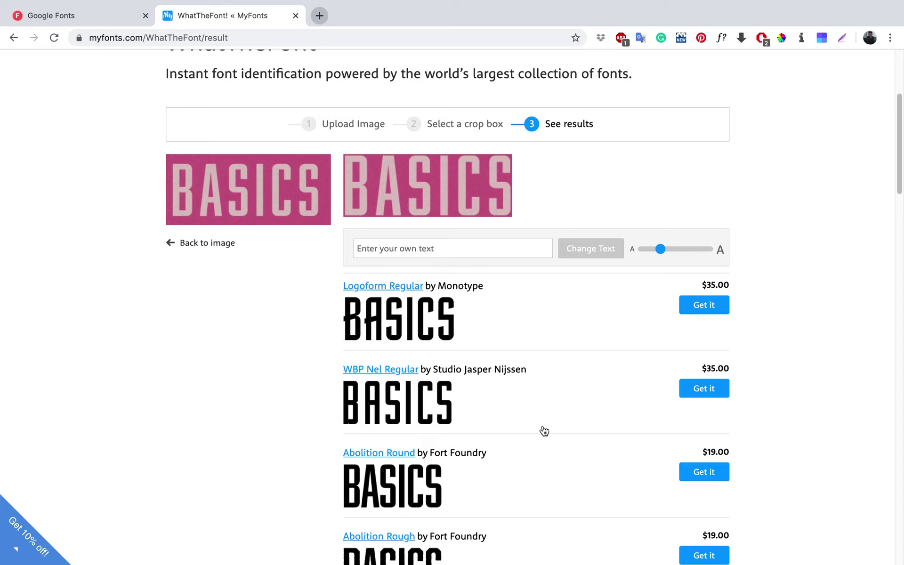
{"action": "scroll", "coordinate": [693, 415], "scroll_direction": "down", "scroll_amount": 1}
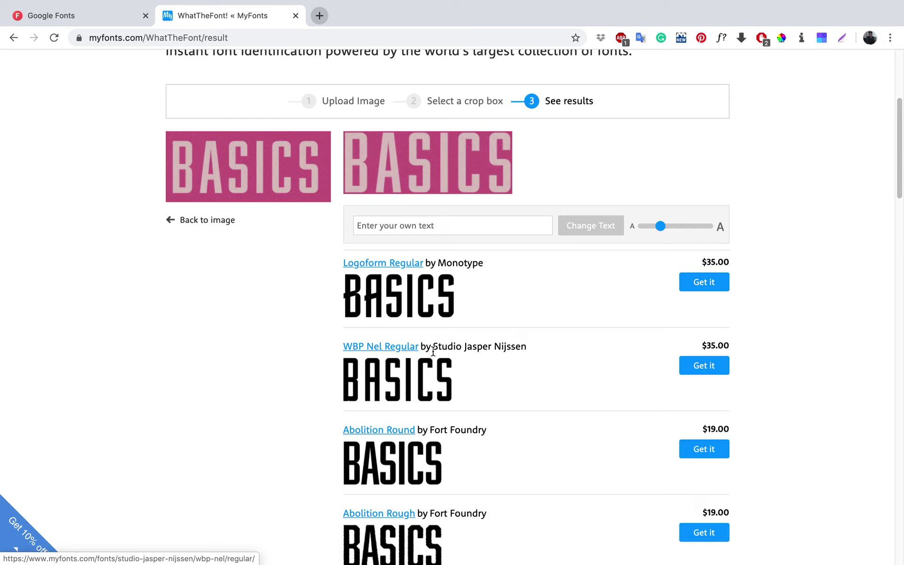
{"action": "scroll", "coordinate": [615, 379], "scroll_direction": "down", "scroll_amount": 1}
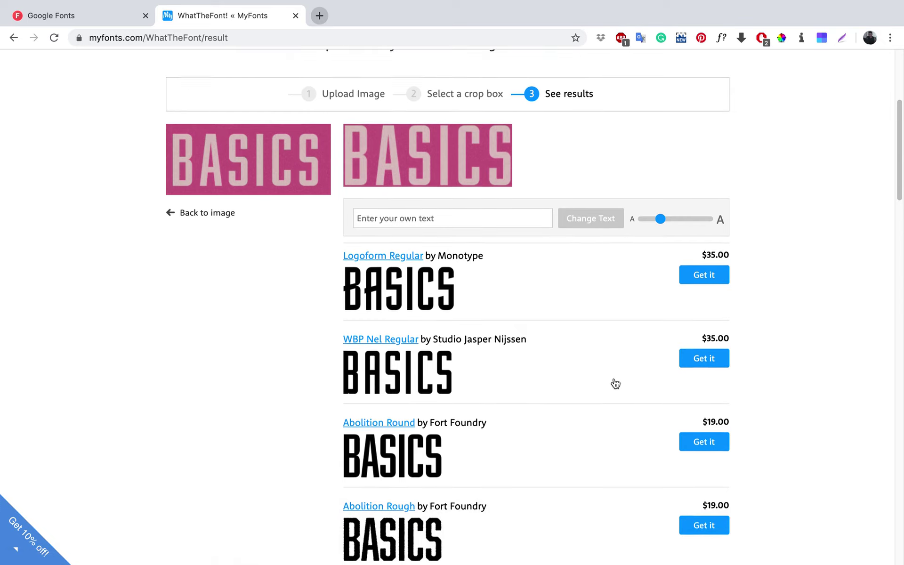
Return to Google Fonts, search the catalog for "os" and open the Oswald specimen page.
{"action": "left_click", "coordinate": [102, 15]}
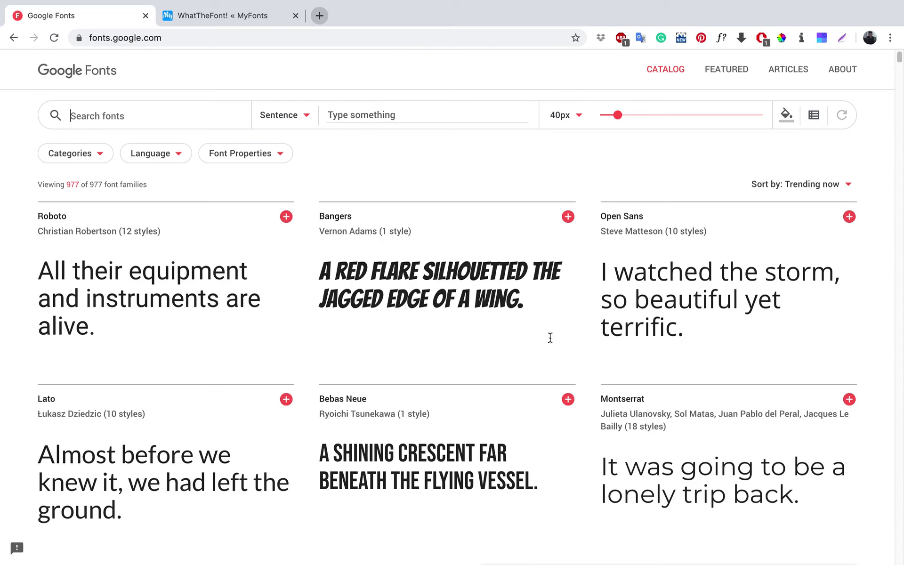
{"action": "scroll", "coordinate": [569, 398], "scroll_direction": "down", "scroll_amount": 10}
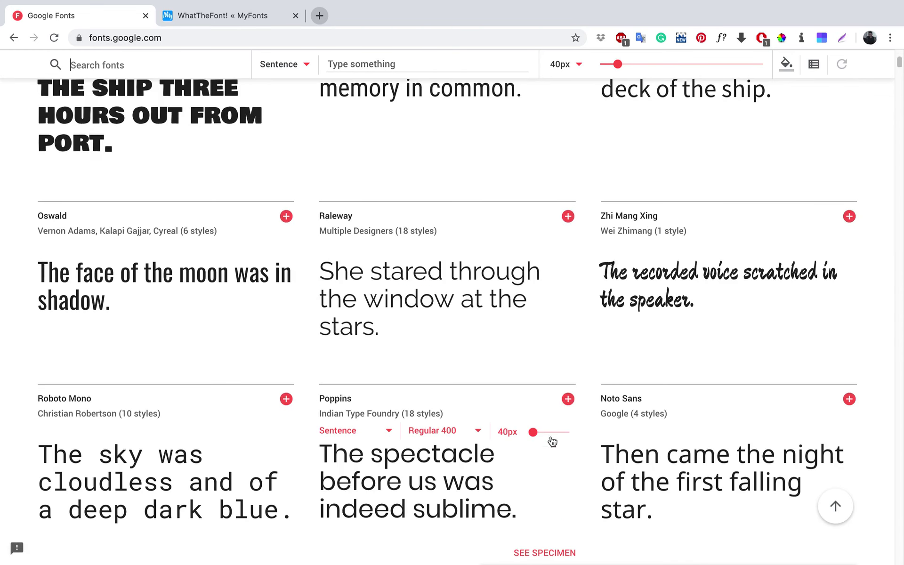
{"action": "scroll", "coordinate": [436, 287], "scroll_direction": "down", "scroll_amount": 11}
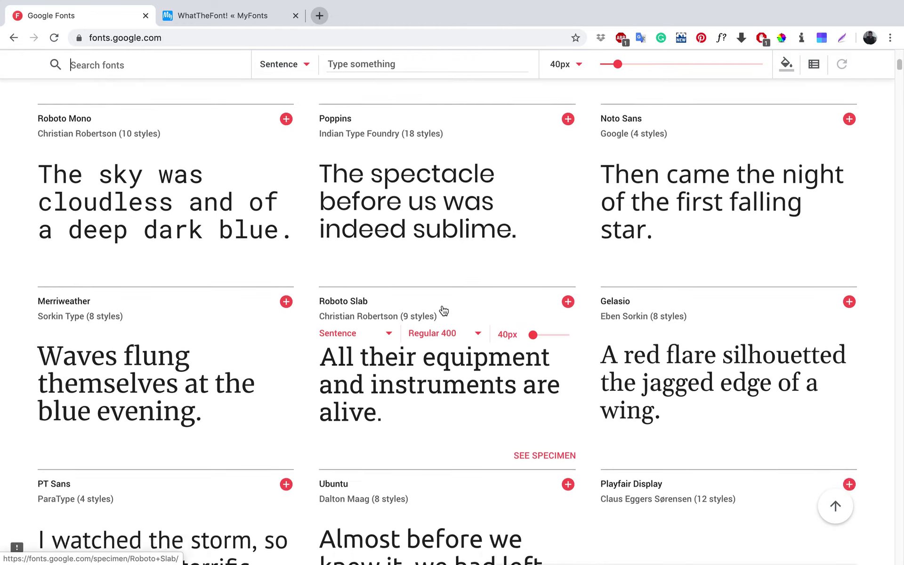
{"action": "scroll", "coordinate": [291, 294], "scroll_direction": "up", "scroll_amount": 20}
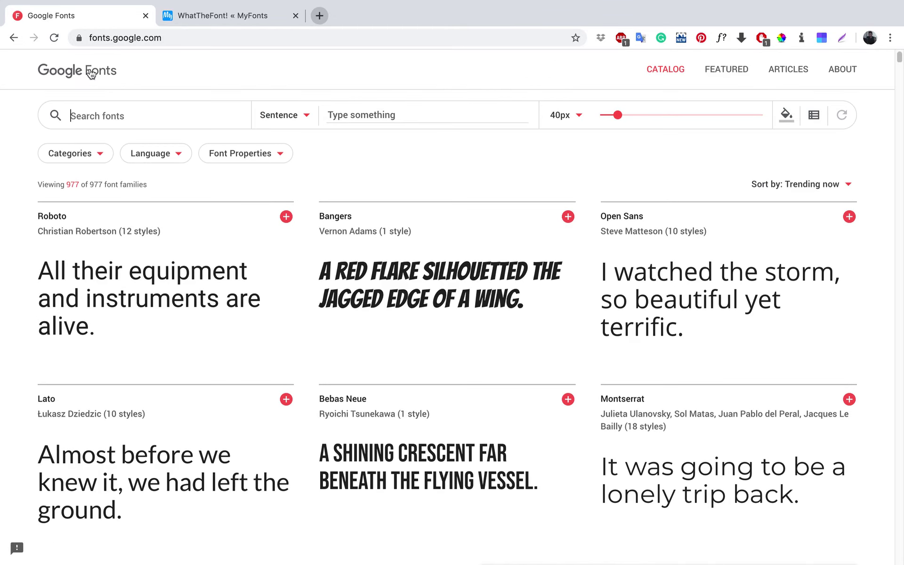
{"action": "type", "text": "ow"}
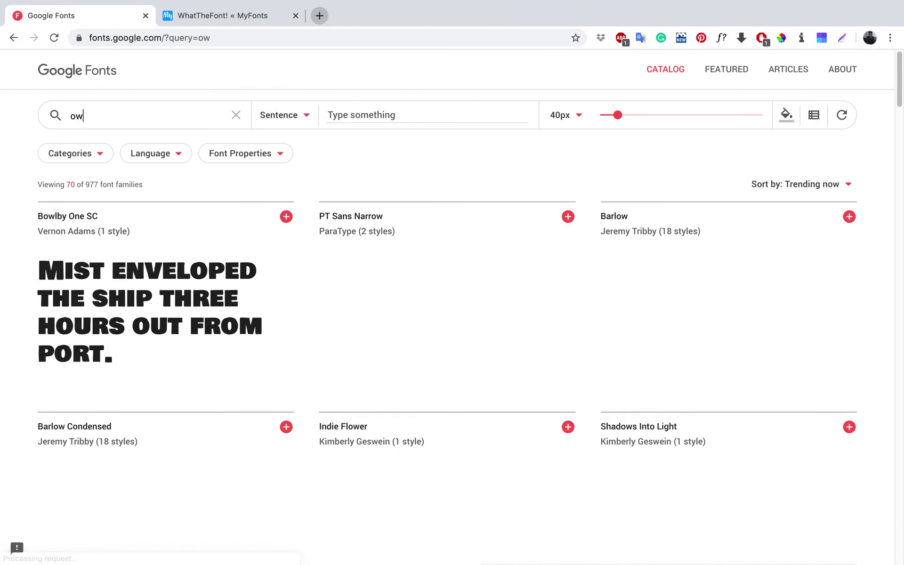
{"action": "key", "text": "BackSpace"}
{"action": "type", "text": "s"}
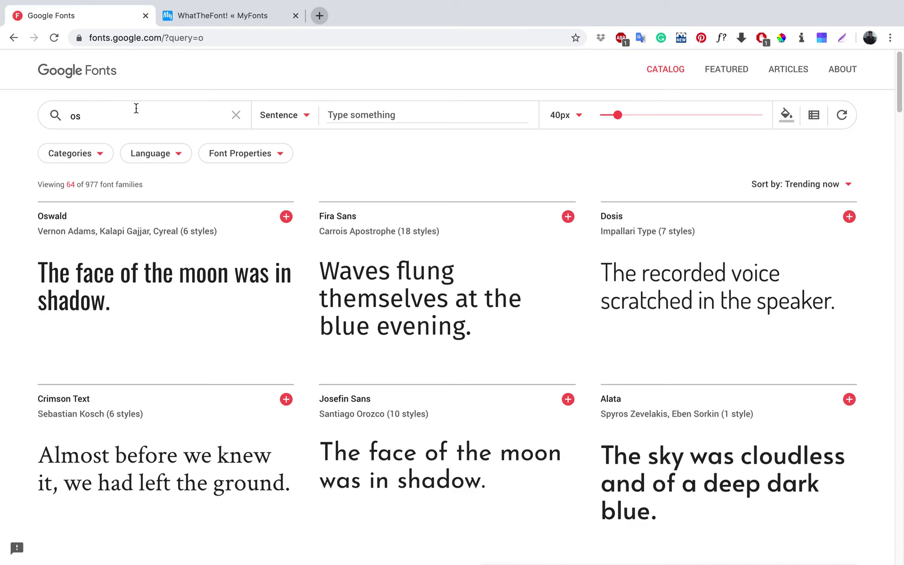
{"action": "left_click", "coordinate": [64, 218]}
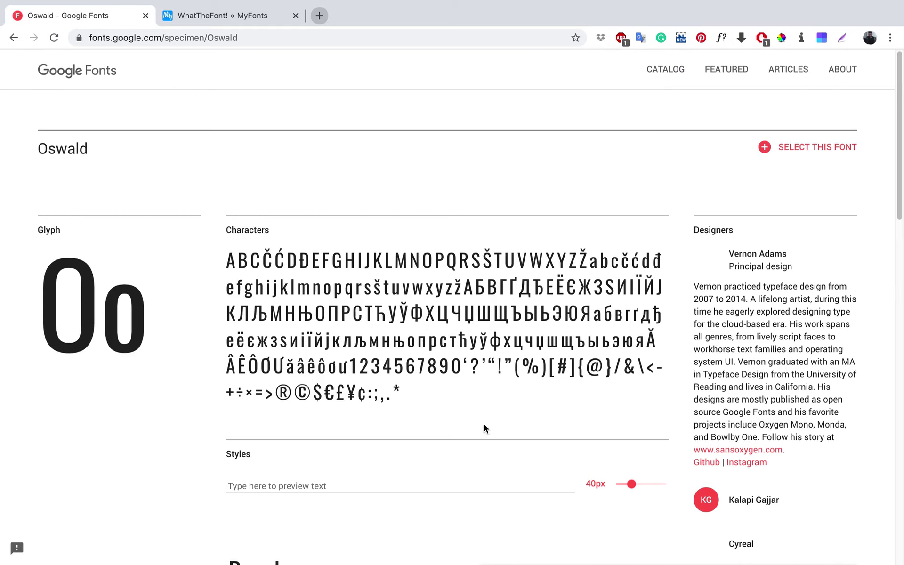
Add Oswald to the font selection, check its selection details and look over its styles and popular pairings.
{"action": "left_click", "coordinate": [806, 151]}
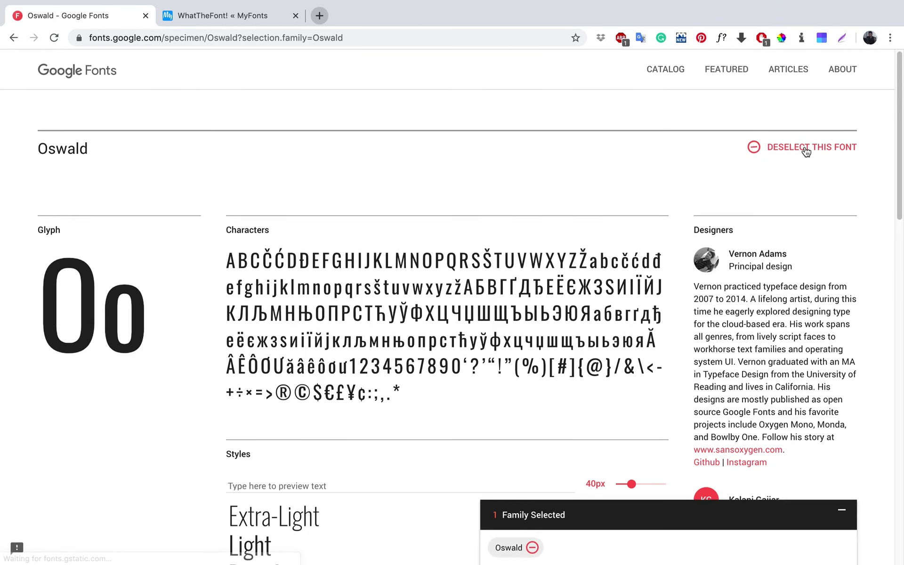
{"action": "left_click", "coordinate": [667, 552]}
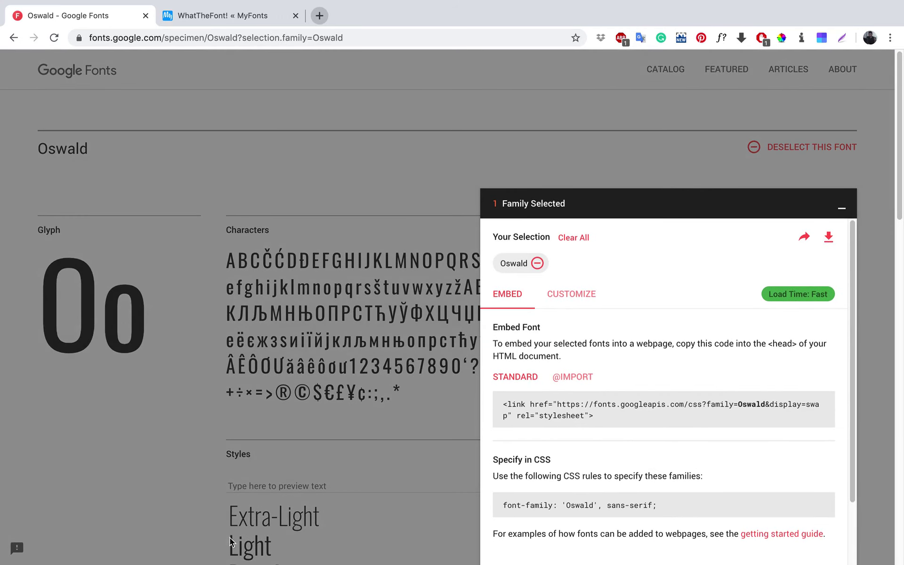
{"action": "mouse_move", "coordinate": [212, 560]}
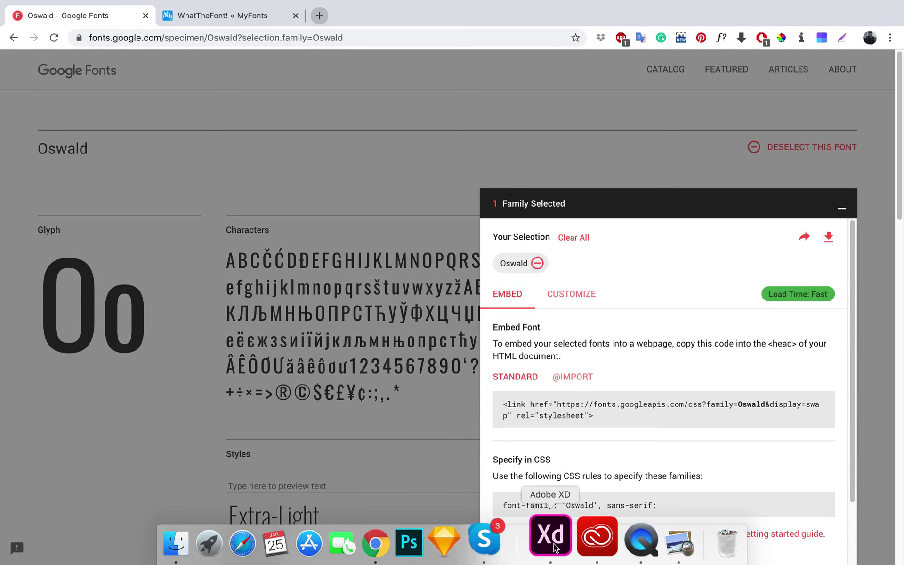
{"action": "left_click", "coordinate": [277, 449]}
{"action": "scroll", "coordinate": [259, 466], "scroll_direction": "down", "scroll_amount": 5}
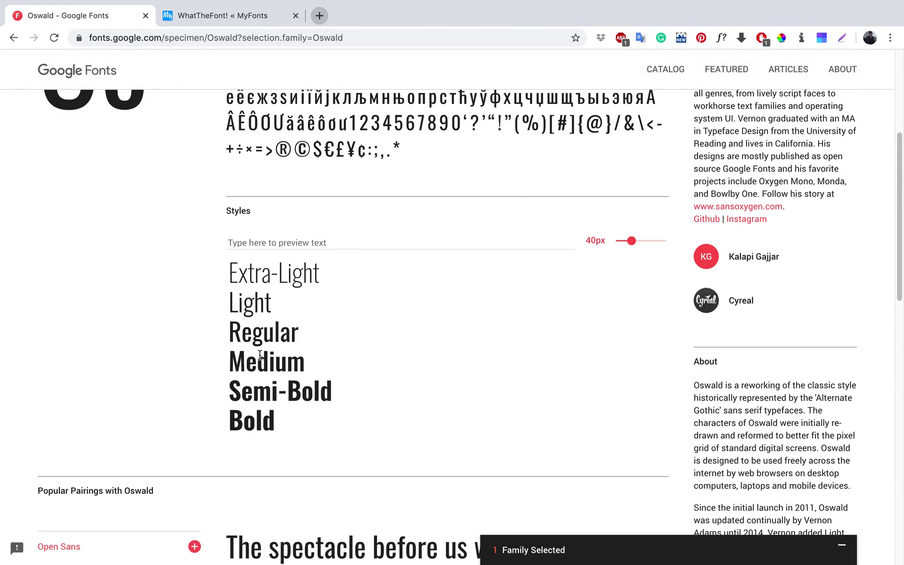
{"action": "scroll", "coordinate": [377, 367], "scroll_direction": "down", "scroll_amount": 1}
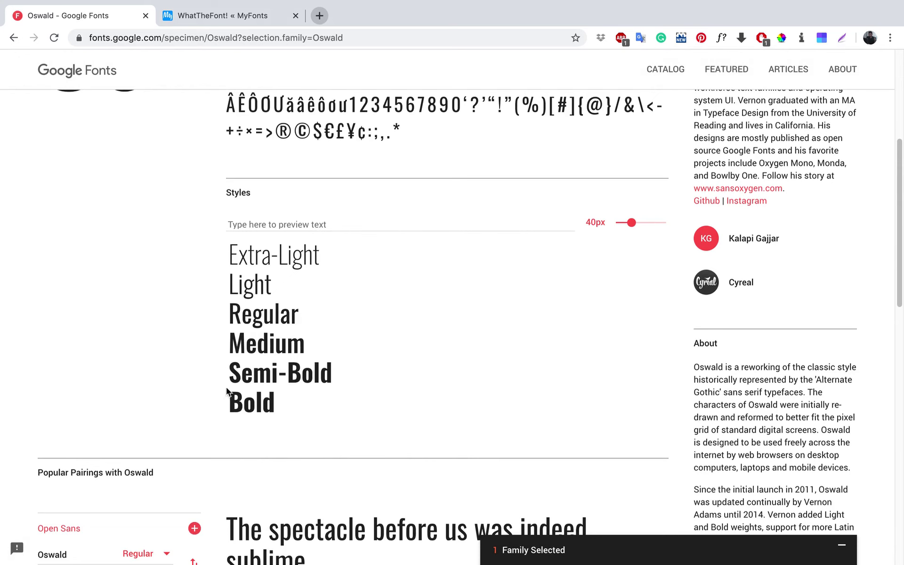
{"action": "scroll", "coordinate": [339, 348], "scroll_direction": "down", "scroll_amount": 5}
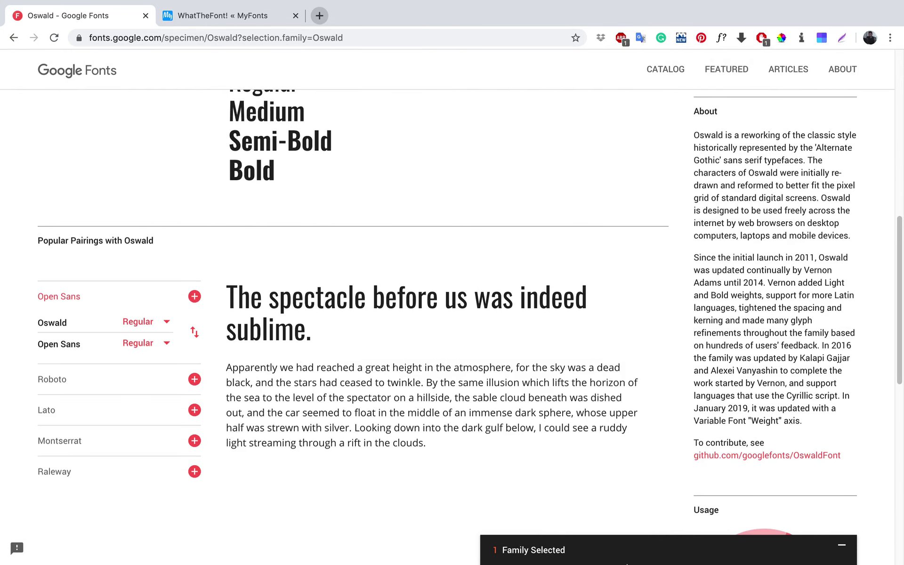
Switch to Adobe XD and add the two-line text VISUAL EXPLORATION beneath the VISUAL EXPLORATIONS caption on the reference image.
{"action": "left_click", "coordinate": [549, 537]}
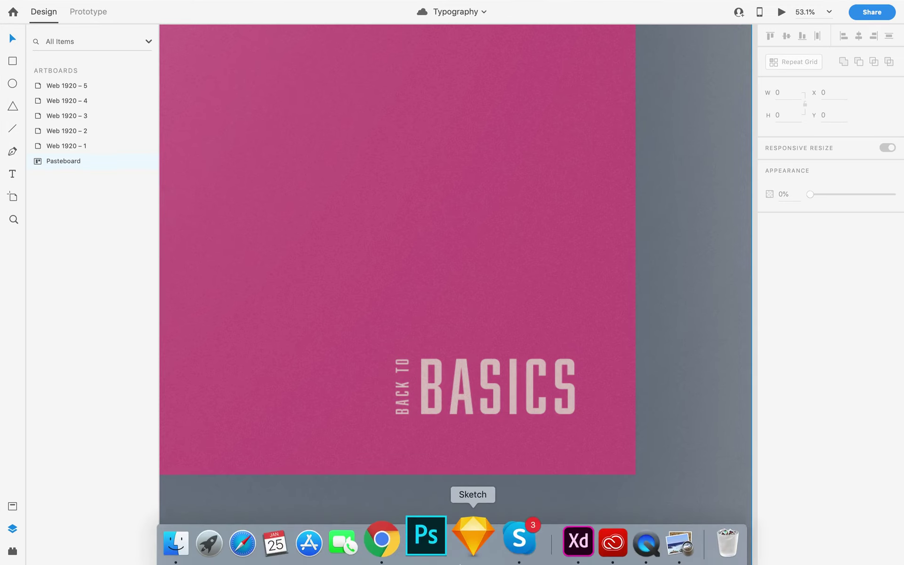
{"action": "left_click", "coordinate": [661, 349]}
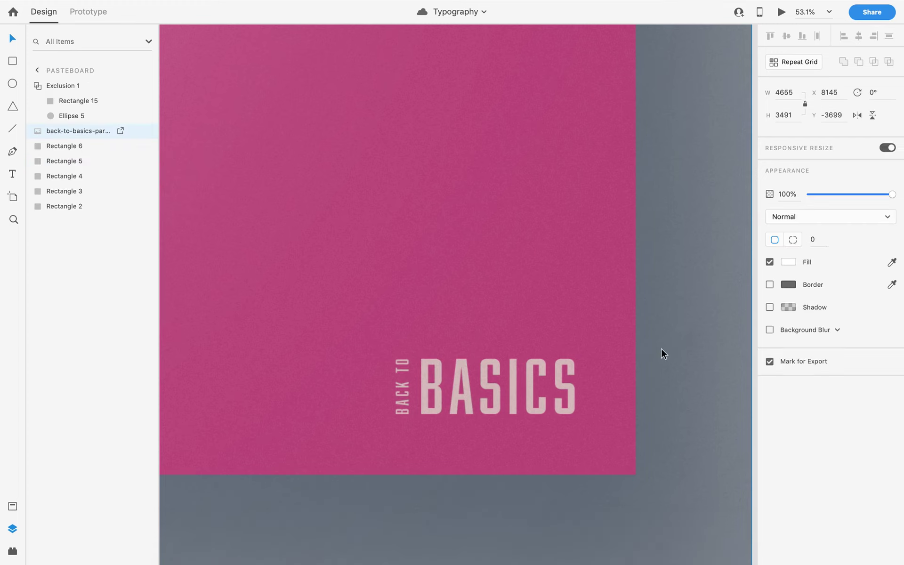
{"action": "scroll", "coordinate": [659, 348], "scroll_direction": "up", "scroll_amount": 5}
{"action": "scroll", "coordinate": [644, 348], "scroll_direction": "down", "scroll_amount": 15}
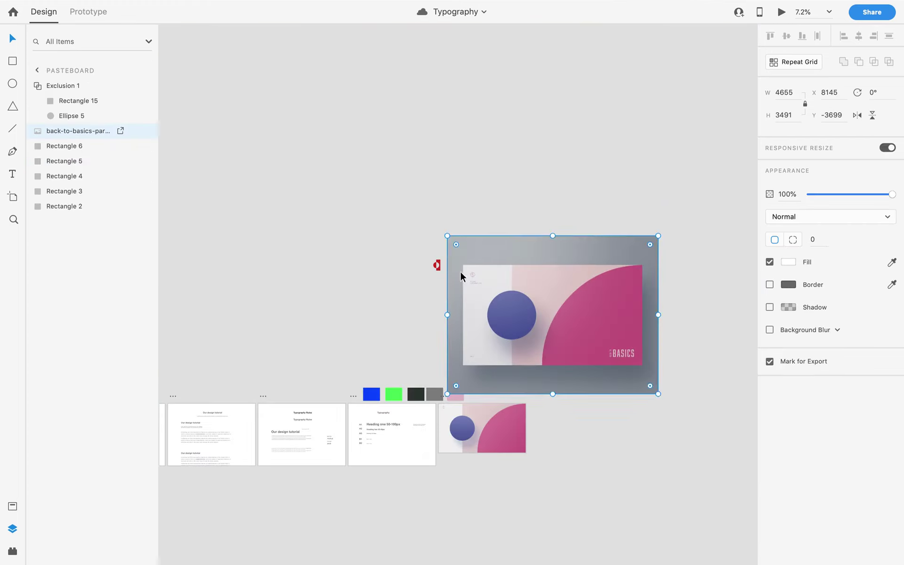
{"action": "scroll", "coordinate": [521, 293], "scroll_direction": "up", "scroll_amount": 4}
{"action": "scroll", "coordinate": [476, 284], "scroll_direction": "up", "scroll_amount": 5}
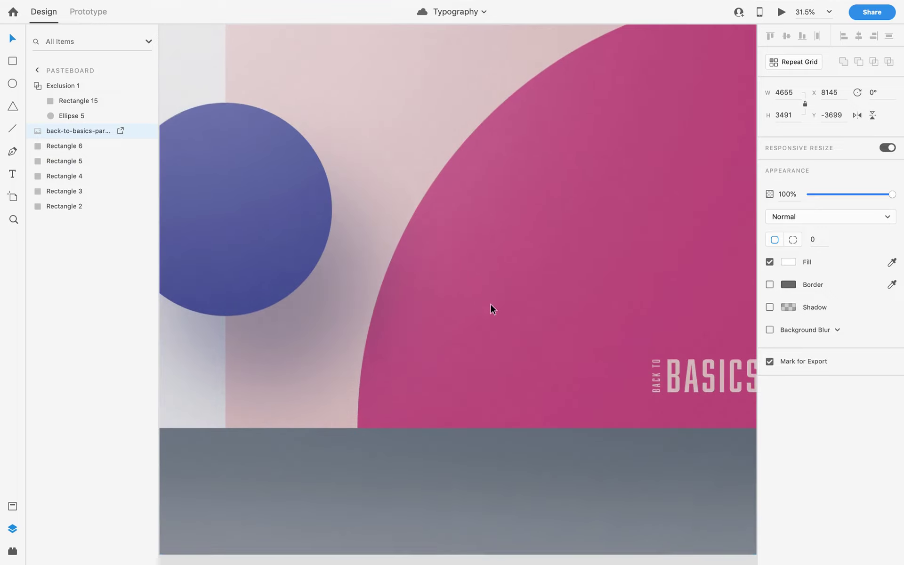
{"action": "scroll", "coordinate": [388, 245], "scroll_direction": "left", "scroll_amount": 6}
{"action": "scroll", "coordinate": [362, 103], "scroll_direction": "up", "scroll_amount": 3}
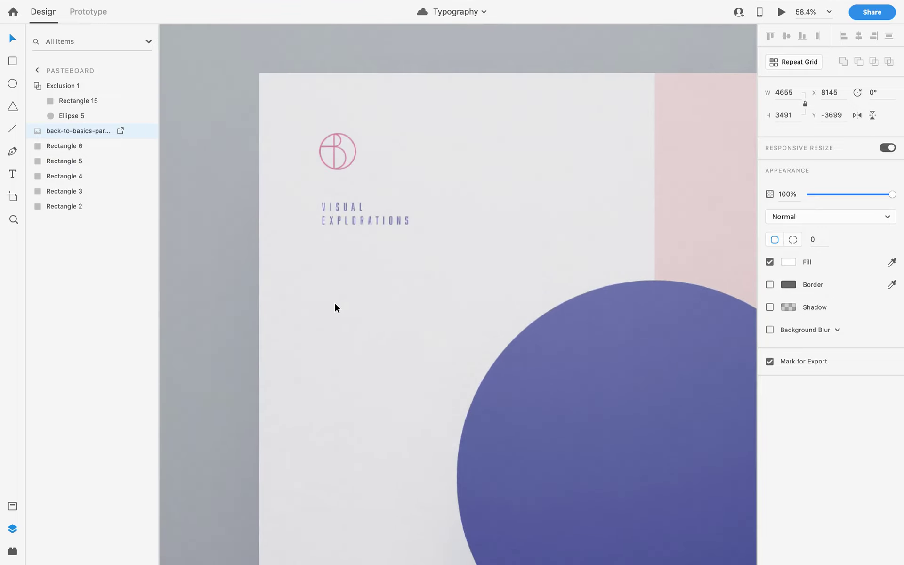
{"action": "left_click", "coordinate": [323, 292]}
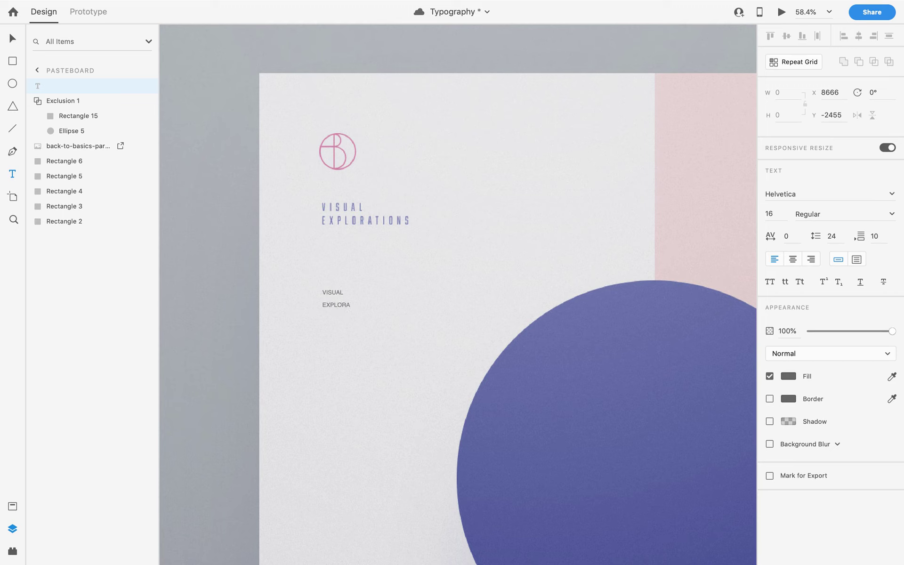
{"action": "type", "text": "N"}
{"action": "key", "text": "ctrl+a"}
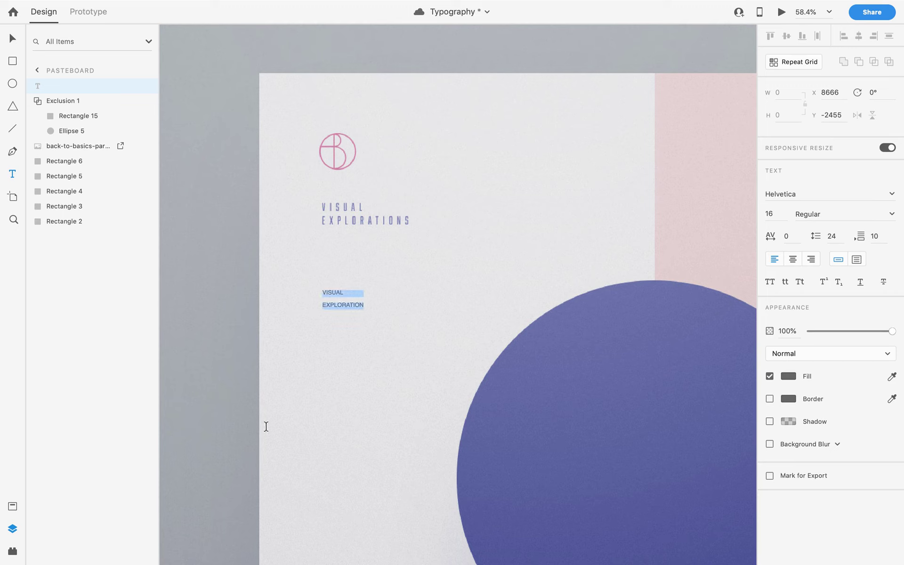
{"action": "key", "text": "Escape"}
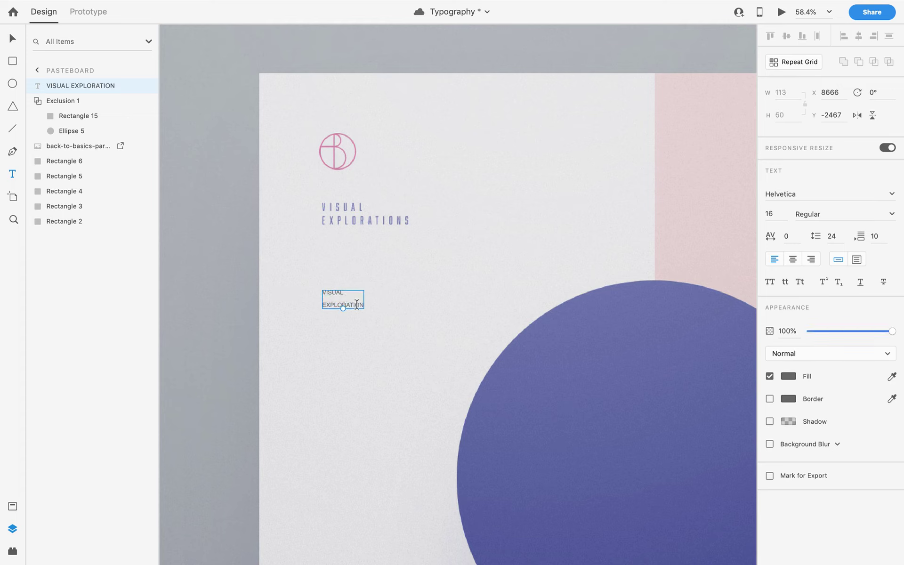
Enlarge the VISUAL EXPLORATION text to size 30 and move it directly below the reference caption, aligned with its left edge.
{"action": "left_click_drag", "start_coordinate": [343, 309], "coordinate": [343, 325]}
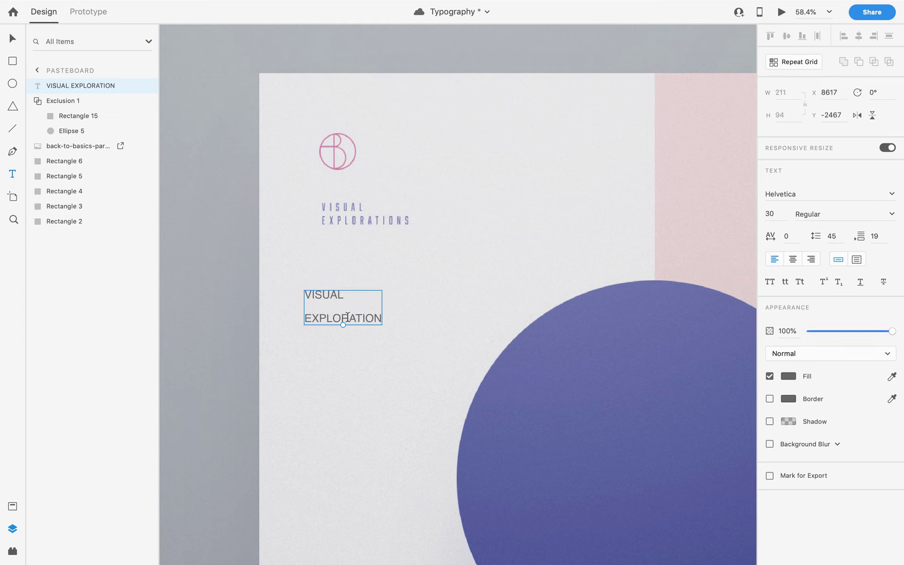
{"action": "left_click", "coordinate": [212, 206]}
{"action": "key", "text": "Escape"}
{"action": "left_click_drag", "start_coordinate": [365, 315], "coordinate": [384, 283]}
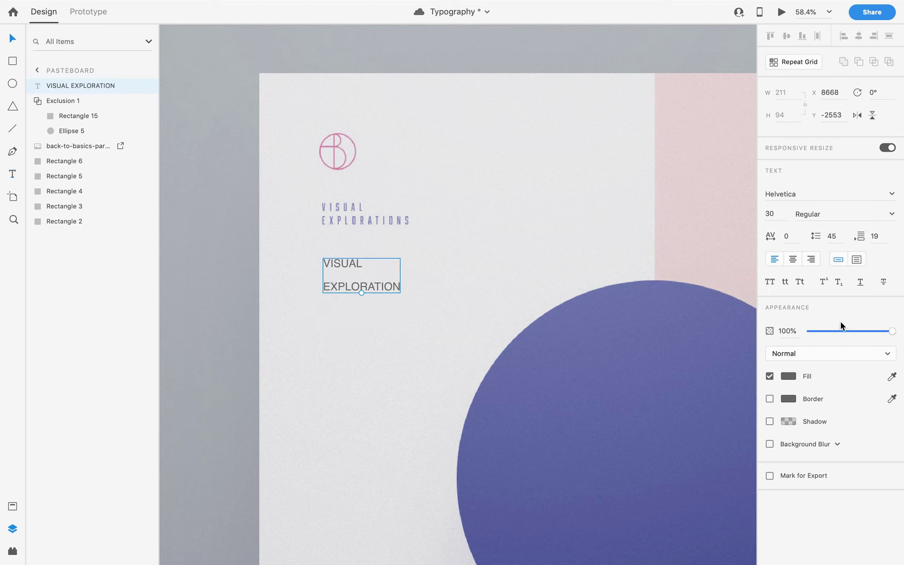
Set the font of the VISUAL EXPLORATION text to Oswald.
{"action": "left_click", "coordinate": [827, 194]}
{"action": "type", "text": "Oswald"}
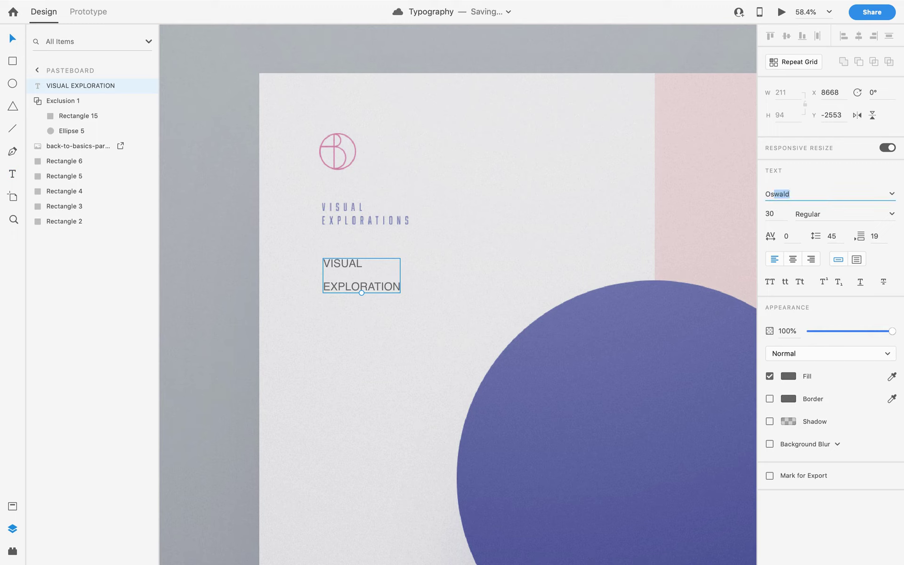
{"action": "key", "text": "Return"}
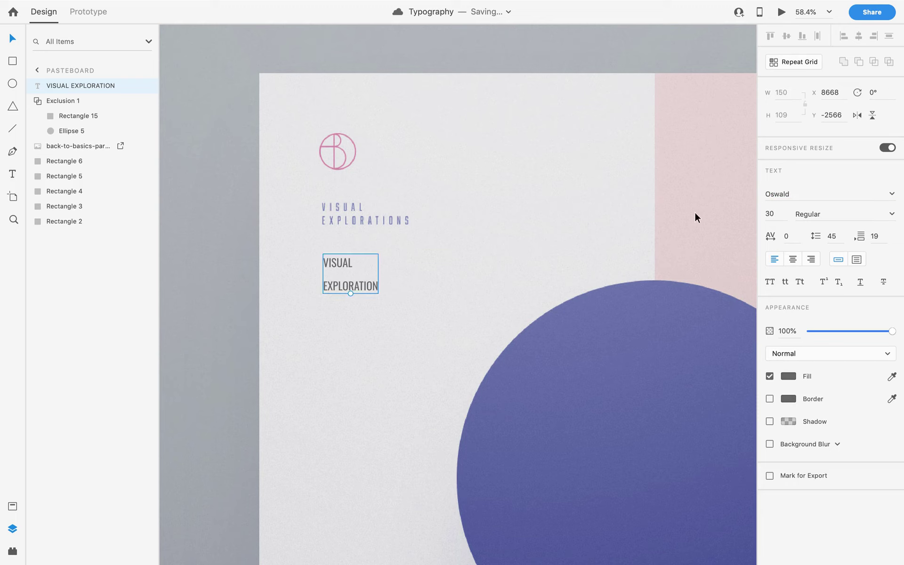
Tighten the line spacing of the VISUAL EXPLORATION text to 19.
{"action": "left_click", "coordinate": [838, 233]}
{"action": "key", "text": "Down"}
{"action": "key", "text": "Down"}
{"action": "key", "text": "Down"}
{"action": "key", "text": "Down"}
{"action": "key", "text": "Down"}
{"action": "key", "text": "Down"}
{"action": "key", "text": "Down"}
{"action": "key", "text": "Down"}
{"action": "key", "text": "Down"}
{"action": "key", "text": "Down"}
{"action": "key", "text": "Down"}
{"action": "key", "text": "Down"}
{"action": "key", "text": "Down"}
{"action": "key", "text": "Down"}
{"action": "key", "text": "Down"}
{"action": "key", "text": "Down"}
{"action": "key", "text": "Down"}
{"action": "key", "text": "Down"}
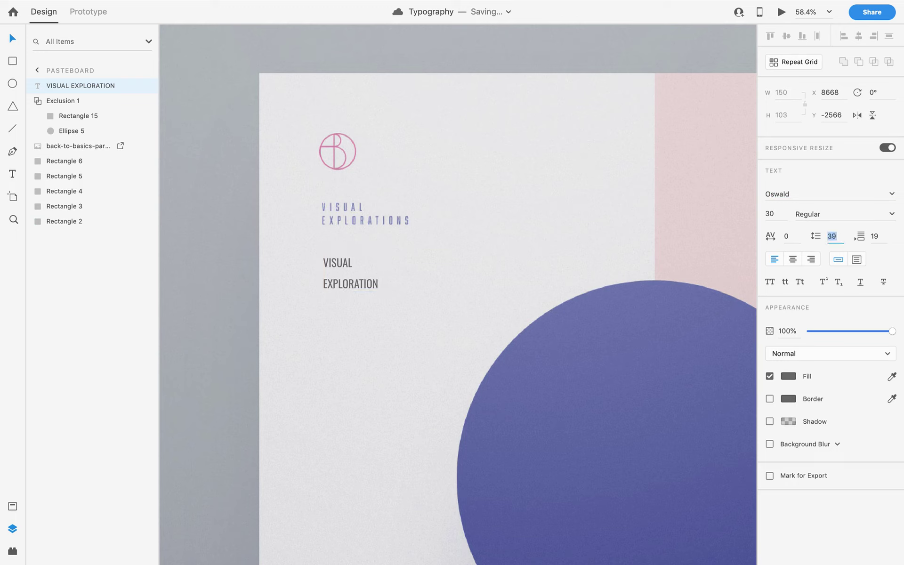
{"action": "key", "text": "Down"}
{"action": "key", "text": "Down"}
{"action": "key", "text": "Down"}
{"action": "key", "text": "Down"}
{"action": "key", "text": "Down"}
{"action": "key", "text": "Down"}
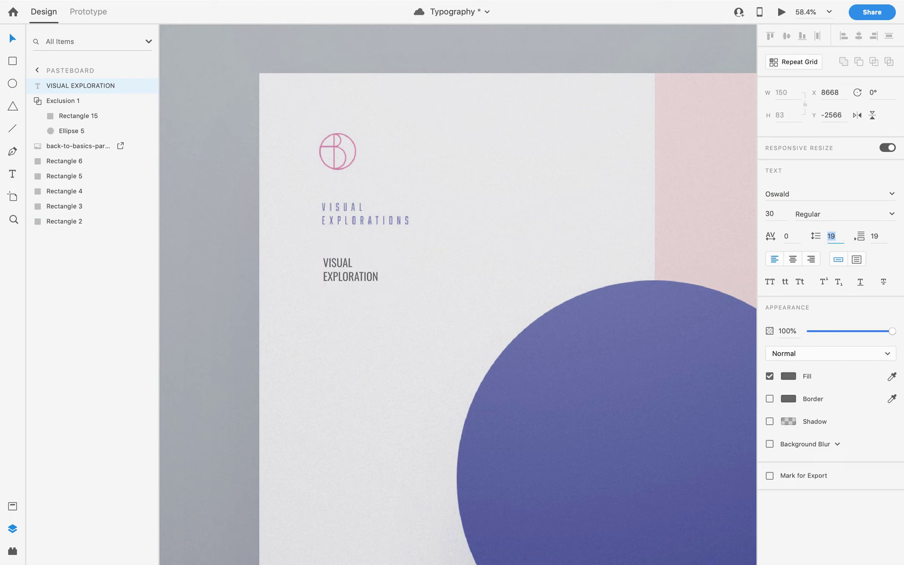
Widen the character spacing of the VISUAL EXPLORATION text to 270.
{"action": "left_click", "coordinate": [786, 237]}
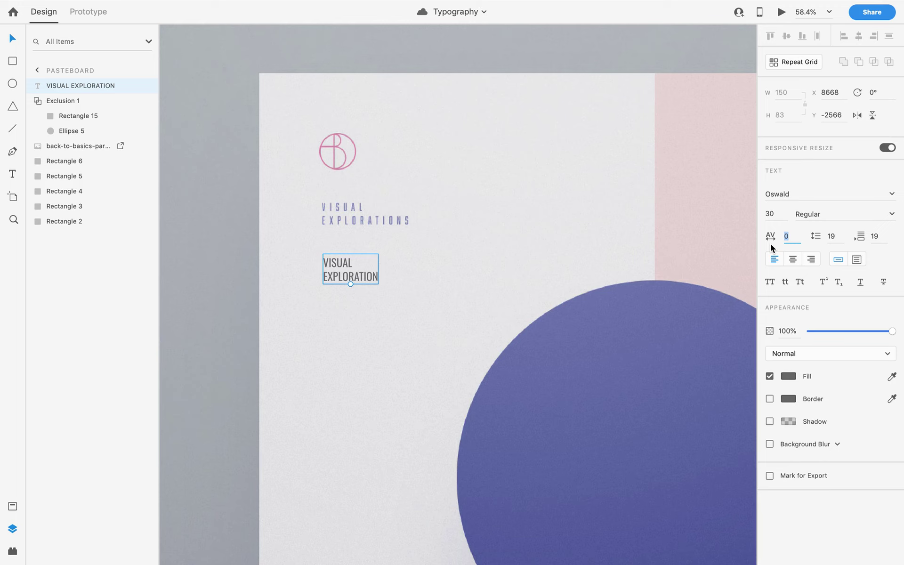
{"action": "key", "text": "shift+Down"}
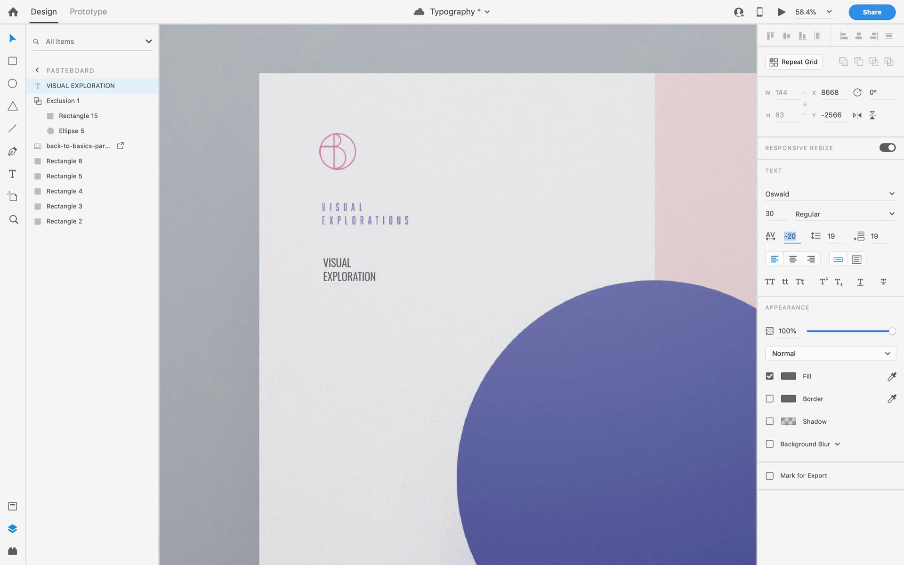
{"action": "key", "text": "shift+Up"}
{"action": "key", "text": "shift+Up"}
{"action": "key", "text": "shift+Up"}
{"action": "key", "text": "shift+Up"}
{"action": "key", "text": "shift+Up"}
{"action": "key", "text": "shift+Up"}
{"action": "key", "text": "shift+Up"}
{"action": "key", "text": "shift+Up"}
{"action": "key", "text": "shift+Up"}
{"action": "key", "text": "shift+Up"}
{"action": "key", "text": "shift+Up"}
{"action": "key", "text": "shift+Up"}
{"action": "key", "text": "shift+Up"}
{"action": "key", "text": "shift+Up"}
{"action": "key", "text": "shift+Up"}
{"action": "key", "text": "shift+Up"}
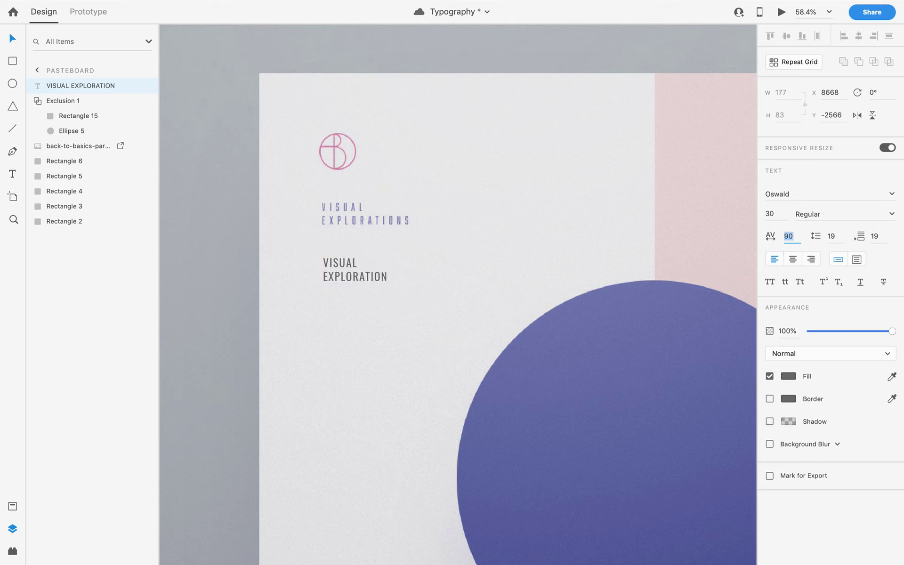
{"action": "key", "text": "shift+Up"}
{"action": "key", "text": "shift+Up"}
{"action": "key", "text": "shift+Up"}
{"action": "key", "text": "shift+Up"}
{"action": "key", "text": "shift+Up"}
{"action": "key", "text": "shift+Up"}
{"action": "key", "text": "shift+Up"}
{"action": "key", "text": "shift+Up"}
{"action": "key", "text": "shift+Up"}
{"action": "key", "text": "shift+Up"}
{"action": "key", "text": "shift+Up"}
{"action": "key", "text": "shift+Up"}
{"action": "key", "text": "shift+Up"}
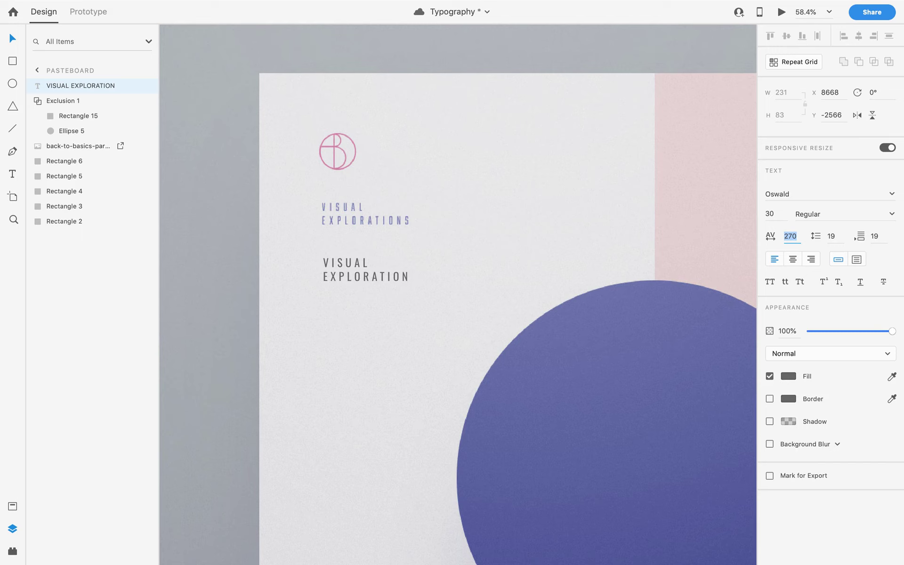
{"action": "key", "text": "shift+Up"}
{"action": "key", "text": "shift+Down"}
Reduce the VISUAL EXPLORATION text to size 28 and move it up closer beneath the reference caption.
{"action": "left_click", "coordinate": [783, 210]}
{"action": "key", "text": "Down"}
{"action": "key", "text": "Down"}
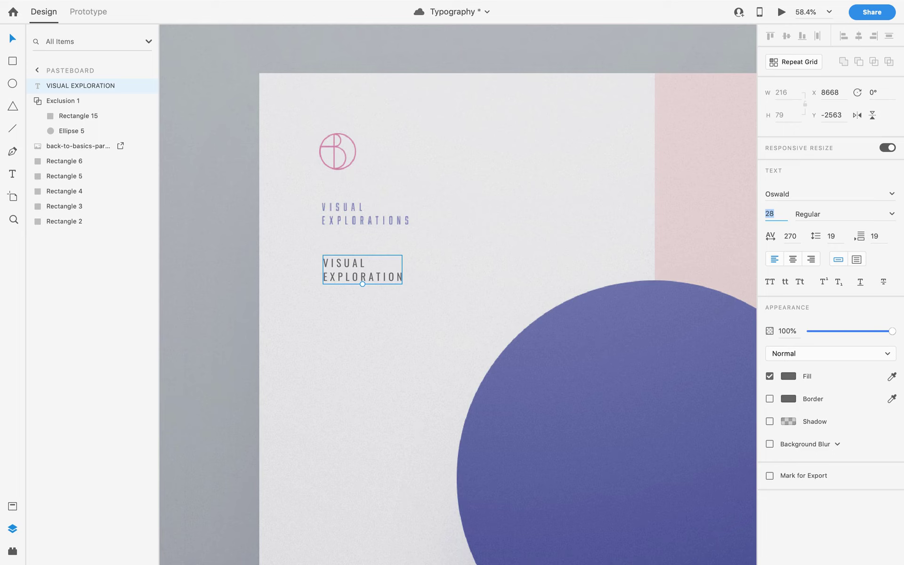
{"action": "left_click", "coordinate": [225, 256]}
{"action": "scroll", "coordinate": [452, 344], "scroll_direction": "up", "scroll_amount": 3}
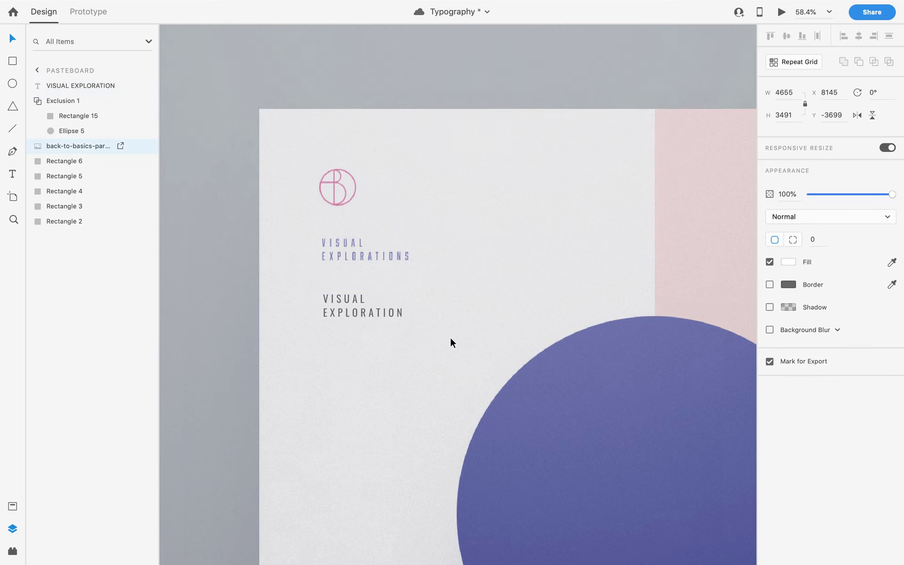
{"action": "left_click", "coordinate": [385, 334]}
{"action": "left_click_drag", "start_coordinate": [385, 335], "coordinate": [385, 322]}
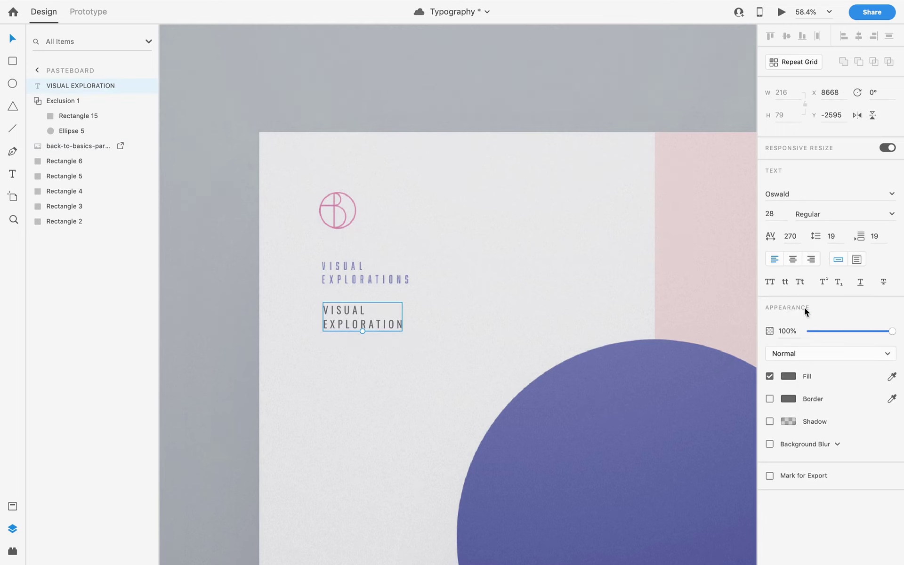
Increase the character spacing to 350 so the text matches the width of the reference caption.
{"action": "left_click", "coordinate": [798, 236]}
{"action": "key", "text": "shift+Up"}
{"action": "key", "text": "shift+Up"}
{"action": "key", "text": "shift+Up"}
{"action": "key", "text": "shift+Up"}
{"action": "key", "text": "shift+Up"}
{"action": "key", "text": "shift+Up"}
{"action": "key", "text": "shift+Up"}
{"action": "key", "text": "shift+Up"}
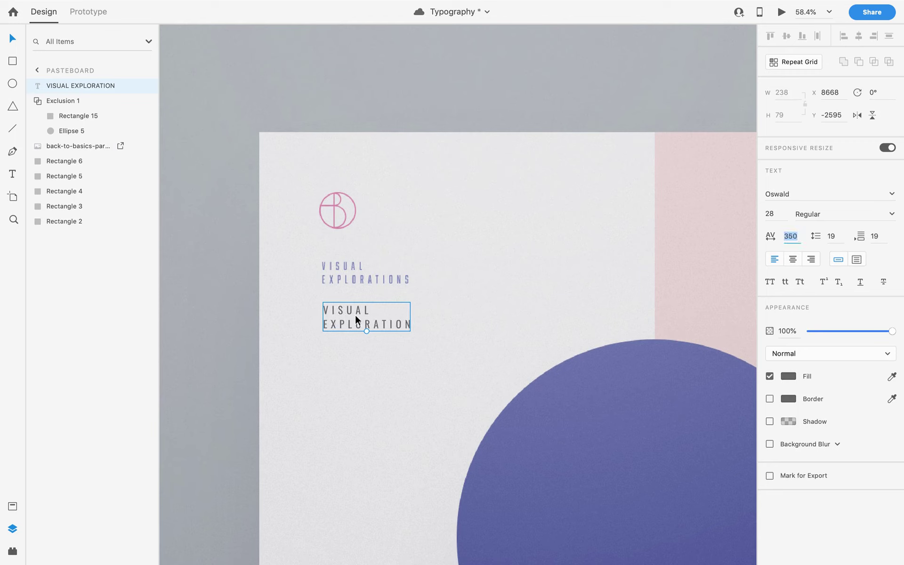
{"action": "left_click", "coordinate": [443, 77]}
{"action": "scroll", "coordinate": [433, 100], "scroll_direction": "down", "scroll_amount": 3}
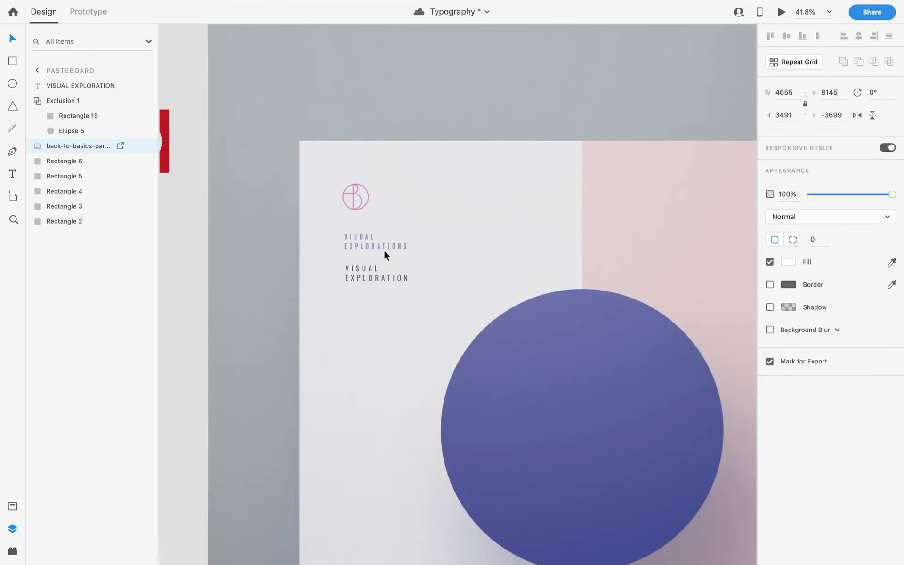
Fill the VISUAL EXPLORATION text with the blue #616BA6 sampled from the reference image's large circle.
{"action": "left_click", "coordinate": [377, 274]}
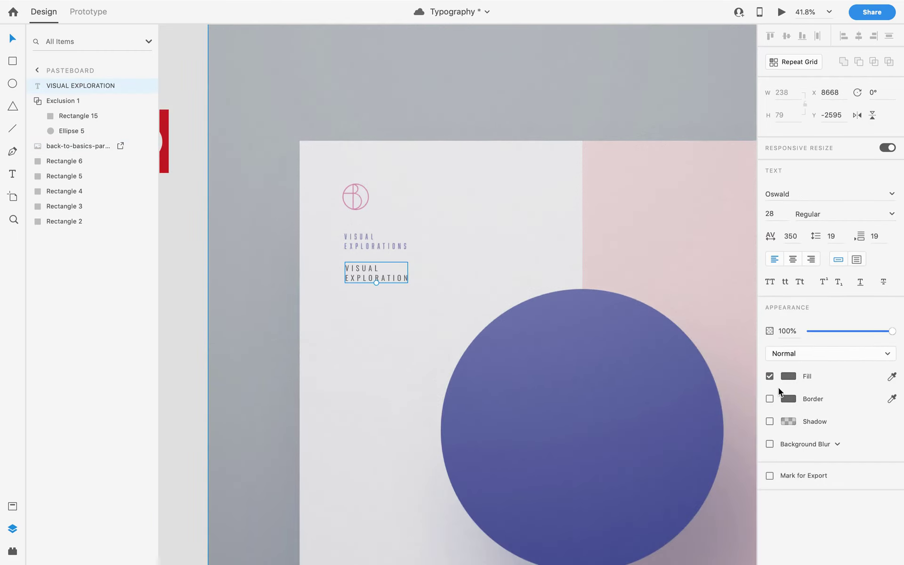
{"action": "left_click", "coordinate": [789, 377]}
{"action": "left_click", "coordinate": [762, 419]}
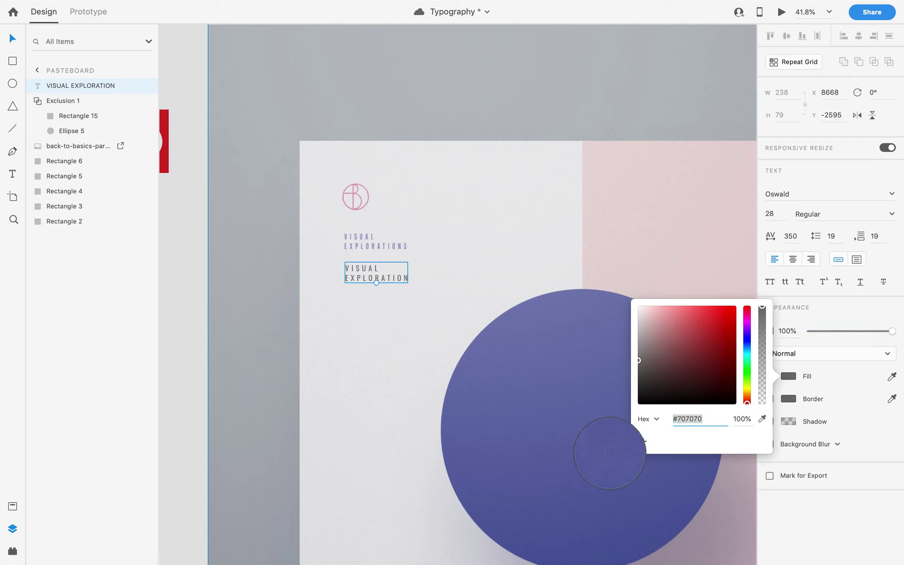
{"action": "left_click", "coordinate": [617, 452]}
Fill the text with #7F88AF sampled directly from a letter of the reference caption.
{"action": "left_click", "coordinate": [762, 418]}
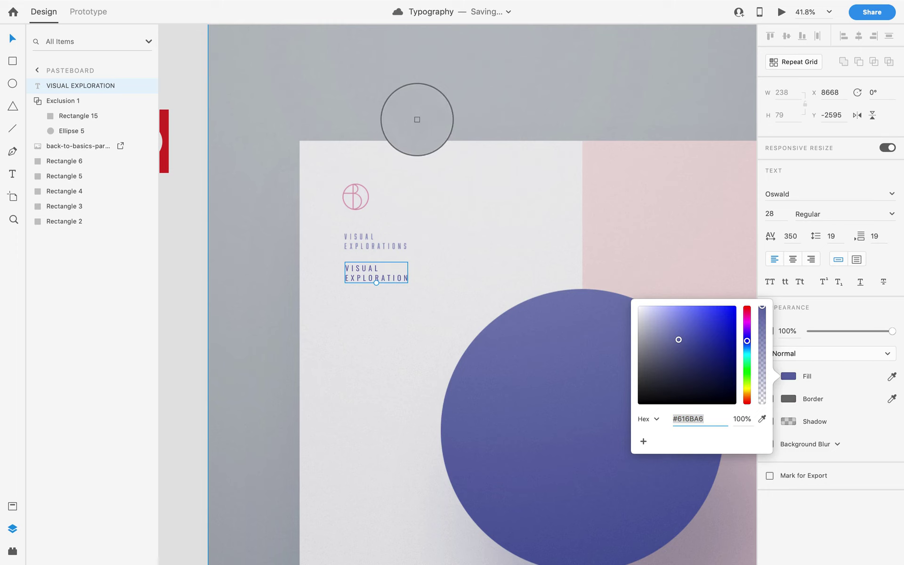
{"action": "scroll", "coordinate": [335, 262], "scroll_direction": "up", "scroll_amount": 10}
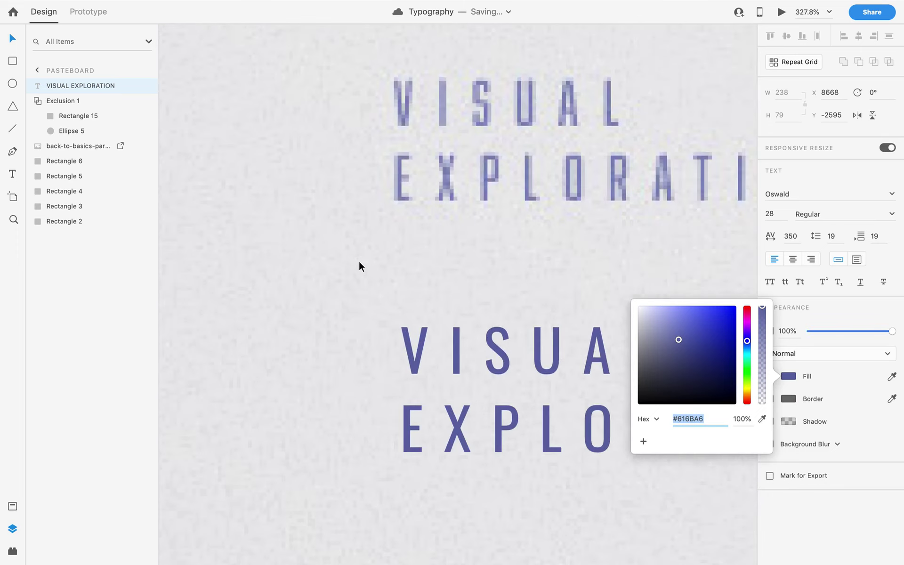
{"action": "left_click", "coordinate": [762, 419]}
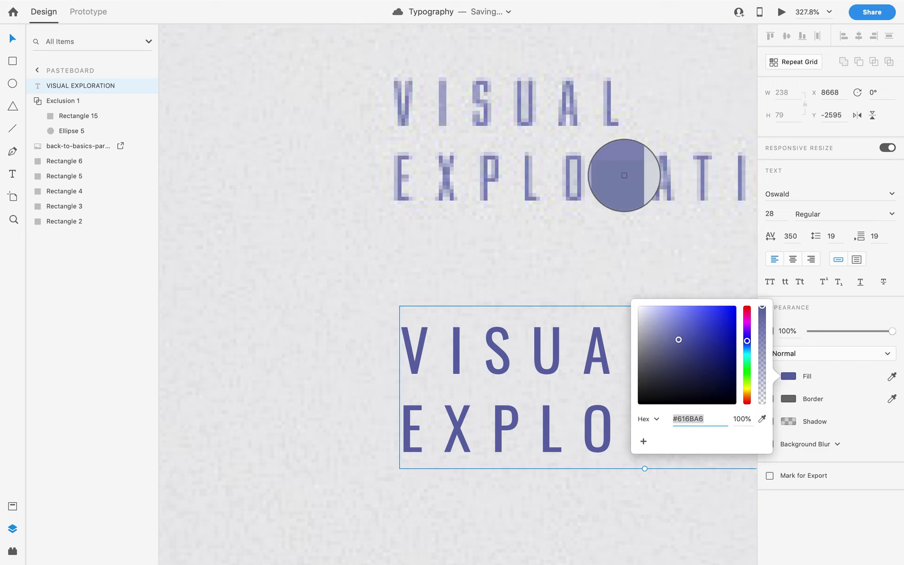
{"action": "left_click", "coordinate": [623, 174]}
{"action": "scroll", "coordinate": [551, 222], "scroll_direction": "down", "scroll_amount": 10}
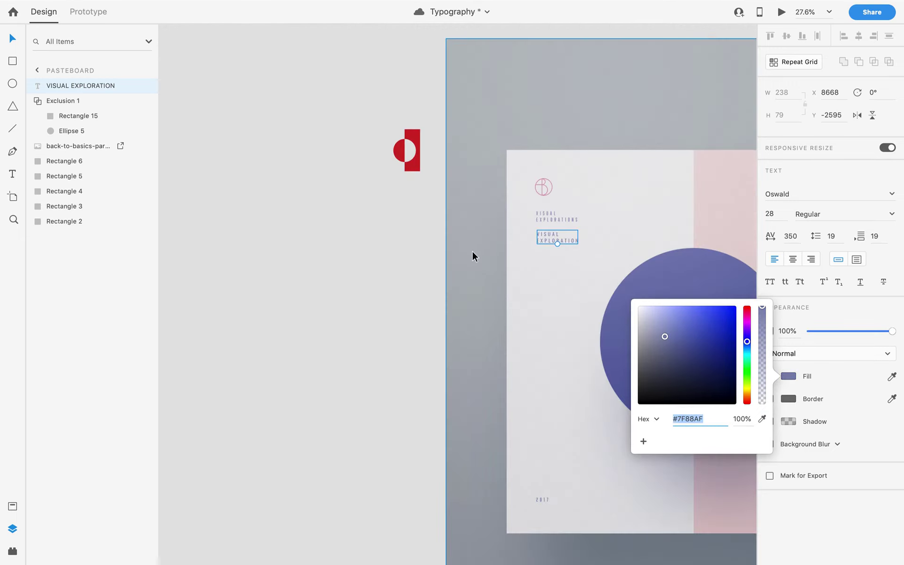
{"action": "left_click", "coordinate": [471, 249]}
Move the VISUAL EXPLORATION text onto the Web 1920 – 5 artboard, below the logo and aligned with its left edge at X 78.
{"action": "scroll", "coordinate": [470, 247], "scroll_direction": "down", "scroll_amount": 3}
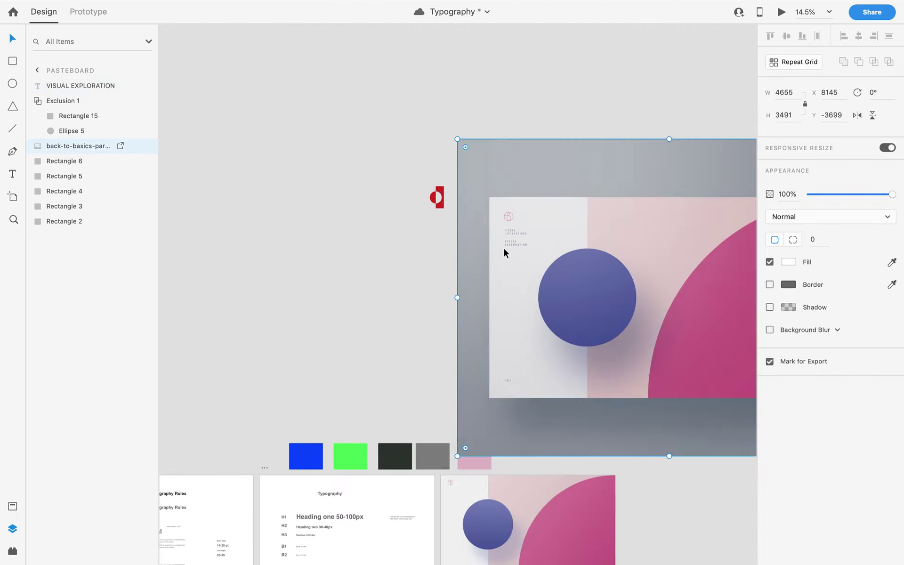
{"action": "left_click", "coordinate": [511, 243]}
{"action": "scroll", "coordinate": [510, 245], "scroll_direction": "down", "scroll_amount": 2}
{"action": "scroll", "coordinate": [512, 251], "scroll_direction": "down", "scroll_amount": 2}
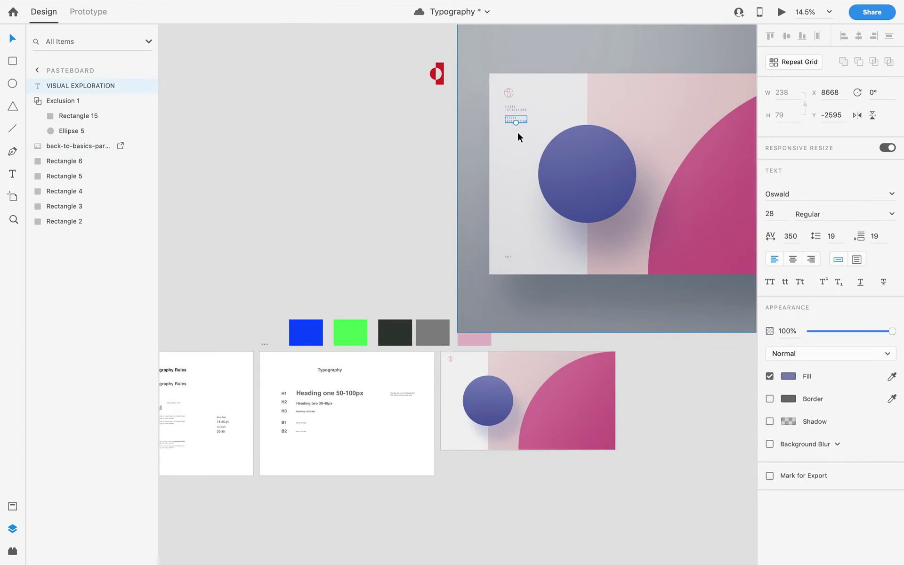
{"action": "left_click_drag", "start_coordinate": [521, 118], "coordinate": [463, 369]}
{"action": "scroll", "coordinate": [462, 368], "scroll_direction": "down", "scroll_amount": 2}
{"action": "scroll", "coordinate": [499, 386], "scroll_direction": "up", "scroll_amount": 4}
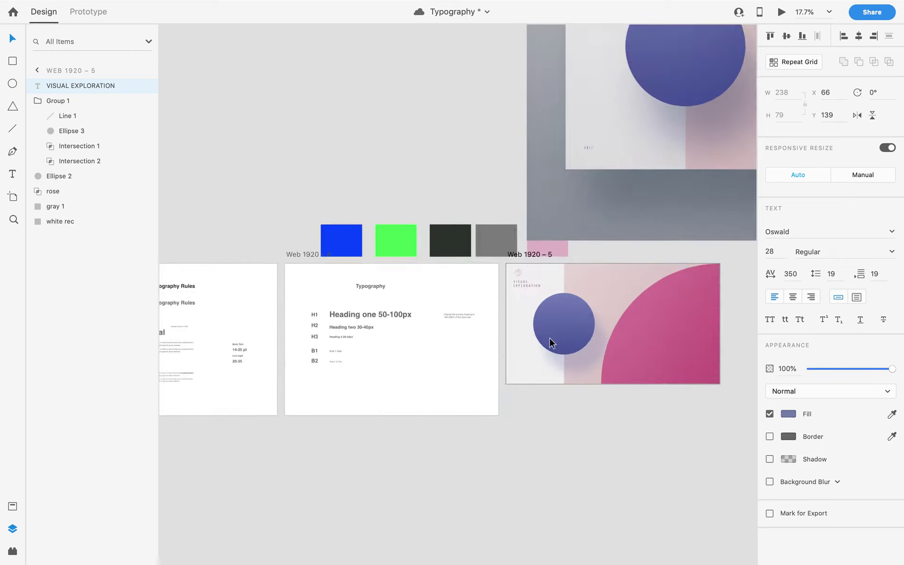
{"action": "scroll", "coordinate": [549, 337], "scroll_direction": "up", "scroll_amount": 3}
{"action": "scroll", "coordinate": [345, 218], "scroll_direction": "up", "scroll_amount": 4}
{"action": "left_click_drag", "start_coordinate": [380, 255], "coordinate": [387, 255]}
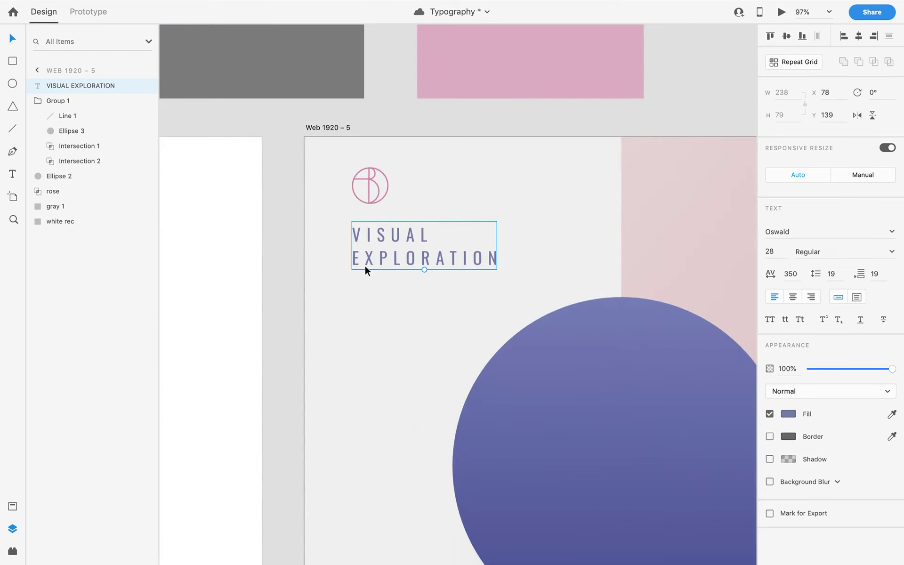
Scale the VISUAL EXPLORATION text down to size 21 and nudge it up to 20 px beneath the logo.
{"action": "left_click_drag", "start_coordinate": [424, 269], "coordinate": [407, 247]}
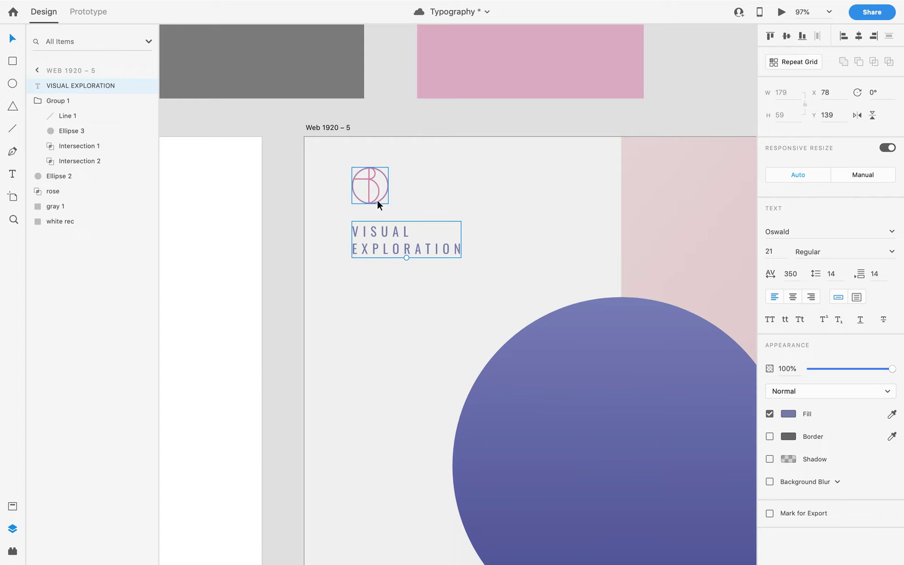
{"action": "key", "text": "Up"}
{"action": "key", "text": "Up"}
{"action": "key", "text": "Up"}
{"action": "key", "text": "Up"}
{"action": "key", "text": "Up"}
{"action": "key", "text": "Up"}
{"action": "key", "text": "Up"}
{"action": "key", "text": "Up"}
{"action": "key", "text": "Up"}
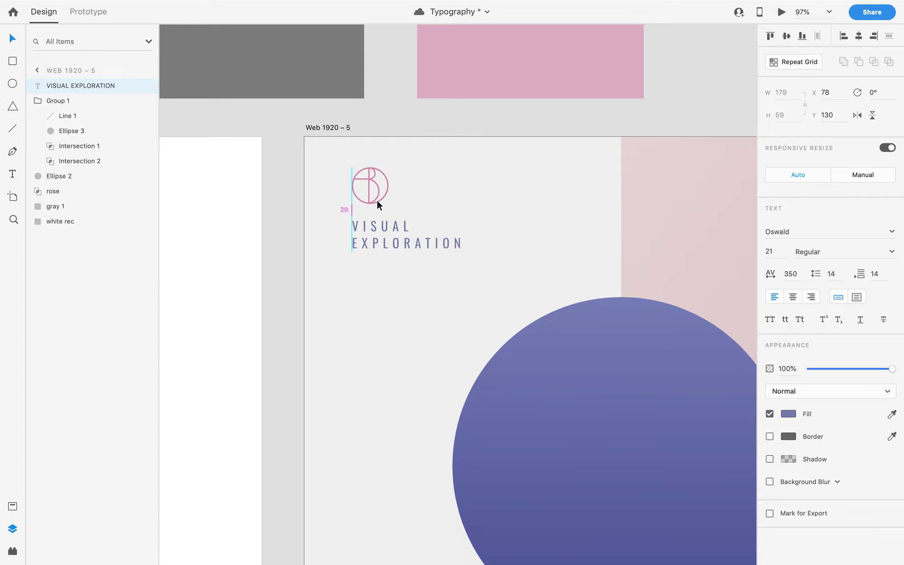
Check the caption's spacing on the reference image and move the artboard text down to 60 px beneath the logo.
{"action": "scroll", "coordinate": [338, 179], "scroll_direction": "up", "scroll_amount": 5}
{"action": "scroll", "coordinate": [337, 179], "scroll_direction": "down", "scroll_amount": 5}
{"action": "left_click_drag", "start_coordinate": [337, 180], "coordinate": [450, 399]}
{"action": "scroll", "coordinate": [423, 424], "scroll_direction": "up", "scroll_amount": 5}
{"action": "scroll", "coordinate": [406, 299], "scroll_direction": "down", "scroll_amount": 15}
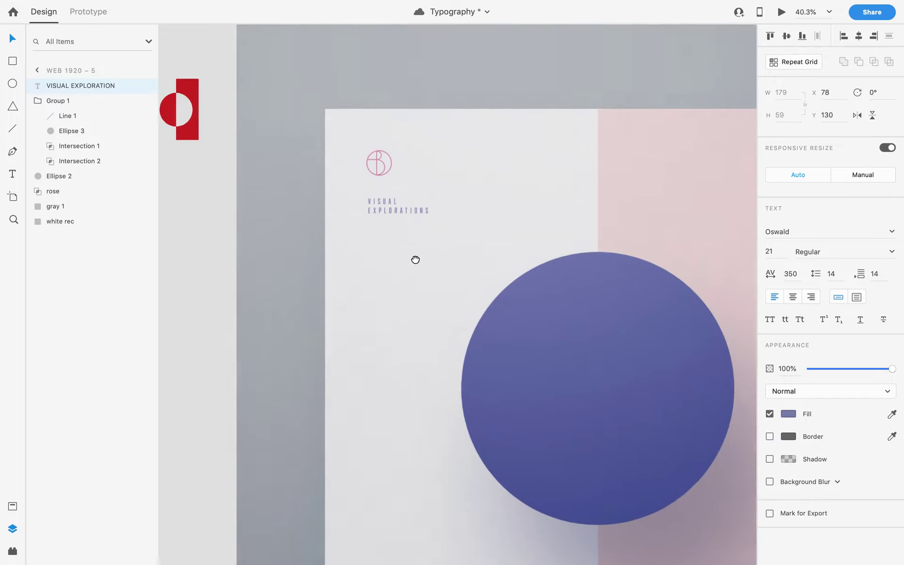
{"action": "scroll", "coordinate": [384, 217], "scroll_direction": "down", "scroll_amount": 2}
{"action": "key", "text": "shift+Down"}
{"action": "key", "text": "shift+Down"}
{"action": "key", "text": "shift+Down"}
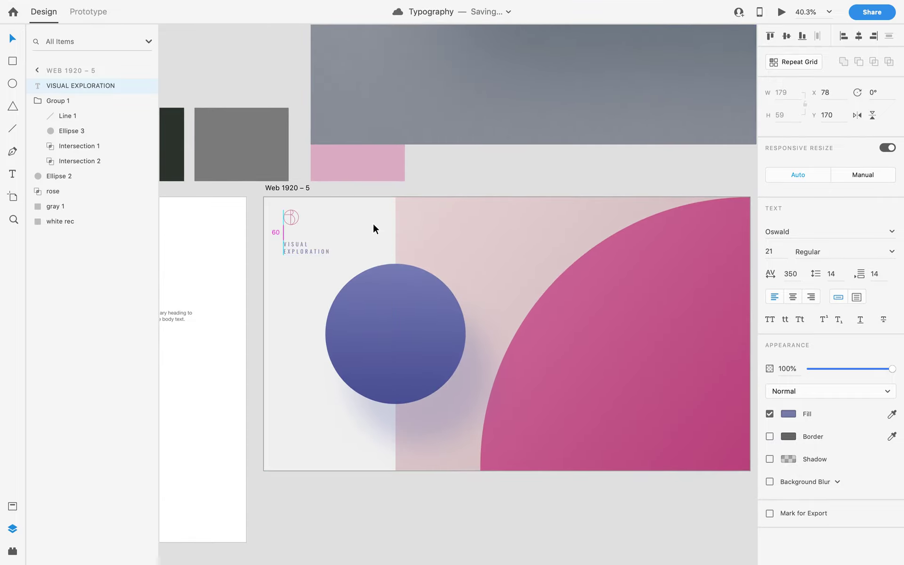
{"action": "key", "text": "shift+Down"}
Set the VISUAL EXPLORATION text to size 18 with line spacing 11 and deselect it.
{"action": "left_click", "coordinate": [770, 251]}
{"action": "type", "text": "18"}
{"action": "key", "text": "Return"}
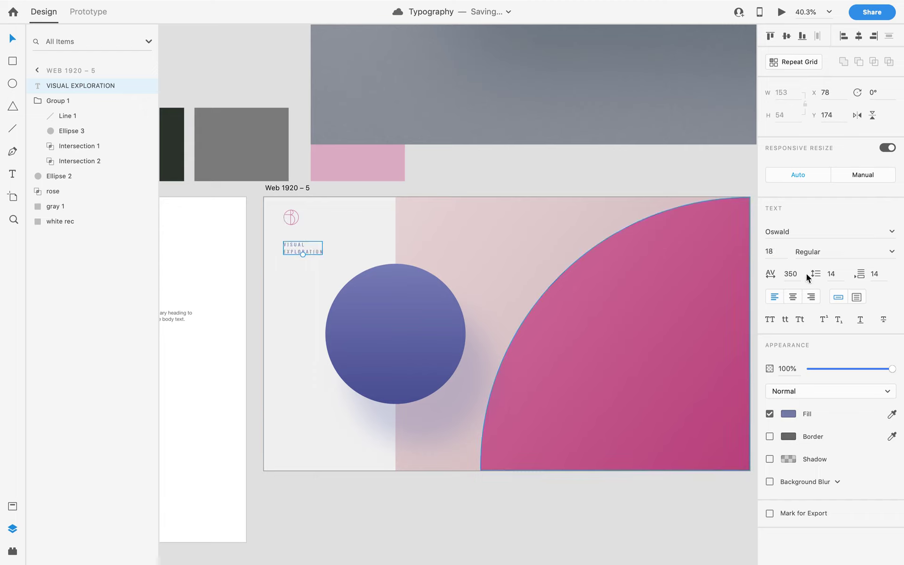
{"action": "left_click", "coordinate": [817, 273]}
{"action": "type", "text": "12"}
{"action": "key", "text": "Return"}
{"action": "left_click", "coordinate": [375, 518]}
Compare the Web 1920 – 5 artboard with the reference image, examining the captions and the year at the lower left.
{"action": "scroll", "coordinate": [380, 514], "scroll_direction": "down", "scroll_amount": 5}
{"action": "scroll", "coordinate": [473, 486], "scroll_direction": "down", "scroll_amount": 1}
{"action": "scroll", "coordinate": [471, 485], "scroll_direction": "up", "scroll_amount": 5}
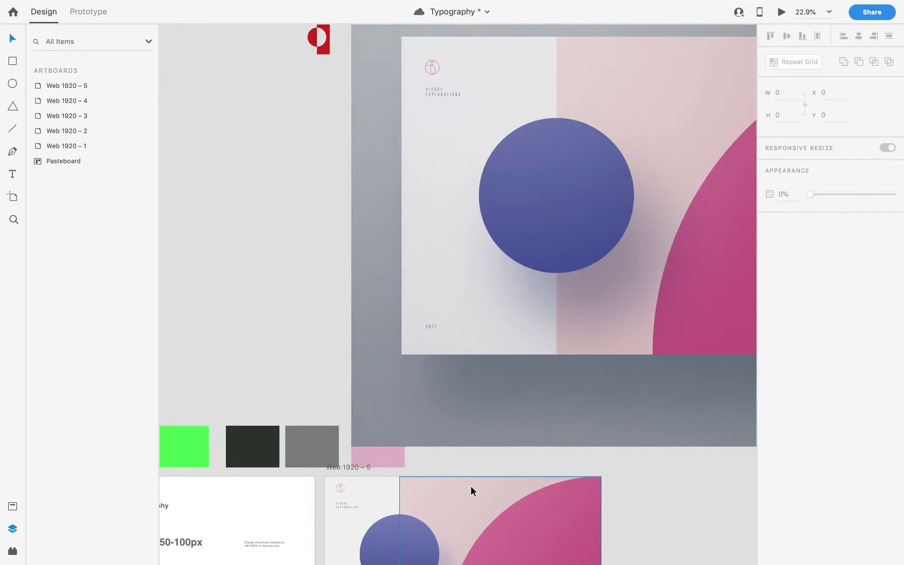
{"action": "scroll", "coordinate": [470, 483], "scroll_direction": "down", "scroll_amount": 3}
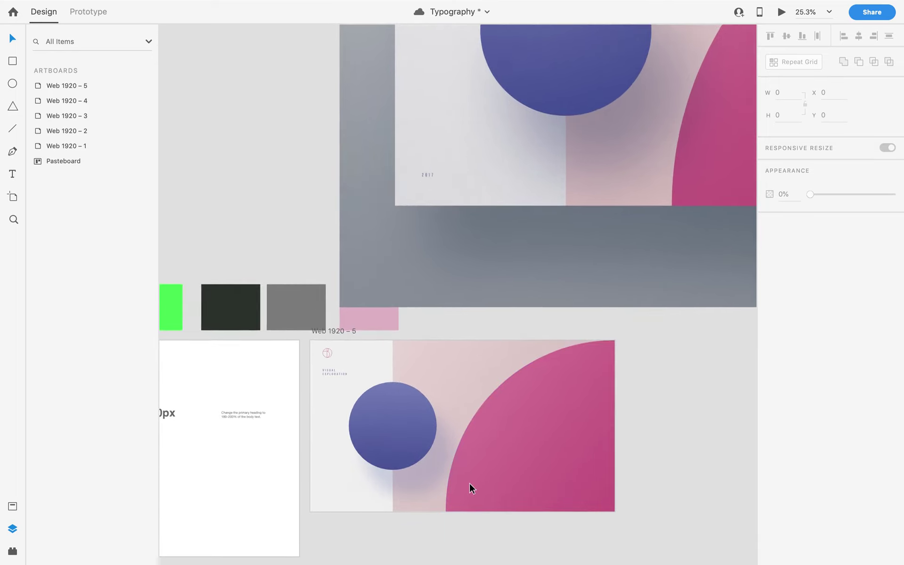
{"action": "scroll", "coordinate": [467, 481], "scroll_direction": "down", "scroll_amount": 2}
{"action": "scroll", "coordinate": [466, 481], "scroll_direction": "up", "scroll_amount": 2}
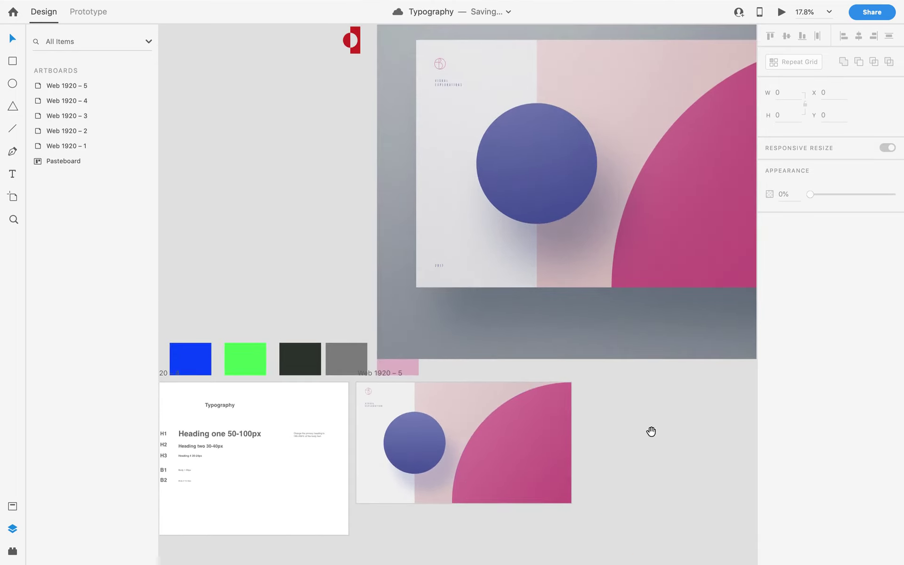
{"action": "scroll", "coordinate": [518, 316], "scroll_direction": "down", "scroll_amount": 3}
{"action": "scroll", "coordinate": [518, 317], "scroll_direction": "right", "scroll_amount": 2}
{"action": "scroll", "coordinate": [345, 394], "scroll_direction": "up", "scroll_amount": 9}
{"action": "scroll", "coordinate": [347, 383], "scroll_direction": "down", "scroll_amount": 3}
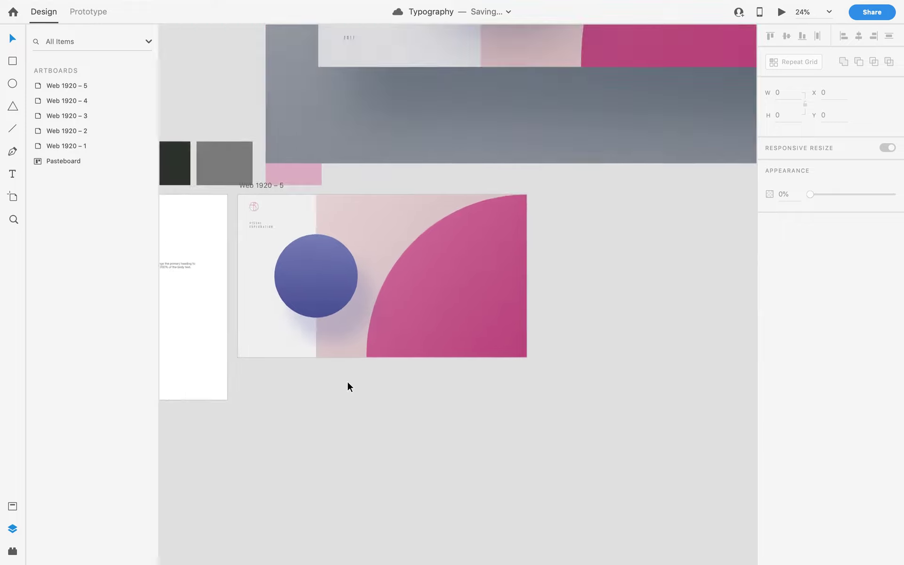
{"action": "scroll", "coordinate": [347, 380], "scroll_direction": "up", "scroll_amount": 5}
{"action": "scroll", "coordinate": [353, 375], "scroll_direction": "up", "scroll_amount": 3}
{"action": "scroll", "coordinate": [349, 372], "scroll_direction": "down", "scroll_amount": 5}
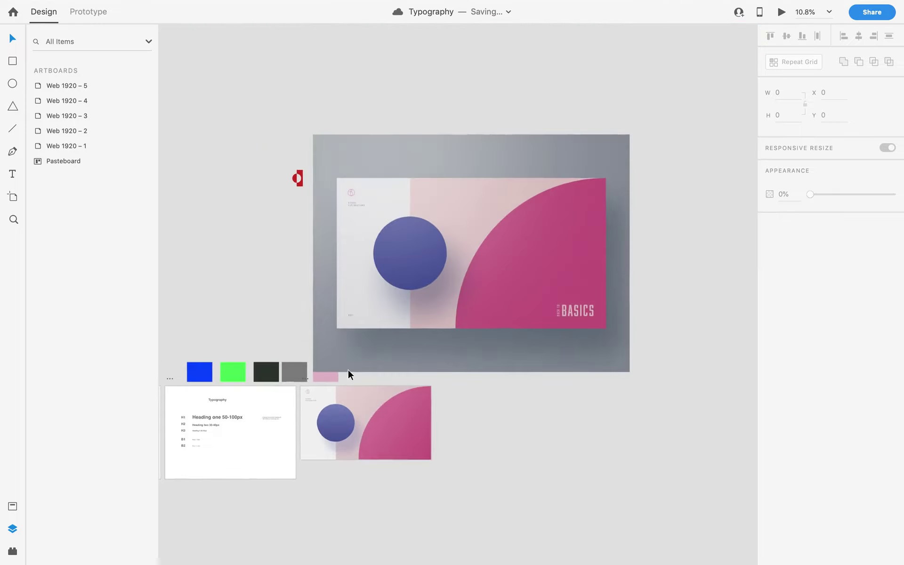
{"action": "scroll", "coordinate": [339, 371], "scroll_direction": "down", "scroll_amount": 3}
{"action": "scroll", "coordinate": [330, 363], "scroll_direction": "up", "scroll_amount": 3}
{"action": "scroll", "coordinate": [293, 258], "scroll_direction": "up", "scroll_amount": 3}
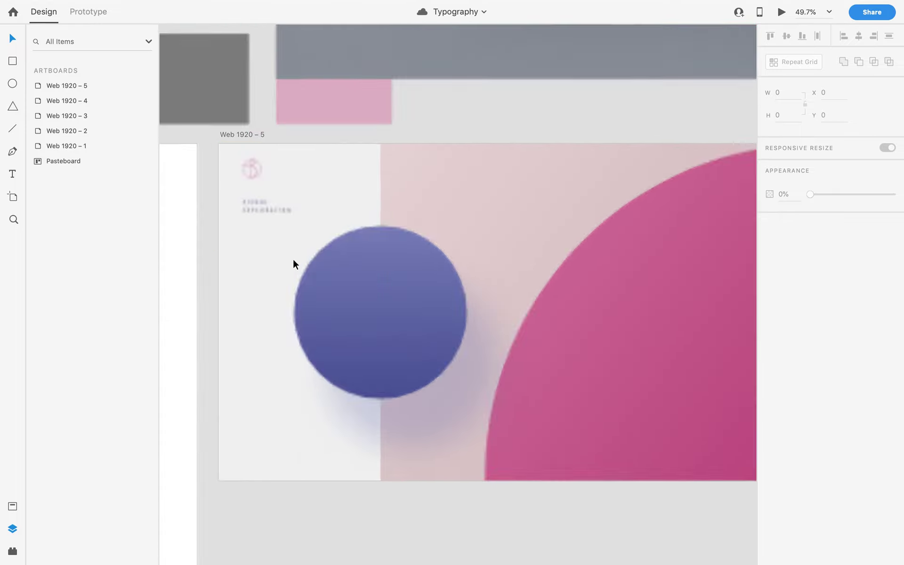
Duplicate the caption straight down to the artboard's lower-left corner at Y 1004 and change its text to 2020.
{"action": "left_click_drag", "start_coordinate": [268, 210], "coordinate": [254, 467]}
{"action": "double_click", "coordinate": [257, 465]}
{"action": "type", "text": "20"}
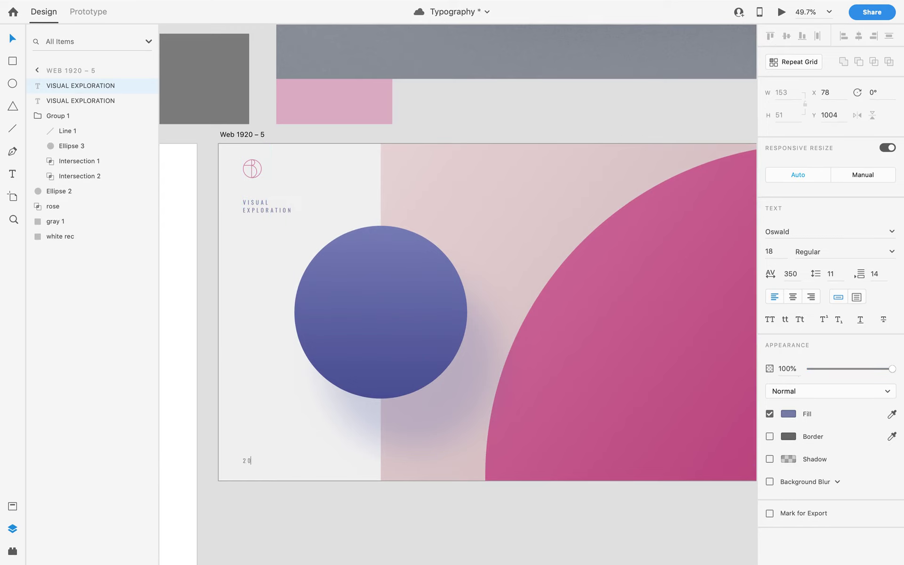
{"action": "key", "text": "Escape"}
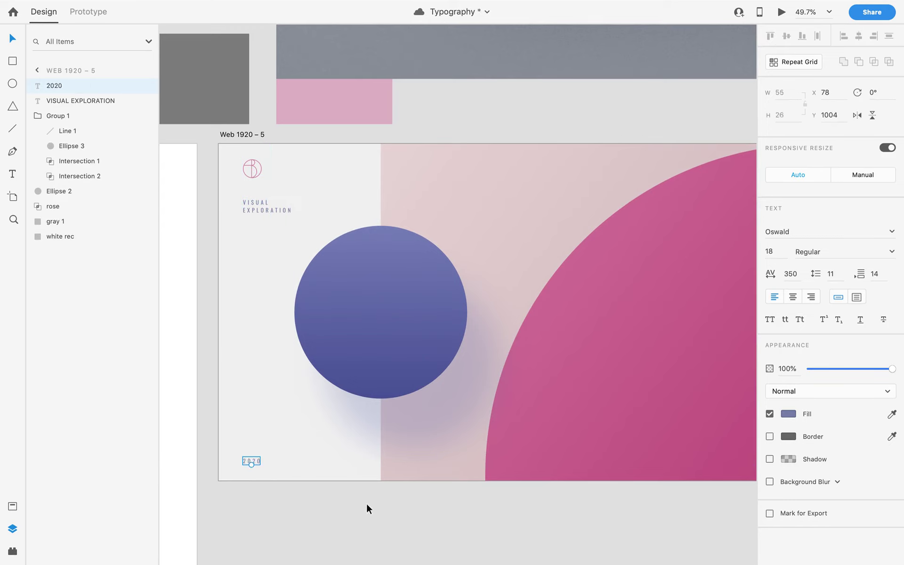
{"action": "left_click", "coordinate": [366, 502]}
Duplicate the 2020 text onto the pink quarter circle at about X 1611, Y 960 and set its fill to ffffff.
{"action": "scroll", "coordinate": [366, 502], "scroll_direction": "down", "scroll_amount": 3}
{"action": "left_click_drag", "start_coordinate": [478, 498], "coordinate": [436, 462]}
{"action": "left_click_drag", "start_coordinate": [603, 358], "coordinate": [486, 407]}
{"action": "scroll", "coordinate": [546, 383], "scroll_direction": "down", "scroll_amount": 3}
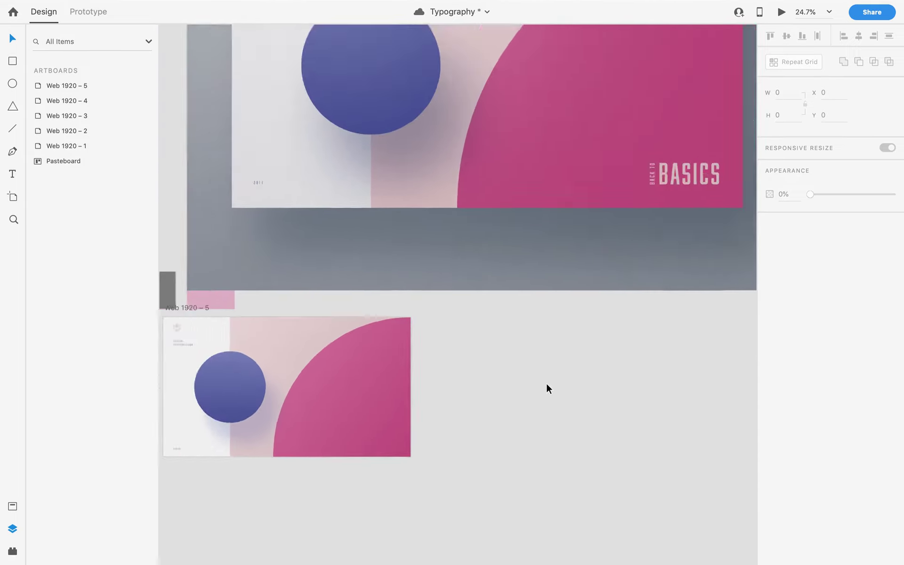
{"action": "scroll", "coordinate": [608, 277], "scroll_direction": "up", "scroll_amount": 3}
{"action": "scroll", "coordinate": [603, 306], "scroll_direction": "down", "scroll_amount": 3}
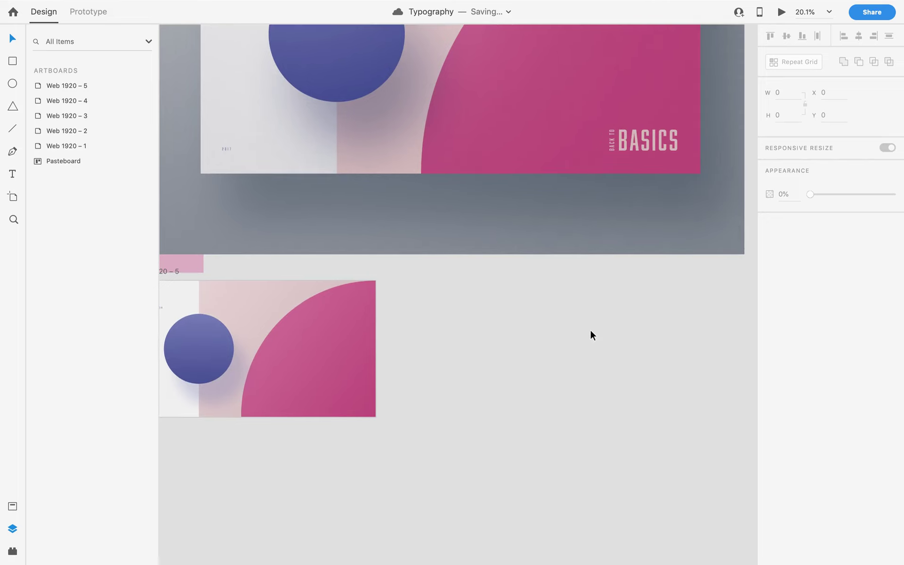
{"action": "left_click_drag", "start_coordinate": [447, 361], "coordinate": [488, 366]}
{"action": "scroll", "coordinate": [230, 380], "scroll_direction": "up", "scroll_amount": 3}
{"action": "left_click_drag", "start_coordinate": [218, 410], "coordinate": [583, 401]}
{"action": "left_click", "coordinate": [789, 414]}
{"action": "type", "text": "ffffff"}
{"action": "key", "text": "Return"}
{"action": "left_click", "coordinate": [560, 465]}
Enlarge the white 2020 text to size 70, set its weight to Bold and place it at about X 1546, Y 897.
{"action": "scroll", "coordinate": [645, 409], "scroll_direction": "up", "scroll_amount": 10}
{"action": "left_click", "coordinate": [504, 376]}
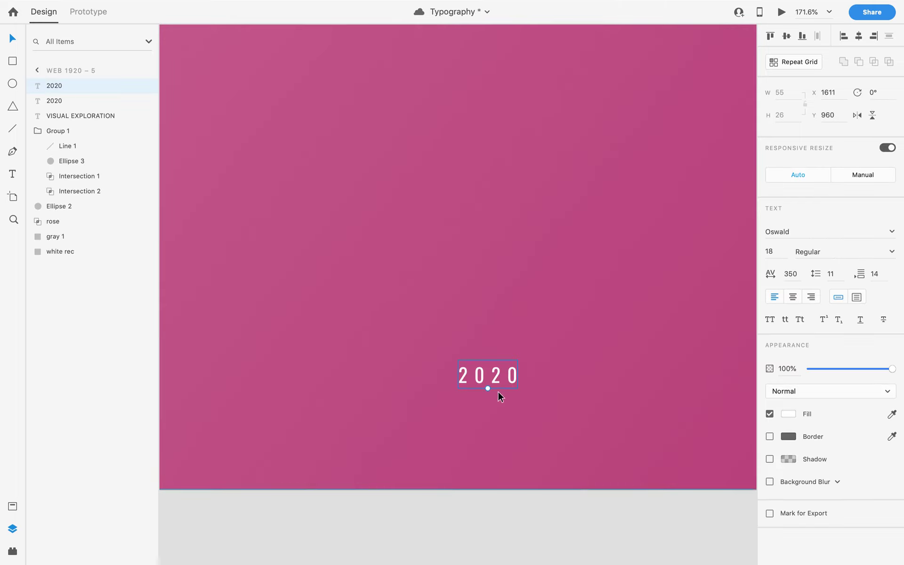
{"action": "left_click_drag", "start_coordinate": [489, 389], "coordinate": [501, 425]}
{"action": "scroll", "coordinate": [492, 417], "scroll_direction": "down", "scroll_amount": 6}
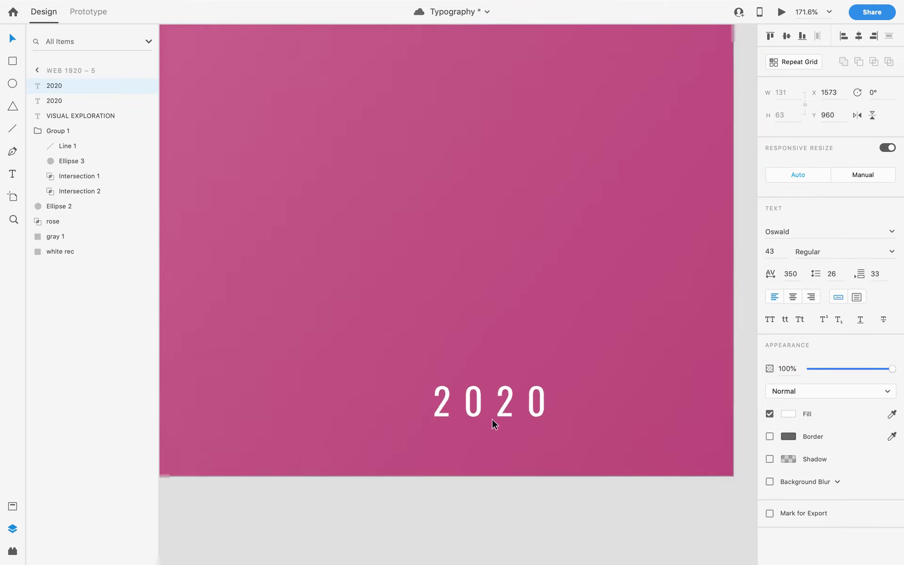
{"action": "scroll", "coordinate": [487, 414], "scroll_direction": "down", "scroll_amount": 5}
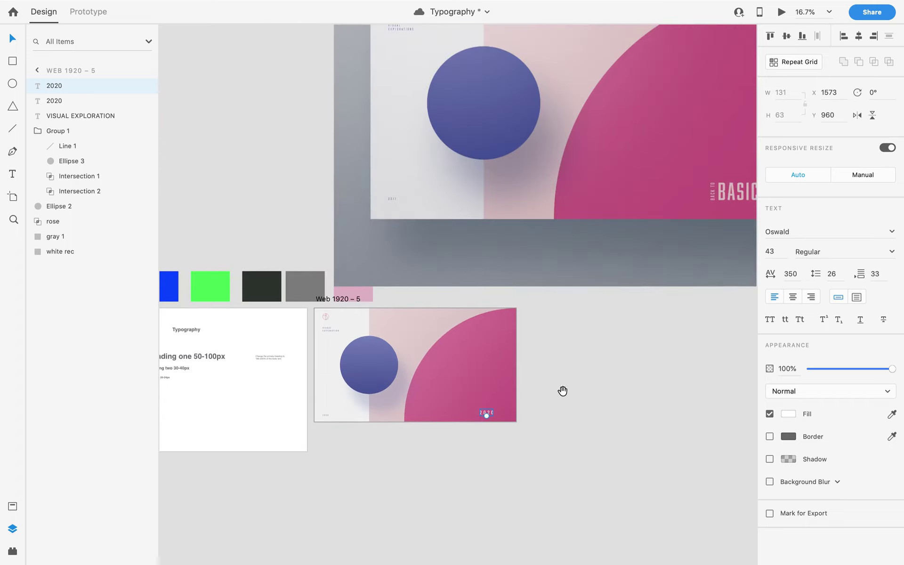
{"action": "left_click_drag", "start_coordinate": [563, 391], "coordinate": [504, 380]}
{"action": "scroll", "coordinate": [443, 412], "scroll_direction": "up", "scroll_amount": 2}
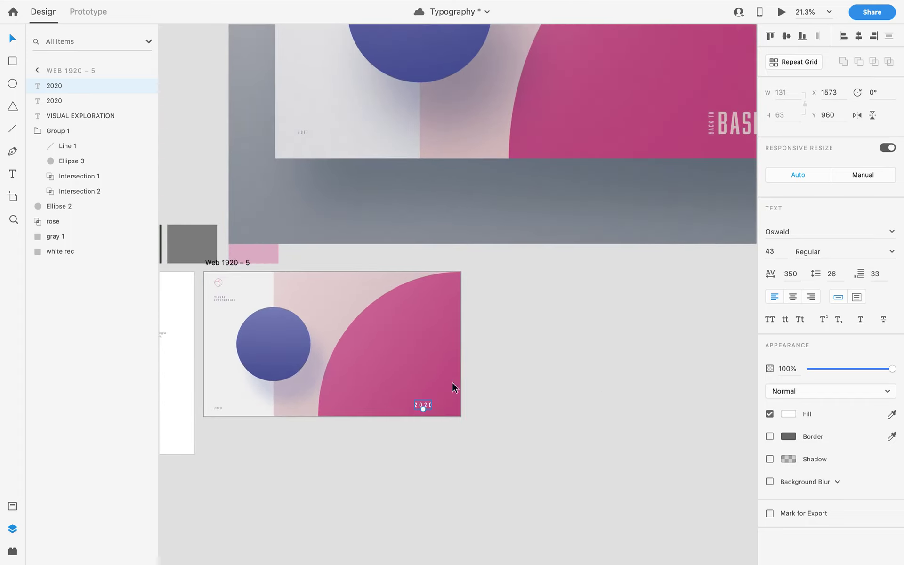
{"action": "scroll", "coordinate": [423, 429], "scroll_direction": "up", "scroll_amount": 1}
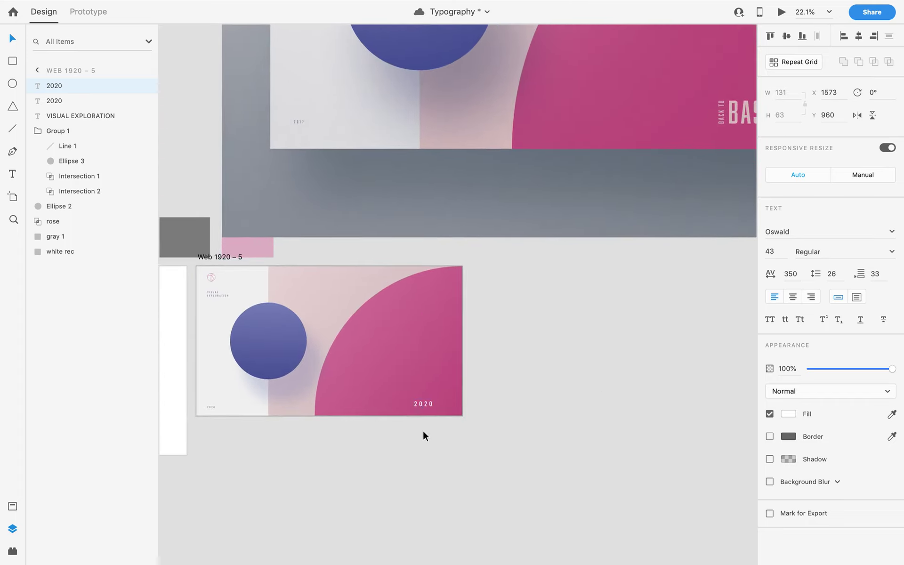
{"action": "left_click", "coordinate": [892, 252]}
{"action": "left_click", "coordinate": [842, 324]}
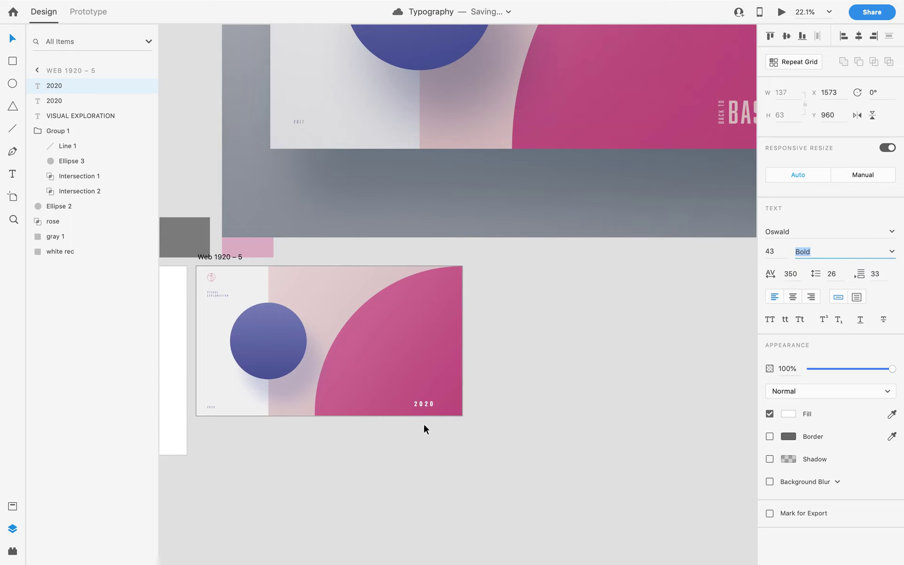
{"action": "mouse_move", "coordinate": [426, 403]}
{"action": "left_mouse_down"}
{"action": "mouse_move", "coordinate": [431, 411]}
{"action": "mouse_move", "coordinate": [422, 396]}
{"action": "left_mouse_up"}
{"action": "scroll", "coordinate": [431, 411], "scroll_direction": "up", "scroll_amount": 5}
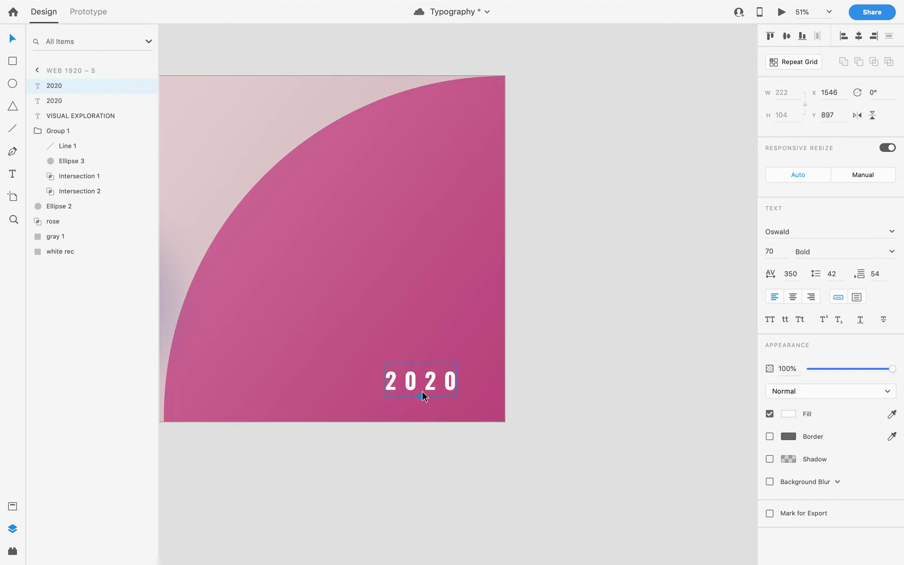
Replace the wording of the bold white text with Basic.
{"action": "double_click", "coordinate": [428, 383]}
{"action": "type", "text": "Bas"}
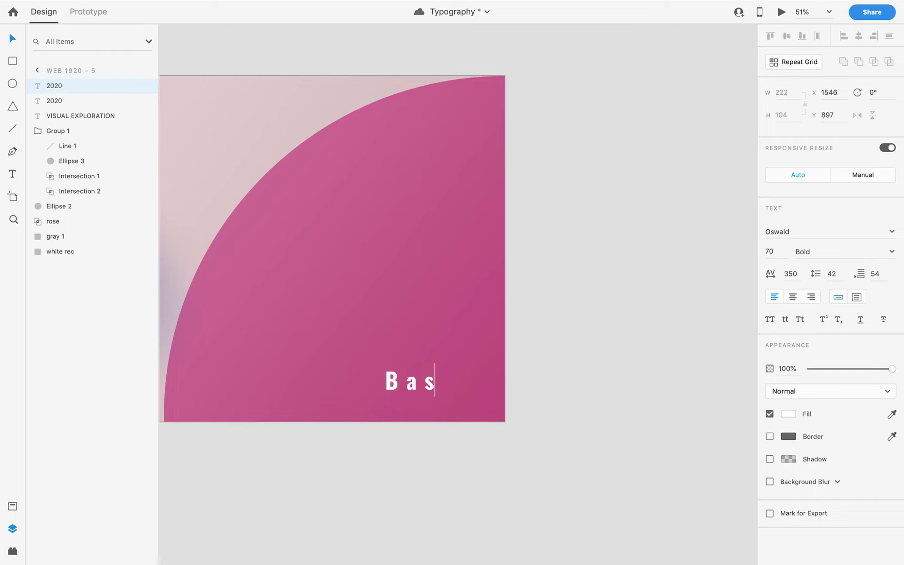
{"action": "type", "text": "ic"}
{"action": "key", "text": "Escape"}
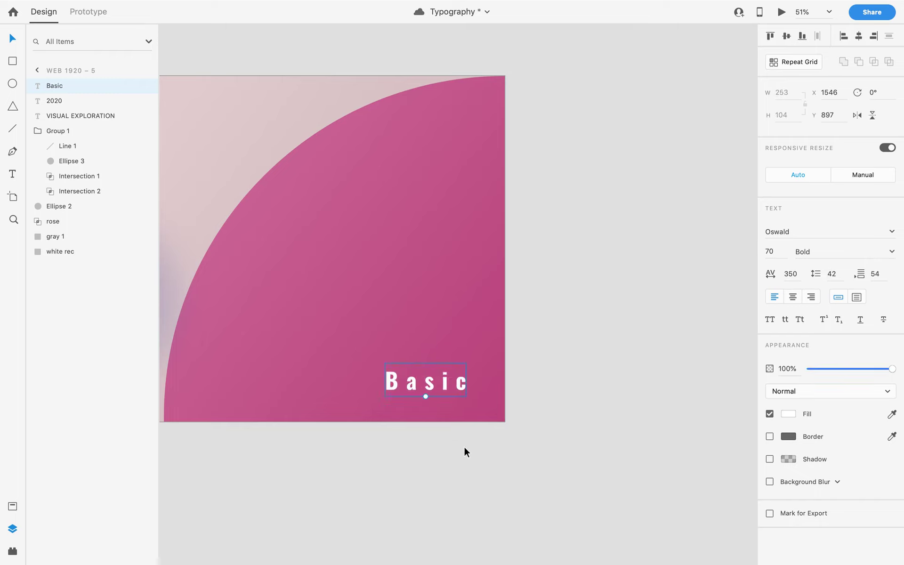
Try the uppercase, lowercase and title case options on the Basic text, settle on uppercase and deselect it.
{"action": "scroll", "coordinate": [464, 446], "scroll_direction": "down", "scroll_amount": 1}
{"action": "scroll", "coordinate": [464, 446], "scroll_direction": "down", "scroll_amount": 1}
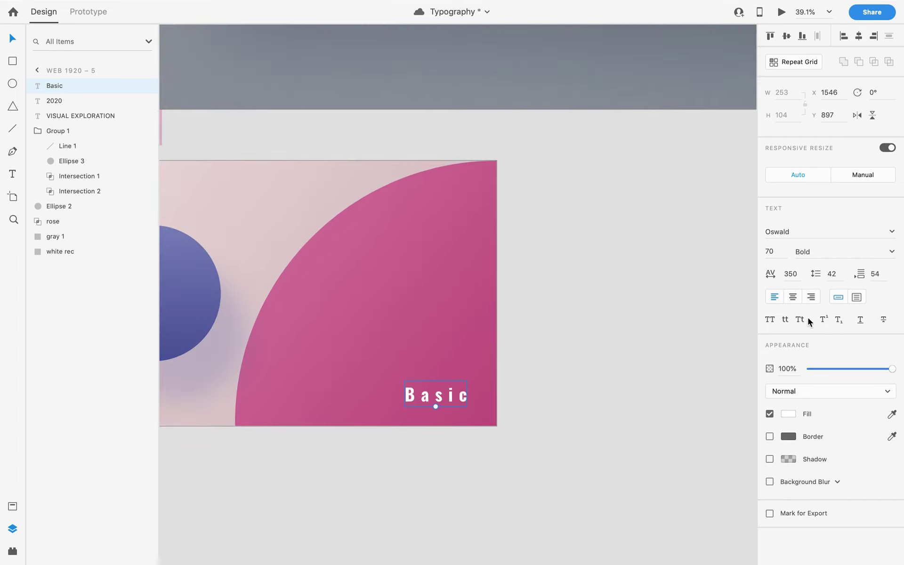
{"action": "left_click", "coordinate": [770, 319]}
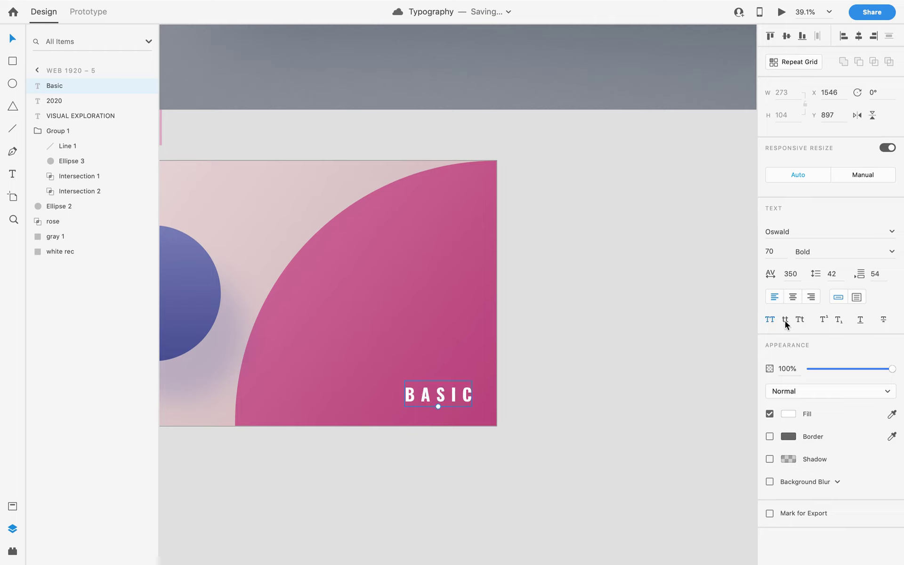
{"action": "left_click", "coordinate": [784, 320]}
{"action": "left_click", "coordinate": [800, 321]}
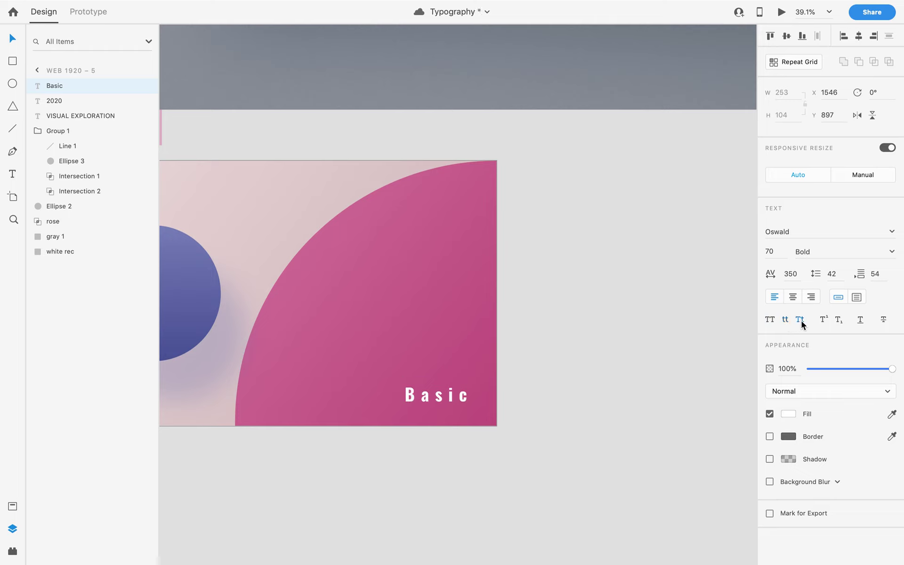
{"action": "left_click", "coordinate": [773, 321]}
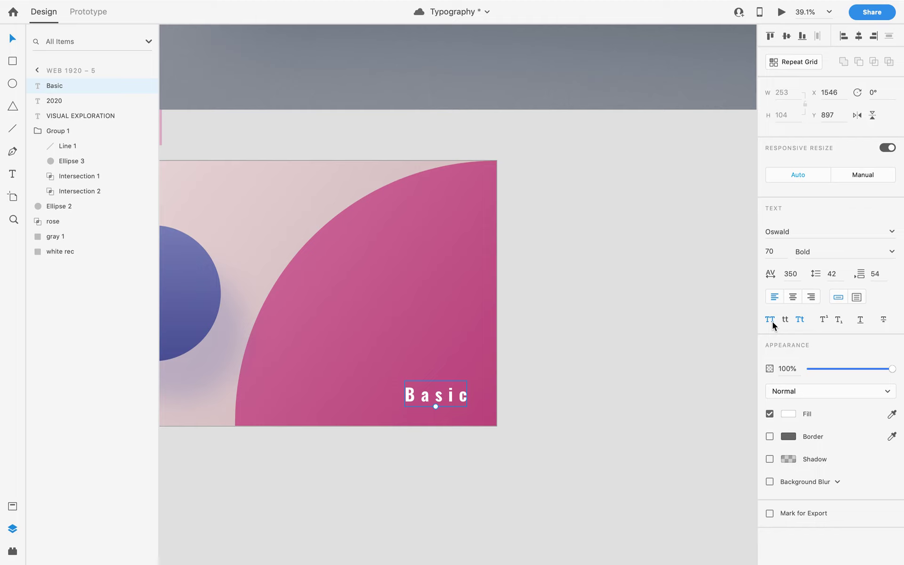
{"action": "left_click", "coordinate": [591, 400]}
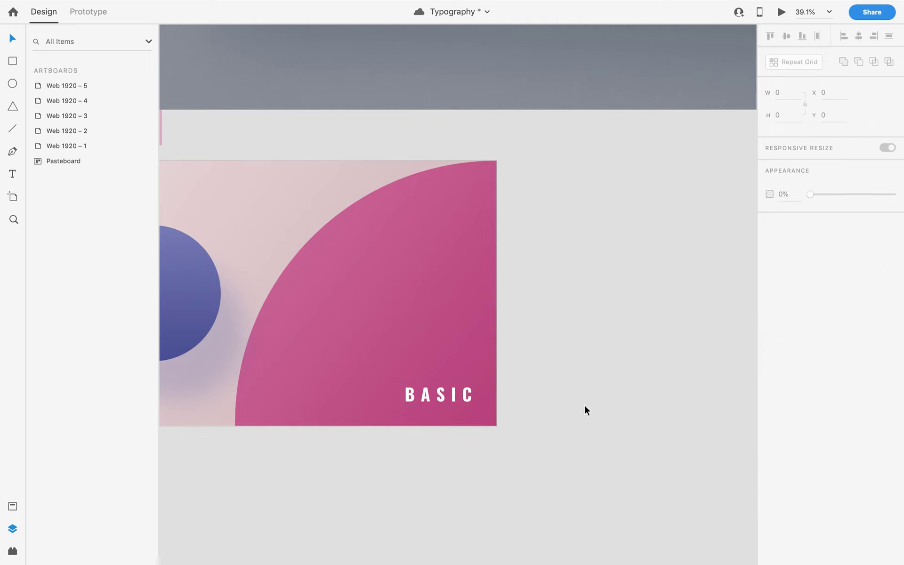
Compare the artboard's bold lettering with the BACK TO BASICS title on the reference image, examining its wording, size and placement.
{"action": "scroll", "coordinate": [583, 407], "scroll_direction": "down", "scroll_amount": 5}
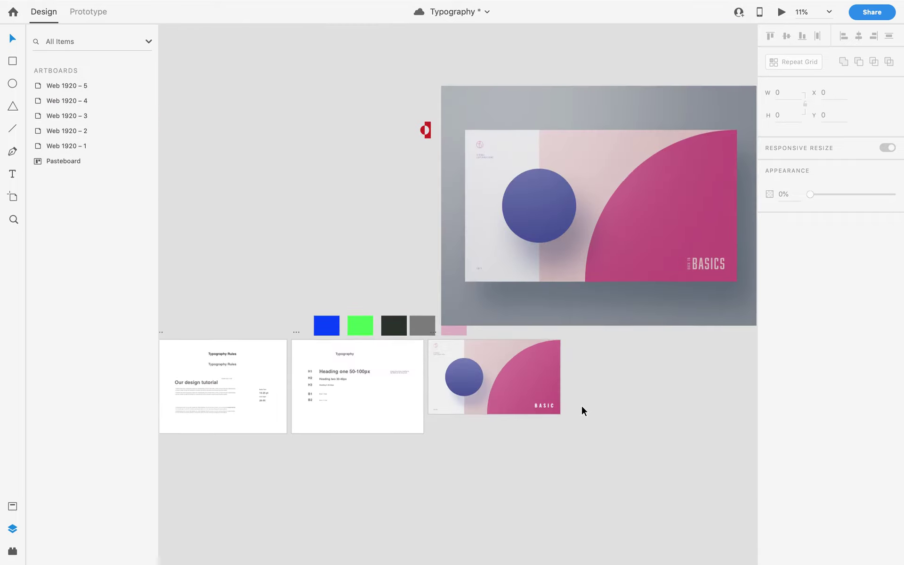
{"action": "scroll", "coordinate": [594, 406], "scroll_direction": "up", "scroll_amount": 2}
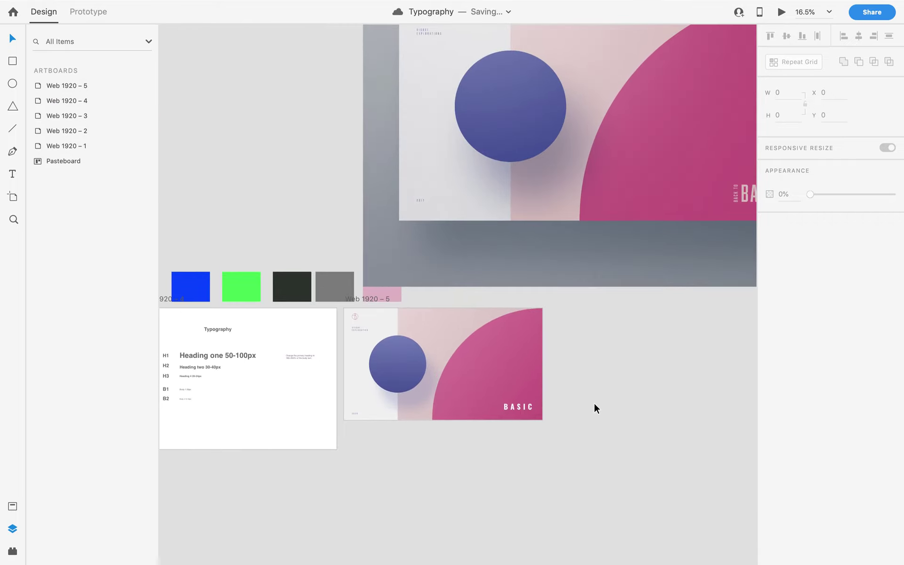
{"action": "left_click_drag", "start_coordinate": [594, 406], "coordinate": [529, 427]}
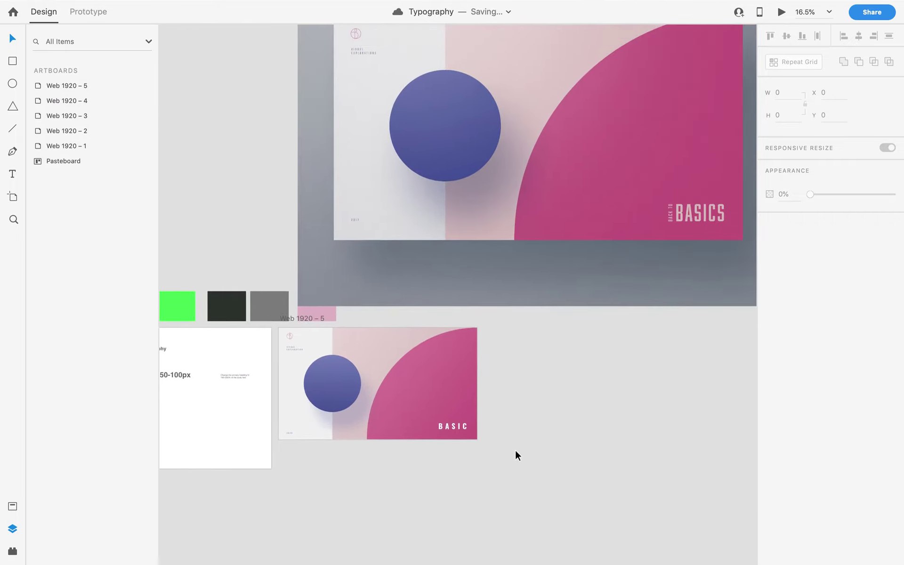
{"action": "scroll", "coordinate": [505, 448], "scroll_direction": "right", "scroll_amount": 1}
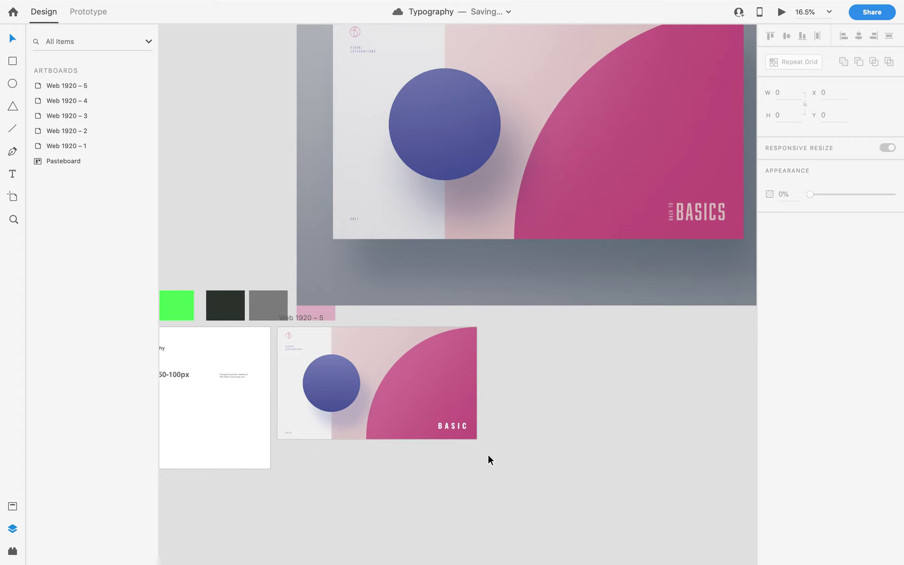
{"action": "scroll", "coordinate": [488, 456], "scroll_direction": "up", "scroll_amount": 2}
{"action": "scroll", "coordinate": [488, 456], "scroll_direction": "down", "scroll_amount": 3}
{"action": "scroll", "coordinate": [488, 448], "scroll_direction": "right", "scroll_amount": 2}
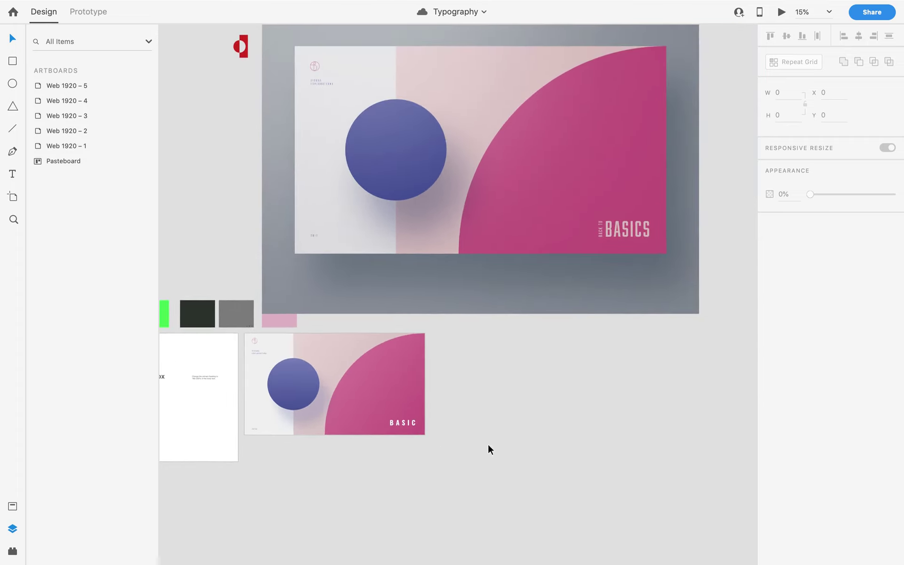
{"action": "scroll", "coordinate": [431, 459], "scroll_direction": "up", "scroll_amount": 1}
{"action": "scroll", "coordinate": [432, 459], "scroll_direction": "up", "scroll_amount": 1}
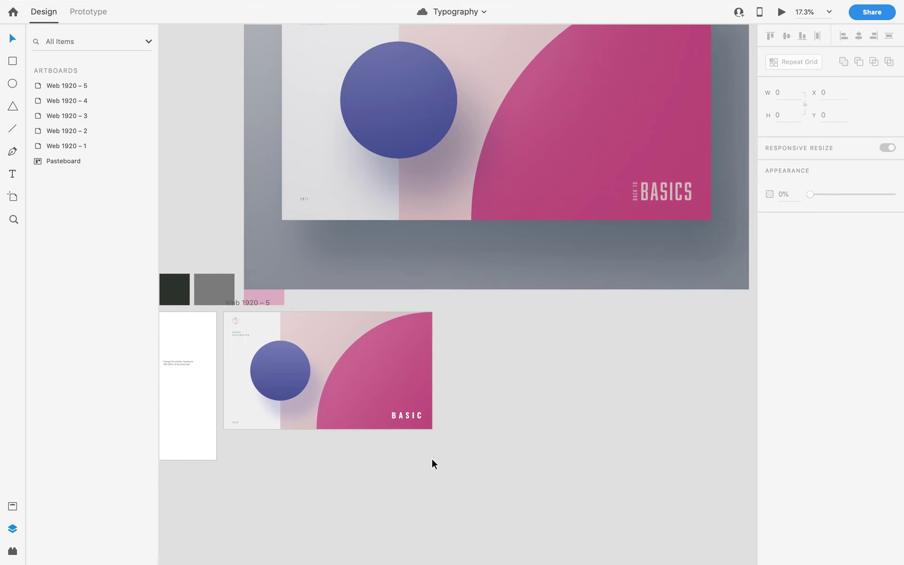
Add an s to the white lettering so that it reads Basics.
{"action": "left_click", "coordinate": [413, 415]}
{"action": "double_click", "coordinate": [413, 415]}
{"action": "key", "text": "Right"}
{"action": "type", "text": "s"}
{"action": "key", "text": "Escape"}
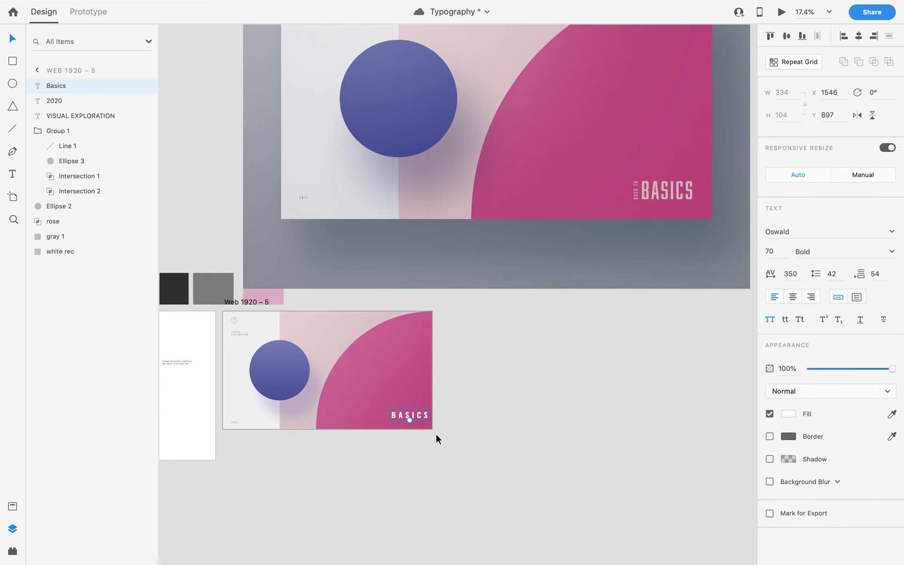
Move the BASICS text up to Y 817, enlarge it to size 79 and deselect it.
{"action": "left_click_drag", "start_coordinate": [420, 417], "coordinate": [415, 407]}
{"action": "scroll", "coordinate": [416, 408], "scroll_direction": "up", "scroll_amount": 4}
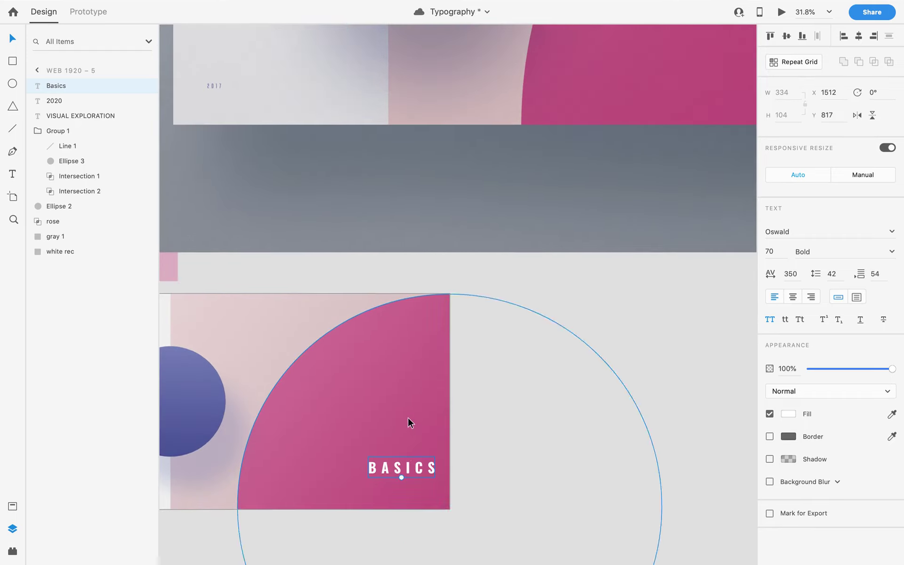
{"action": "left_click_drag", "start_coordinate": [401, 478], "coordinate": [402, 479]}
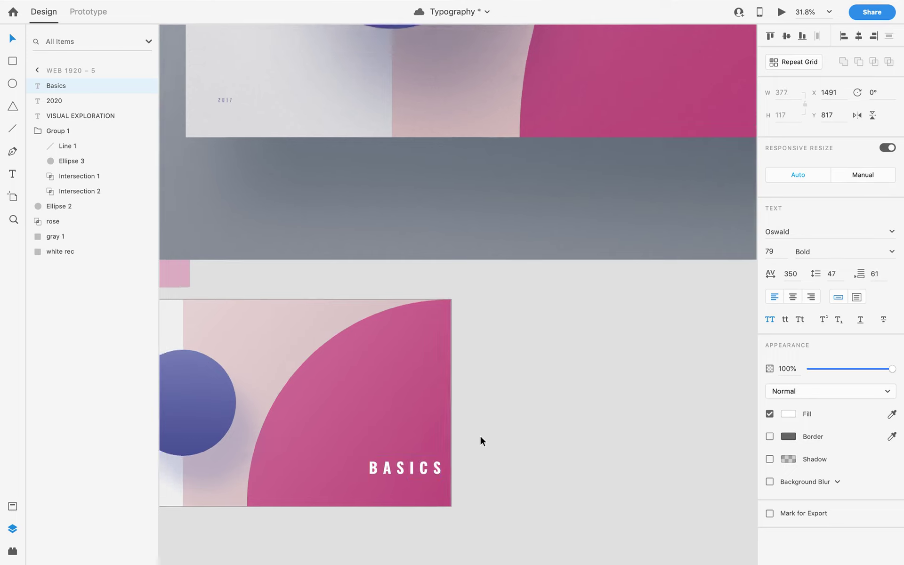
{"action": "scroll", "coordinate": [480, 435], "scroll_direction": "down", "scroll_amount": 5}
{"action": "left_click", "coordinate": [518, 437]}
{"action": "scroll", "coordinate": [472, 454], "scroll_direction": "up", "scroll_amount": 3}
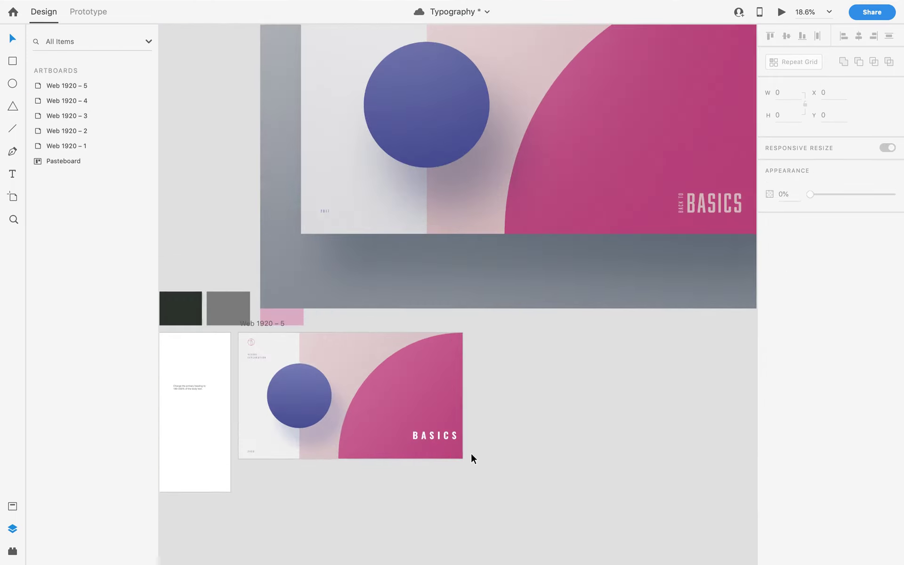
Move the BASICS text away from the artboard's right edge to X 1427 and set its font size to 99.
{"action": "left_click", "coordinate": [451, 436]}
{"action": "left_click_drag", "start_coordinate": [442, 440], "coordinate": [431, 425]}
{"action": "scroll", "coordinate": [444, 449], "scroll_direction": "up", "scroll_amount": 3}
{"action": "scroll", "coordinate": [433, 429], "scroll_direction": "down", "scroll_amount": 4}
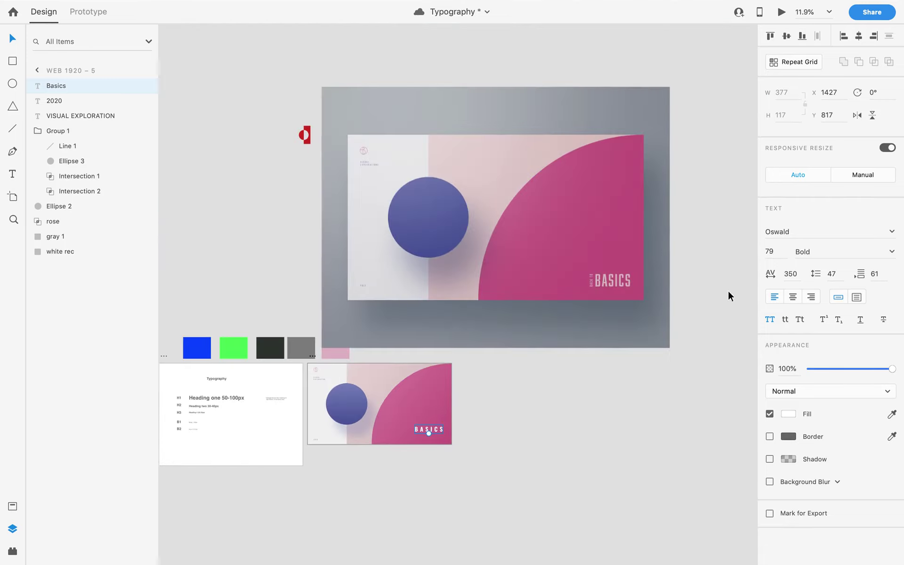
{"action": "left_click", "coordinate": [775, 252]}
{"action": "type", "text": "99"}
{"action": "key", "text": "Return"}
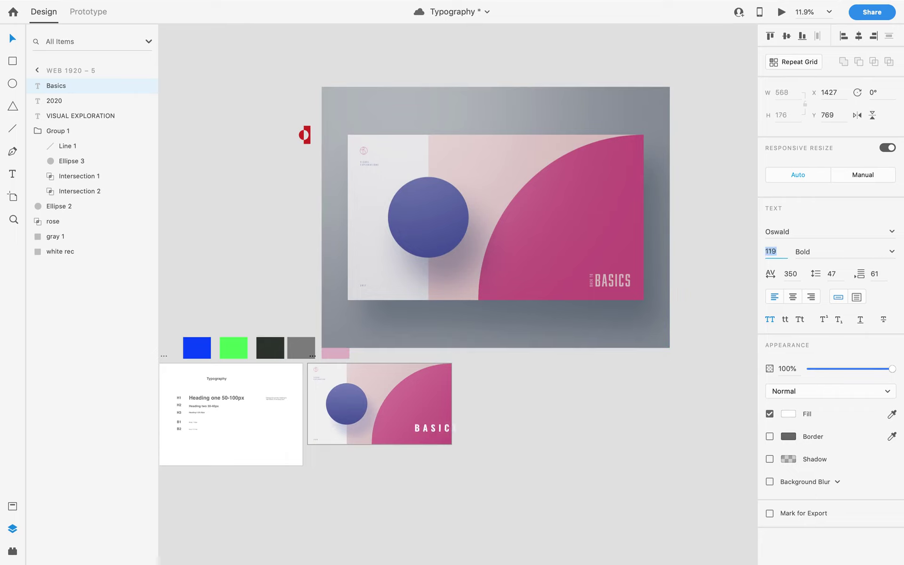
{"action": "scroll", "coordinate": [394, 502], "scroll_direction": "up", "scroll_amount": 5}
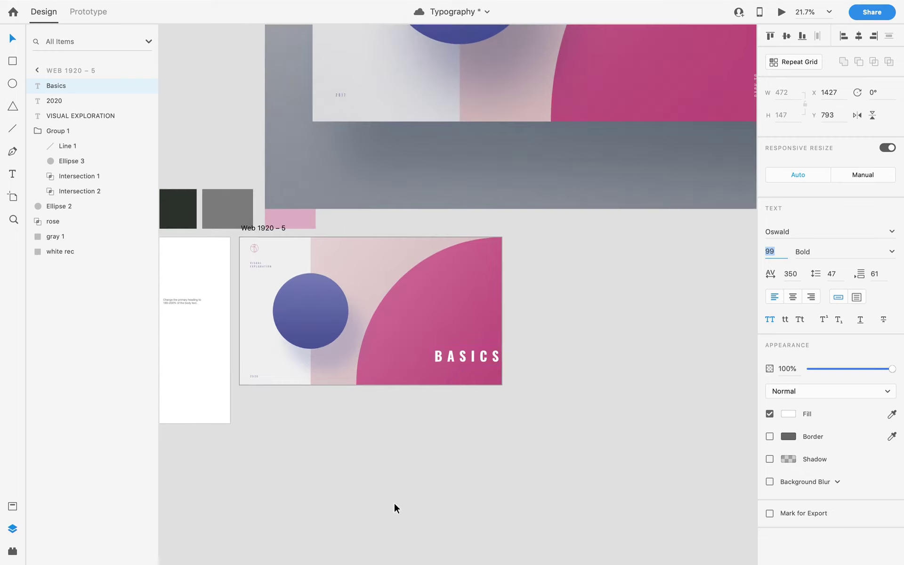
{"action": "scroll", "coordinate": [529, 325], "scroll_direction": "up", "scroll_amount": 1}
Tighten the BASICS text's character spacing to 300 and deselect it.
{"action": "left_click", "coordinate": [792, 279]}
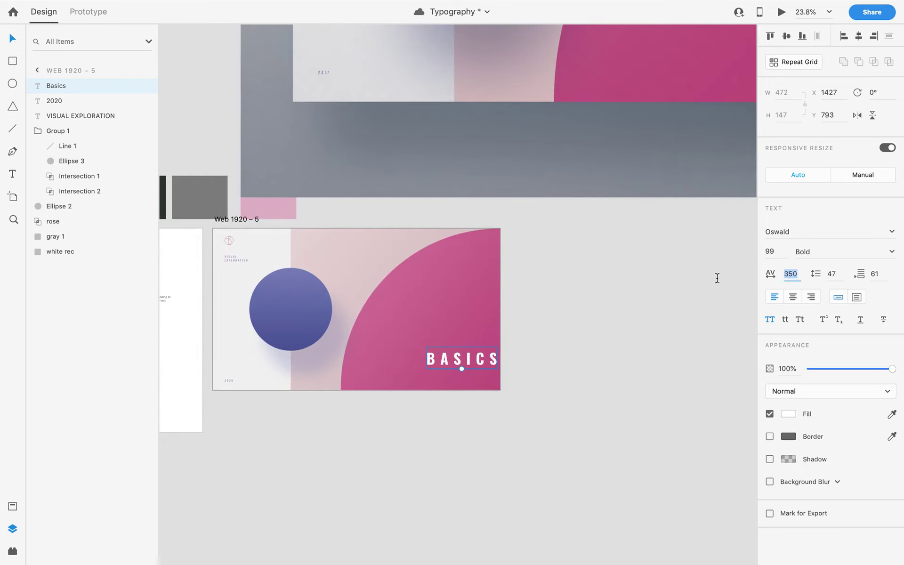
{"action": "type", "text": "340"}
{"action": "key", "text": "Return"}
{"action": "type", "text": "300"}
{"action": "key", "text": "Return"}
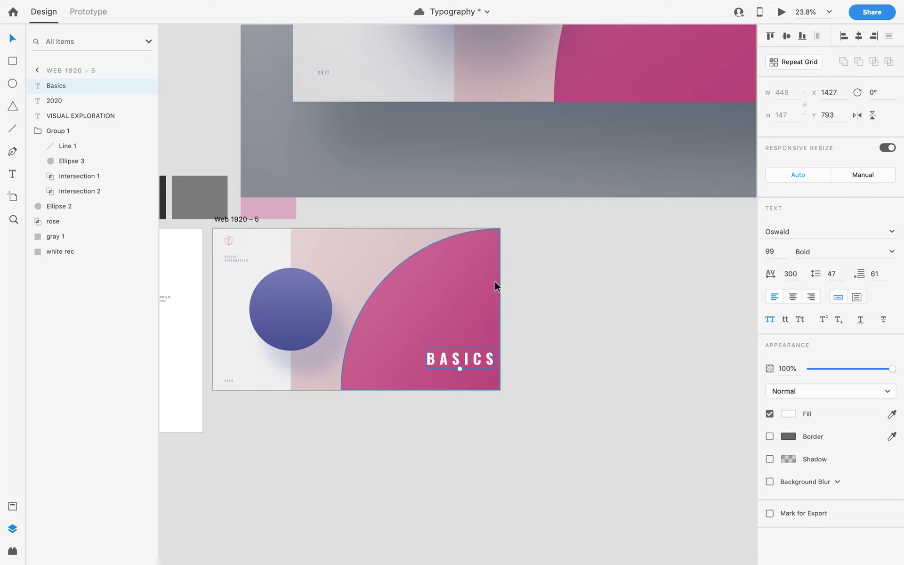
{"action": "left_click", "coordinate": [510, 448]}
Reposition the BASICS text to X 1388, Y 817 and check its placement against the reference image.
{"action": "scroll", "coordinate": [501, 398], "scroll_direction": "down", "scroll_amount": 5}
{"action": "scroll", "coordinate": [532, 396], "scroll_direction": "up", "scroll_amount": 4}
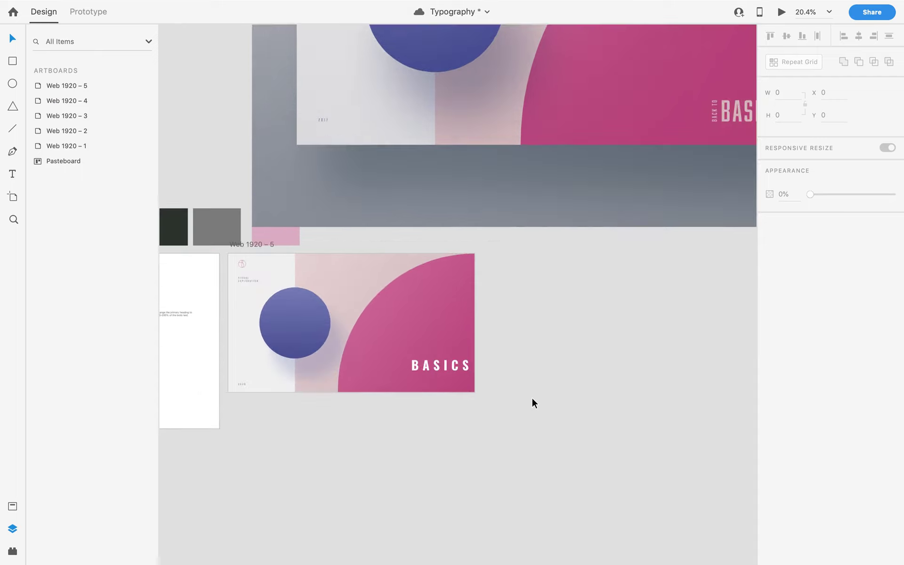
{"action": "left_click_drag", "start_coordinate": [573, 382], "coordinate": [493, 398]}
{"action": "left_click_drag", "start_coordinate": [358, 389], "coordinate": [361, 388]}
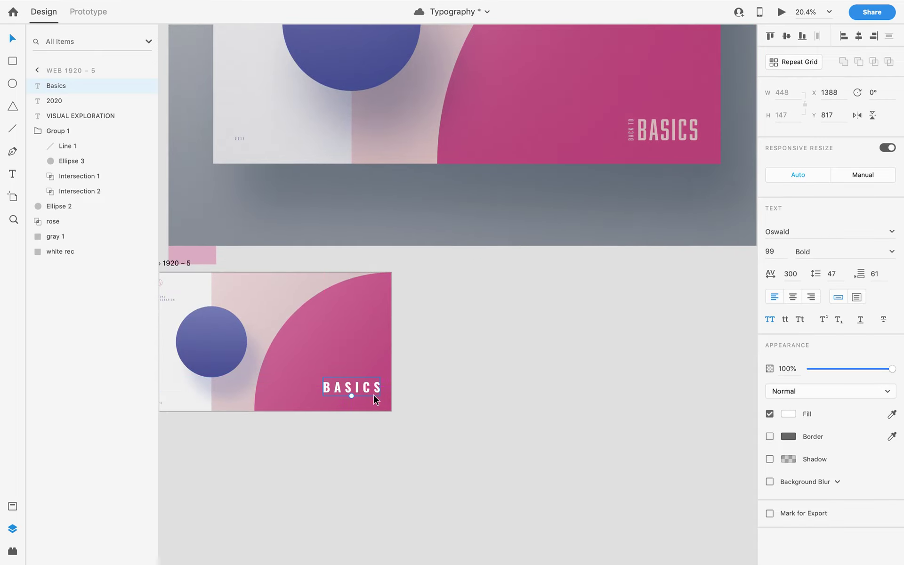
{"action": "scroll", "coordinate": [370, 397], "scroll_direction": "up", "scroll_amount": 5}
{"action": "scroll", "coordinate": [370, 397], "scroll_direction": "down", "scroll_amount": 6}
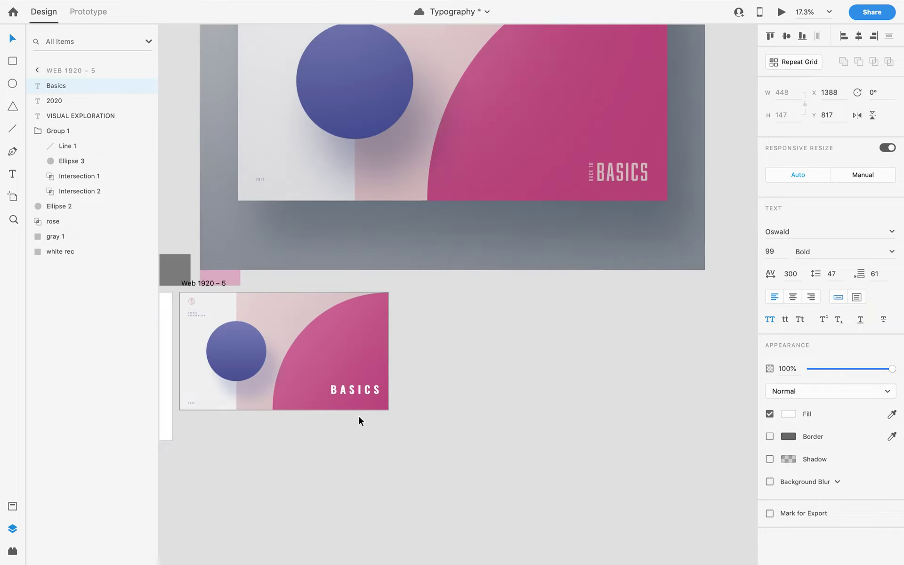
{"action": "scroll", "coordinate": [347, 410], "scroll_direction": "up", "scroll_amount": 3}
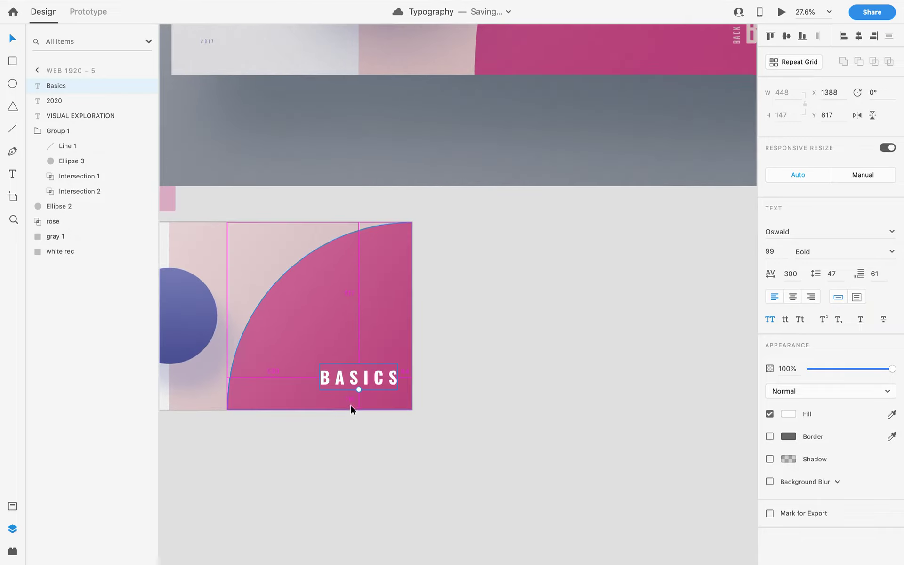
Lower the BASICS text to Y 849, keeping X 1388, and deselect it.
{"action": "key", "text": "shift+Down"}
{"action": "key", "text": "shift+Down"}
{"action": "key", "text": "shift+Down"}
{"action": "key", "text": "Down"}
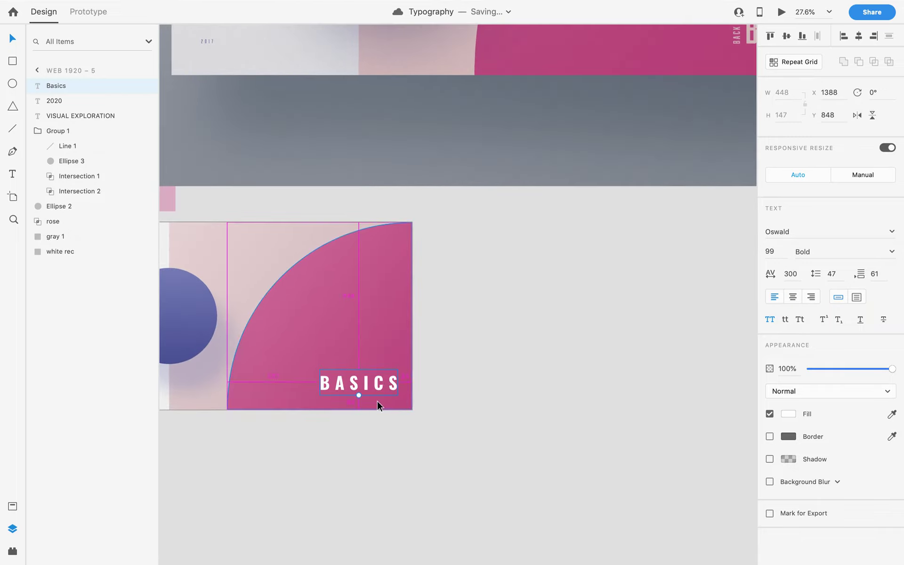
{"action": "scroll", "coordinate": [372, 405], "scroll_direction": "up", "scroll_amount": 4}
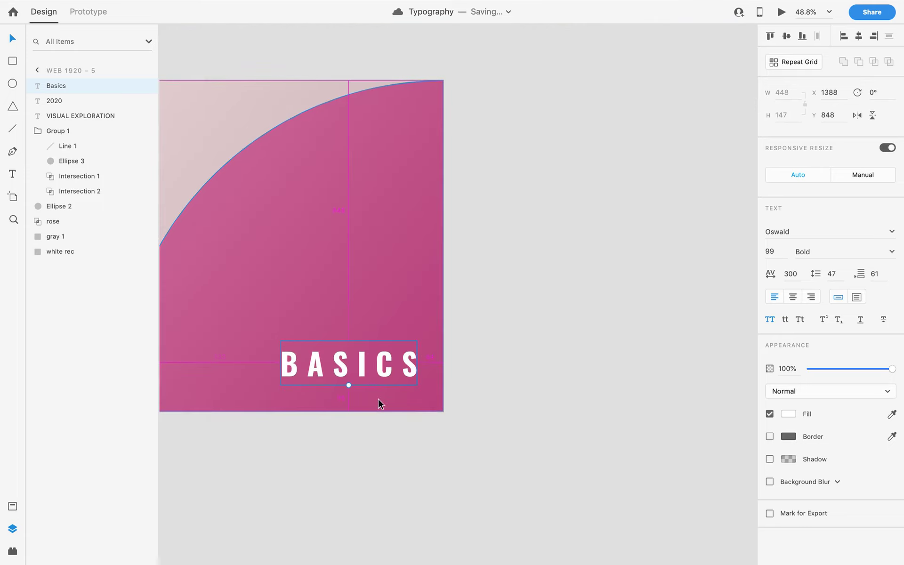
{"action": "key", "text": "Down"}
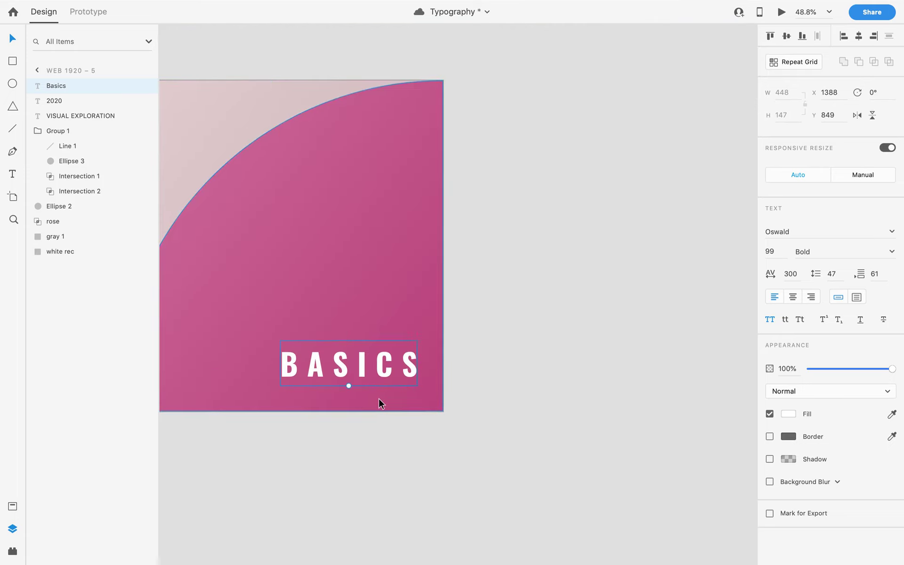
{"action": "left_click", "coordinate": [506, 372]}
Compare the BASICS lettering and overall layout on the Web 1920 – 5 artboard with the reference image.
{"action": "scroll", "coordinate": [505, 371], "scroll_direction": "down", "scroll_amount": 5}
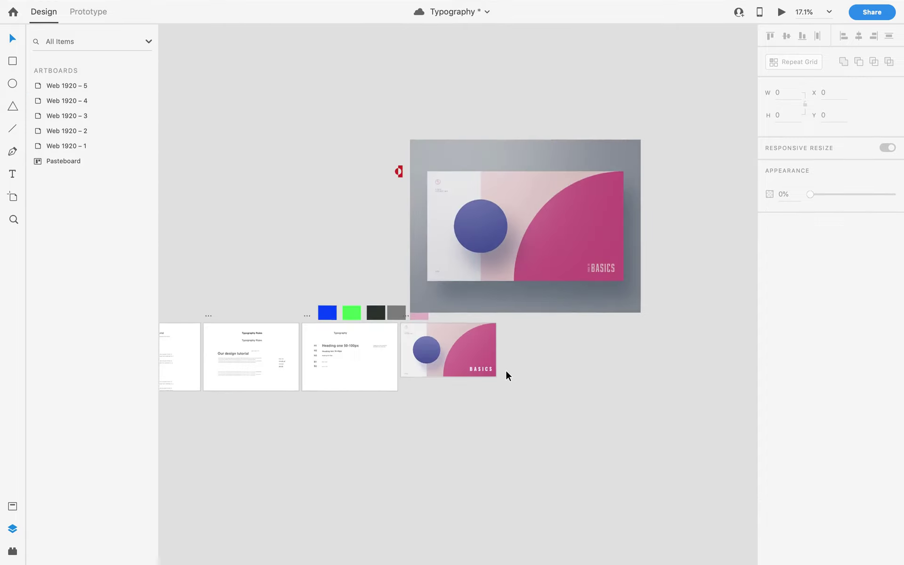
{"action": "scroll", "coordinate": [506, 372], "scroll_direction": "up", "scroll_amount": 3}
{"action": "left_click_drag", "start_coordinate": [561, 348], "coordinate": [523, 361]}
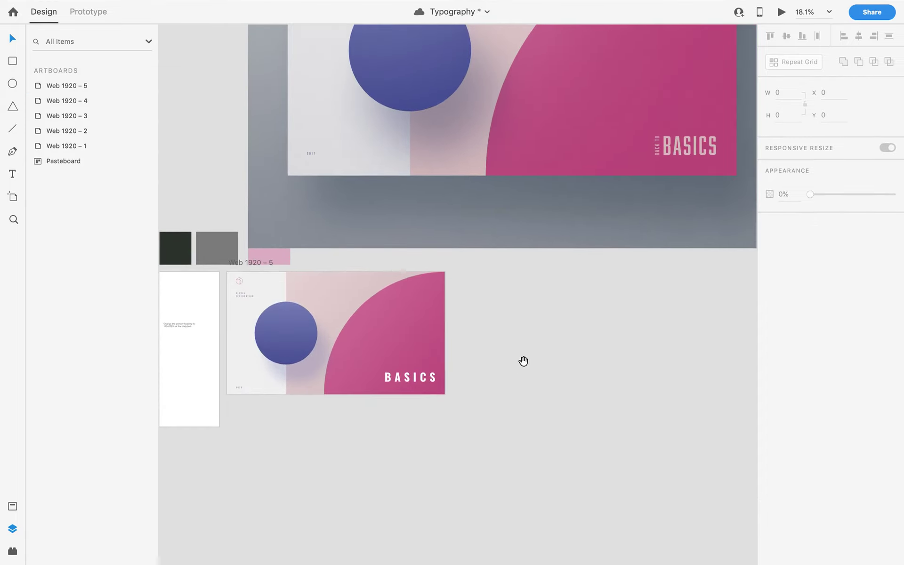
{"action": "scroll", "coordinate": [424, 419], "scroll_direction": "up", "scroll_amount": 3}
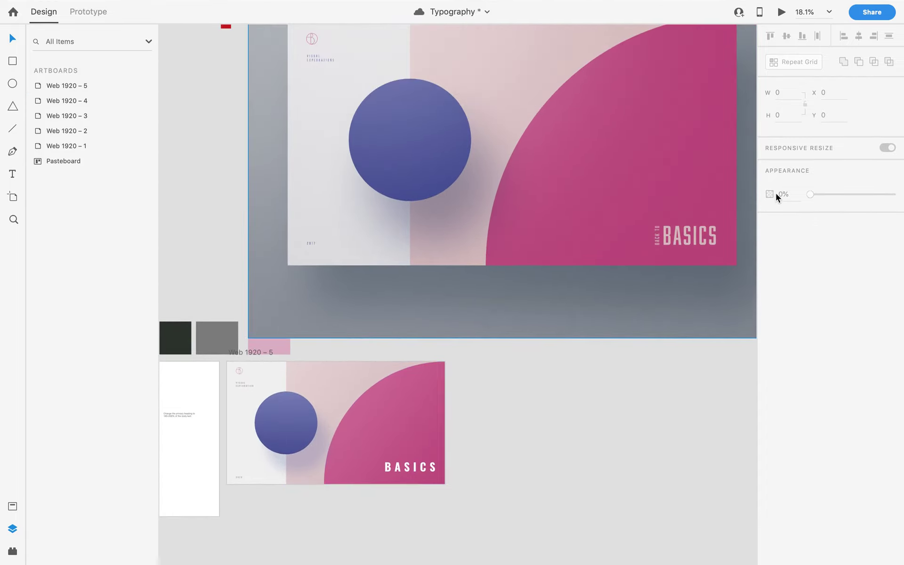
{"action": "scroll", "coordinate": [418, 465], "scroll_direction": "down", "scroll_amount": 2}
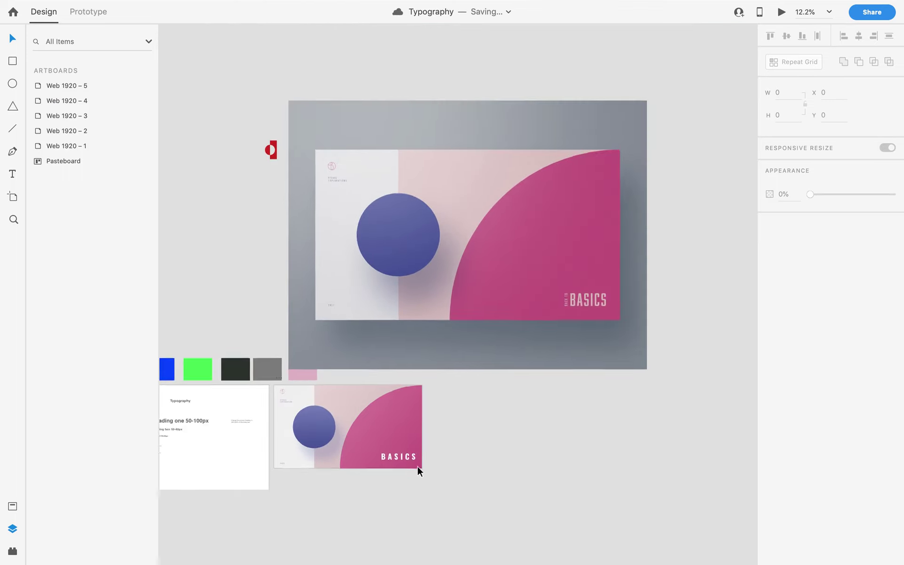
{"action": "scroll", "coordinate": [402, 461], "scroll_direction": "up", "scroll_amount": 5}
{"action": "left_click", "coordinate": [381, 436]}
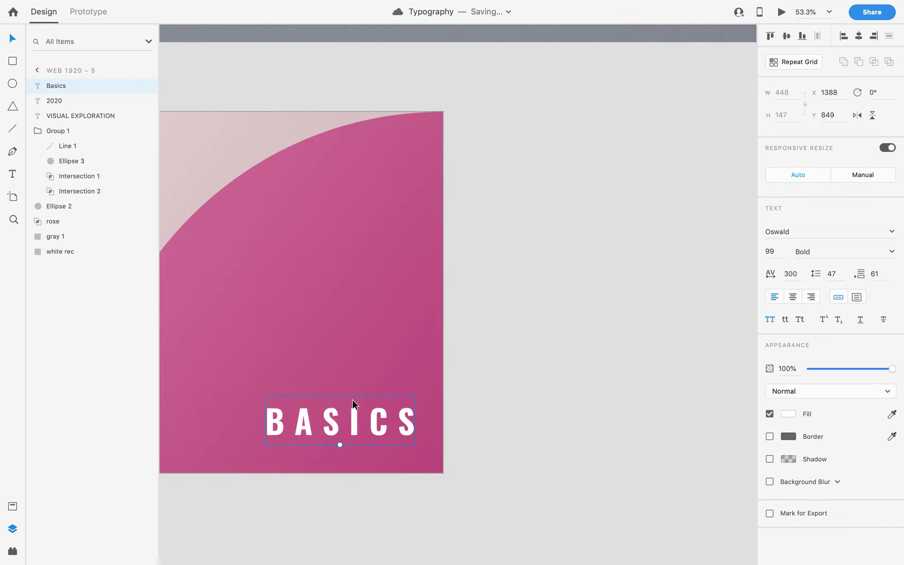
{"action": "left_click", "coordinate": [558, 391]}
{"action": "scroll", "coordinate": [311, 442], "scroll_direction": "up", "scroll_amount": 2}
{"action": "scroll", "coordinate": [313, 436], "scroll_direction": "down", "scroll_amount": 4}
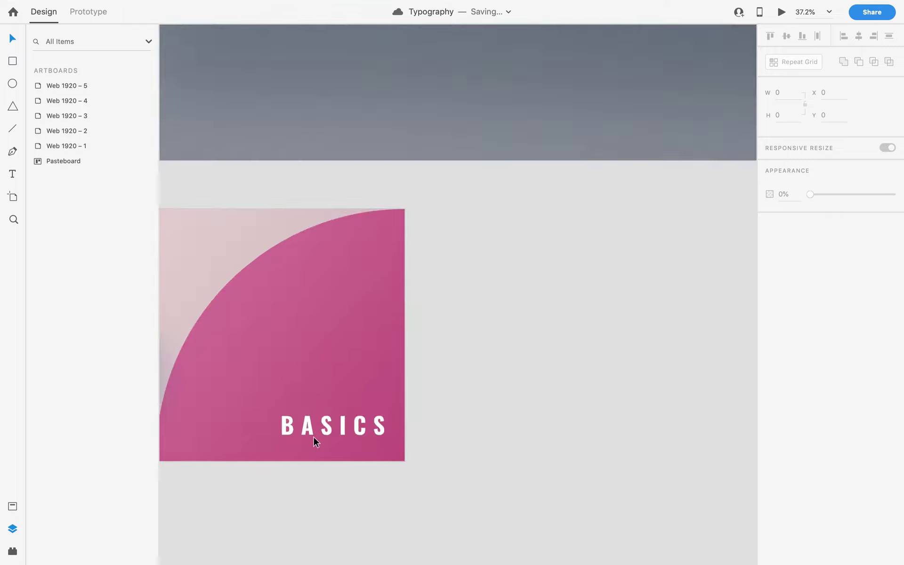
{"action": "scroll", "coordinate": [422, 422], "scroll_direction": "left", "scroll_amount": 5}
{"action": "scroll", "coordinate": [513, 444], "scroll_direction": "up", "scroll_amount": 3}
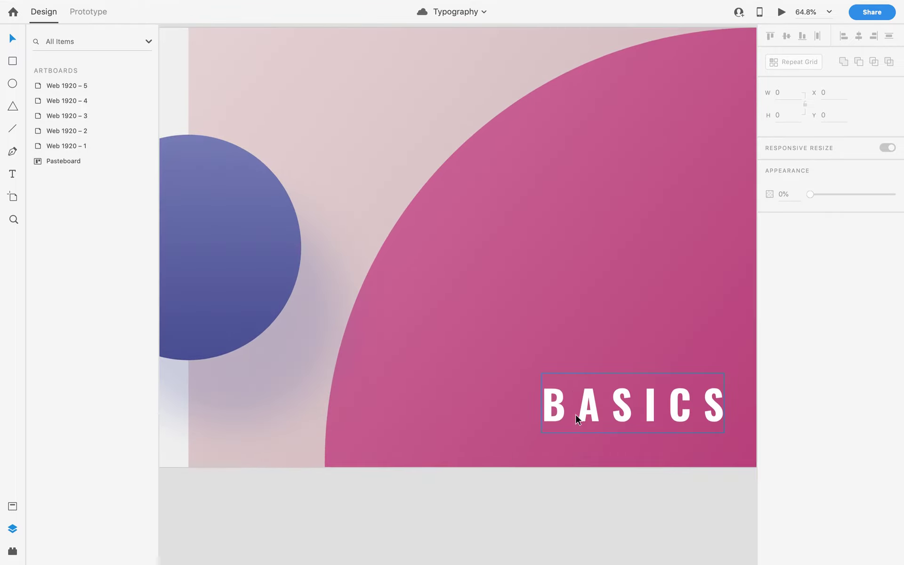
{"action": "left_click", "coordinate": [584, 418]}
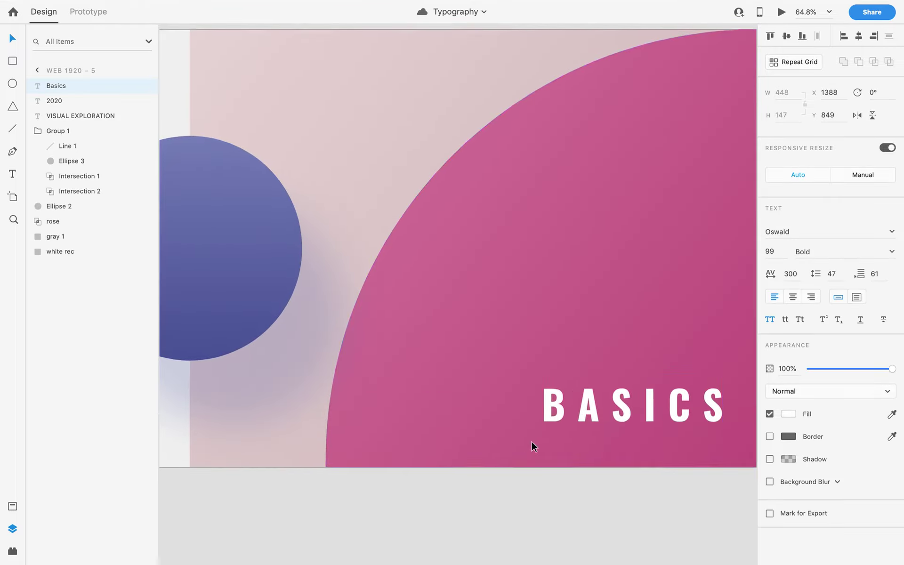
Duplicate the 2020 caption beside the start of BASICS at X 1309, Y 923 and change the copy's fill to white.
{"action": "scroll", "coordinate": [531, 441], "scroll_direction": "down", "scroll_amount": 3}
{"action": "scroll", "coordinate": [285, 429], "scroll_direction": "up", "scroll_amount": 2}
{"action": "left_click", "coordinate": [284, 449]}
{"action": "left_click_drag", "start_coordinate": [285, 448], "coordinate": [594, 430]}
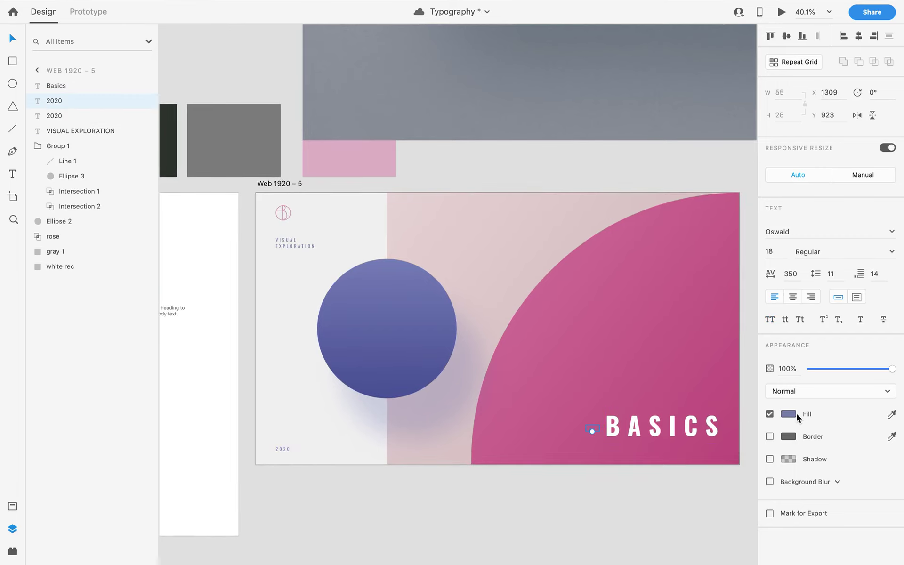
{"action": "left_click", "coordinate": [789, 414]}
{"action": "left_click_drag", "start_coordinate": [707, 378], "coordinate": [557, 318]}
{"action": "left_click", "coordinate": [572, 522]}
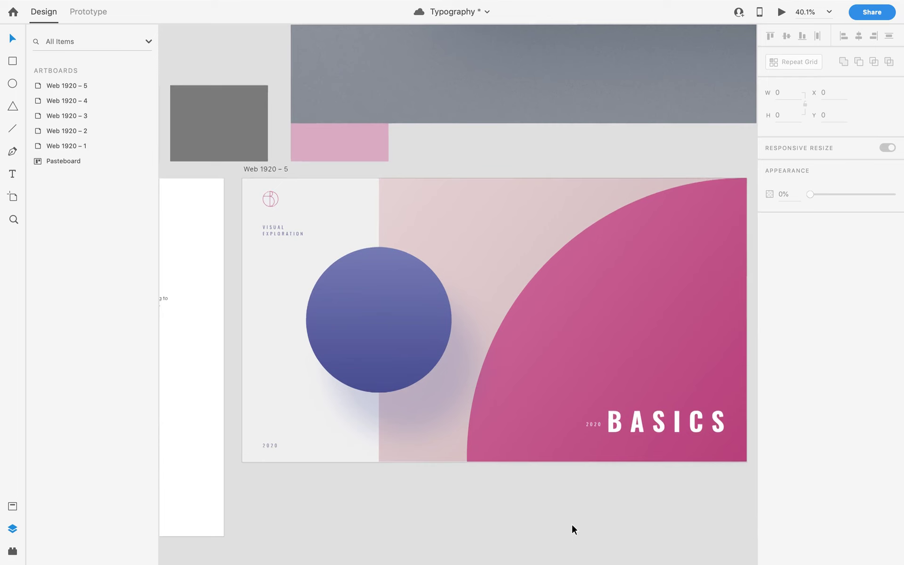
Rotate the white 2020 copy beside BASICS to -90°.
{"action": "scroll", "coordinate": [572, 525], "scroll_direction": "up", "scroll_amount": 3}
{"action": "left_click", "coordinate": [618, 351]}
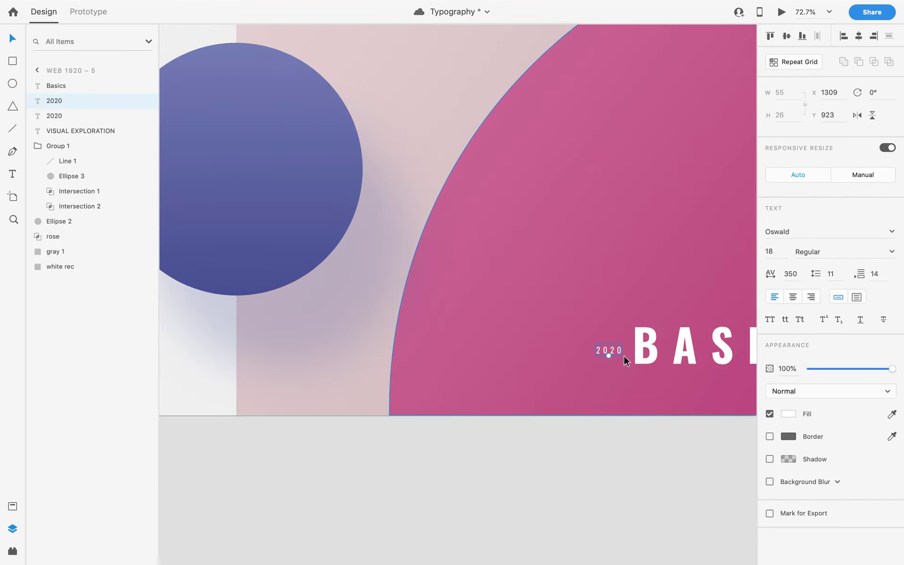
{"action": "left_click", "coordinate": [888, 91]}
{"action": "type", "text": "-40"}
{"action": "key", "text": "Return"}
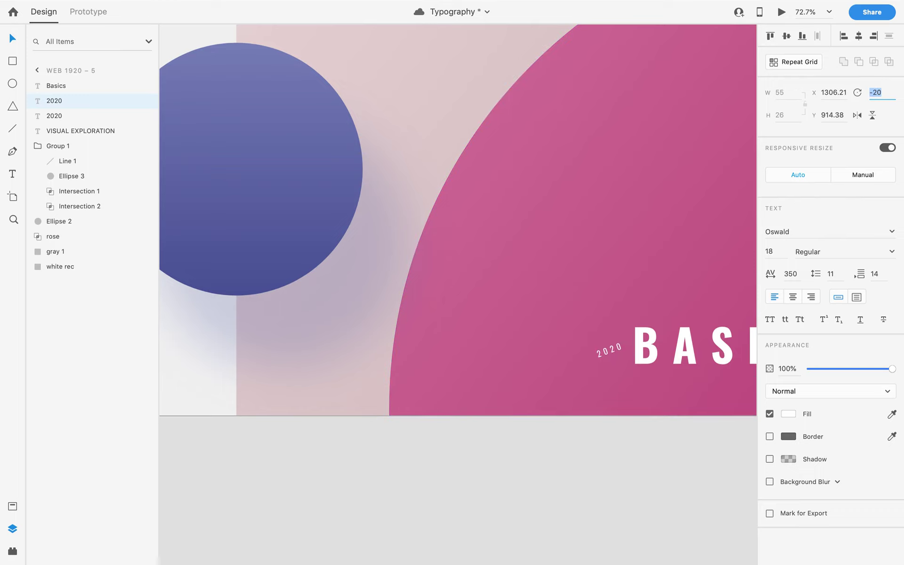
{"action": "type", "text": "-90"}
{"action": "key", "text": "Return"}
Replace the rotated caption's text with "Back to" and deselect it.
{"action": "double_click", "coordinate": [612, 357]}
{"action": "type", "text": "Back t"}
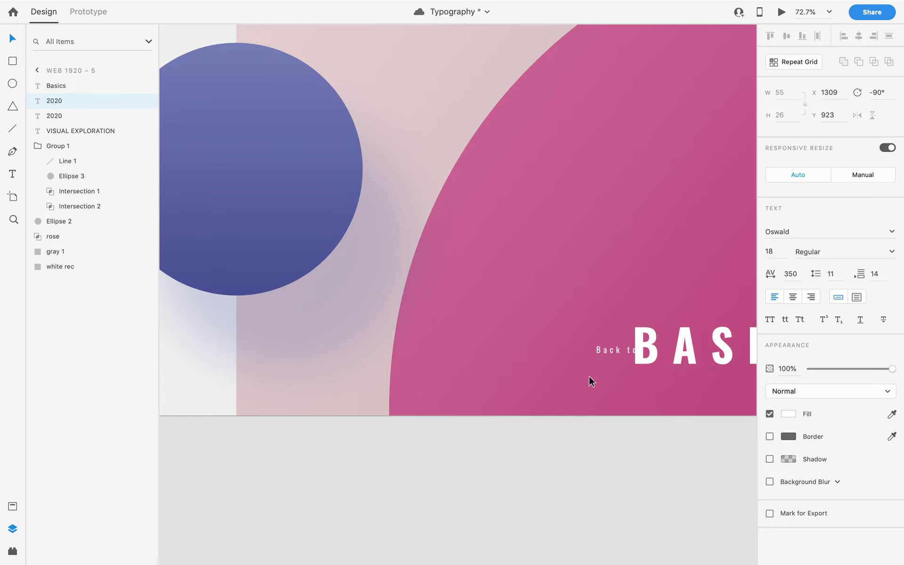
{"action": "type", "text": "o"}
{"action": "key", "text": "Escape"}
{"action": "scroll", "coordinate": [606, 464], "scroll_direction": "down", "scroll_amount": 5}
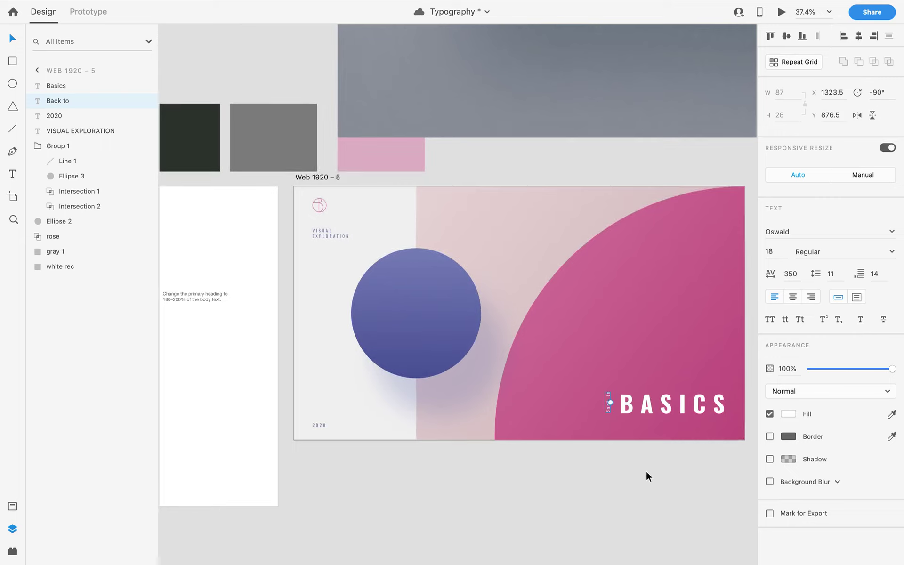
{"action": "left_click", "coordinate": [645, 475]}
Check the reference lettering and move the Back to caption closer to BASICS at X 1342.5, Y 878.5.
{"action": "scroll", "coordinate": [658, 464], "scroll_direction": "up", "scroll_amount": 10}
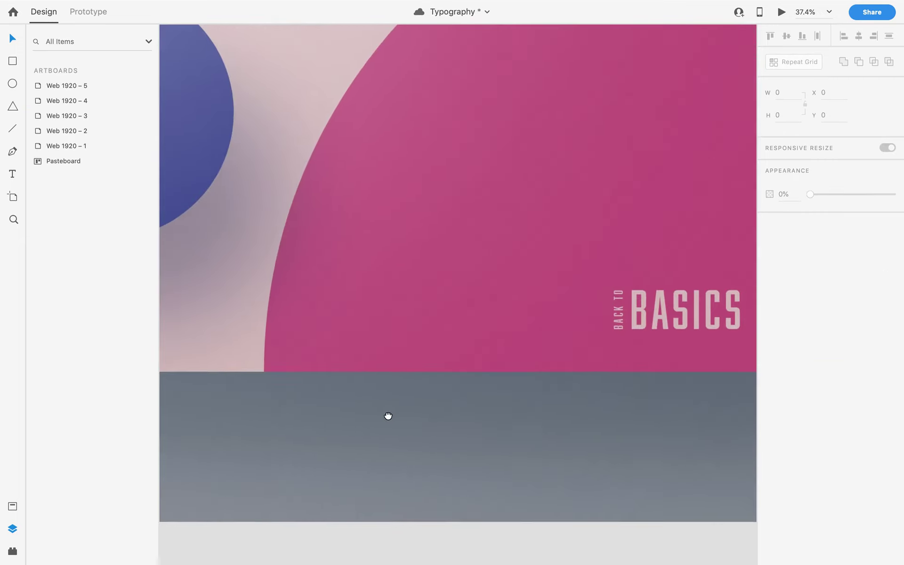
{"action": "scroll", "coordinate": [388, 416], "scroll_direction": "down", "scroll_amount": 10}
{"action": "scroll", "coordinate": [363, 404], "scroll_direction": "up", "scroll_amount": 2}
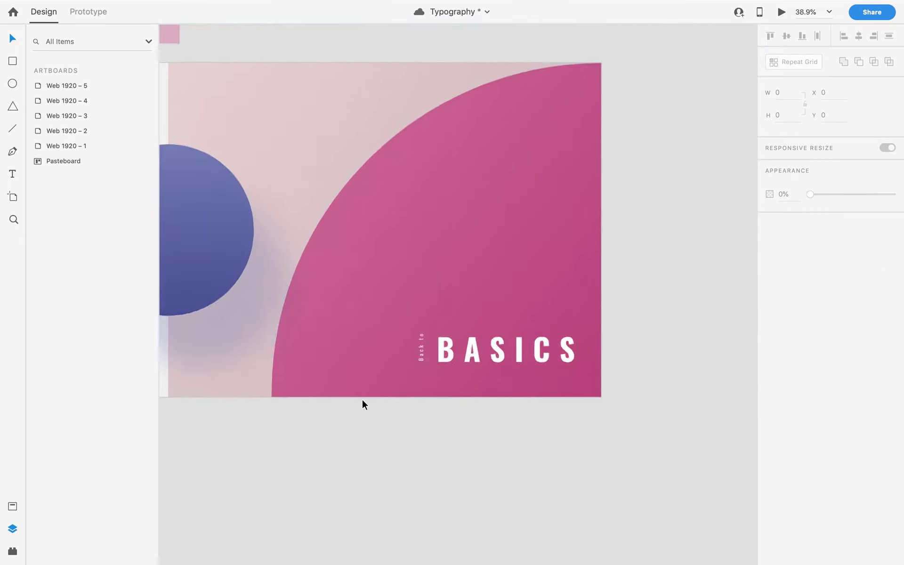
{"action": "scroll", "coordinate": [362, 404], "scroll_direction": "up", "scroll_amount": 5}
{"action": "left_click", "coordinate": [456, 327]}
{"action": "left_click_drag", "start_coordinate": [460, 329], "coordinate": [459, 324]}
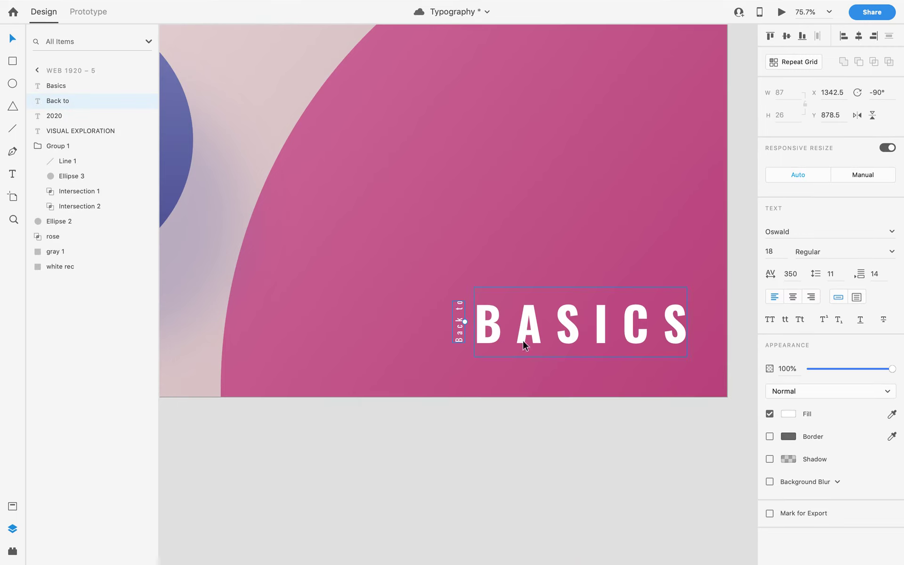
Try a character spacing of 50 on the Back to caption.
{"action": "left_click", "coordinate": [796, 275]}
{"action": "type", "text": "50"}
{"action": "key", "text": "Return"}
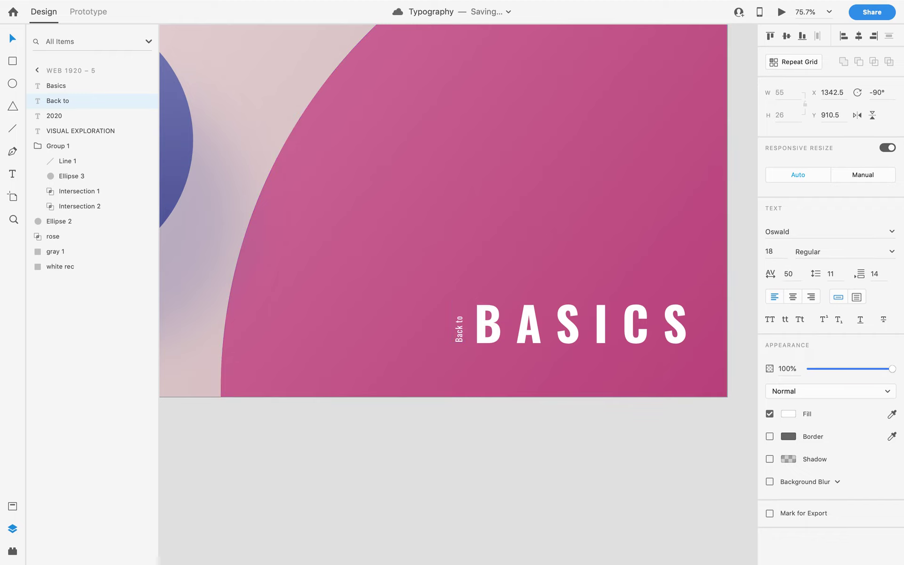
Set the Back to caption's character spacing to 200 and convert it to uppercase.
{"action": "left_click", "coordinate": [796, 274]}
{"action": "type", "text": "200"}
{"action": "key", "text": "Return"}
{"action": "left_click", "coordinate": [770, 320]}
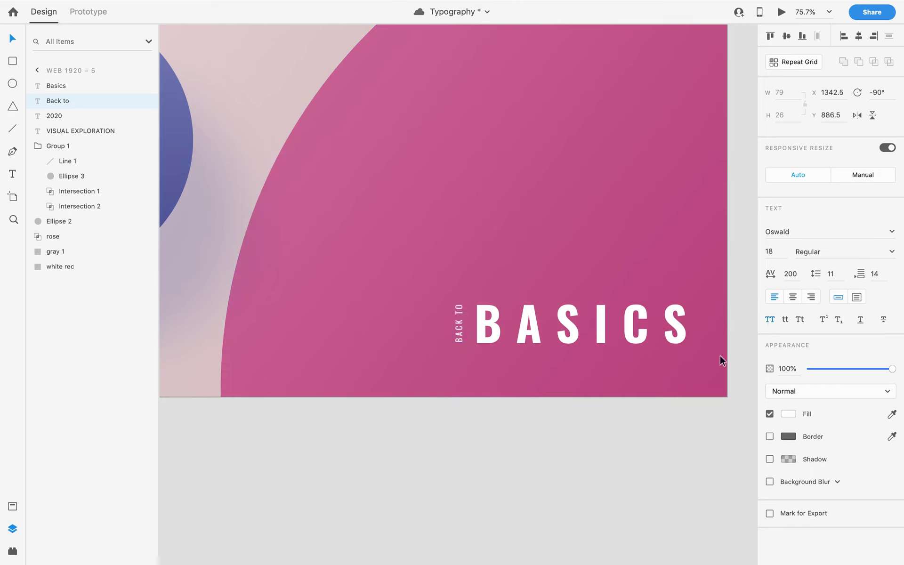
{"action": "left_click", "coordinate": [417, 501]}
Align the vertical BACK TO caption with the BASICS letters by moving it to X 1341.5, Y 889.5.
{"action": "left_click_drag", "start_coordinate": [459, 322], "coordinate": [459, 321]}
{"action": "scroll", "coordinate": [490, 330], "scroll_direction": "up", "scroll_amount": 5}
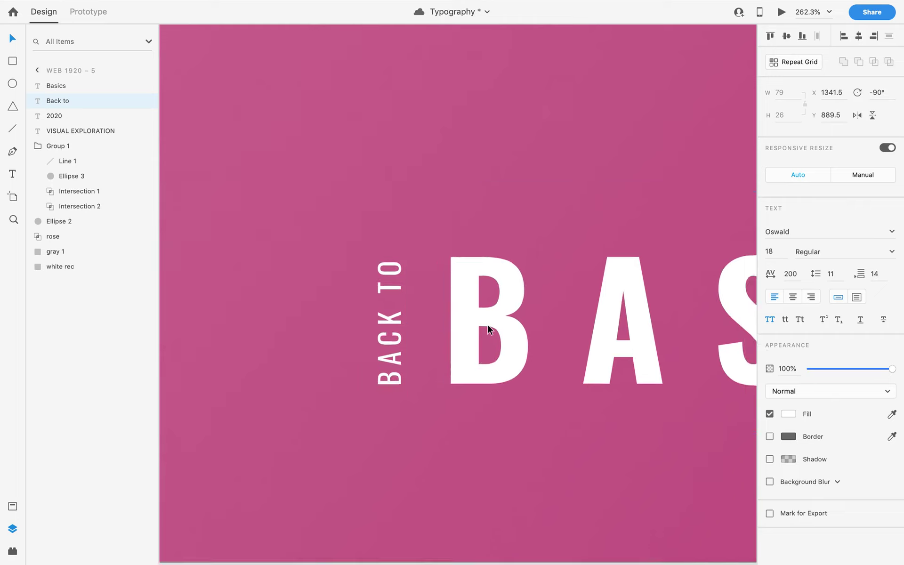
{"action": "scroll", "coordinate": [490, 330], "scroll_direction": "down", "scroll_amount": 4}
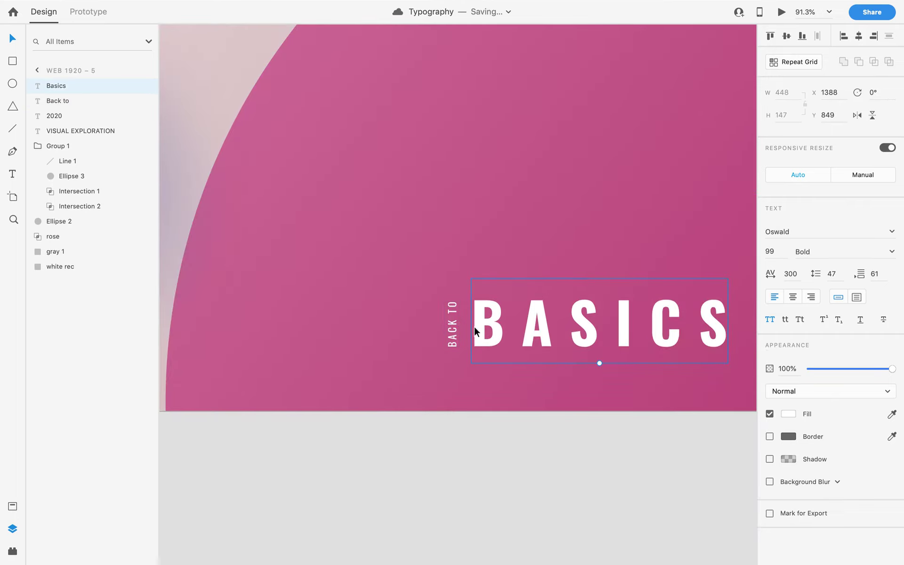
{"action": "scroll", "coordinate": [479, 322], "scroll_direction": "down", "scroll_amount": 3}
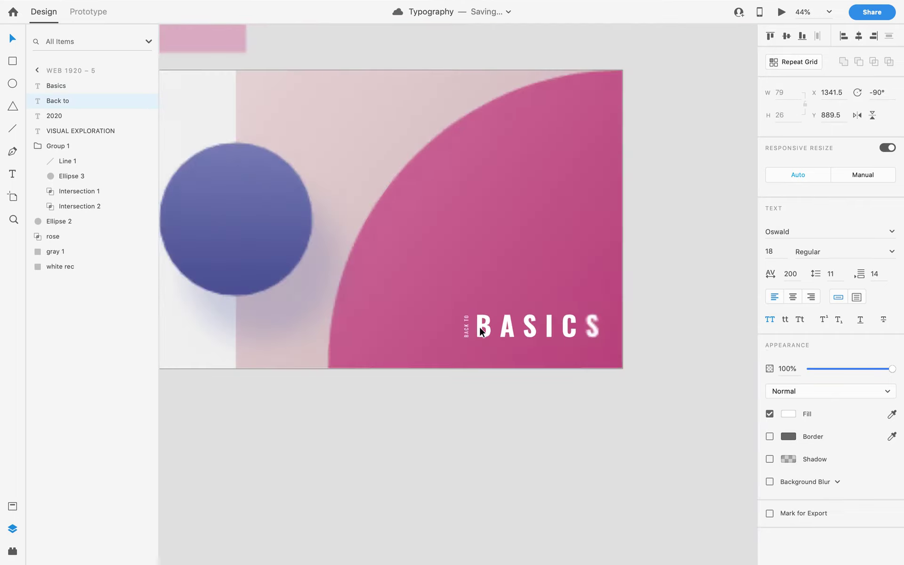
{"action": "left_click", "coordinate": [335, 260]}
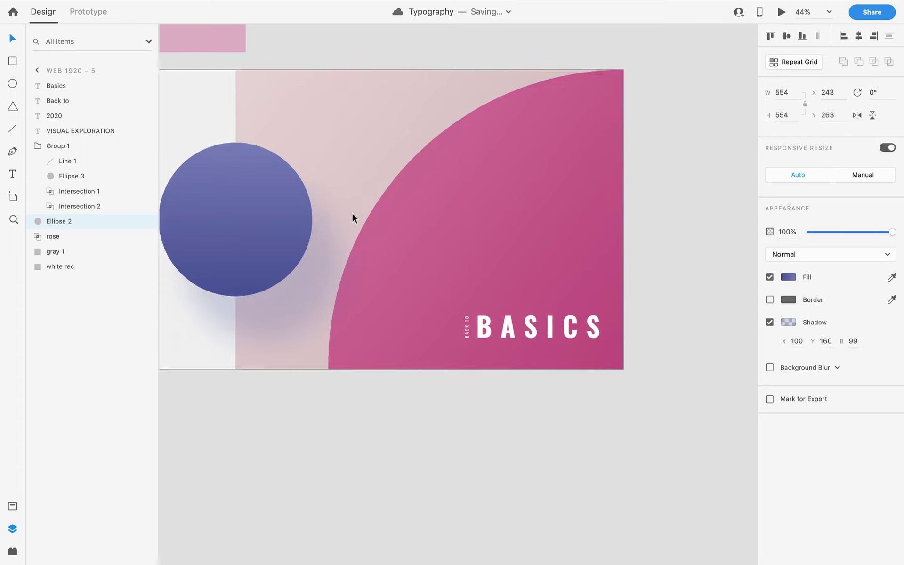
{"action": "scroll", "coordinate": [353, 215], "scroll_direction": "up", "scroll_amount": 1}
{"action": "left_click_drag", "start_coordinate": [319, 516], "coordinate": [464, 468]}
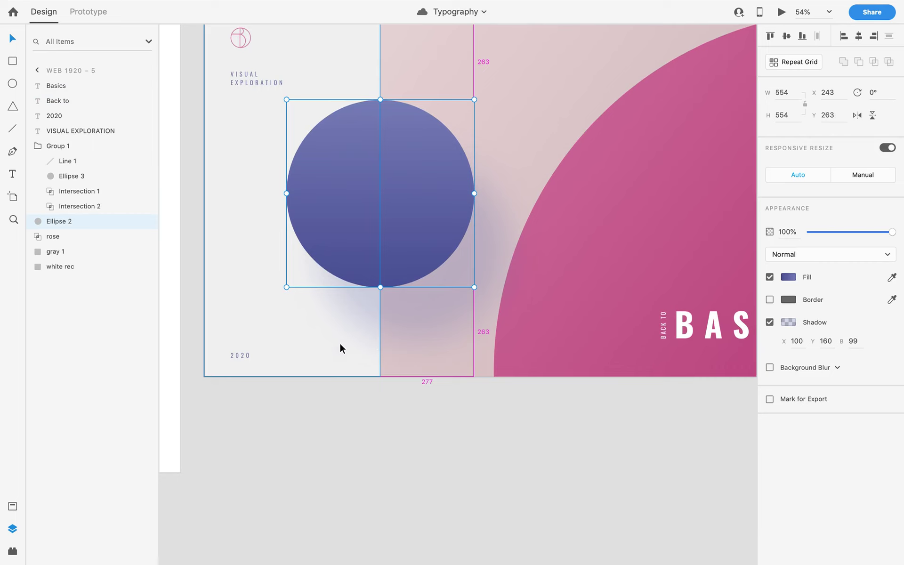
{"action": "mouse_move", "coordinate": [83, 4]}
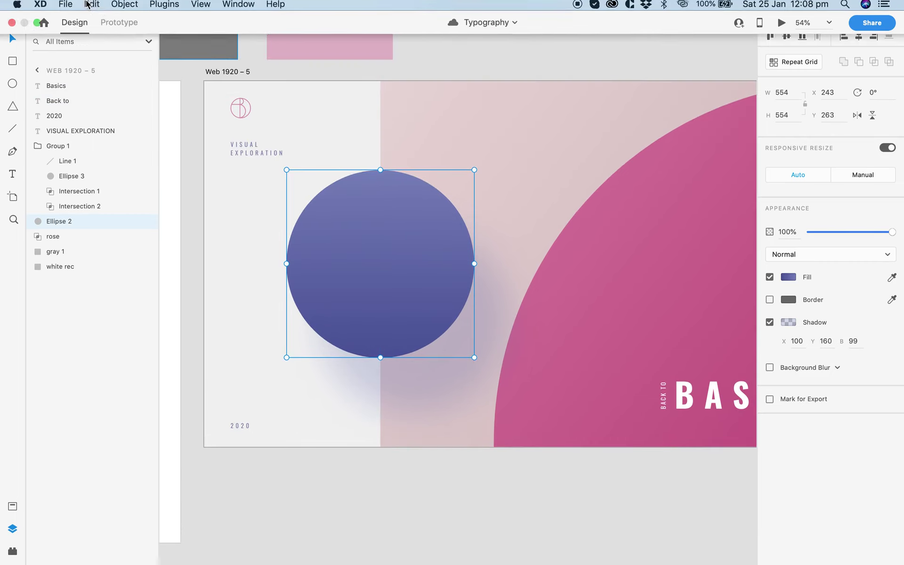
{"action": "left_click", "coordinate": [124, 6]}
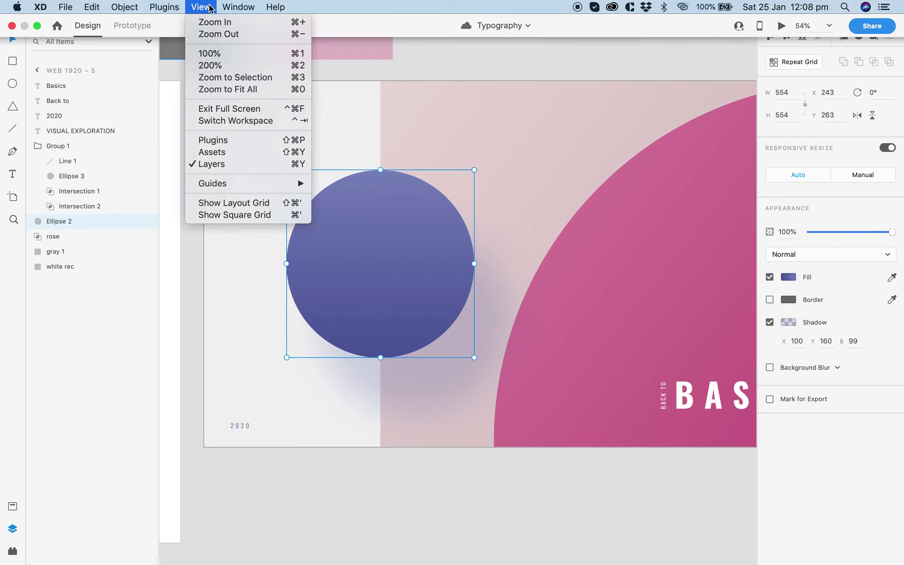
{"action": "mouse_move", "coordinate": [140, 9]}
{"action": "mouse_move", "coordinate": [255, 9]}
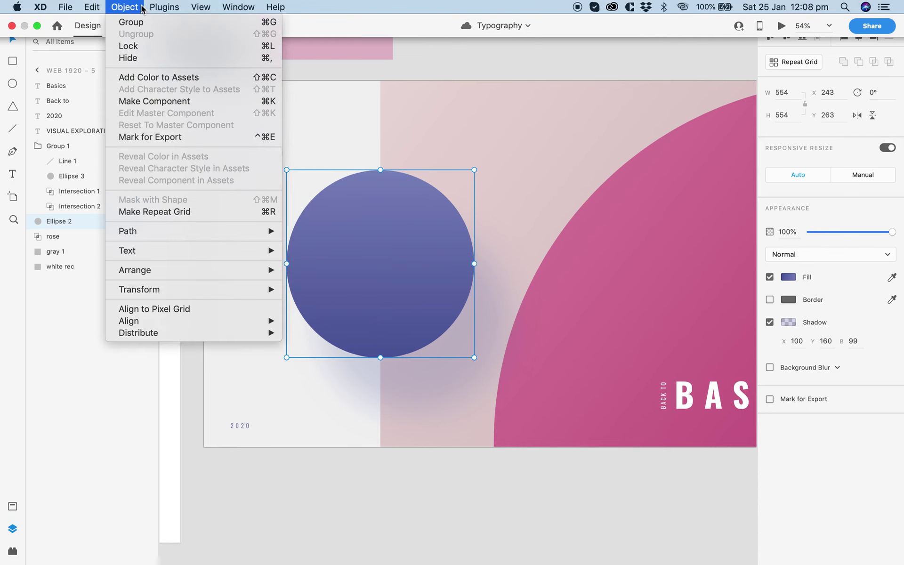
{"action": "mouse_move", "coordinate": [197, 290]}
{"action": "left_click", "coordinate": [346, 496]}
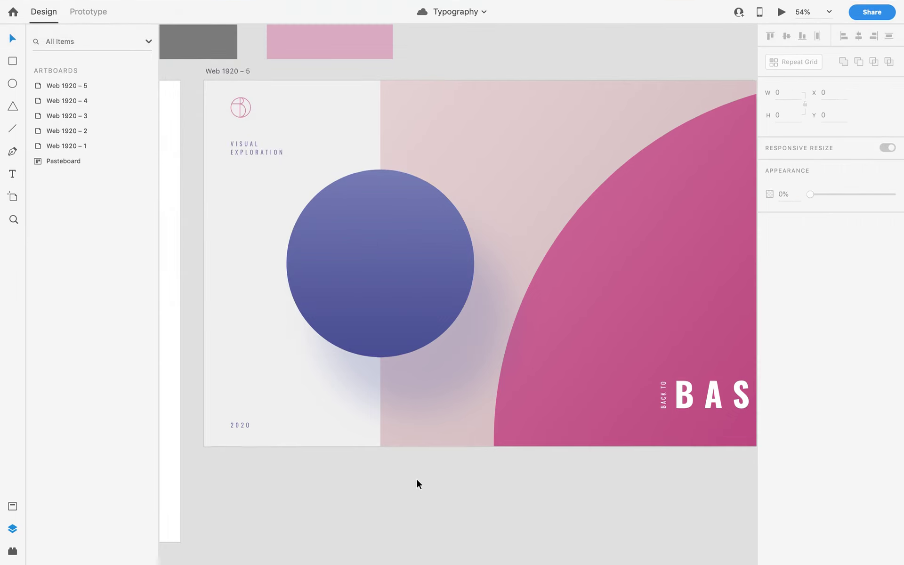
Compare the completed Web 1920 – 5 artboard with the reference design above it.
{"action": "scroll", "coordinate": [416, 483], "scroll_direction": "down", "scroll_amount": 4}
{"action": "scroll", "coordinate": [635, 479], "scroll_direction": "down", "scroll_amount": 5}
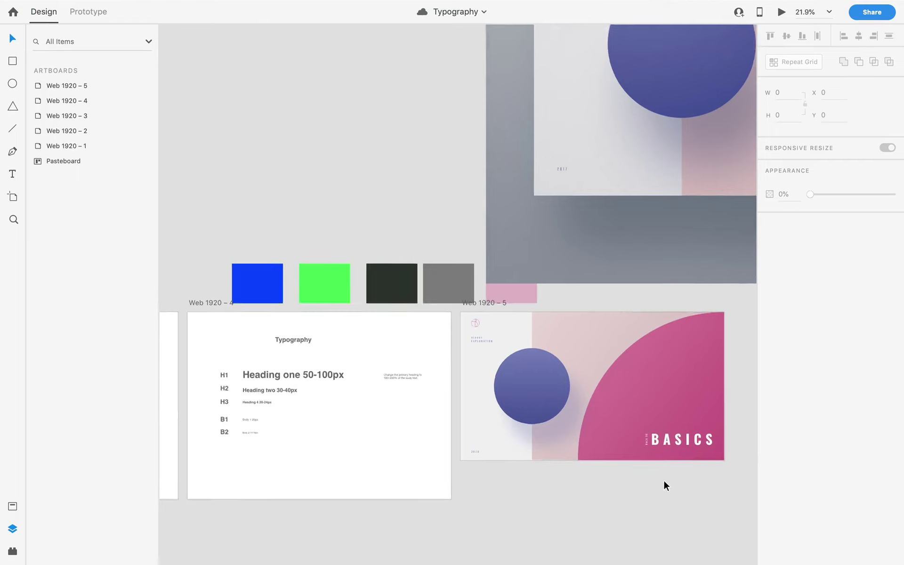
{"action": "scroll", "coordinate": [594, 460], "scroll_direction": "down", "scroll_amount": 3}
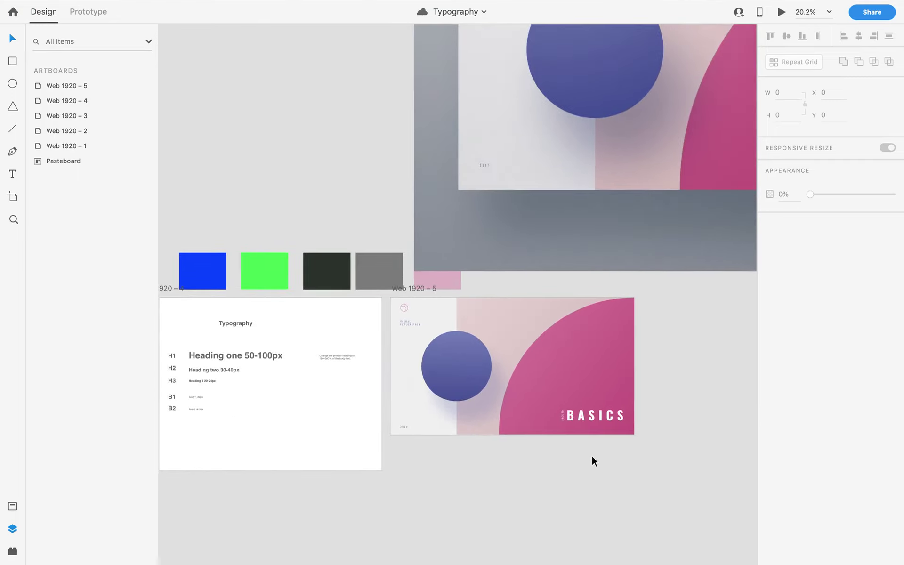
{"action": "left_click_drag", "start_coordinate": [593, 458], "coordinate": [444, 504]}
{"action": "scroll", "coordinate": [546, 435], "scroll_direction": "down", "scroll_amount": 3}
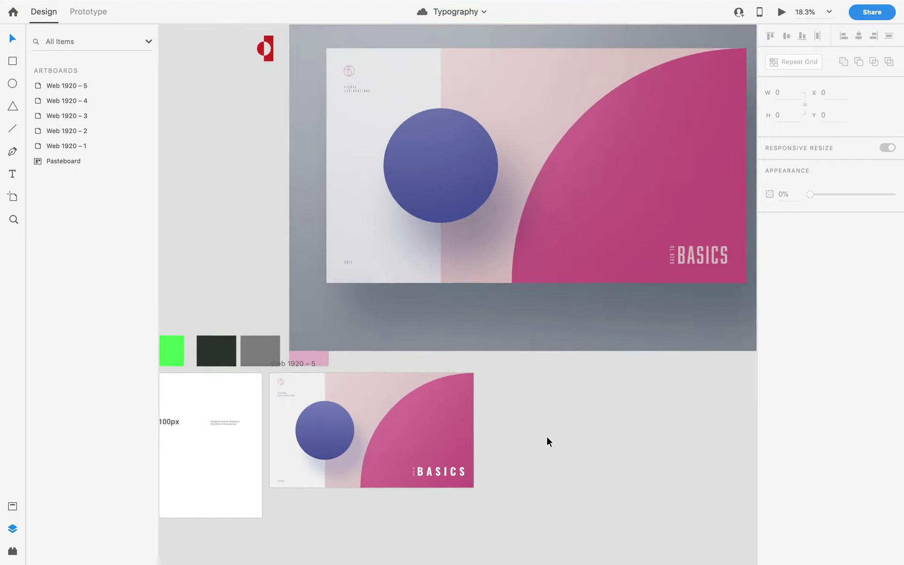
{"action": "scroll", "coordinate": [527, 440], "scroll_direction": "up", "scroll_amount": 5}
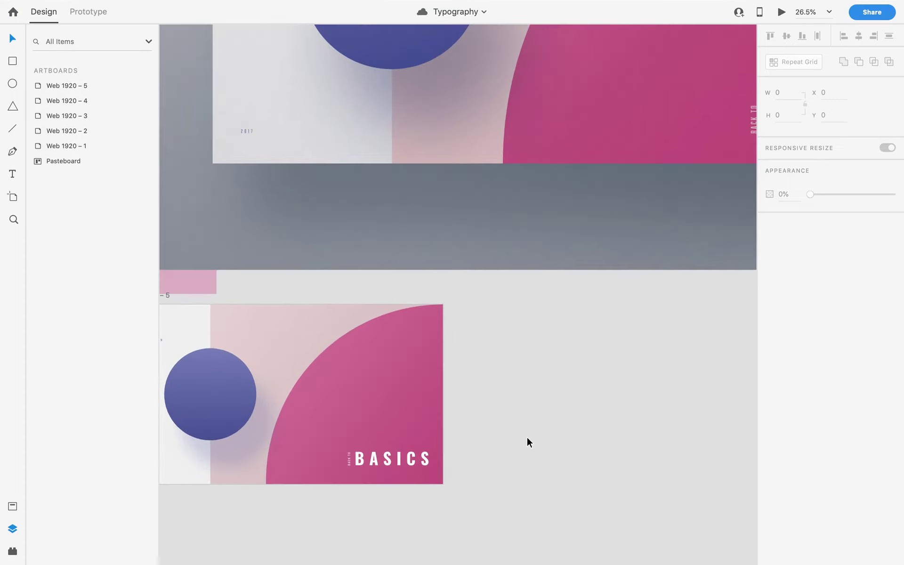
Examine the finished Web 1920 – 5 artboard up close and together with the reference design above it.
{"action": "left_click_drag", "start_coordinate": [532, 405], "coordinate": [634, 329]}
{"action": "left_click_drag", "start_coordinate": [485, 473], "coordinate": [682, 369]}
{"action": "scroll", "coordinate": [508, 468], "scroll_direction": "up", "scroll_amount": 3}
{"action": "left_click_drag", "start_coordinate": [617, 417], "coordinate": [591, 471]}
{"action": "scroll", "coordinate": [591, 471], "scroll_direction": "up", "scroll_amount": 2}
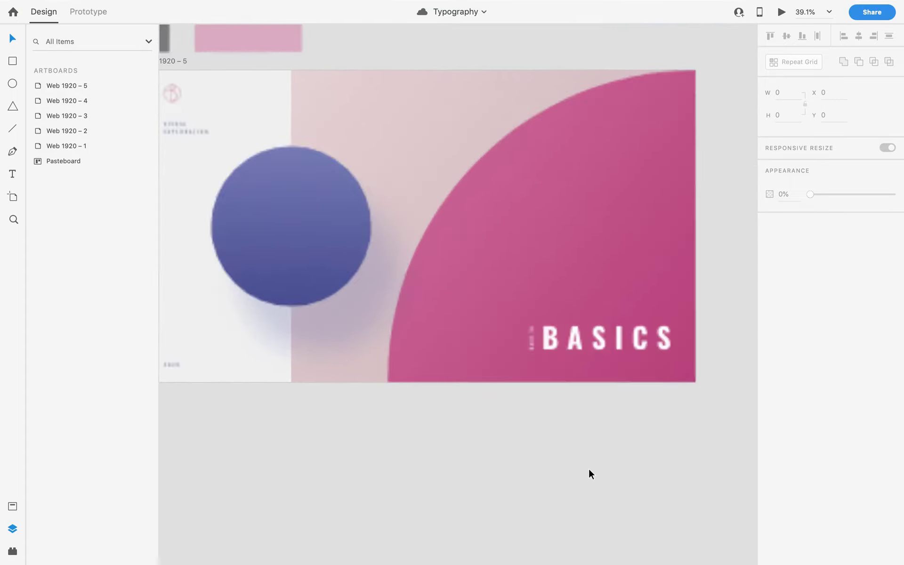
{"action": "left_click_drag", "start_coordinate": [476, 450], "coordinate": [510, 453]}
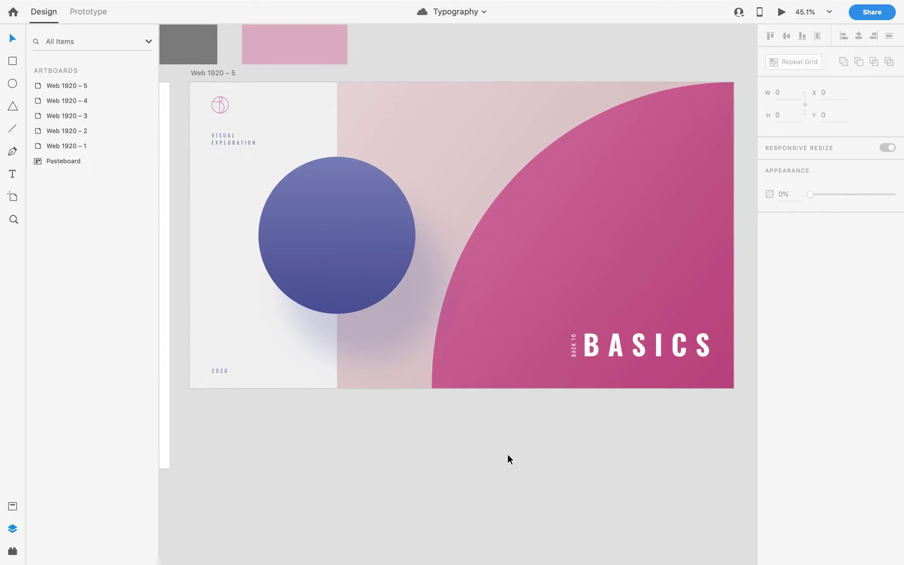
{"action": "scroll", "coordinate": [507, 453], "scroll_direction": "down", "scroll_amount": 4}
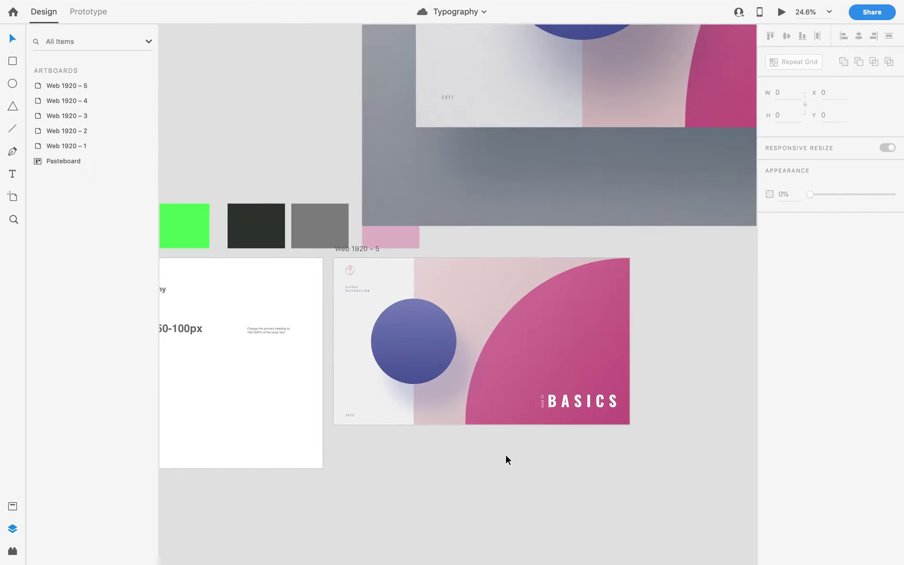
{"action": "scroll", "coordinate": [505, 457], "scroll_direction": "down", "scroll_amount": 3}
{"action": "scroll", "coordinate": [500, 457], "scroll_direction": "up", "scroll_amount": 3}
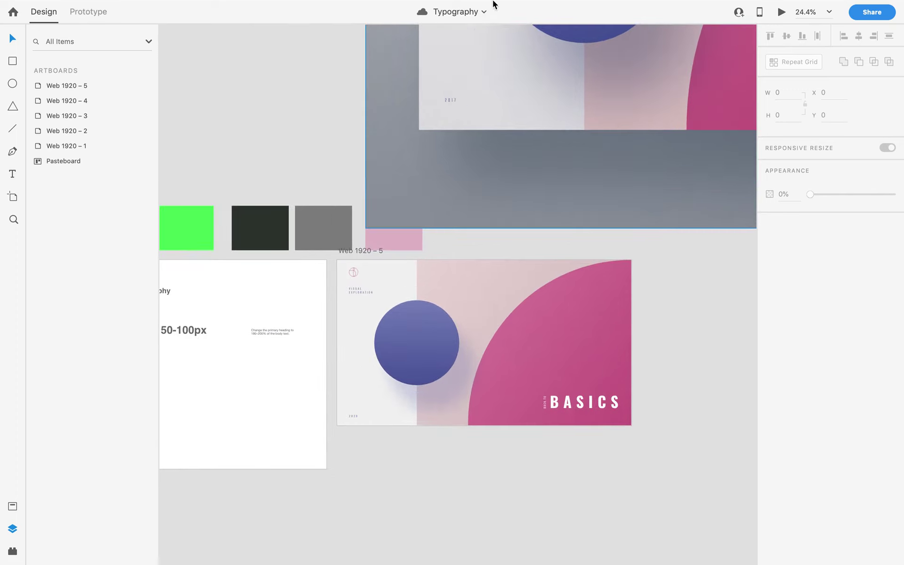
Open the 3-form-1 JPG design from the Downloads folder for viewing.
{"action": "mouse_move", "coordinate": [474, 4]}
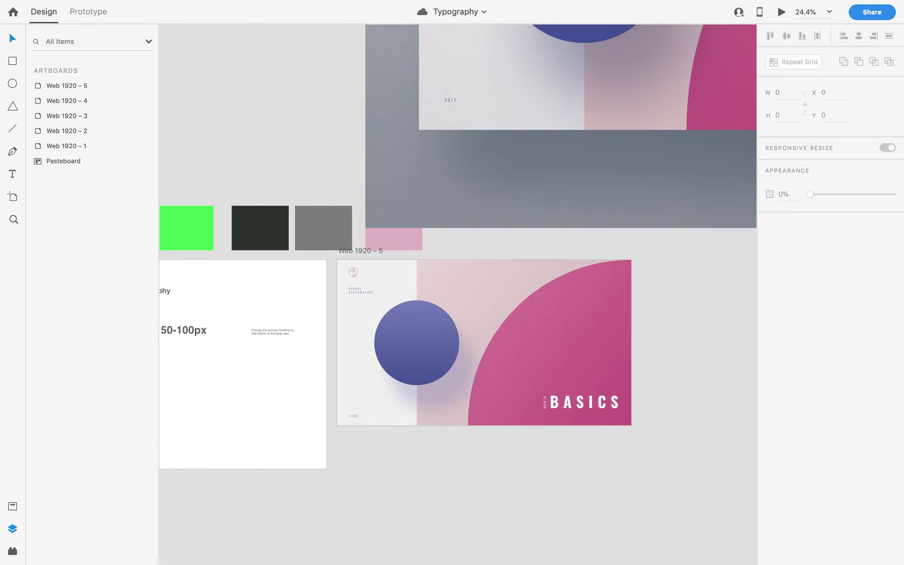
{"action": "mouse_move", "coordinate": [232, 536]}
{"action": "left_click", "coordinate": [202, 537]}
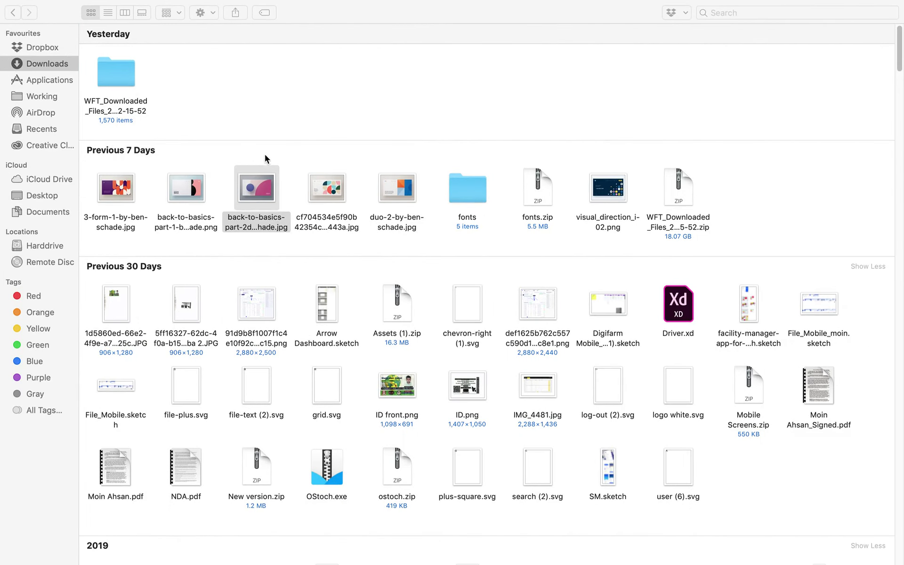
{"action": "double_click", "coordinate": [127, 198]}
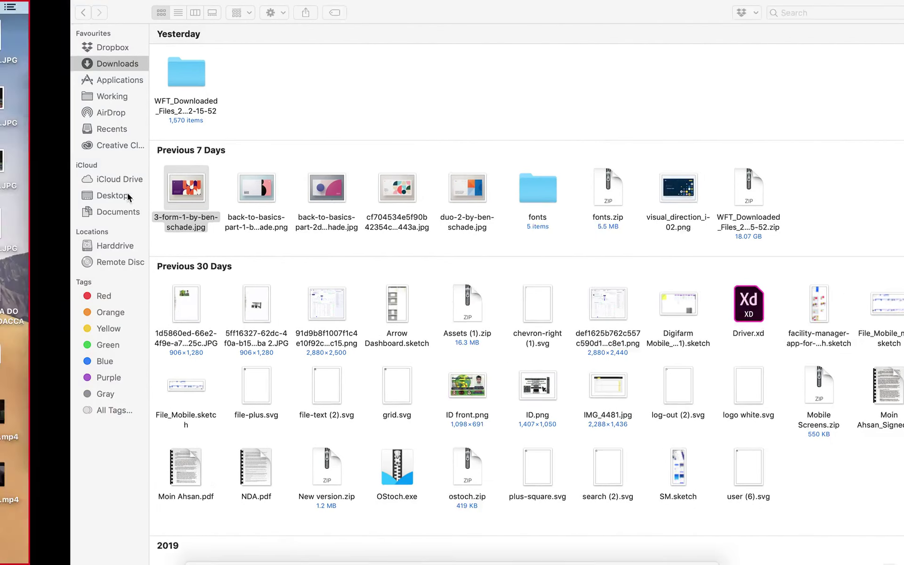
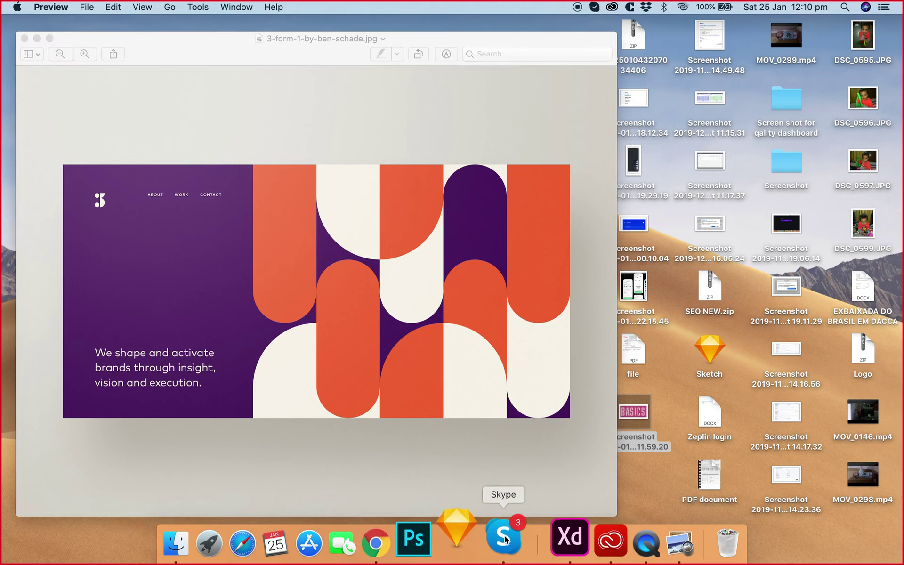
Open the 3-form-1 design from Downloads again and mark out the purple and orange layout area in it.
{"action": "left_click", "coordinate": [540, 536]}
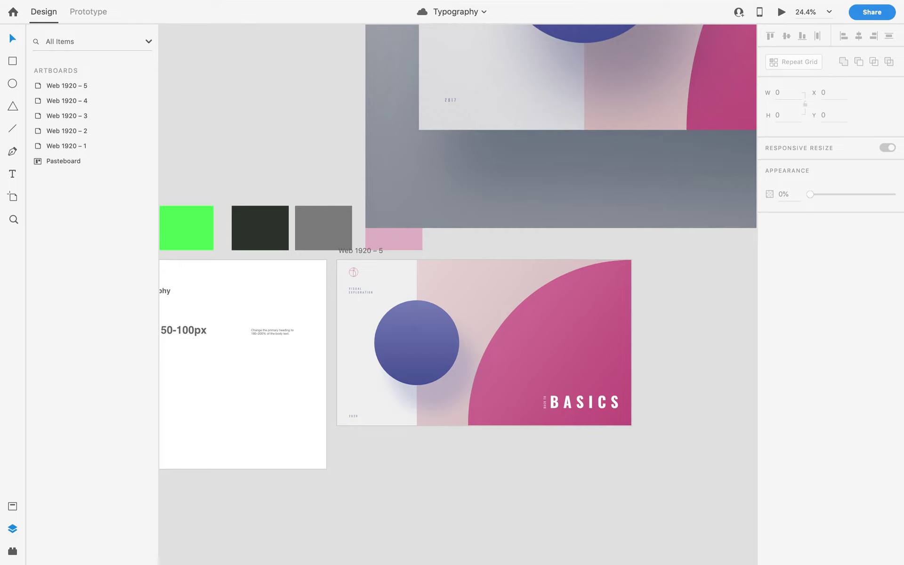
{"action": "left_click", "coordinate": [500, 547]}
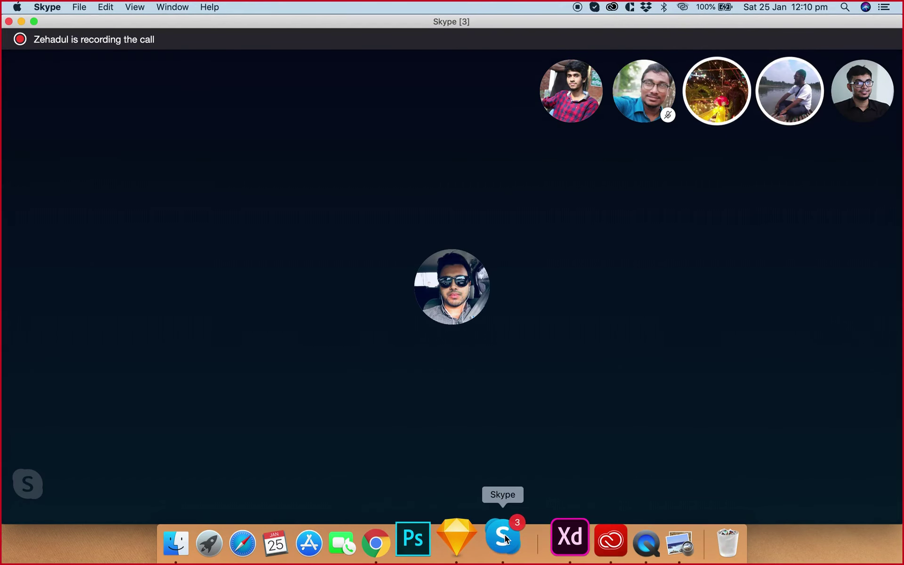
{"action": "left_click", "coordinate": [402, 541]}
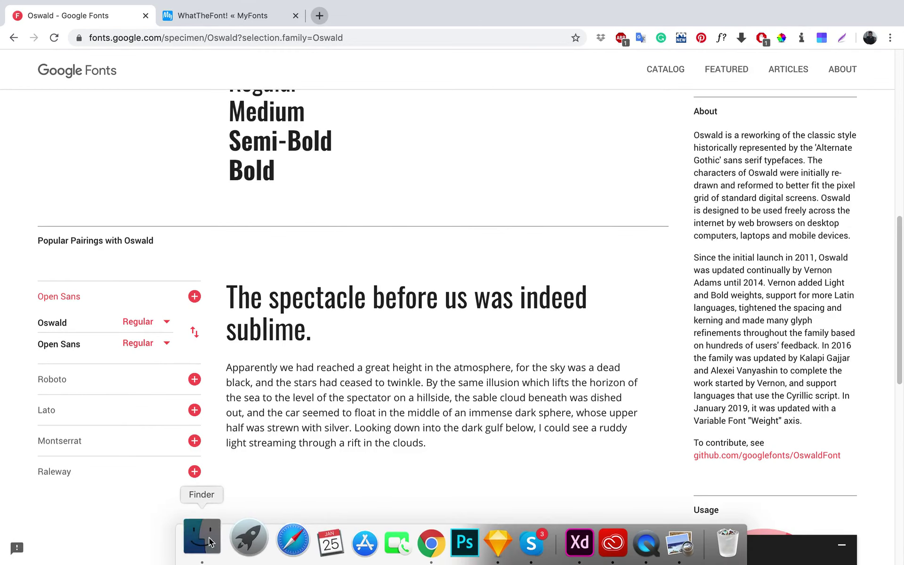
{"action": "left_click", "coordinate": [207, 539]}
{"action": "double_click", "coordinate": [131, 188]}
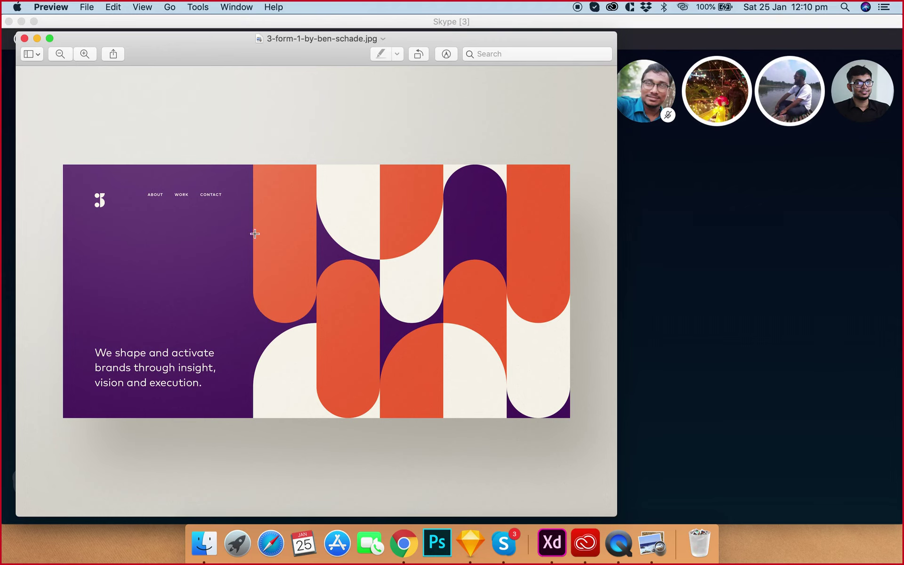
{"action": "left_click_drag", "start_coordinate": [56, 164], "coordinate": [600, 426]}
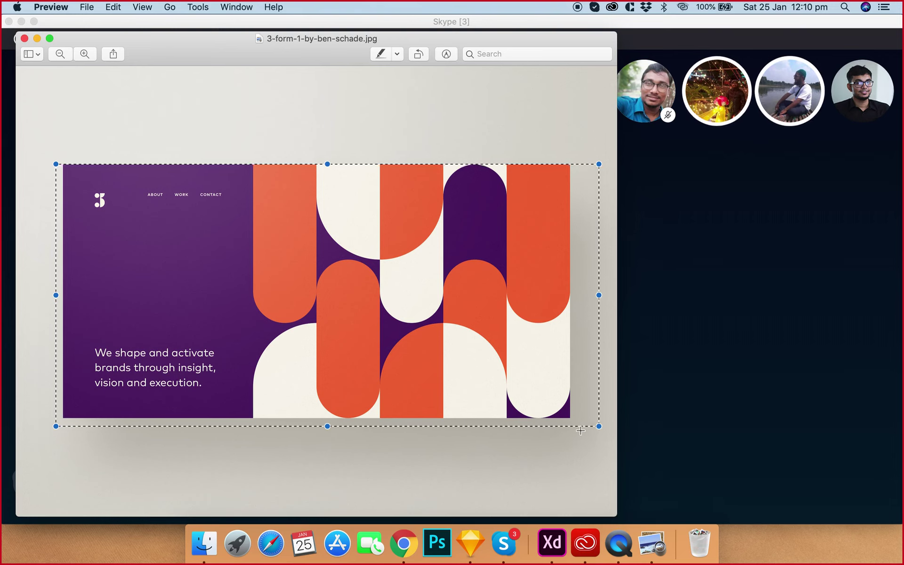
Switch to Skype and send the 3-form-1 JPG from the Downloads folder to the LDT group chat.
{"action": "left_click", "coordinate": [504, 543]}
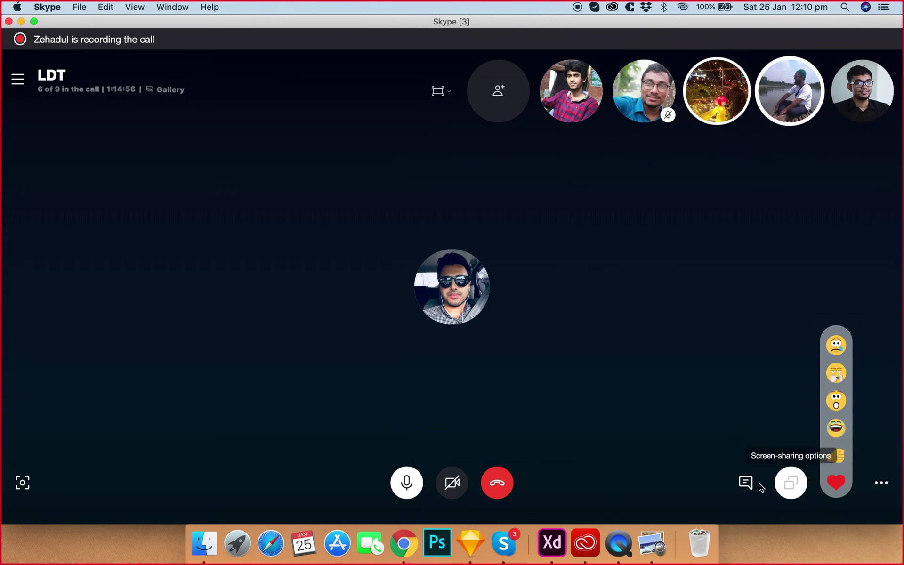
{"action": "left_click", "coordinate": [753, 483]}
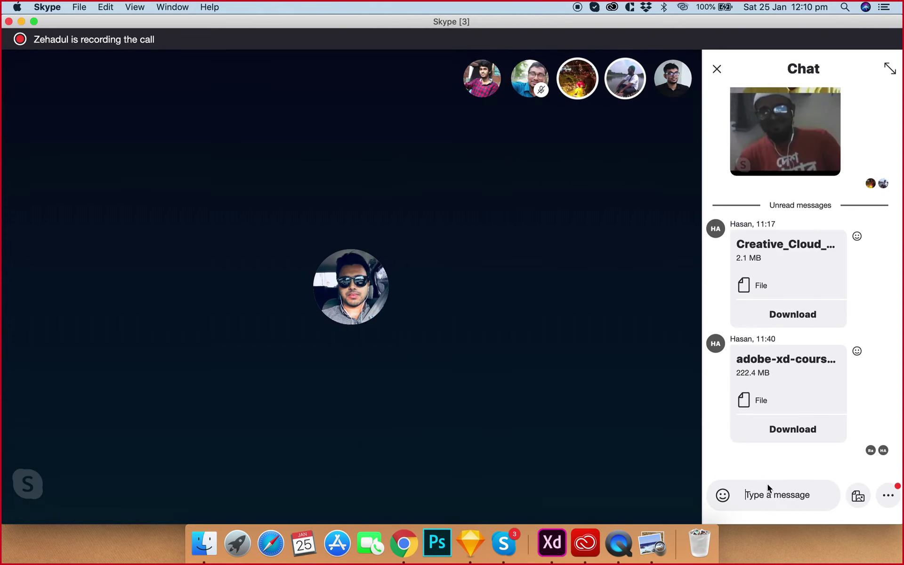
{"action": "left_click", "coordinate": [857, 496]}
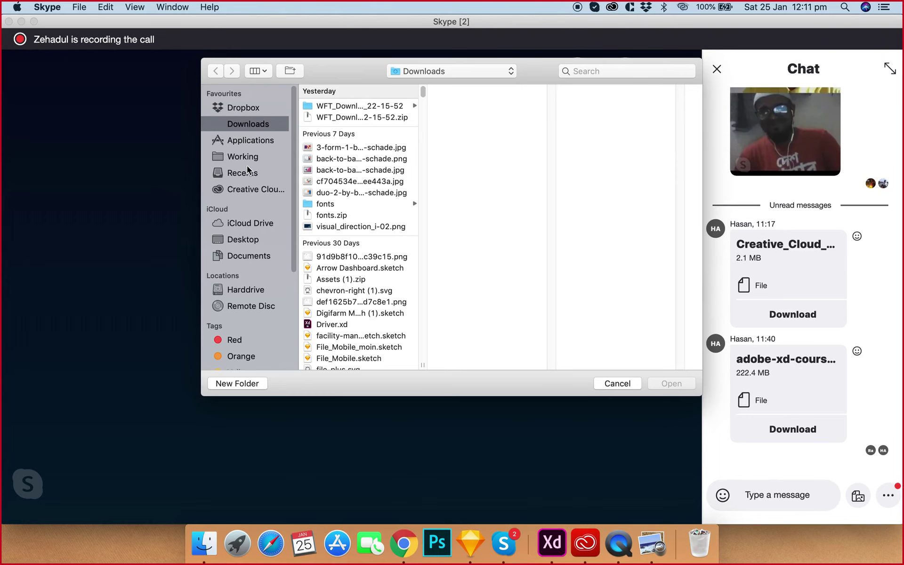
{"action": "left_click", "coordinate": [373, 151]}
{"action": "left_click", "coordinate": [678, 384]}
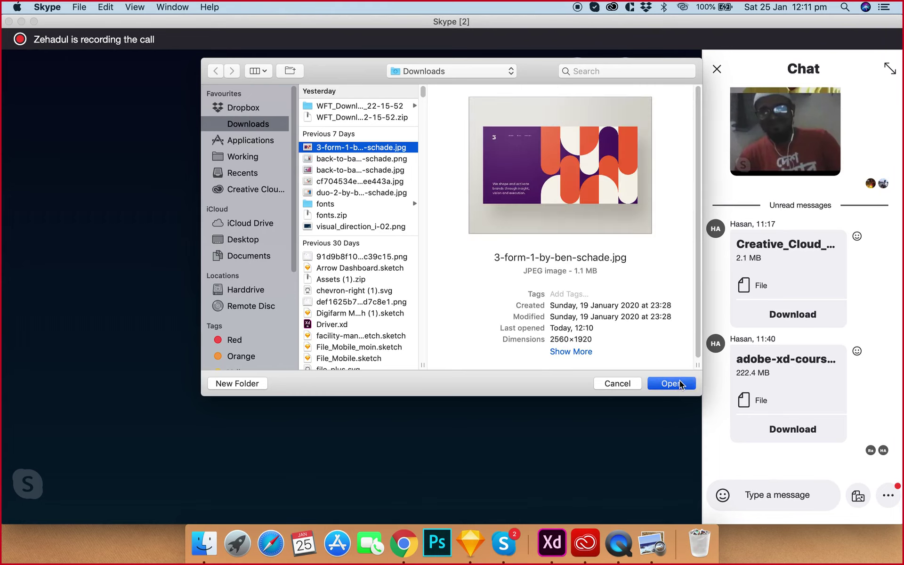
{"action": "key", "text": "Return"}
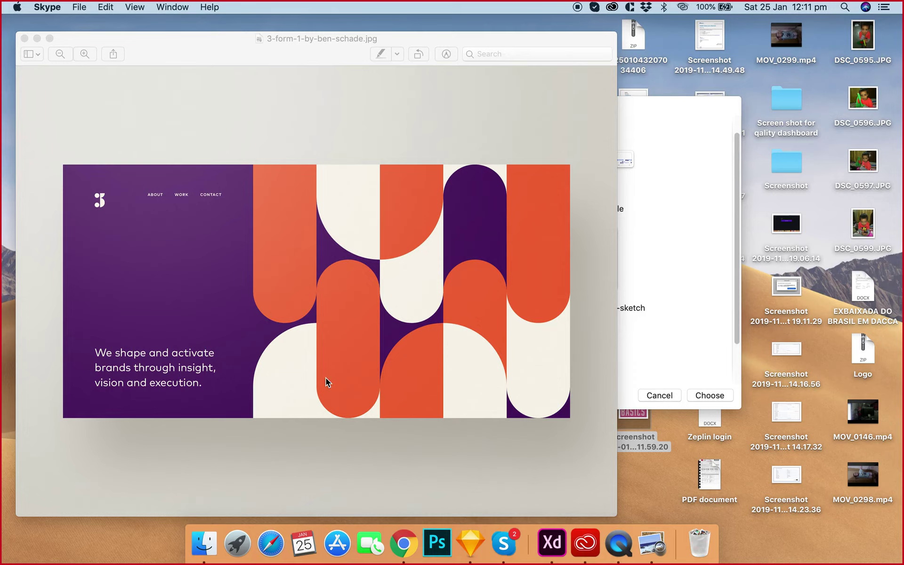
Switch to Adobe XD and delete the large reference design image above the Web 1920 – 5 artboard.
{"action": "left_click", "coordinate": [552, 543]}
{"action": "scroll", "coordinate": [542, 266], "scroll_direction": "down", "scroll_amount": 1}
{"action": "key", "text": "super+minus"}
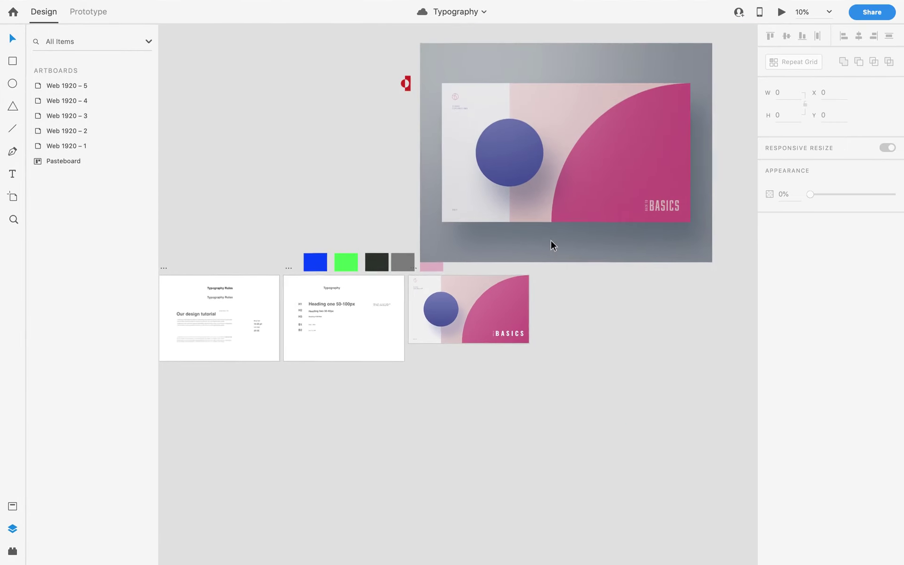
{"action": "left_click", "coordinate": [547, 199]}
{"action": "key", "text": "BackSpace"}
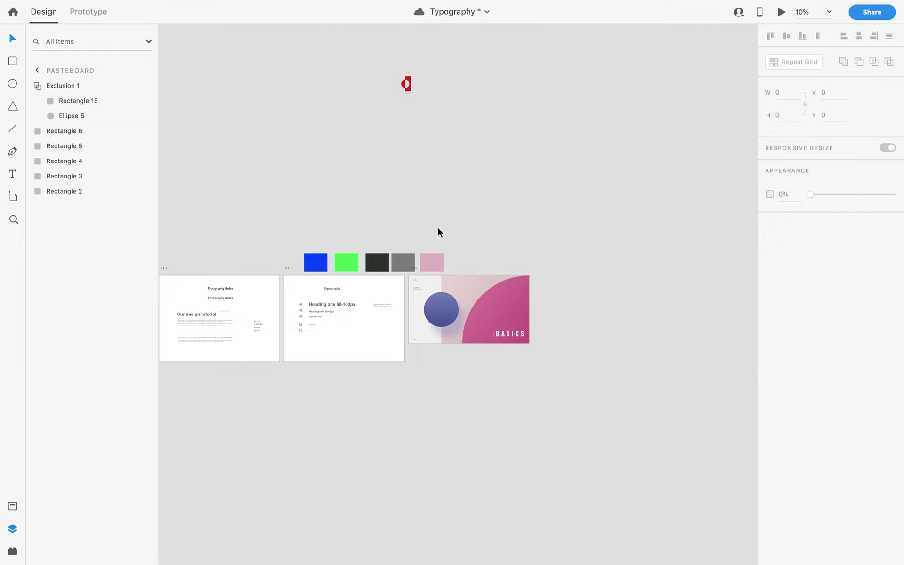
Open the Typography document's invitation options to review the people it is shared with.
{"action": "scroll", "coordinate": [437, 231], "scroll_direction": "up", "scroll_amount": 2}
{"action": "scroll", "coordinate": [406, 257], "scroll_direction": "down", "scroll_amount": 3}
{"action": "left_click_drag", "start_coordinate": [348, 240], "coordinate": [497, 265]}
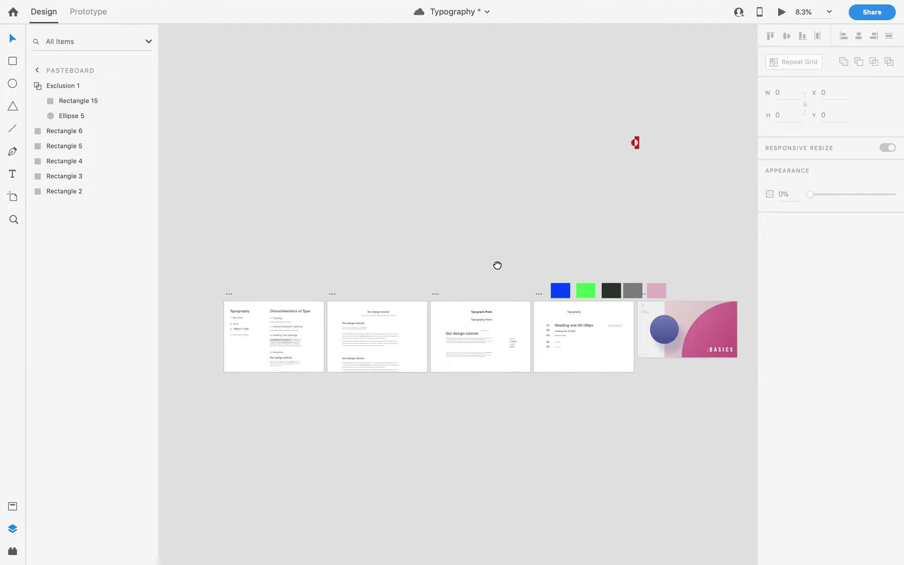
{"action": "scroll", "coordinate": [656, 179], "scroll_direction": "right", "scroll_amount": 2}
{"action": "scroll", "coordinate": [660, 169], "scroll_direction": "up", "scroll_amount": 4}
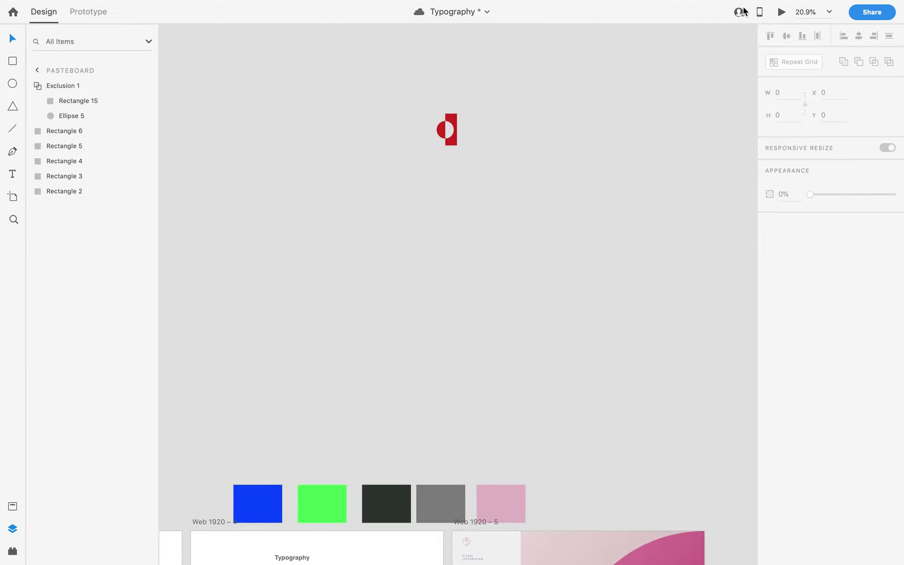
{"action": "left_click", "coordinate": [740, 11]}
{"action": "mouse_move", "coordinate": [648, 546]}
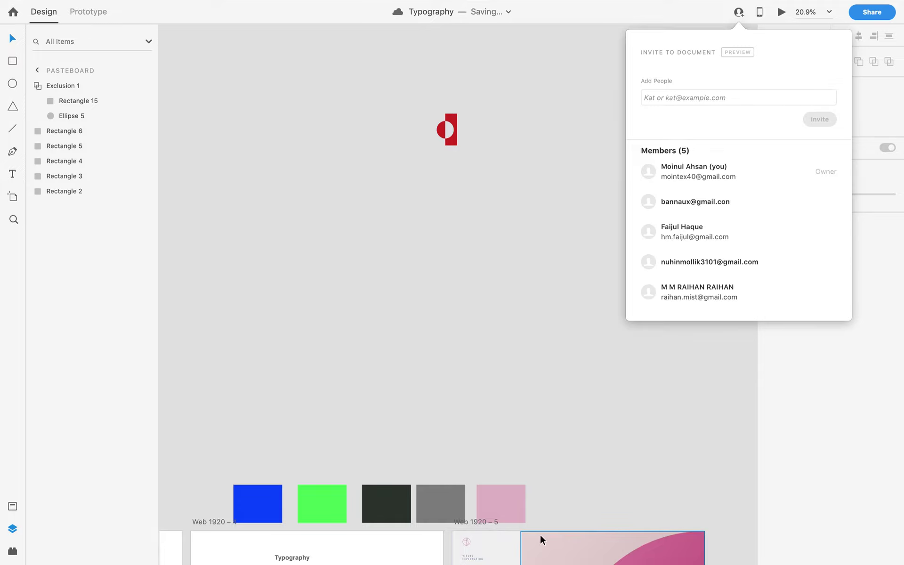
{"action": "mouse_move", "coordinate": [463, 553]}
Check the Skype group chat for the shared 3-form-1 image, and return to the Adobe XD document.
{"action": "left_click", "coordinate": [503, 549]}
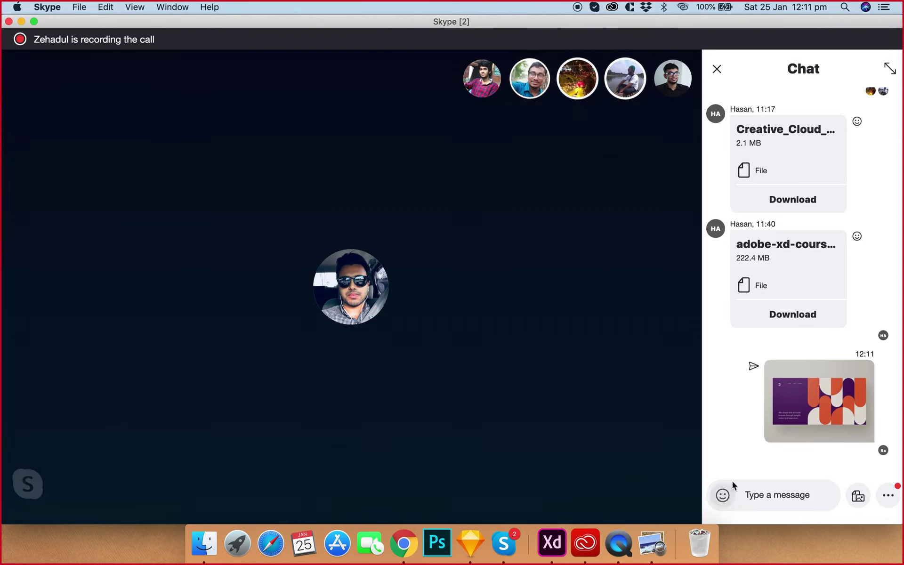
{"action": "mouse_move", "coordinate": [637, 488]}
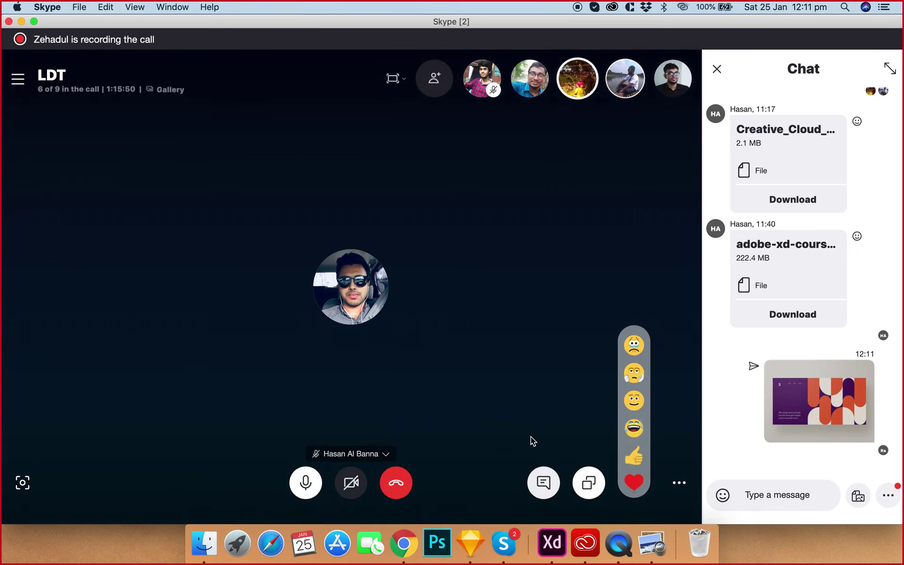
{"action": "left_click", "coordinate": [541, 552]}
Close the invitation options and examine the logo, captions and BASICS lettering on Web 1920 – 5.
{"action": "scroll", "coordinate": [584, 358], "scroll_direction": "down", "scroll_amount": 5}
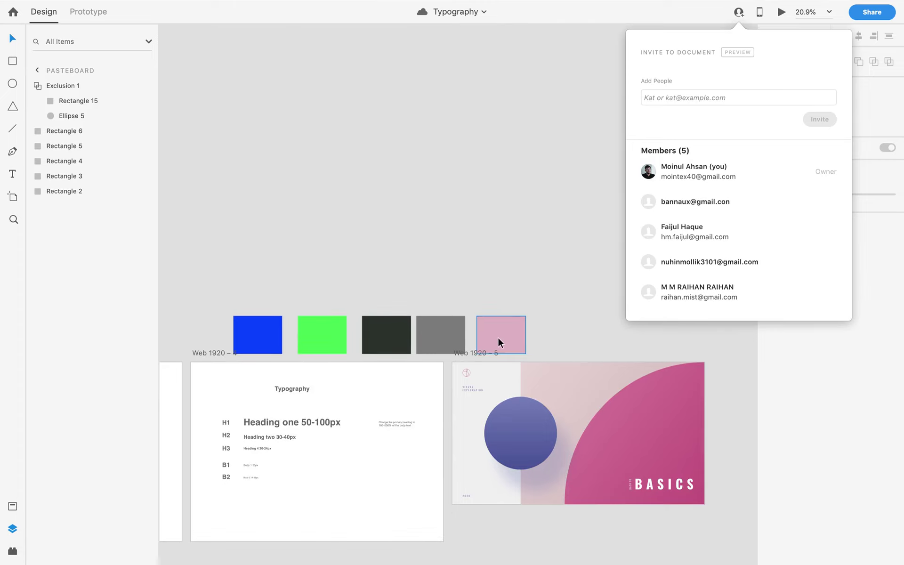
{"action": "scroll", "coordinate": [533, 295], "scroll_direction": "up", "scroll_amount": 5}
{"action": "left_click_drag", "start_coordinate": [535, 344], "coordinate": [446, 127]}
{"action": "left_click_drag", "start_coordinate": [551, 161], "coordinate": [488, 154]}
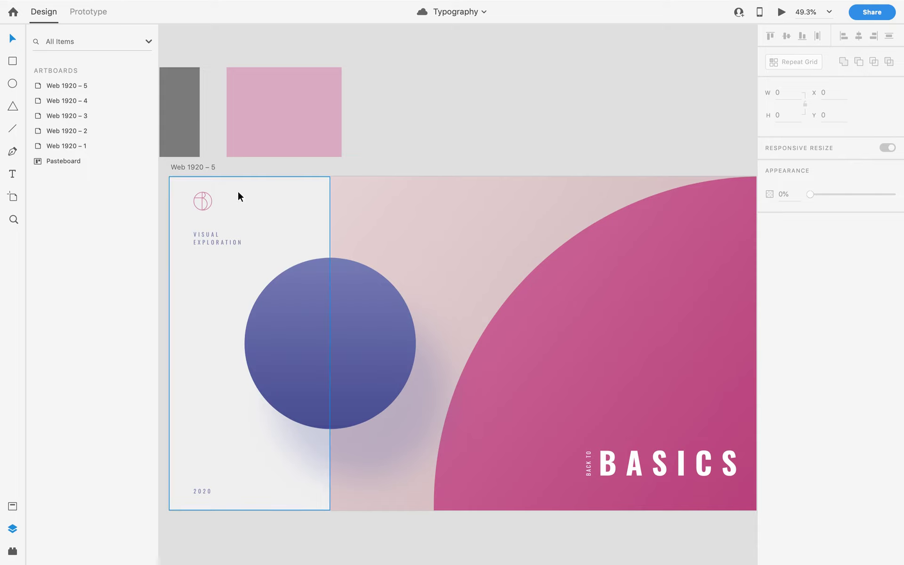
{"action": "scroll", "coordinate": [181, 209], "scroll_direction": "up", "scroll_amount": 5}
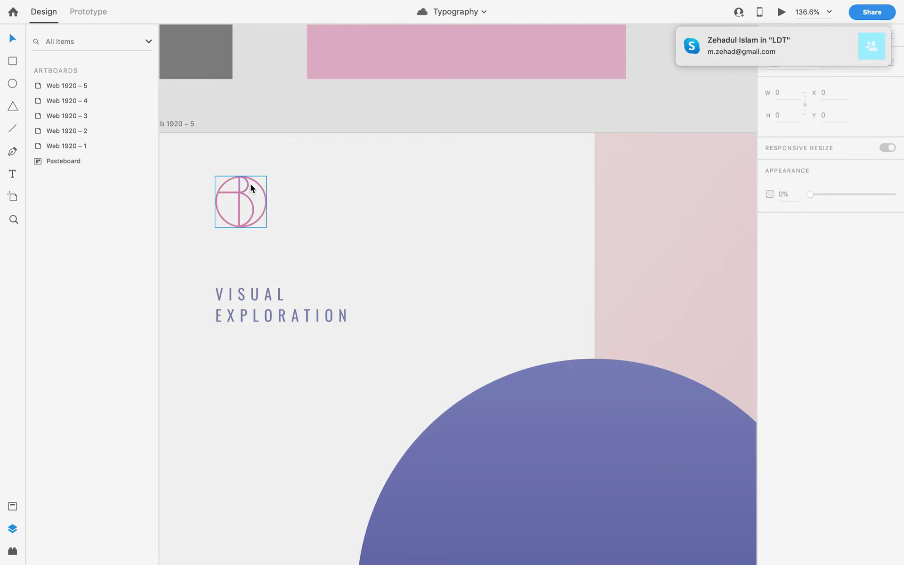
{"action": "scroll", "coordinate": [534, 91], "scroll_direction": "down", "scroll_amount": 3}
{"action": "left_click", "coordinate": [535, 92]}
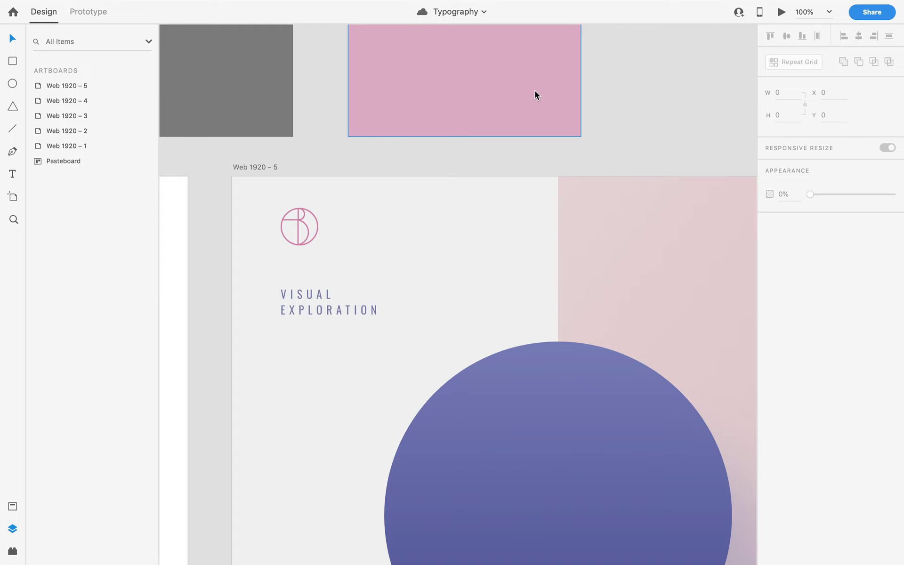
{"action": "key", "text": "super+minus"}
{"action": "key", "text": "super+minus"}
{"action": "key", "text": "super+minus"}
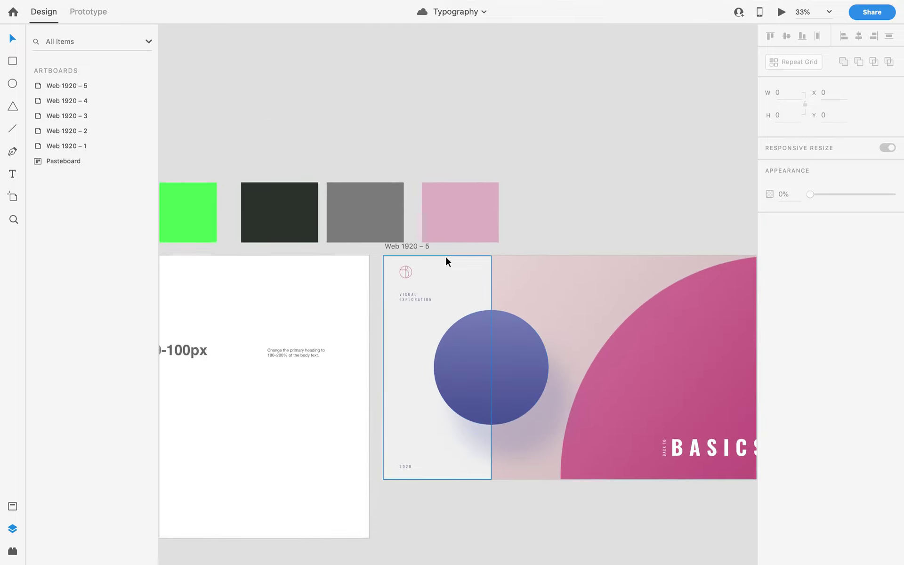
{"action": "left_click_drag", "start_coordinate": [561, 489], "coordinate": [481, 448]}
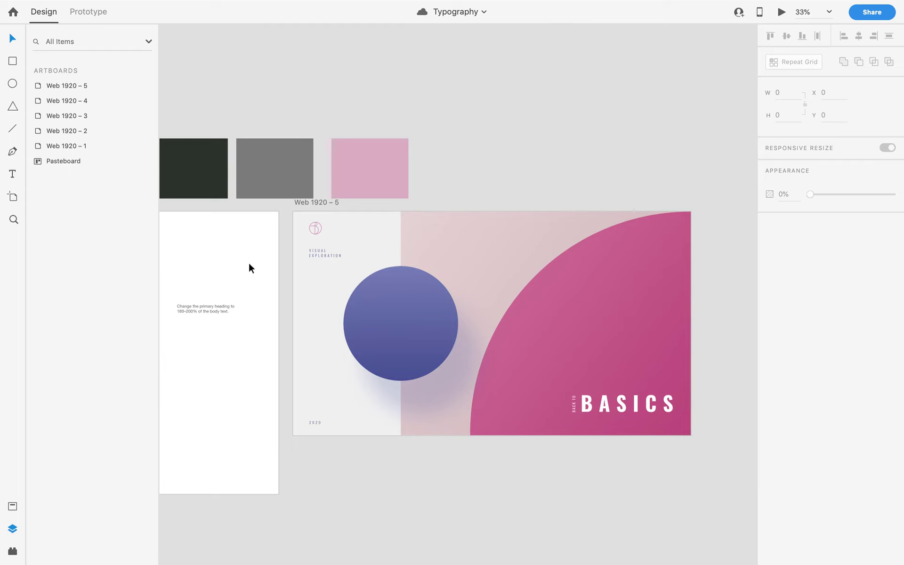
Check the text settings of the primary heading note on Web 1920 – 4, and review the artboards in overview.
{"action": "left_click", "coordinate": [209, 305]}
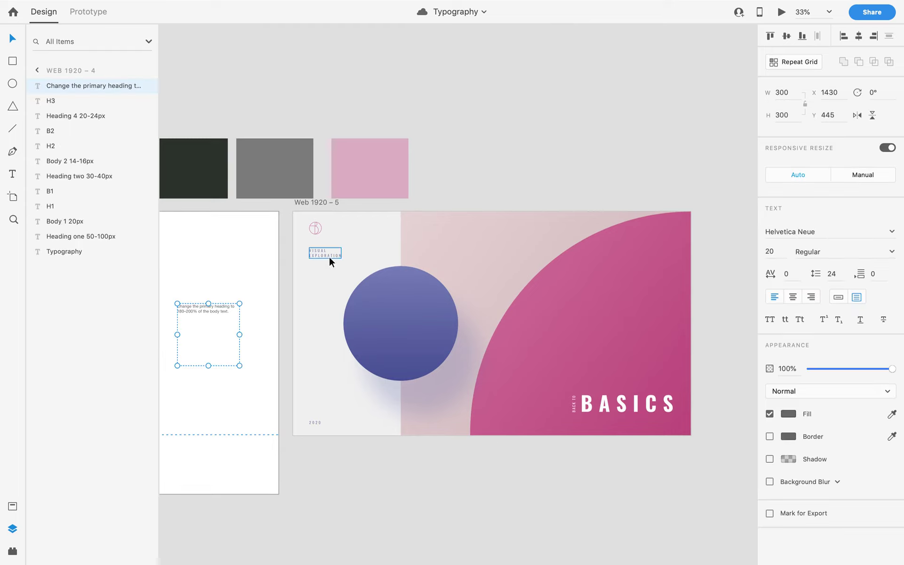
{"action": "left_click", "coordinate": [572, 123]}
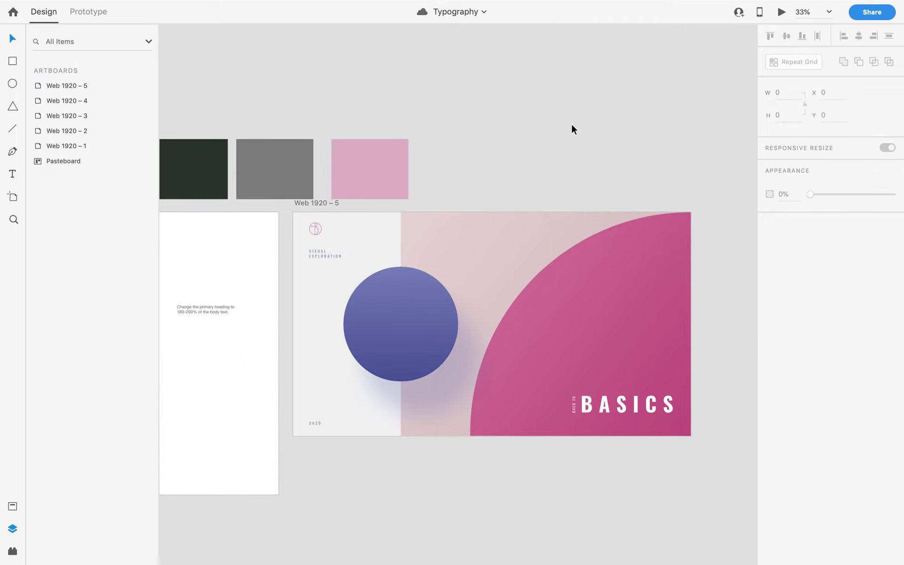
{"action": "scroll", "coordinate": [572, 123], "scroll_direction": "up", "scroll_amount": 2}
{"action": "scroll", "coordinate": [571, 125], "scroll_direction": "down", "scroll_amount": 4}
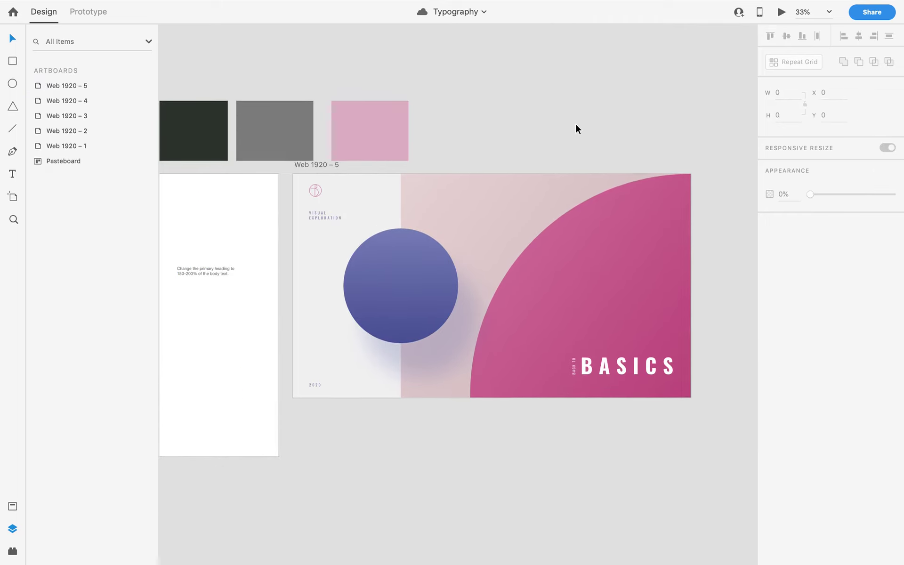
{"action": "key", "text": "ctrl+minus"}
{"action": "key", "text": "ctrl+minus"}
{"action": "key", "text": "ctrl+minus"}
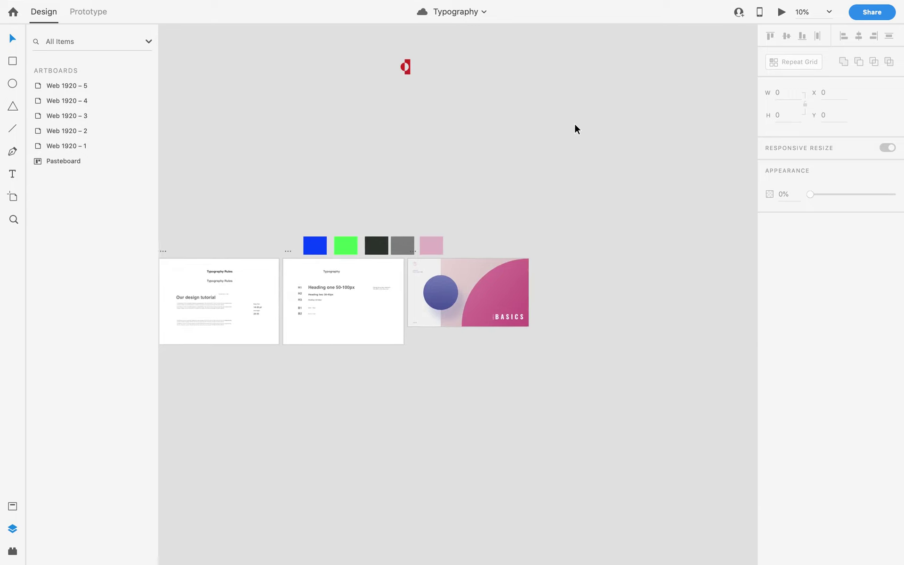
{"action": "scroll", "coordinate": [578, 130], "scroll_direction": "down", "scroll_amount": 3}
{"action": "scroll", "coordinate": [537, 167], "scroll_direction": "up", "scroll_amount": 5}
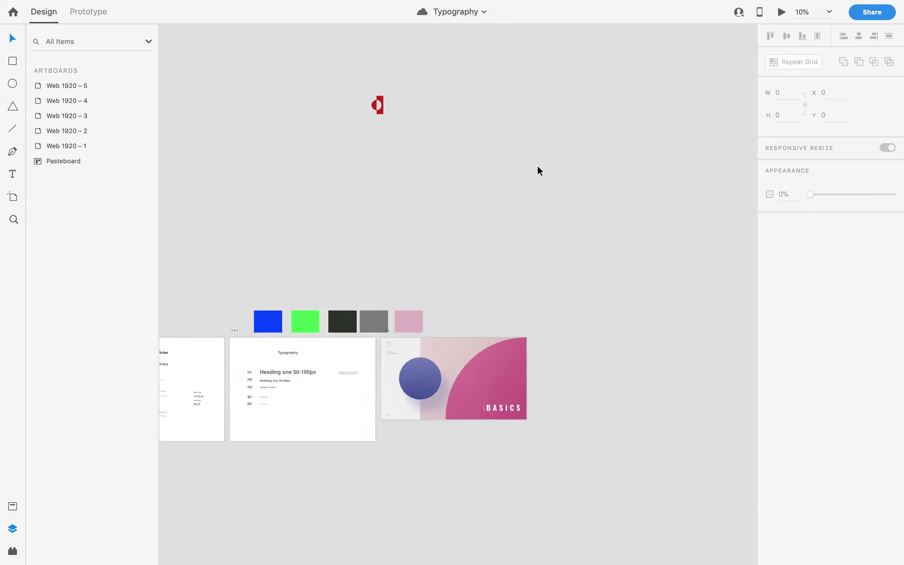
{"action": "left_click_drag", "start_coordinate": [485, 337], "coordinate": [507, 264]}
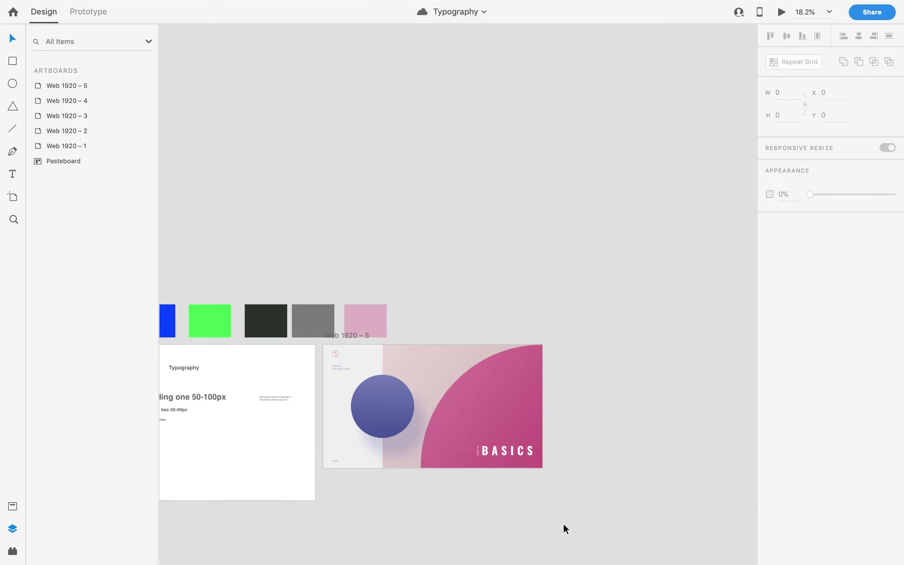
{"action": "scroll", "coordinate": [561, 518], "scroll_direction": "up", "scroll_amount": 5}
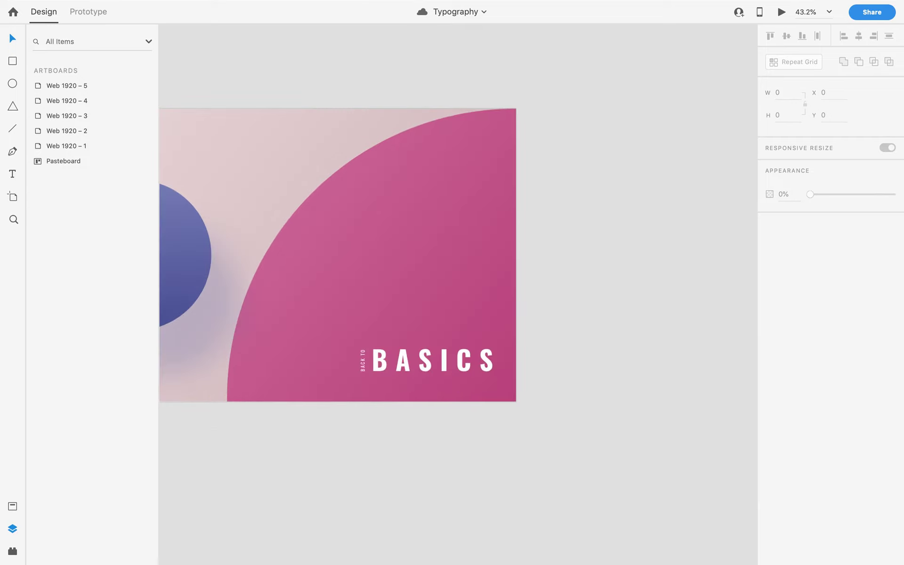
Switch to the Skype group chat and copy the e-mail address from the newest message.
{"action": "mouse_move", "coordinate": [577, 563]}
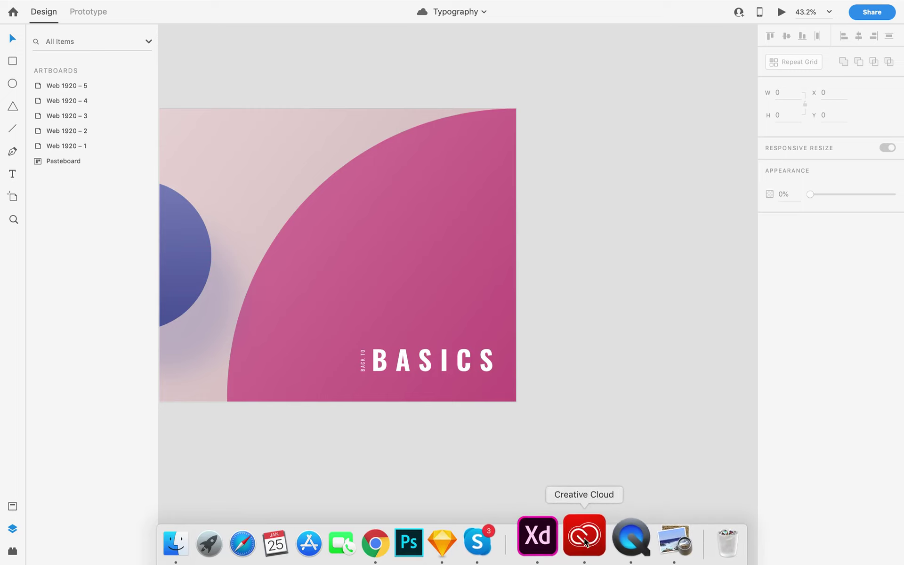
{"action": "left_click", "coordinate": [504, 541]}
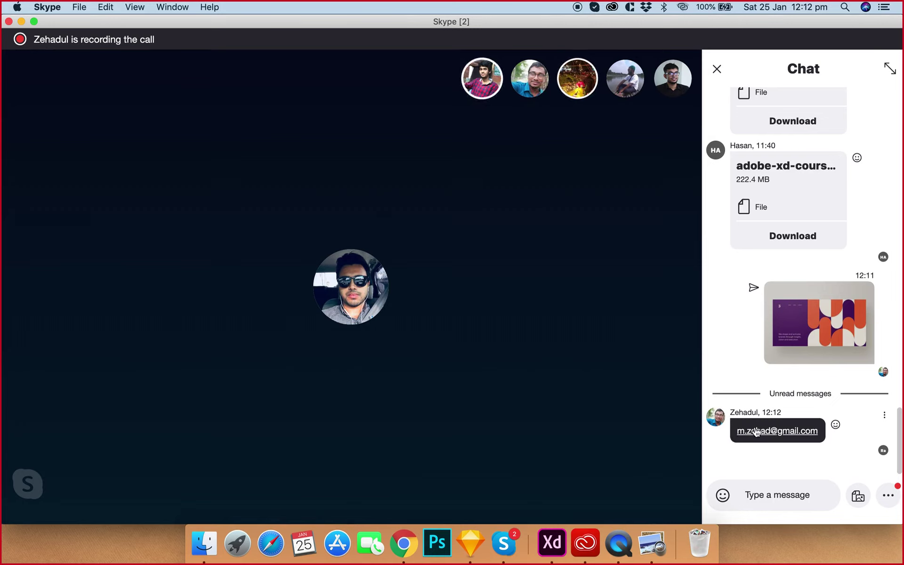
{"action": "right_click", "coordinate": [809, 432]}
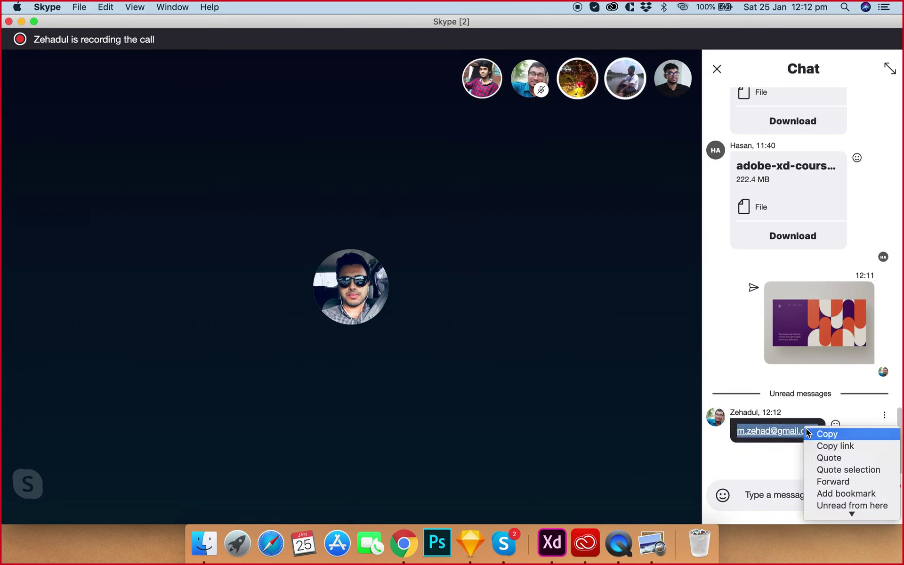
{"action": "left_click", "coordinate": [831, 434]}
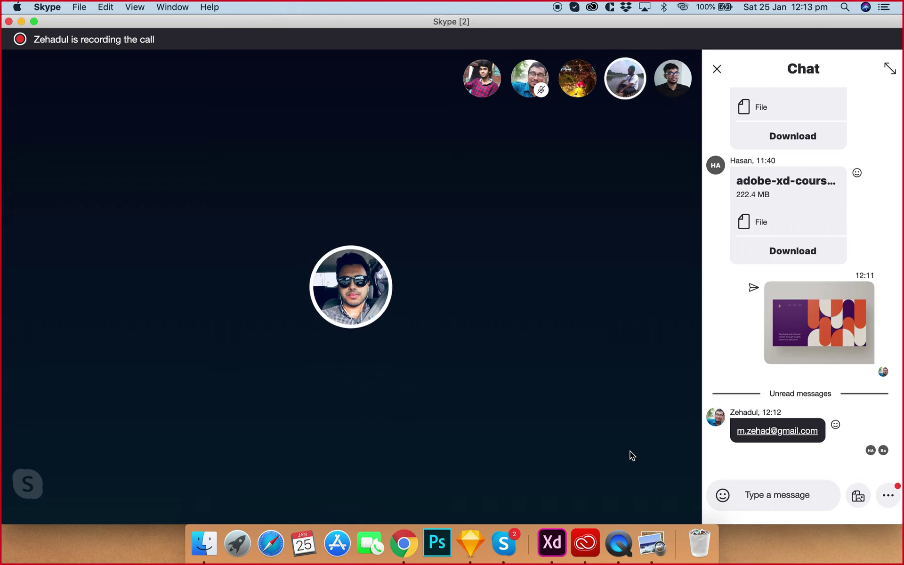
{"action": "mouse_move", "coordinate": [634, 447]}
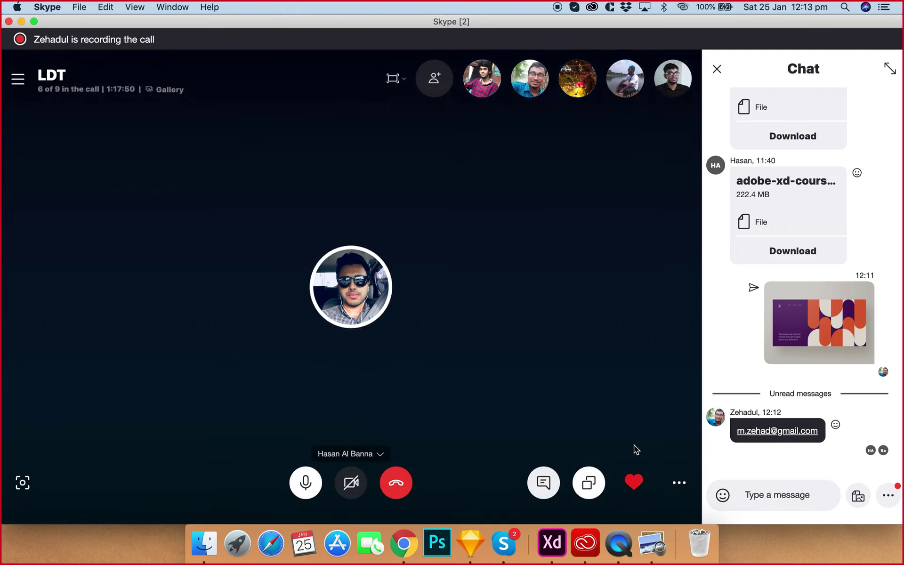